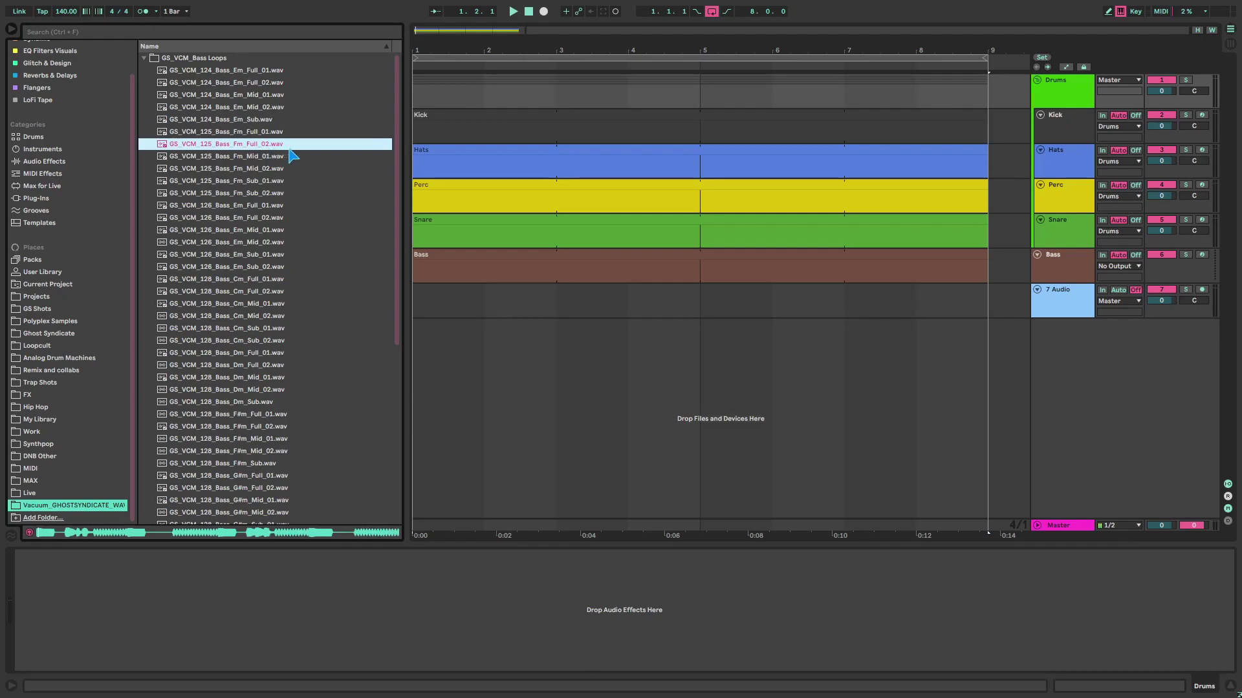
Step: Add the bass loops GS_VCM_126_Bass_Em_Full_01 and GS_VCM_128_Bass_Cm_Full_02 as new audio tracks below the existing ones, starting at bar 1
{"action": "scroll", "coordinate": [289, 150], "scroll_direction": "down", "scroll_amount": 1}
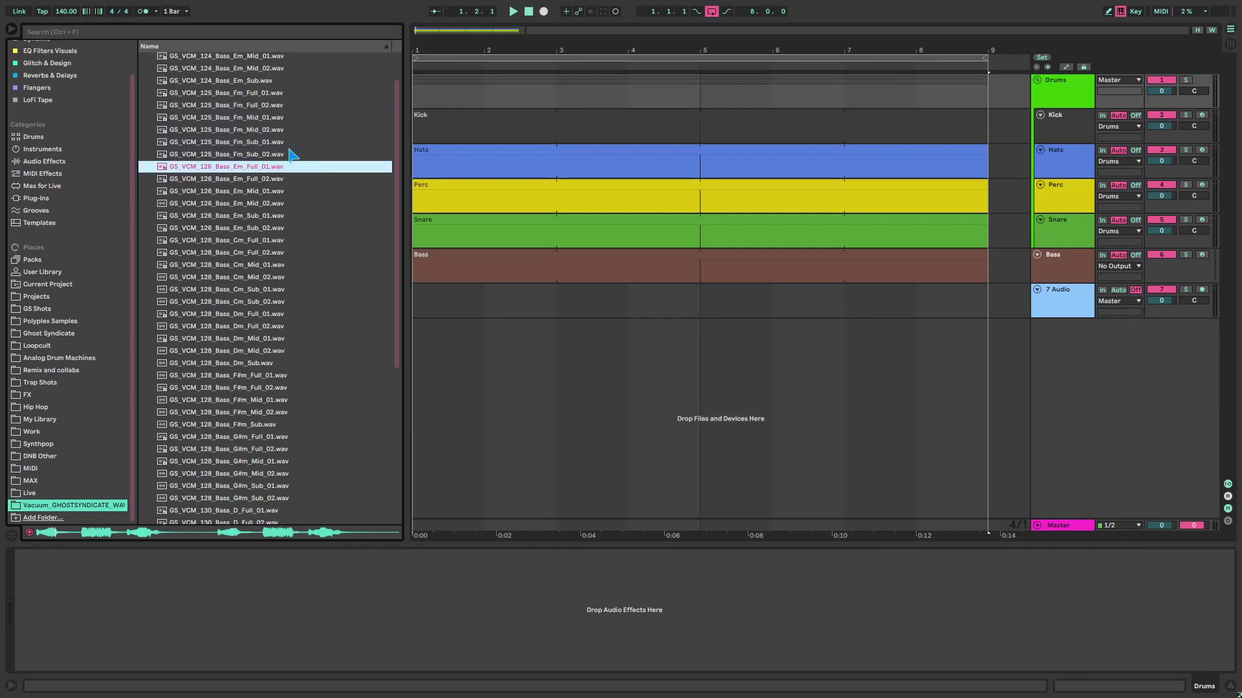
{"action": "left_click_drag", "start_coordinate": [269, 198], "coordinate": [414, 360]}
{"action": "left_click", "coordinate": [225, 182]}
{"action": "key", "text": "Down"}
{"action": "key", "text": "Down"}
{"action": "key", "text": "Down"}
{"action": "key", "text": "Down"}
{"action": "key", "text": "Down"}
{"action": "scroll", "coordinate": [224, 183], "scroll_direction": "down", "scroll_amount": 2}
{"action": "left_click_drag", "start_coordinate": [224, 186], "coordinate": [440, 420]}
Step: Add the bass loops GS_VCM_128_Bass_Dm_Full_01 and GS_VCM_128_Bass_F#m_Full_01 as further new audio tracks starting at bar 1
{"action": "scroll", "coordinate": [220, 233], "scroll_direction": "down", "scroll_amount": 1}
{"action": "left_click", "coordinate": [213, 227]}
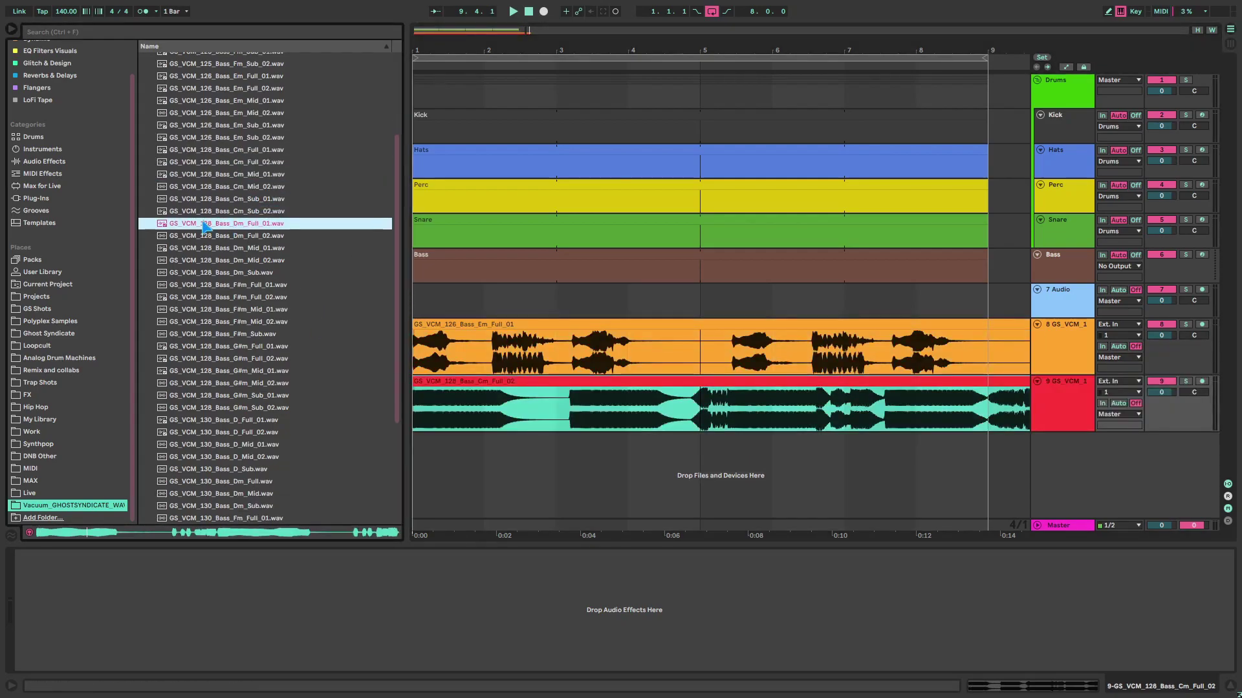
{"action": "left_click_drag", "start_coordinate": [212, 227], "coordinate": [443, 459]}
{"action": "scroll", "coordinate": [240, 246], "scroll_direction": "down", "scroll_amount": 1}
{"action": "left_click", "coordinate": [239, 246]}
{"action": "scroll", "coordinate": [240, 245], "scroll_direction": "down", "scroll_amount": 2}
{"action": "left_click_drag", "start_coordinate": [239, 182], "coordinate": [458, 480]}
{"action": "scroll", "coordinate": [265, 258], "scroll_direction": "down", "scroll_amount": 2}
{"action": "right_click", "coordinate": [1068, 194]}
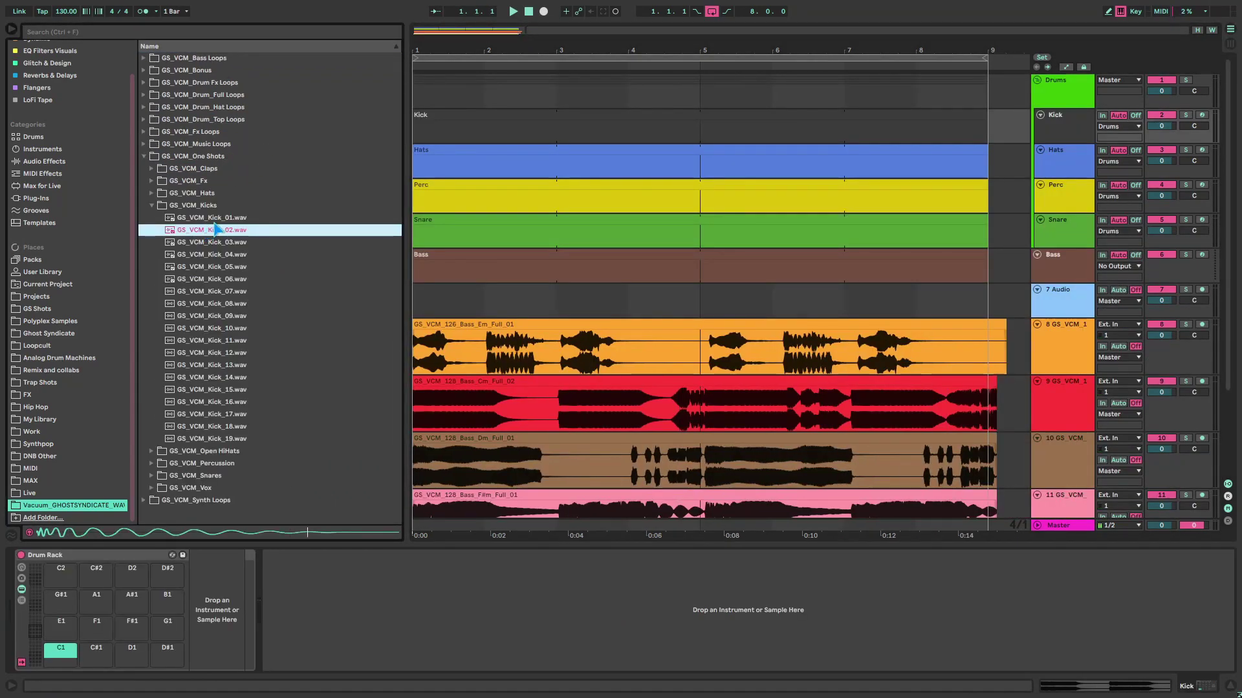
Step: Audition the kick one-shots in the GS_VCM_Kicks folder from GS_VCM_Kick_03 onward
{"action": "key", "text": "Down"}
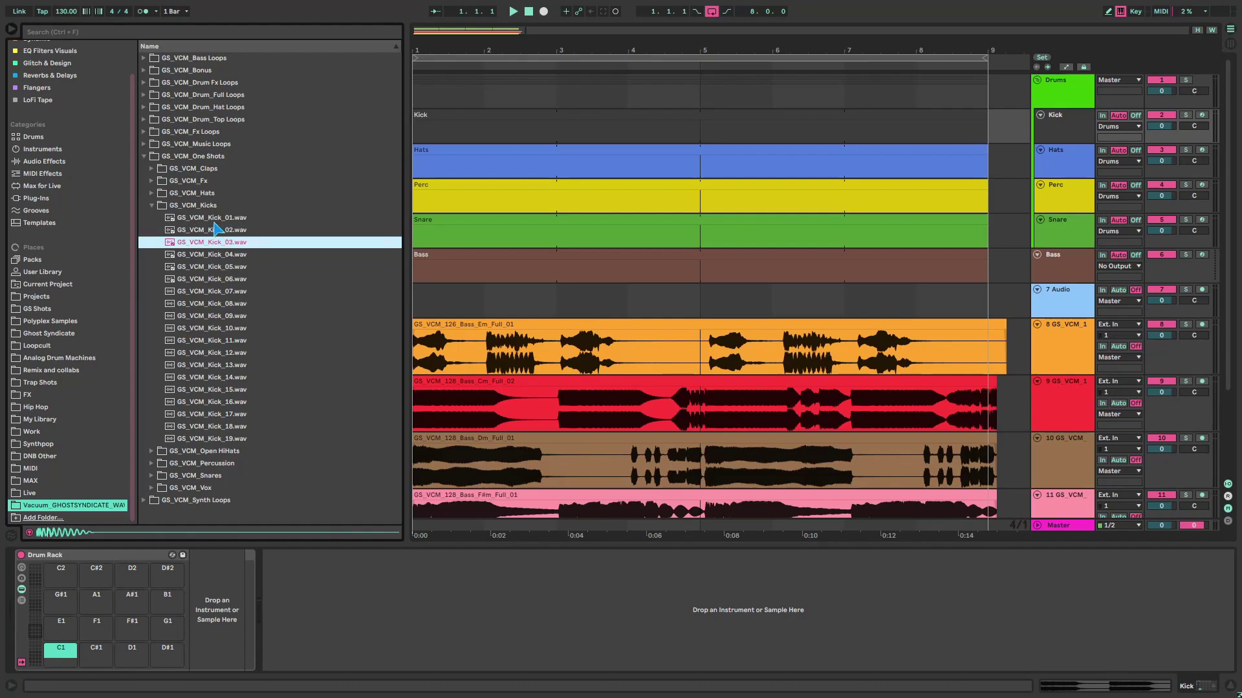
{"action": "left_click", "coordinate": [244, 254]}
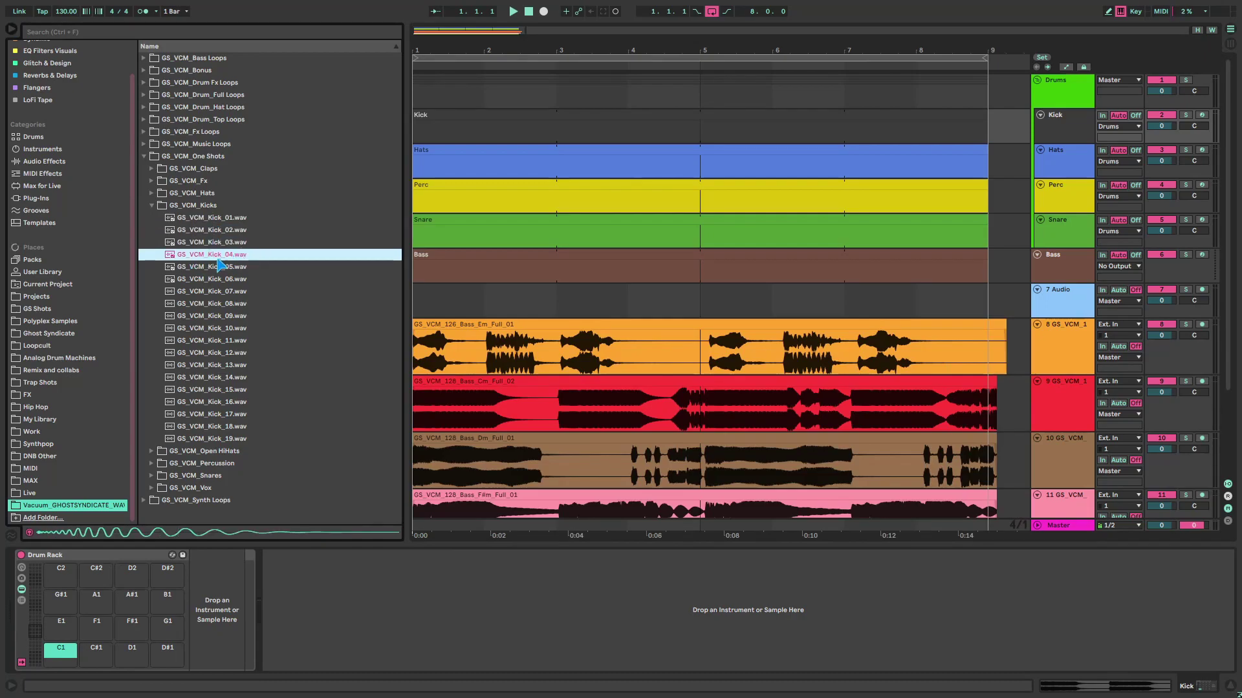
{"action": "left_click", "coordinate": [214, 267]}
{"action": "key", "text": "Down"}
{"action": "key", "text": "Down"}
{"action": "key", "text": "Down"}
{"action": "key", "text": "Down"}
{"action": "key", "text": "Down"}
{"action": "key", "text": "Down"}
{"action": "key", "text": "Down"}
{"action": "key", "text": "Down"}
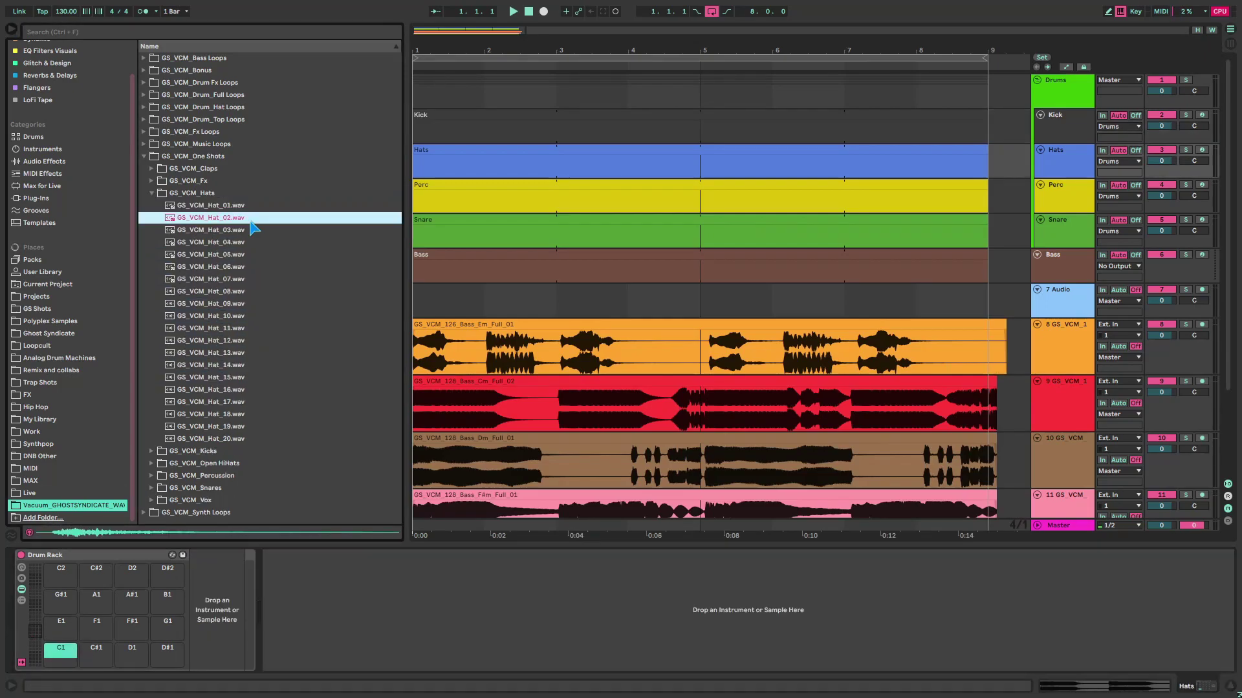
Step: Load GS_VCM_Hat_02 onto the C#1 pad of the Hats drum rack and audition the hat samples that follow it
{"action": "left_click", "coordinate": [262, 230]}
{"action": "key", "text": "Up"}
{"action": "key", "text": "Return"}
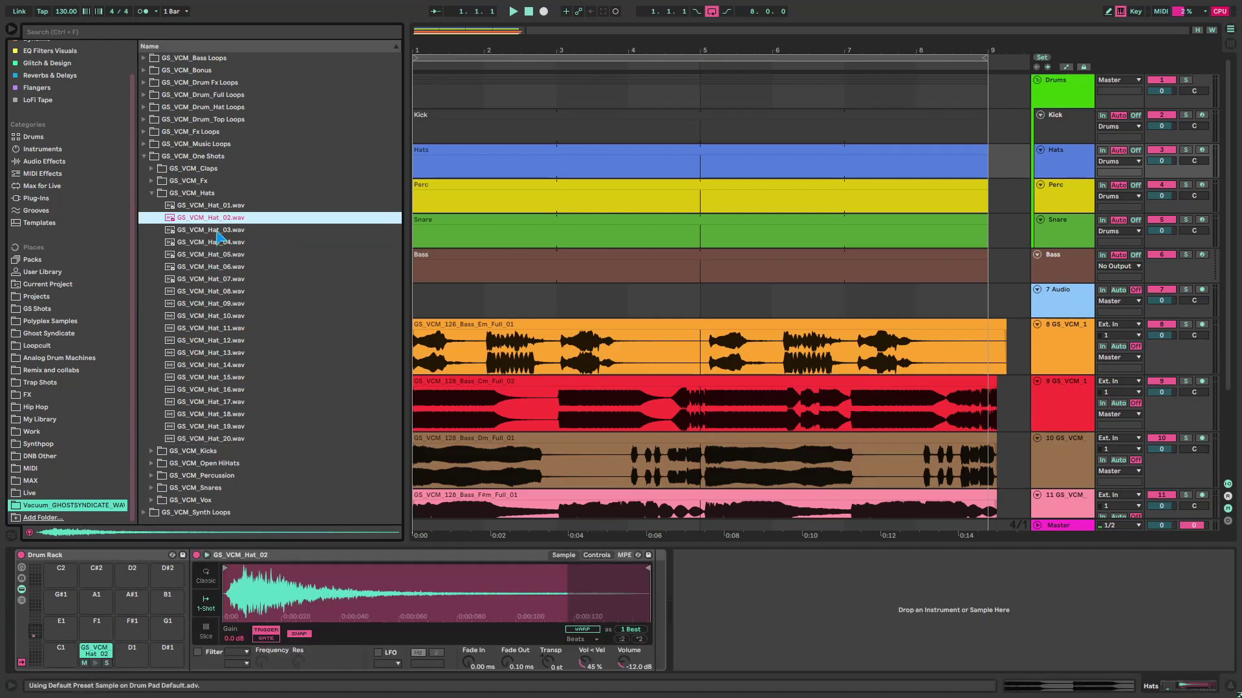
{"action": "key", "text": "Down"}
{"action": "key", "text": "Down"}
{"action": "key", "text": "Down"}
{"action": "key", "text": "Down"}
{"action": "key", "text": "Down"}
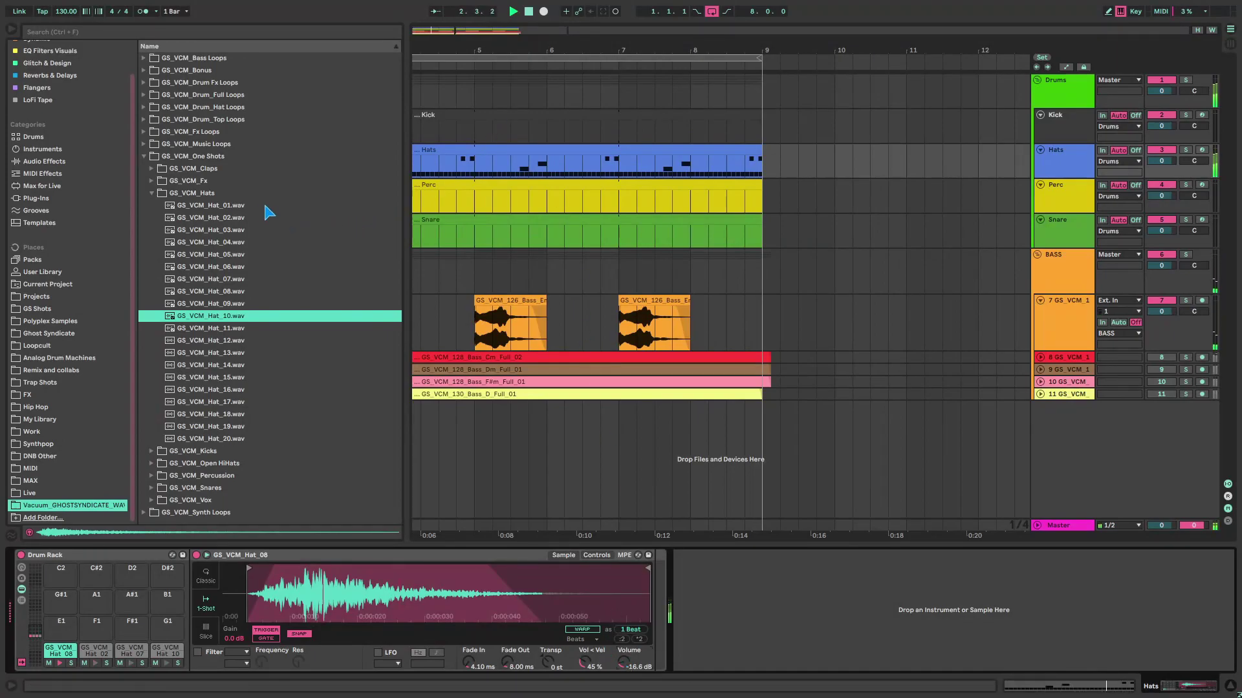
Step: Collapse the GS_VCM_Hats folder and open GS_VCM_Snares to audition GS_VCM_Snare_01
{"action": "left_click", "coordinate": [212, 194]}
{"action": "key", "text": "Left"}
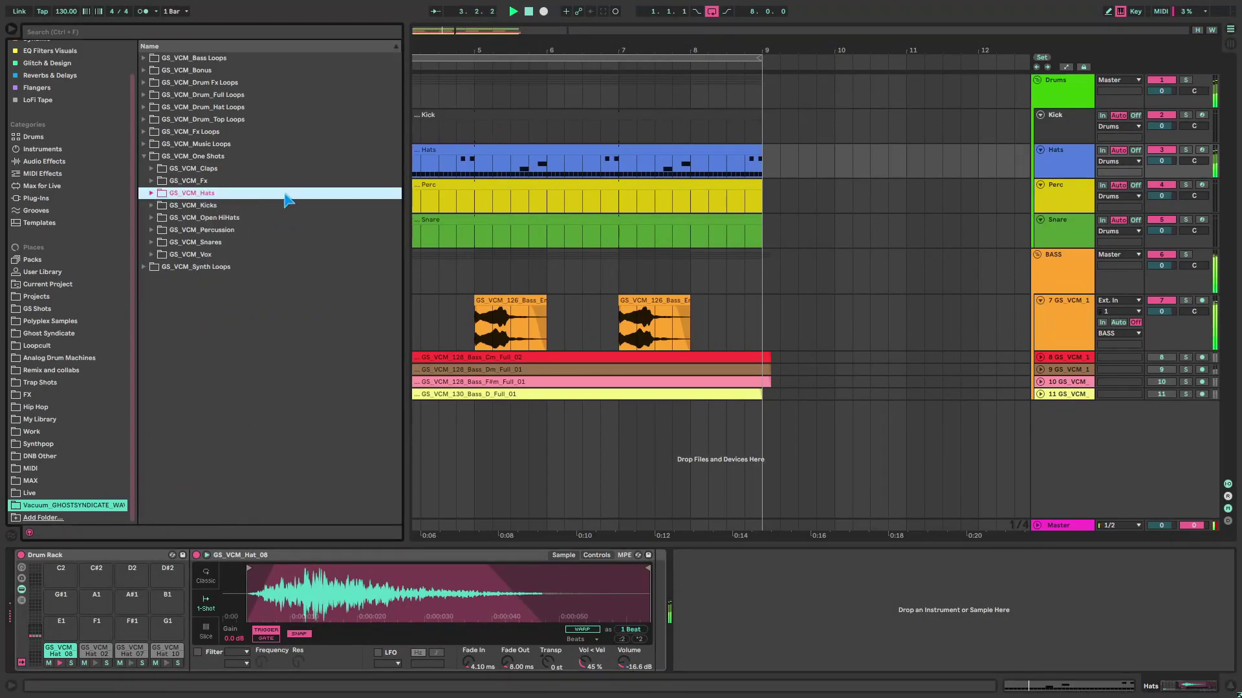
{"action": "left_click", "coordinate": [236, 253]}
{"action": "key", "text": "Right"}
{"action": "key", "text": "Left"}
{"action": "key", "text": "Up"}
{"action": "key", "text": "Right"}
{"action": "key", "text": "Down"}
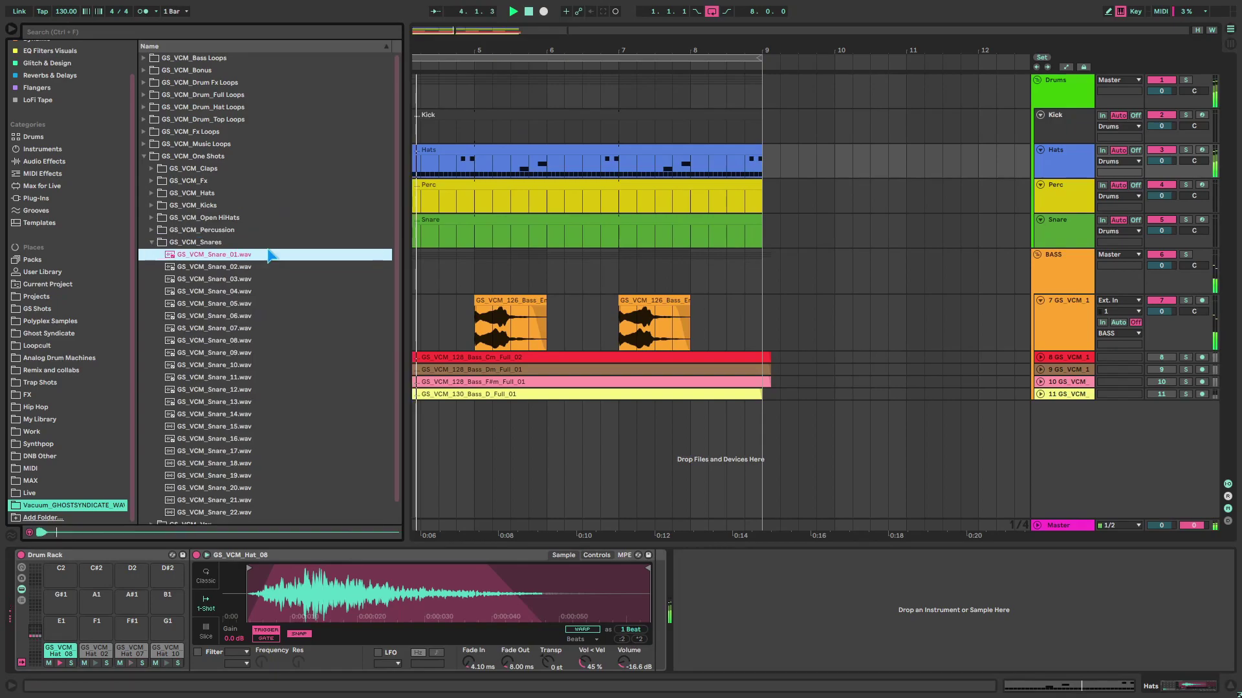
Step: Audition the next snare samples and load GS_VCM_Snare_04 onto the C1 pad of the Snare track's drum rack
{"action": "left_click", "coordinate": [1060, 229]}
{"action": "left_click", "coordinate": [211, 267]}
{"action": "left_click", "coordinate": [210, 280]}
{"action": "key", "text": "Down"}
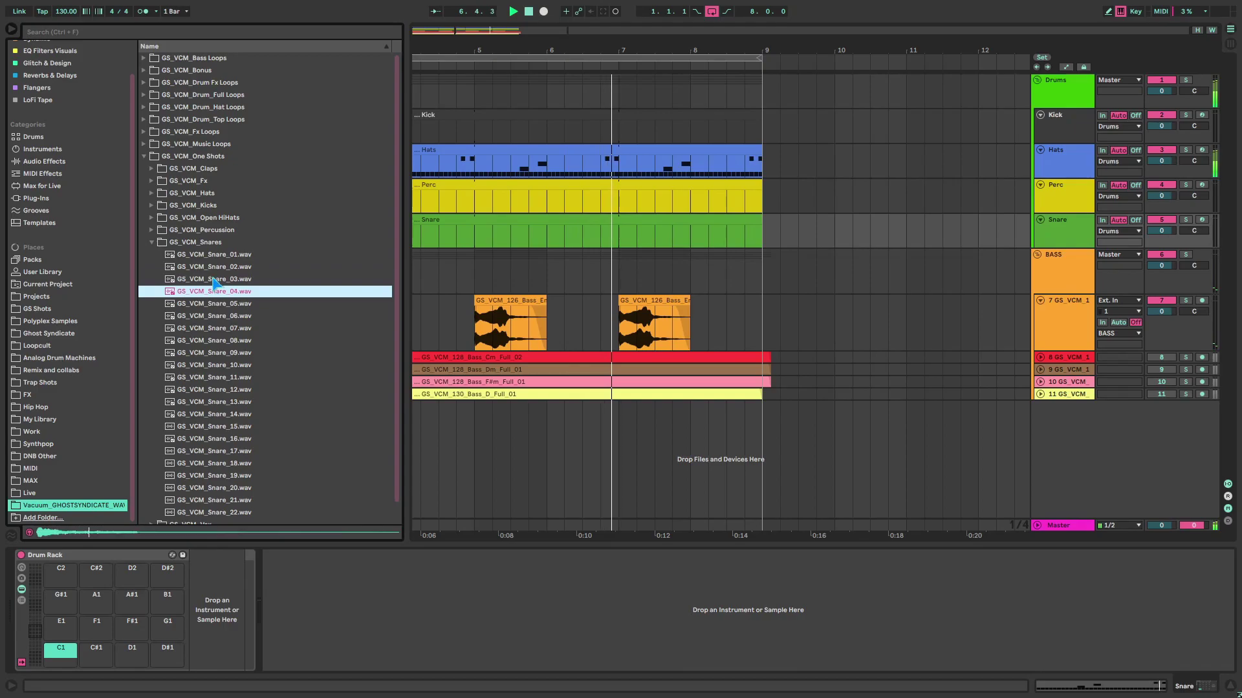
{"action": "left_click_drag", "start_coordinate": [217, 292], "coordinate": [60, 652]}
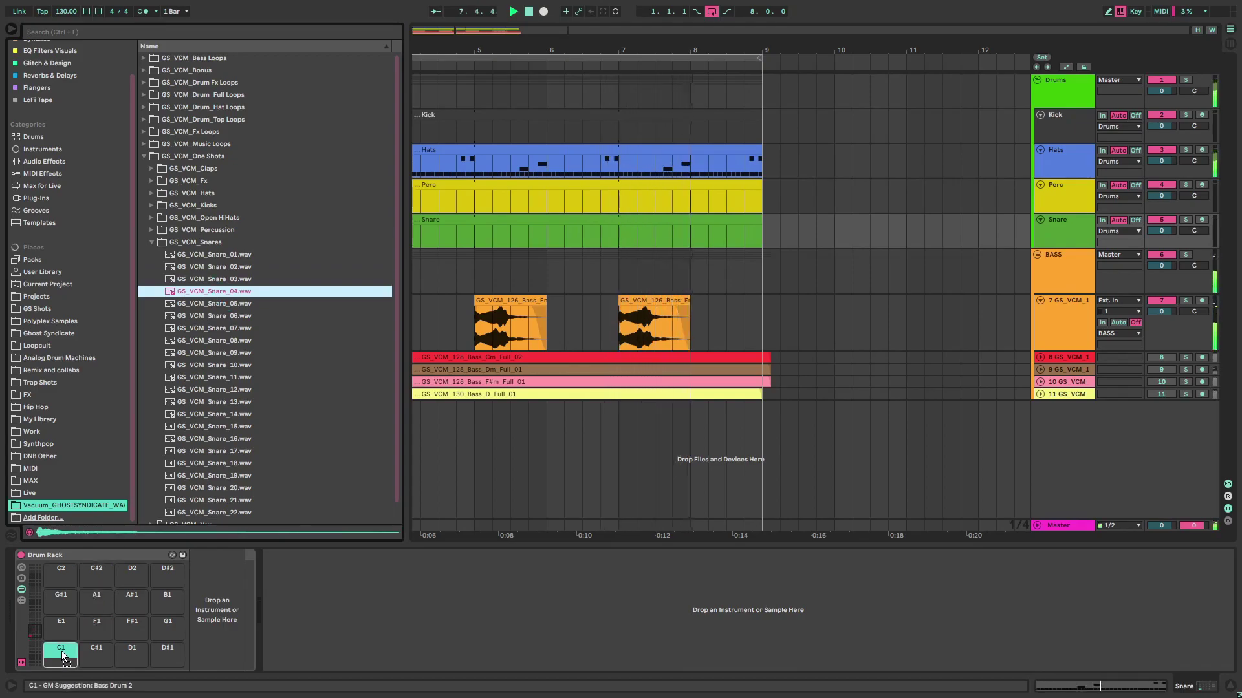
Step: Program eighth-note GS_VCM_Snare_04 hits at 1.2, 1.4, 2.2 and 2.4 in the two-bar Snare clip
{"action": "key", "text": "space"}
{"action": "left_click", "coordinate": [496, 222]}
{"action": "double_click", "coordinate": [496, 222]}
{"action": "right_click", "coordinate": [479, 220]}
{"action": "left_click", "coordinate": [532, 402]}
{"action": "key", "text": "space"}
{"action": "double_click", "coordinate": [562, 124]}
{"action": "left_click_drag", "start_coordinate": [562, 131], "coordinate": [681, 136]}
{"action": "key", "text": "ctrl+d"}
{"action": "left_click_drag", "start_coordinate": [996, 137], "coordinate": [901, 131]}
{"action": "left_click_drag", "start_coordinate": [902, 130], "coordinate": [1124, 130]}
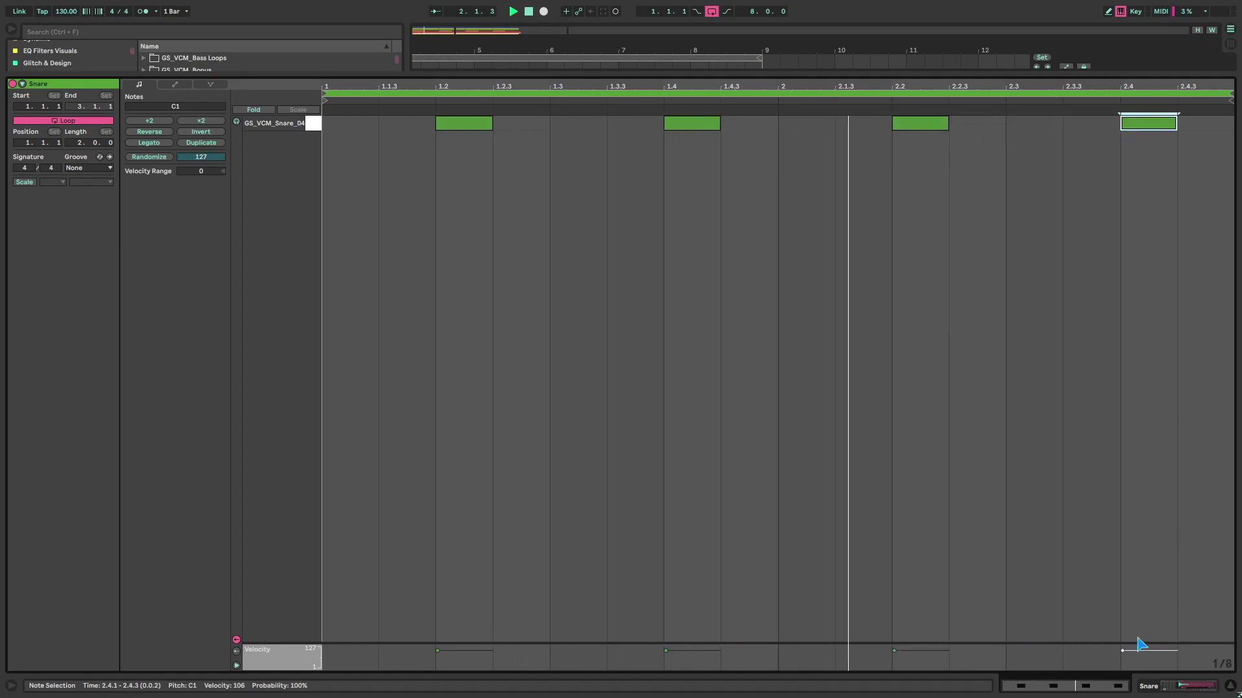
{"action": "left_click", "coordinate": [1214, 681]}
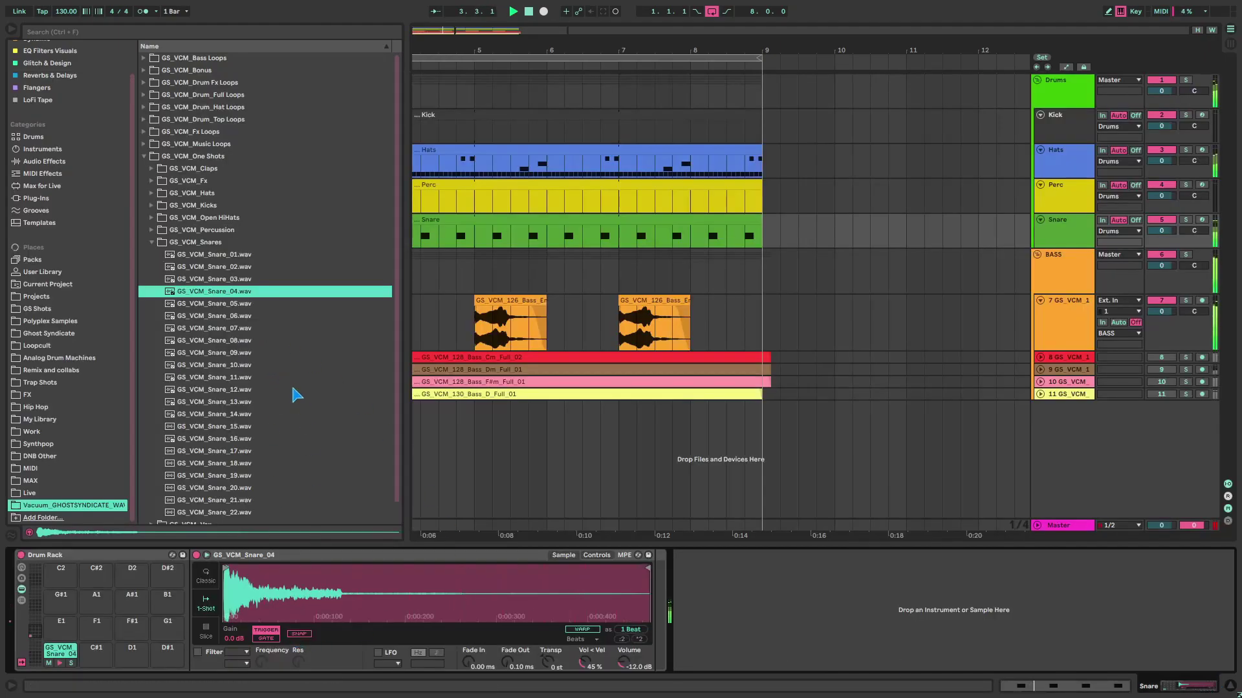
Step: Load GS_VCM_Snare_05 onto the C#1 pad of the Snare drum rack
{"action": "left_click", "coordinate": [251, 304]}
{"action": "left_click_drag", "start_coordinate": [220, 303], "coordinate": [104, 657]}
{"action": "left_click_drag", "start_coordinate": [476, 236], "coordinate": [409, 239]}
{"action": "key", "text": "space"}
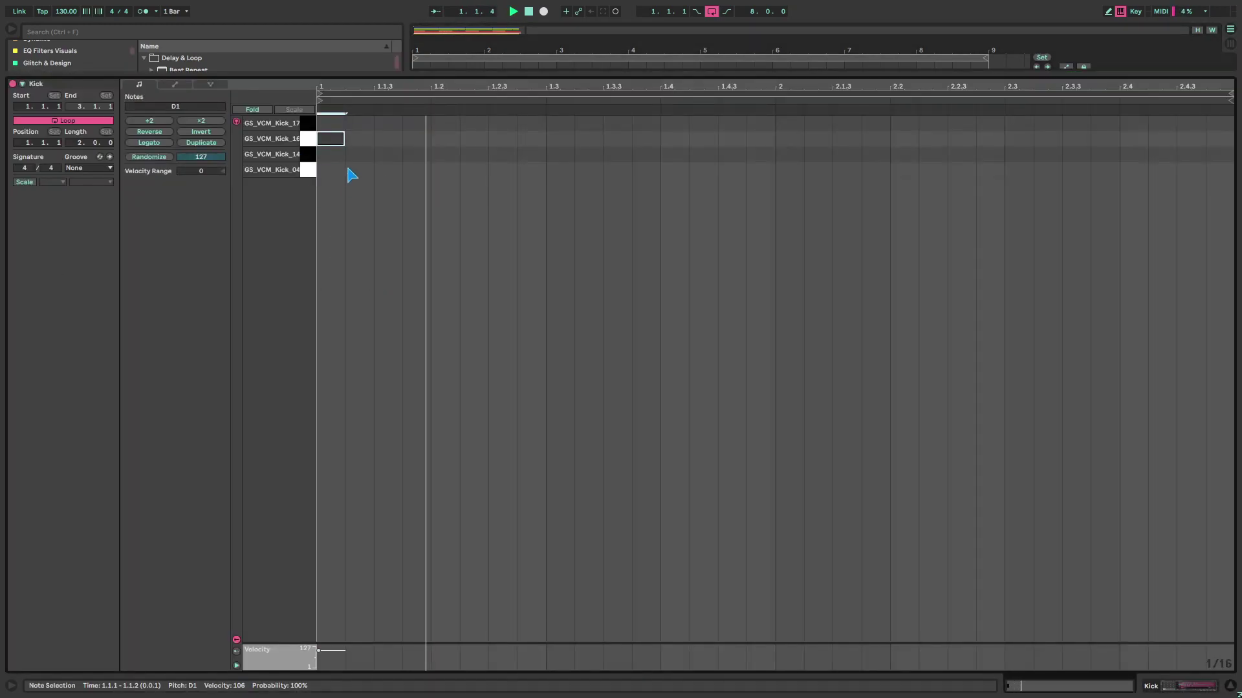
Step: Add GS_VCM_Kick_16 notes at 1.4.3 and 2.4.4 in the Kick clip and duplicate its loop to four bars
{"action": "left_click", "coordinate": [744, 140]}
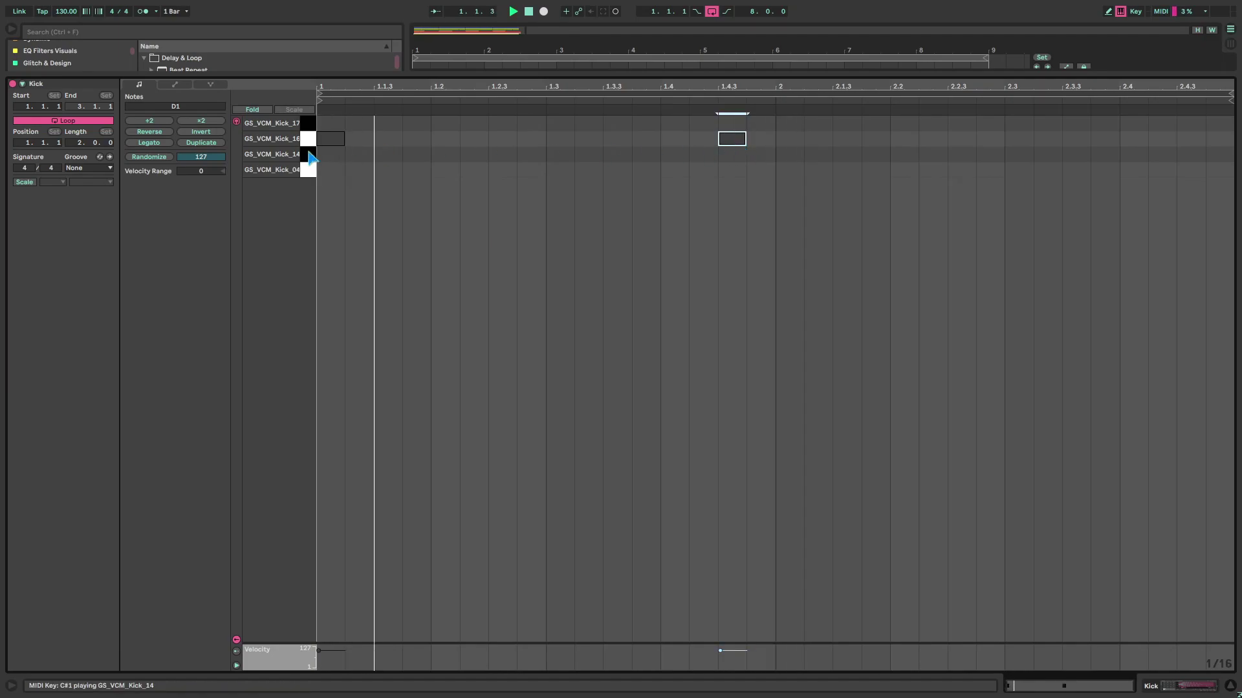
{"action": "left_click", "coordinate": [1218, 139]}
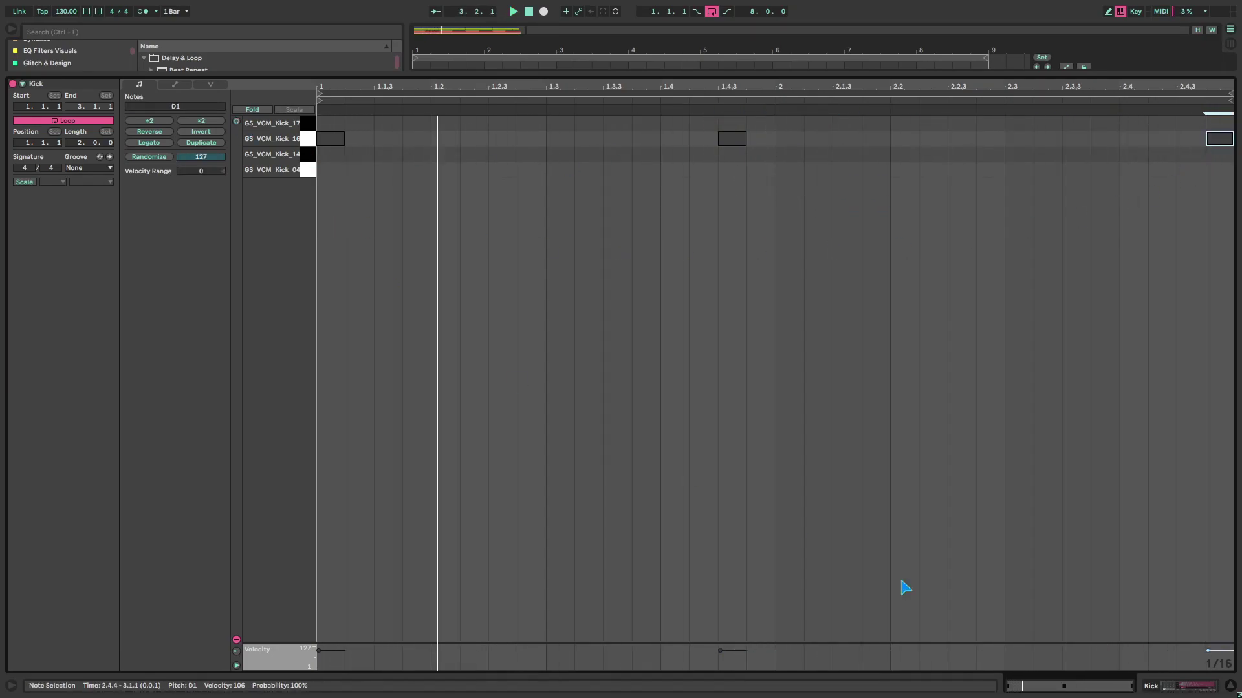
{"action": "left_click", "coordinate": [201, 142]}
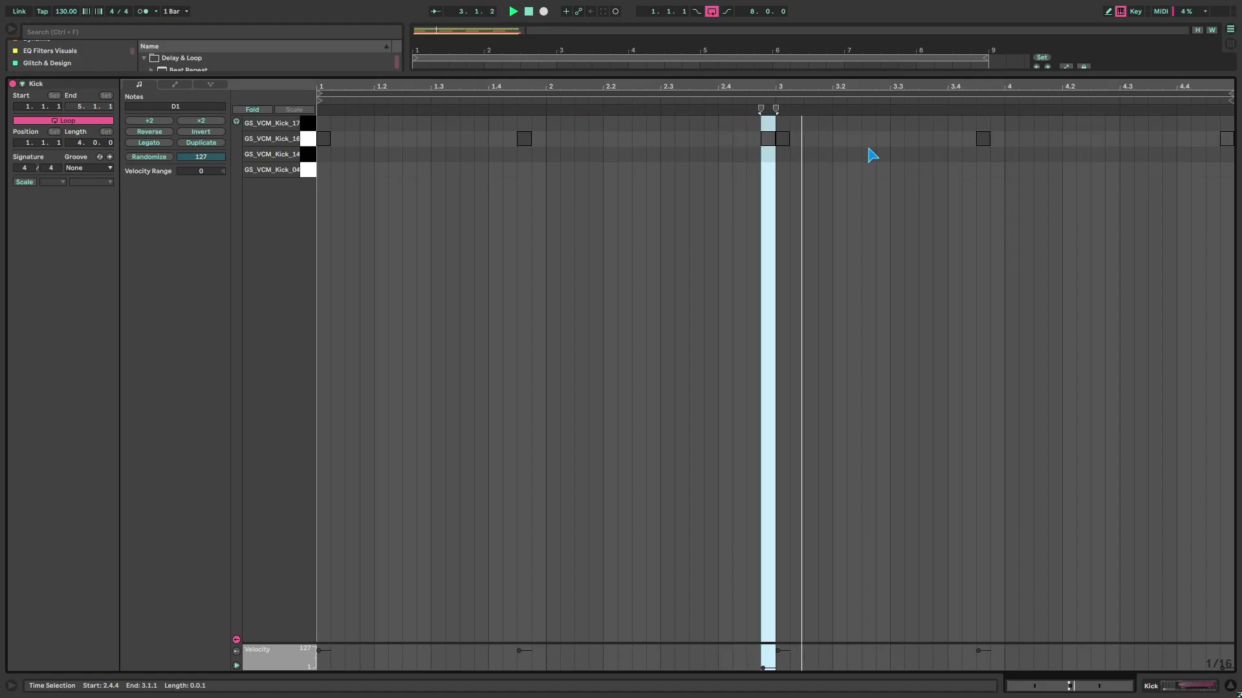
Step: Move the GS_VCM_Kick_16 note at 3.4.3 to 4.1.3 and add further hits at 4.2.4 and 4.3.2
{"action": "left_click_drag", "start_coordinate": [983, 140], "coordinate": [1047, 146]}
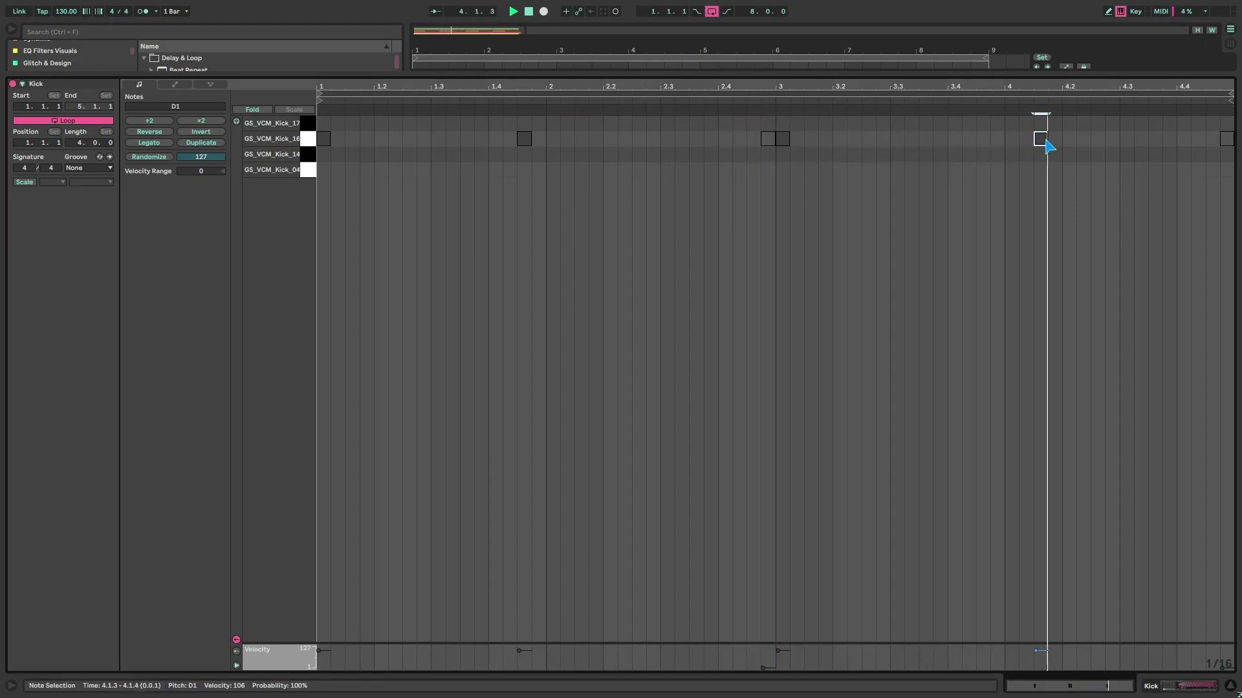
{"action": "left_click", "coordinate": [1107, 146]}
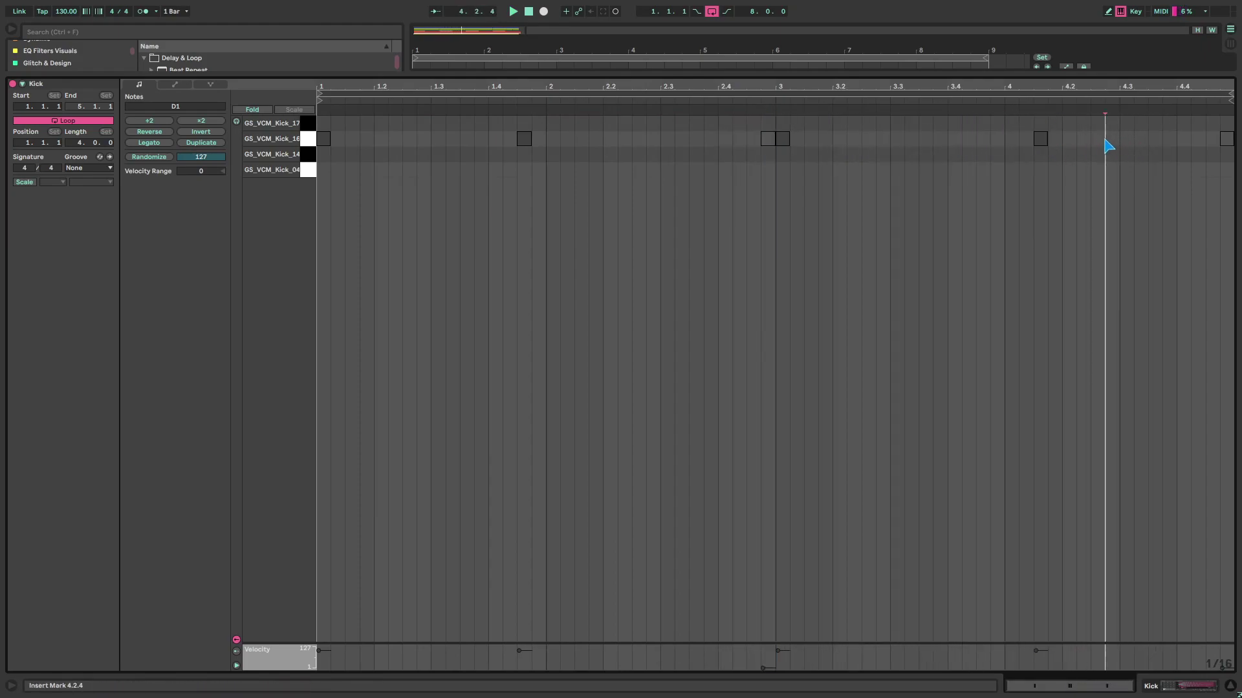
{"action": "left_click_drag", "start_coordinate": [1102, 143], "coordinate": [1120, 145]}
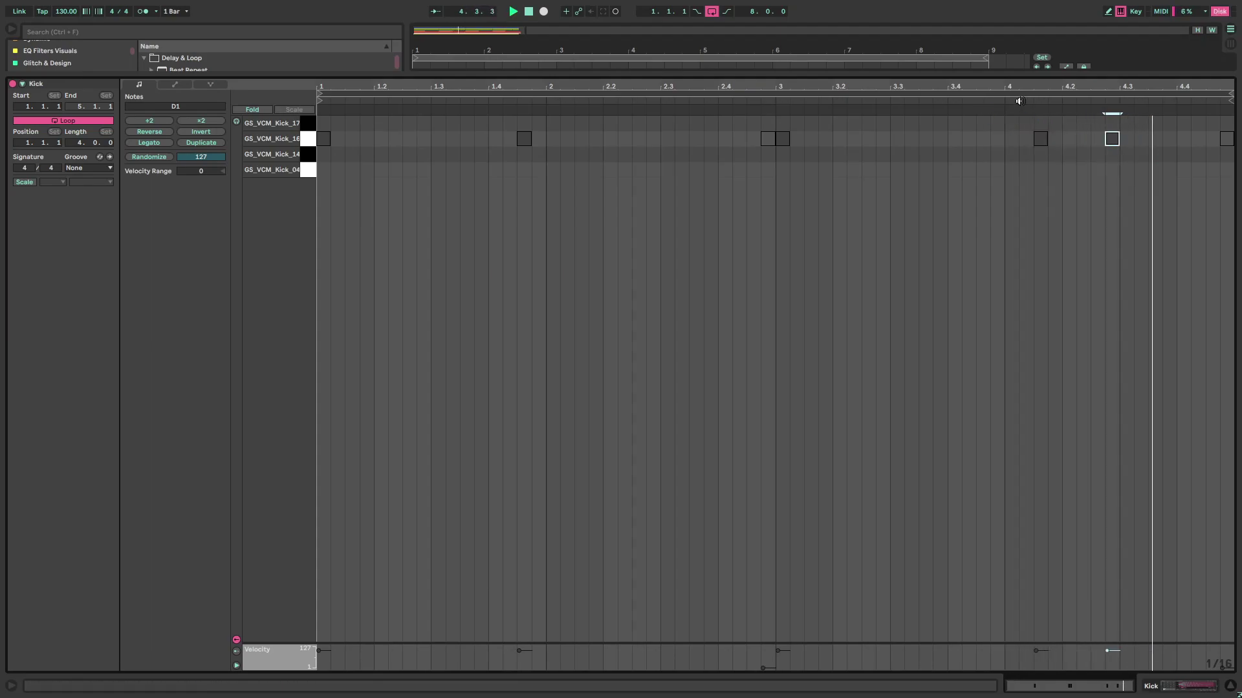
{"action": "left_click_drag", "start_coordinate": [1112, 143], "coordinate": [1142, 146]}
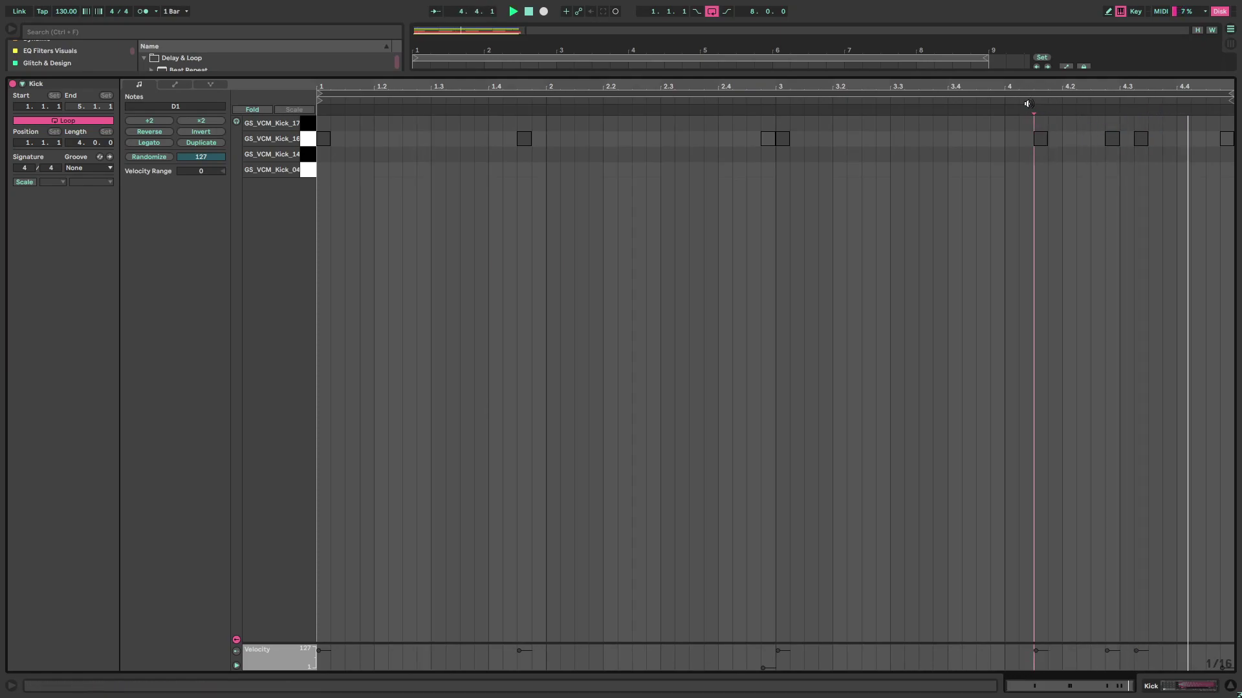
{"action": "left_click", "coordinate": [1198, 686]}
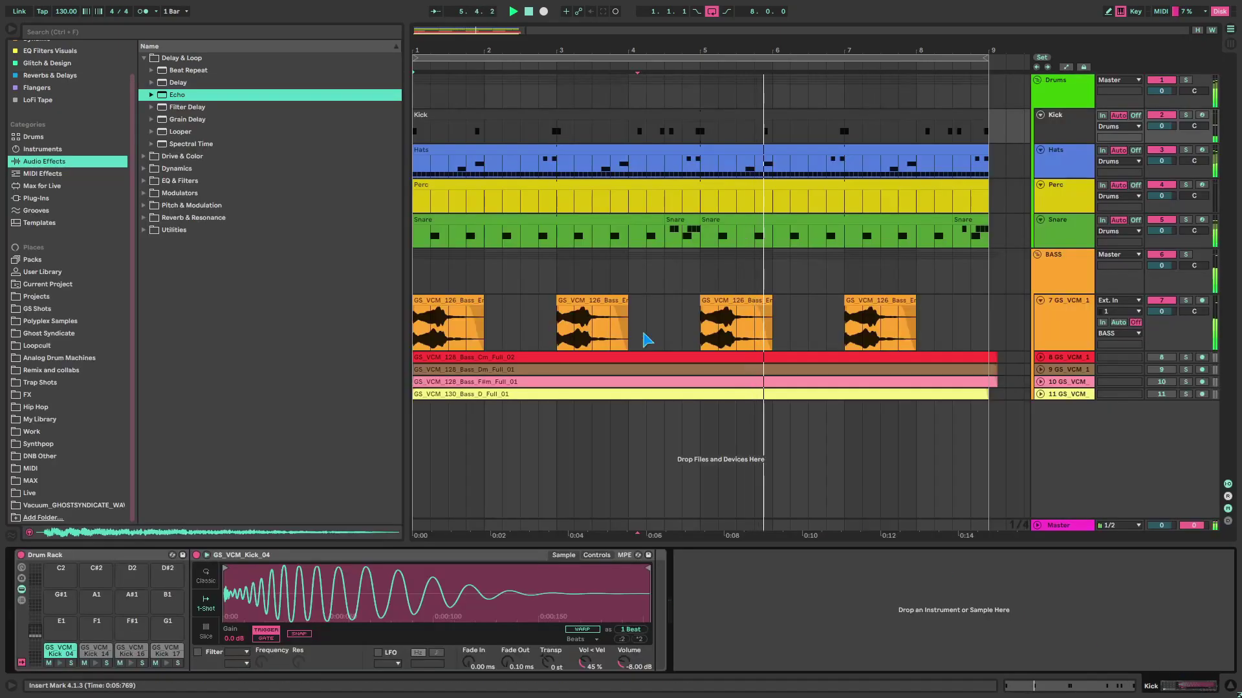
Step: Place a GS_VCM_Kick_14 note at the end of the Kick clip's bar 2 and delete the GS_VCM_Kick_16 note at 2.4.4
{"action": "double_click", "coordinate": [516, 124]}
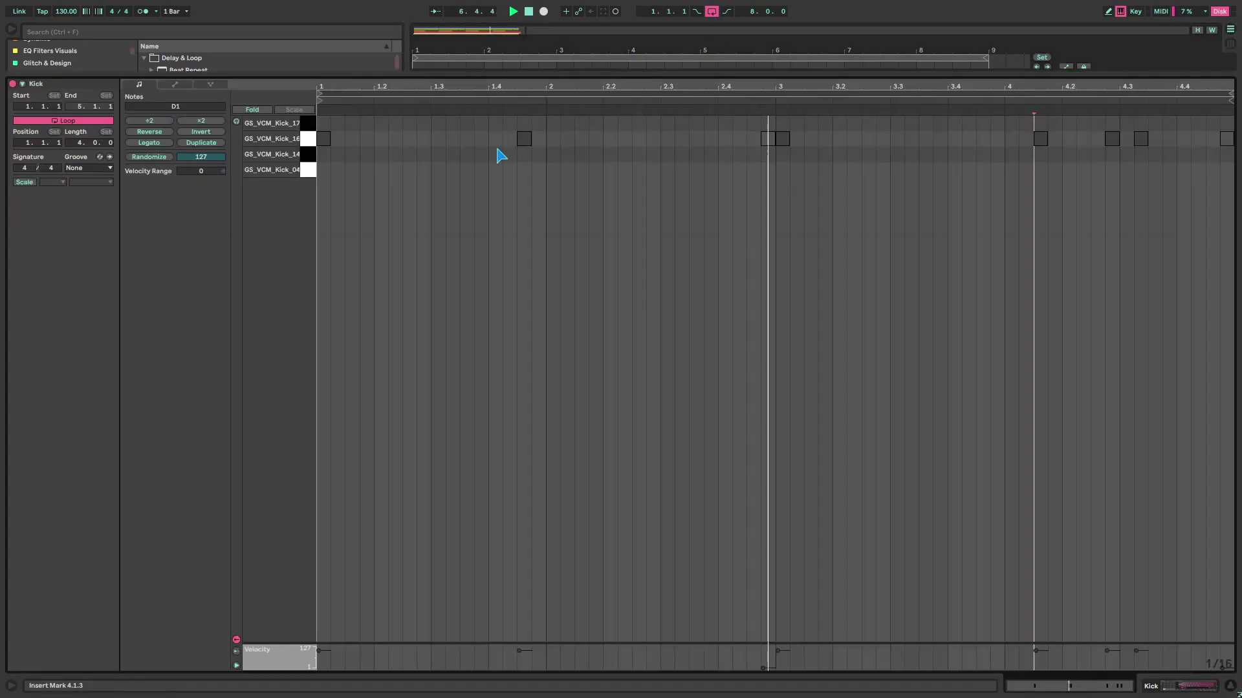
{"action": "double_click", "coordinate": [997, 154]}
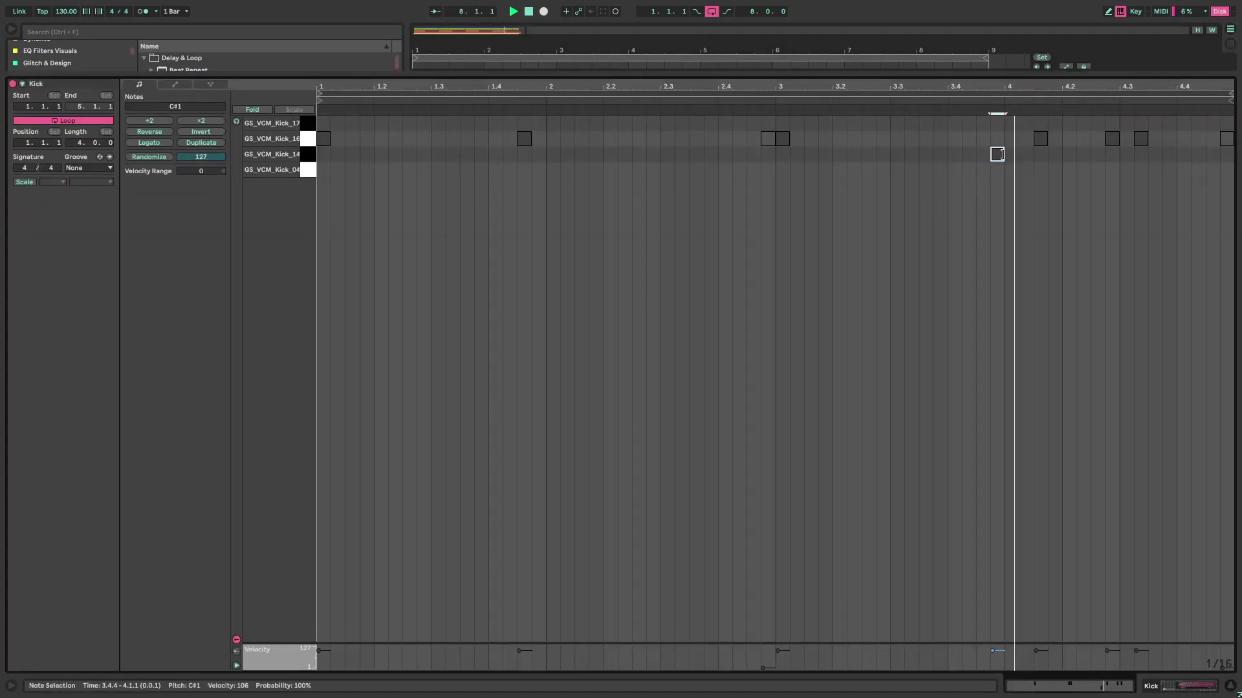
{"action": "left_click_drag", "start_coordinate": [996, 154], "coordinate": [1219, 156]}
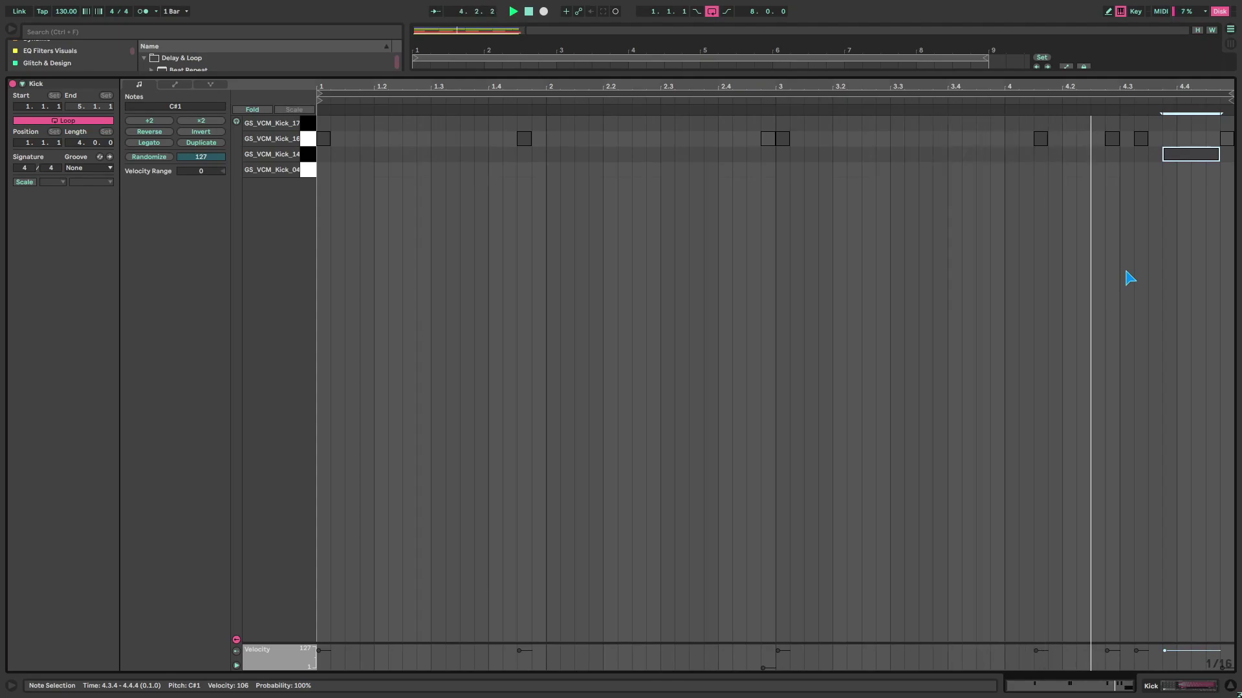
{"action": "left_click_drag", "start_coordinate": [1201, 183], "coordinate": [1172, 155]}
{"action": "left_click_drag", "start_coordinate": [1182, 155], "coordinate": [780, 162]}
{"action": "left_click", "coordinate": [767, 143]}
{"action": "key", "text": "Delete"}
{"action": "left_click", "coordinate": [1196, 686]}
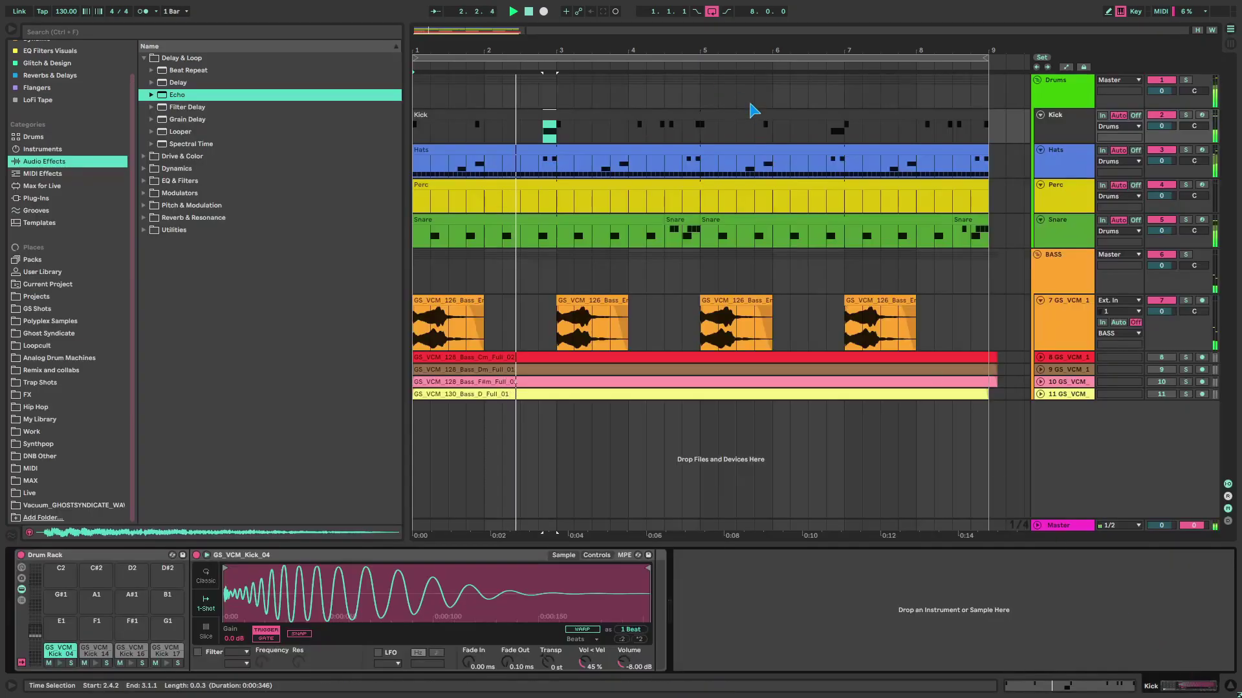
Step: Set the Hats track volume to -5.0 dB
{"action": "left_click", "coordinate": [1073, 162]}
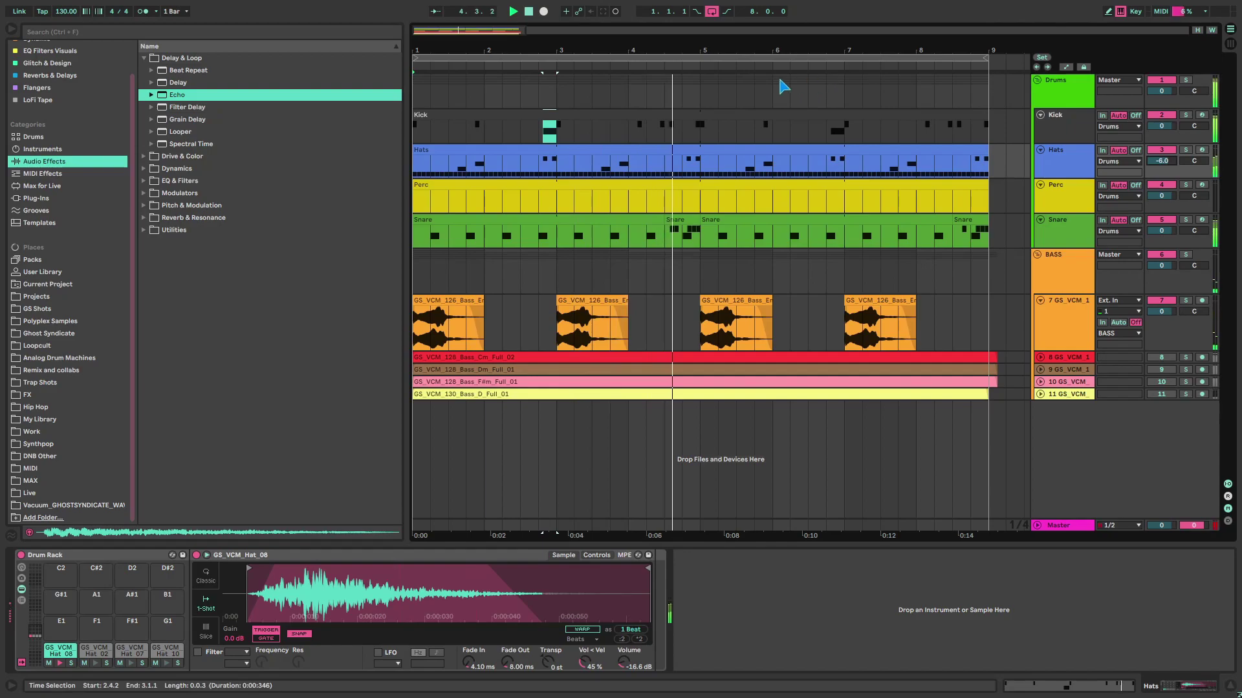
{"action": "left_click_drag", "start_coordinate": [1161, 164], "coordinate": [1162, 159]}
Step: Load GS_VCM_Snare_08 onto the D1 pad and GS_VCM_Snare_09 onto the D#1 pad of the Snare drum rack
{"action": "left_click", "coordinate": [1073, 224]}
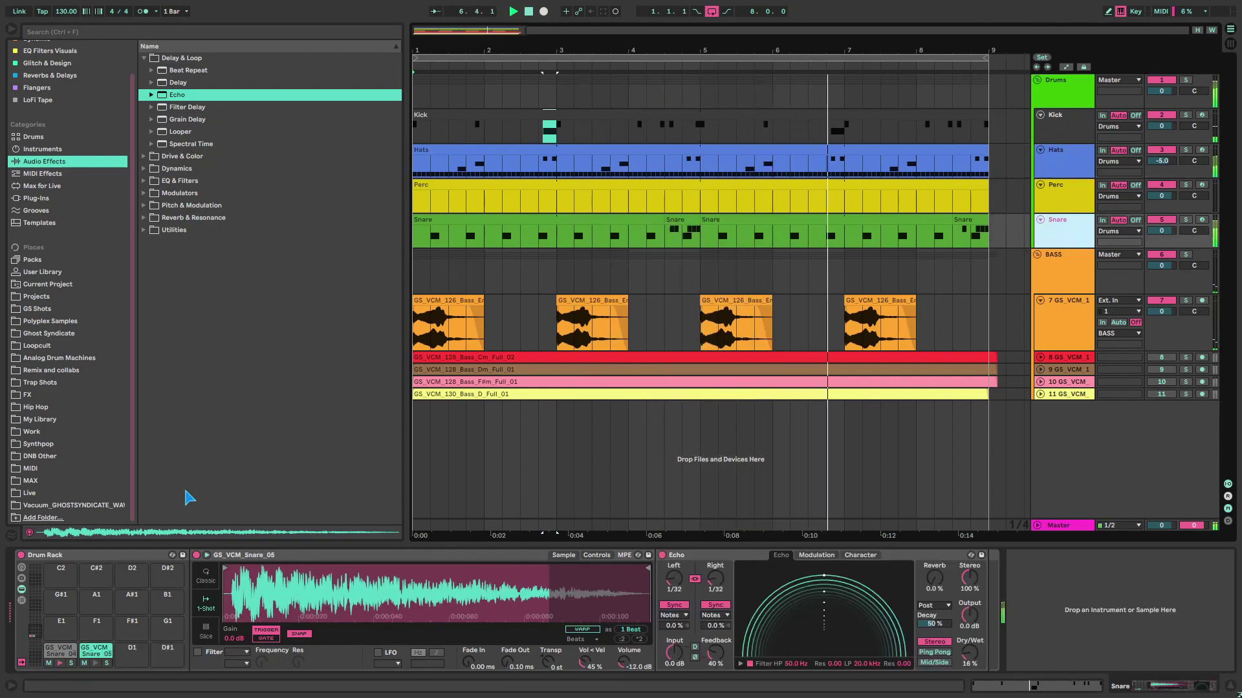
{"action": "scroll", "coordinate": [95, 608], "scroll_direction": "down", "scroll_amount": 5}
{"action": "left_click", "coordinate": [42, 506]}
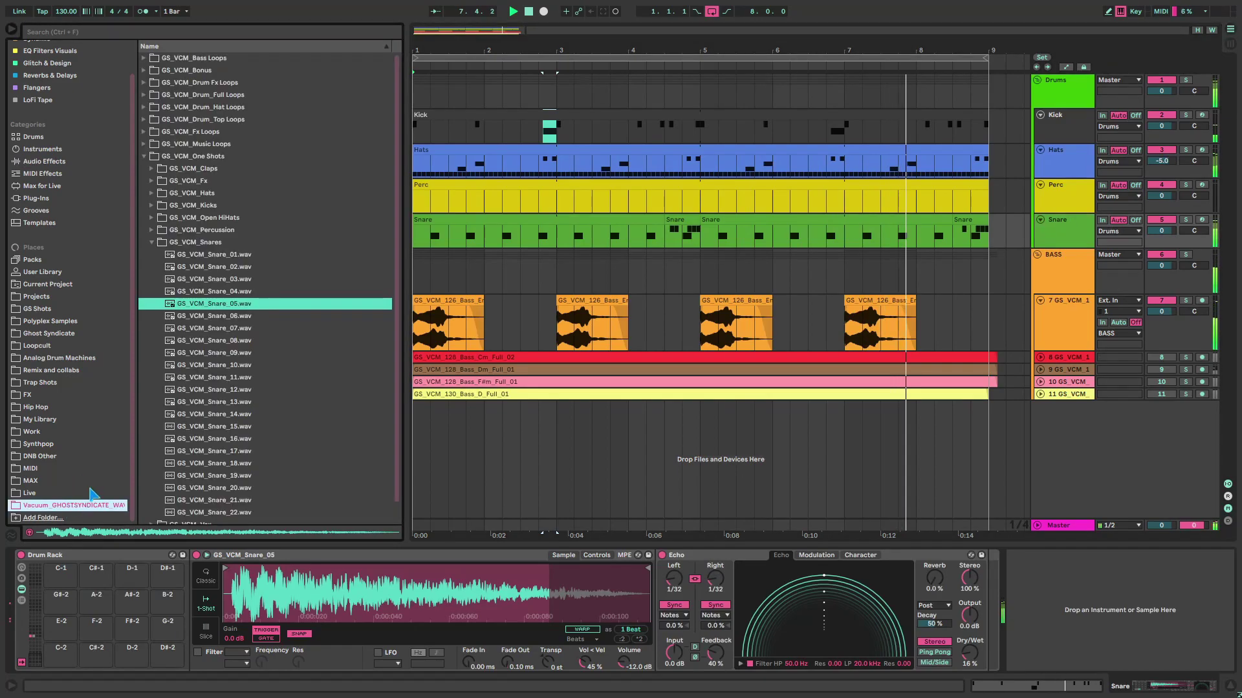
{"action": "left_click", "coordinate": [192, 317]}
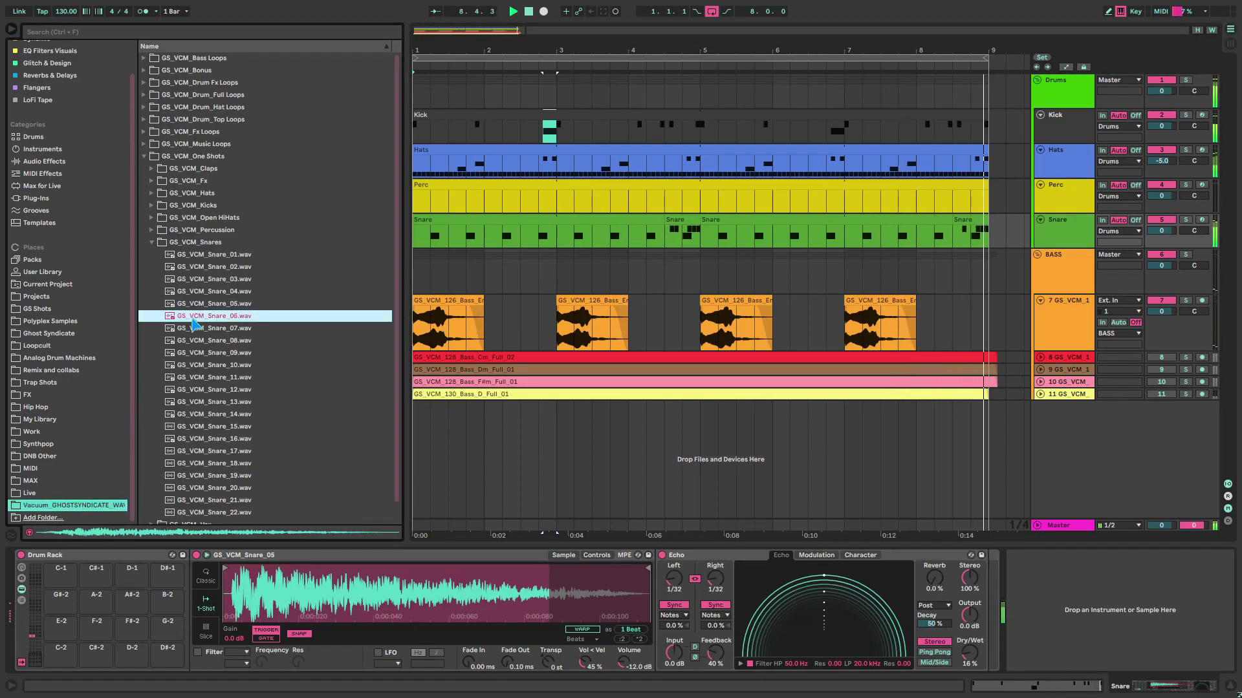
{"action": "key", "text": "Down"}
{"action": "key", "text": "Down"}
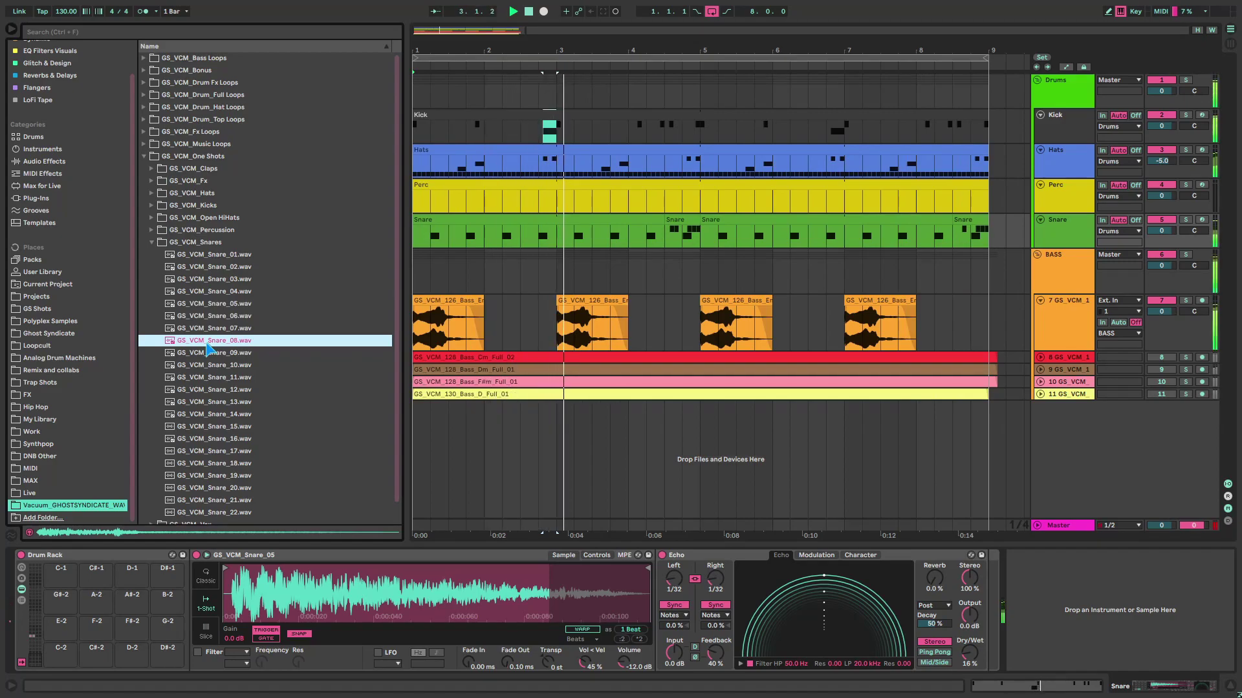
{"action": "scroll", "coordinate": [45, 653], "scroll_direction": "up", "scroll_amount": 9}
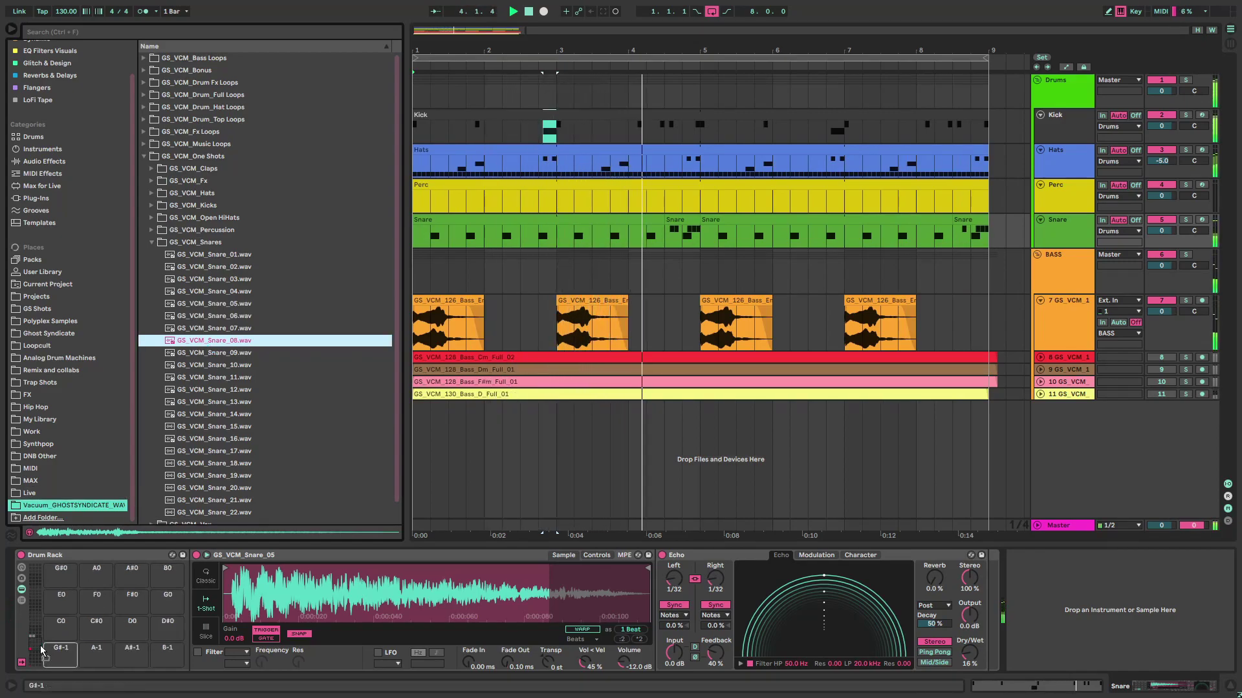
{"action": "key", "text": "Return"}
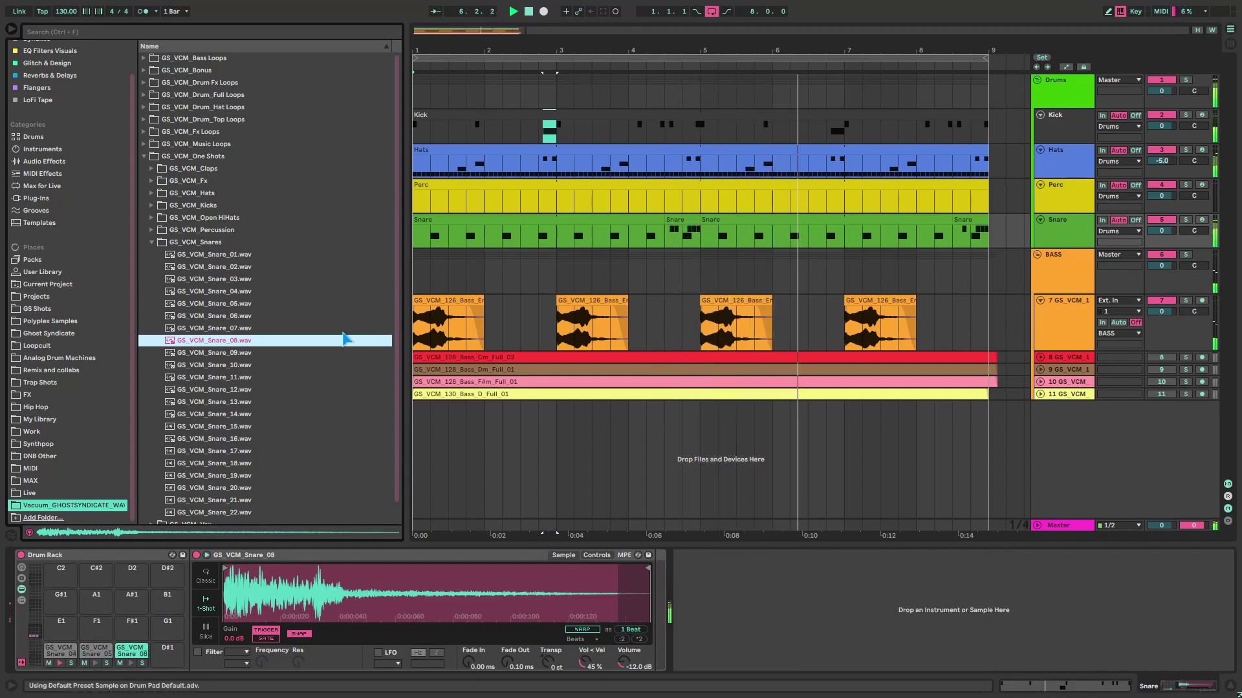
{"action": "key", "text": "Down"}
{"action": "left_click_drag", "start_coordinate": [231, 366], "coordinate": [170, 653]}
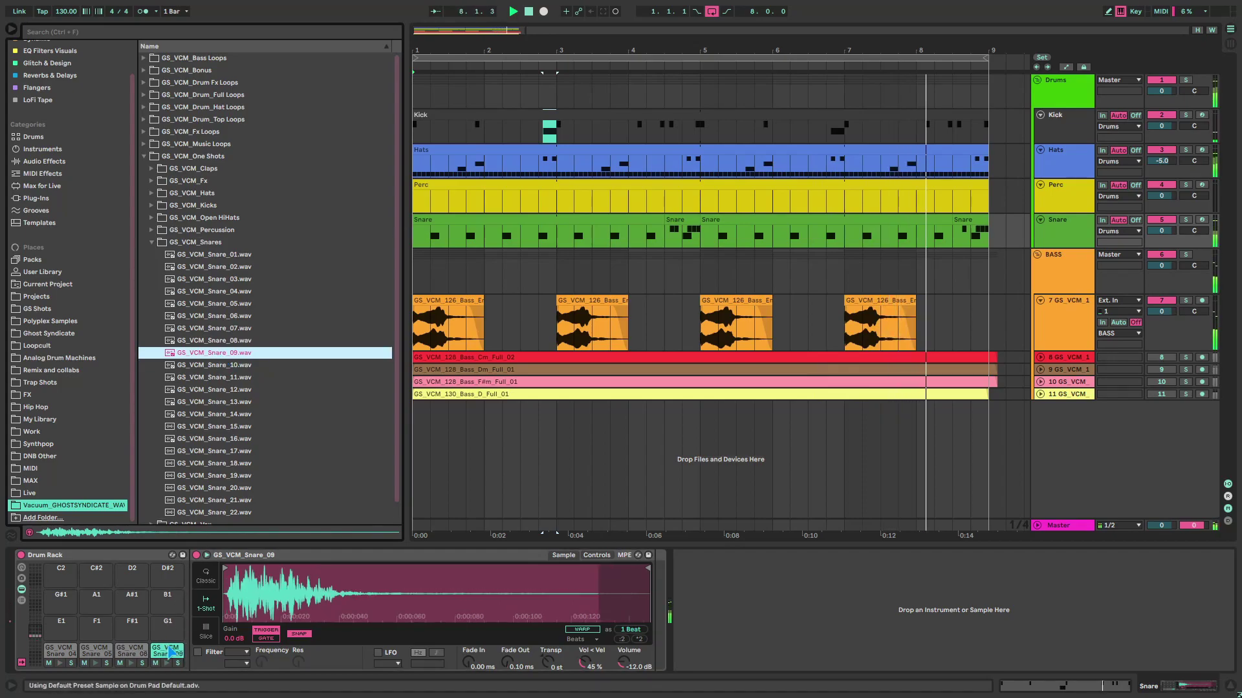
Step: Add a GS_VCM_Snare_09 hit at 2.1.3 in the Snare clip and a run of further hits across the rest of bar 2
{"action": "double_click", "coordinate": [670, 222]}
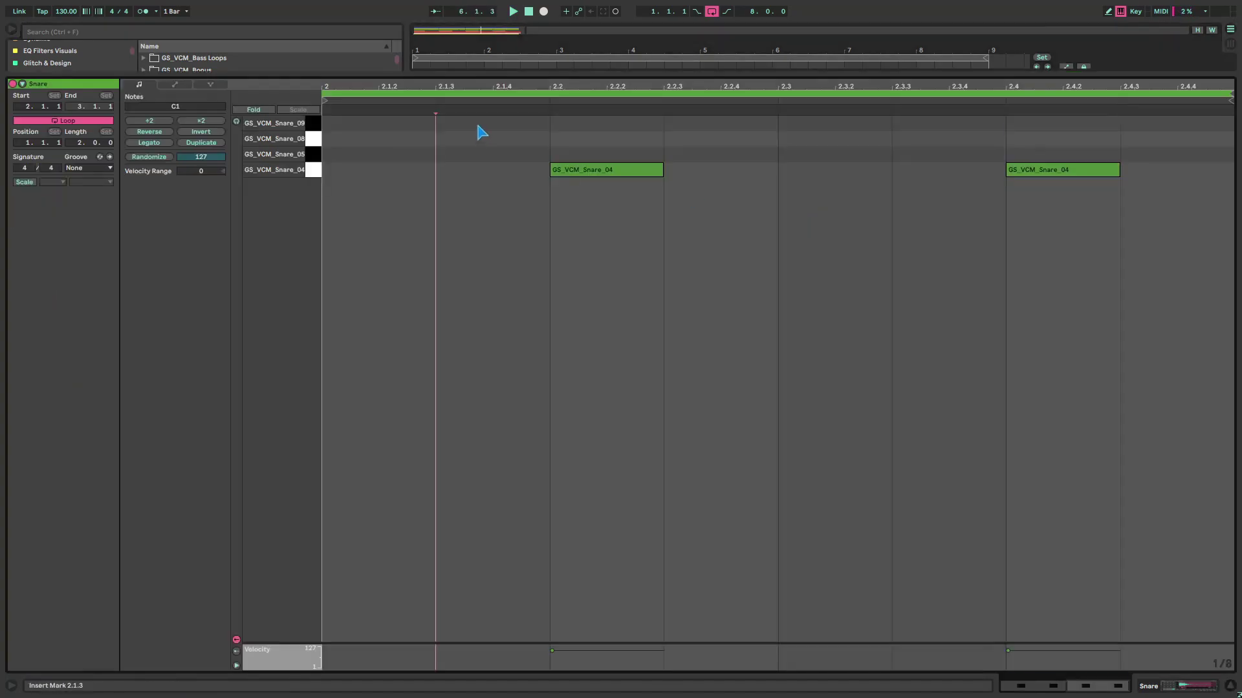
{"action": "double_click", "coordinate": [479, 126]}
{"action": "double_click", "coordinate": [748, 124]}
{"action": "double_click", "coordinate": [806, 124]}
{"action": "double_click", "coordinate": [862, 124]}
{"action": "left_click_drag", "start_coordinate": [809, 125], "coordinate": [1092, 126]}
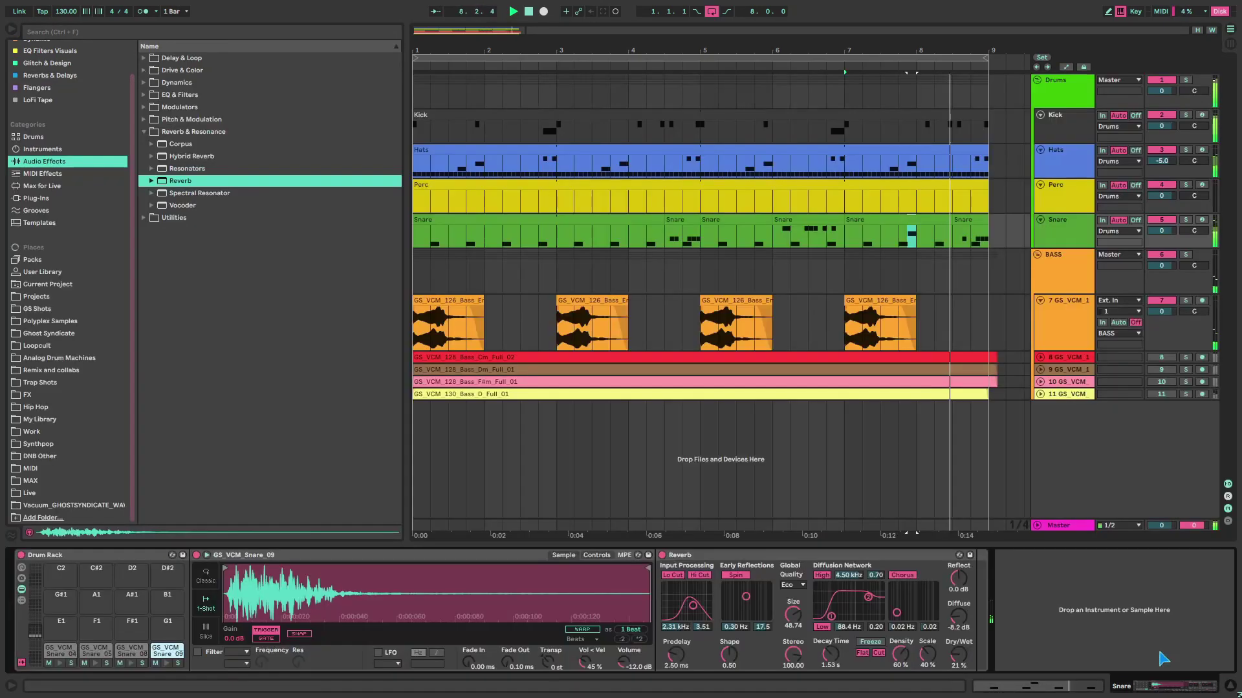
Step: Copy the GS_VCM_Snare_09 run from bar 6 back to bar 3 and consolidate the Snare track into two four-bar clips
{"action": "left_click_drag", "start_coordinate": [813, 224], "coordinate": [579, 224]}
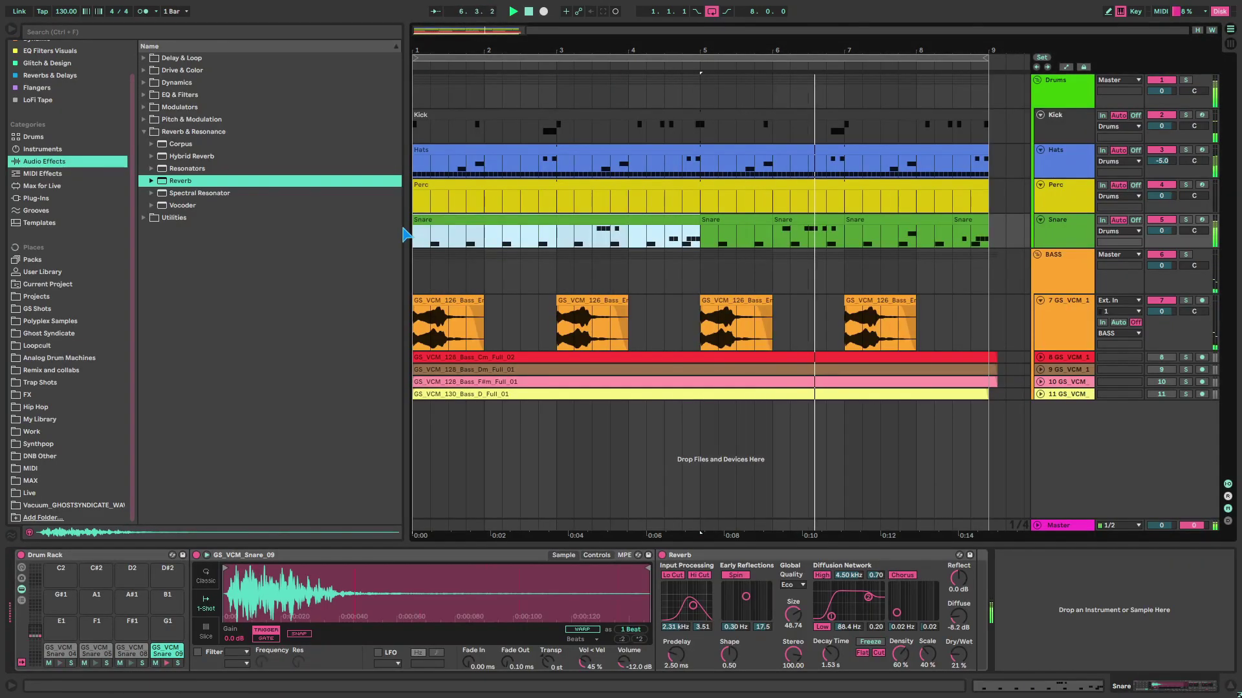
{"action": "left_click", "coordinate": [963, 219]}
{"action": "key", "text": "ctrl+j"}
Step: Add an Echo effect to the GS_VCM_Snare_08 pad of the Snare drum rack
{"action": "left_click", "coordinate": [144, 132]}
{"action": "left_click", "coordinate": [143, 69]}
{"action": "left_click", "coordinate": [143, 70]}
{"action": "left_click", "coordinate": [144, 58]}
{"action": "left_click_drag", "start_coordinate": [176, 95], "coordinate": [132, 652]}
Step: Set the Echo to 86% feedback, a 1/16 delay time and 34% dry/wet
{"action": "left_click_drag", "start_coordinate": [715, 652], "coordinate": [716, 640]}
{"action": "left_click_drag", "start_coordinate": [674, 579], "coordinate": [674, 588]}
{"action": "left_click", "coordinate": [897, 245]}
{"action": "key", "text": "space"}
{"action": "left_click_drag", "start_coordinate": [969, 652], "coordinate": [964, 674]}
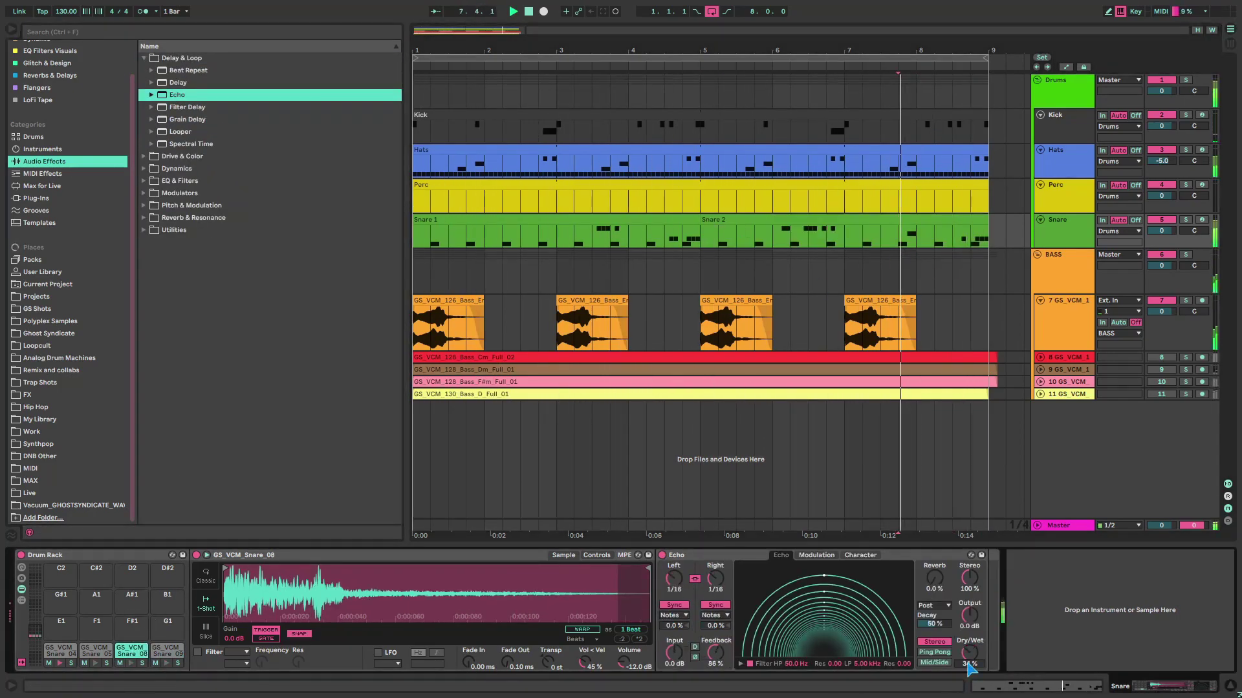
Step: Duplicate the eight bars of Kick, Hats, Perc and Snare clips to bar 9 and extend the loop to 16 bars
{"action": "scroll", "coordinate": [640, 326], "scroll_direction": "down", "scroll_amount": 3}
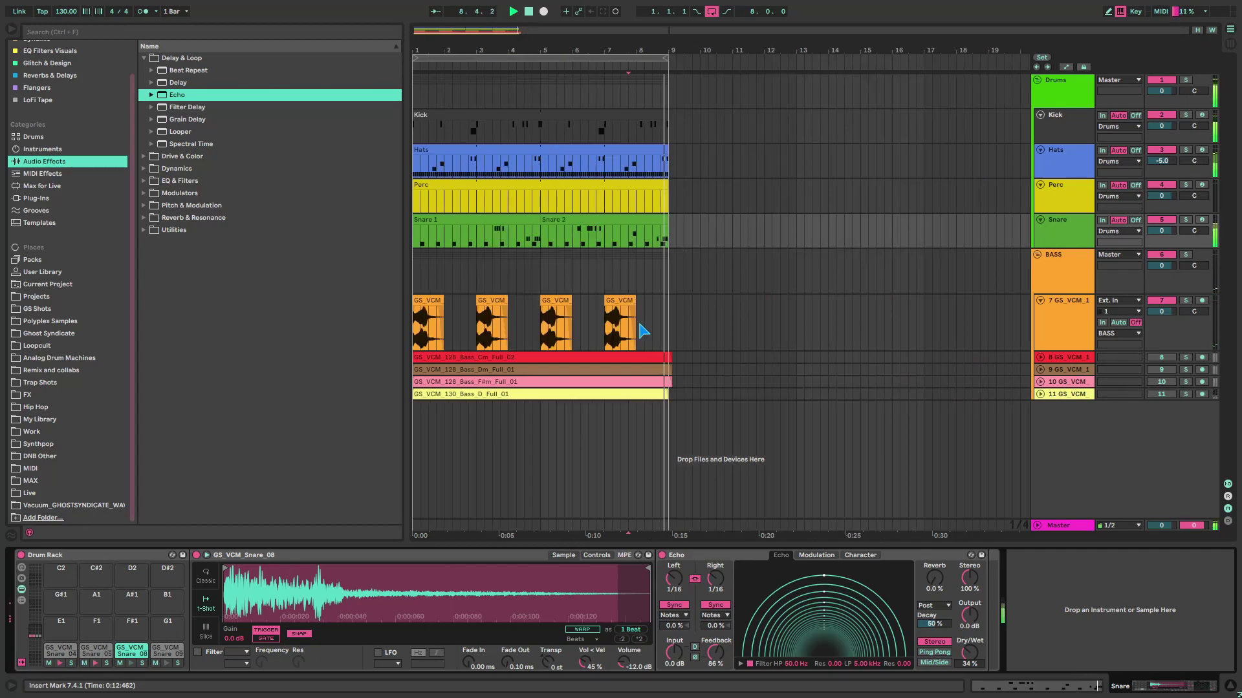
{"action": "right_click", "coordinate": [709, 235]}
{"action": "left_click", "coordinate": [732, 335]}
{"action": "left_click_drag", "start_coordinate": [683, 226], "coordinate": [291, 121]}
{"action": "key", "text": "ctrl+d"}
{"action": "scroll", "coordinate": [569, 226], "scroll_direction": "down", "scroll_amount": 3}
{"action": "left_click_drag", "start_coordinate": [520, 56], "coordinate": [638, 56]}
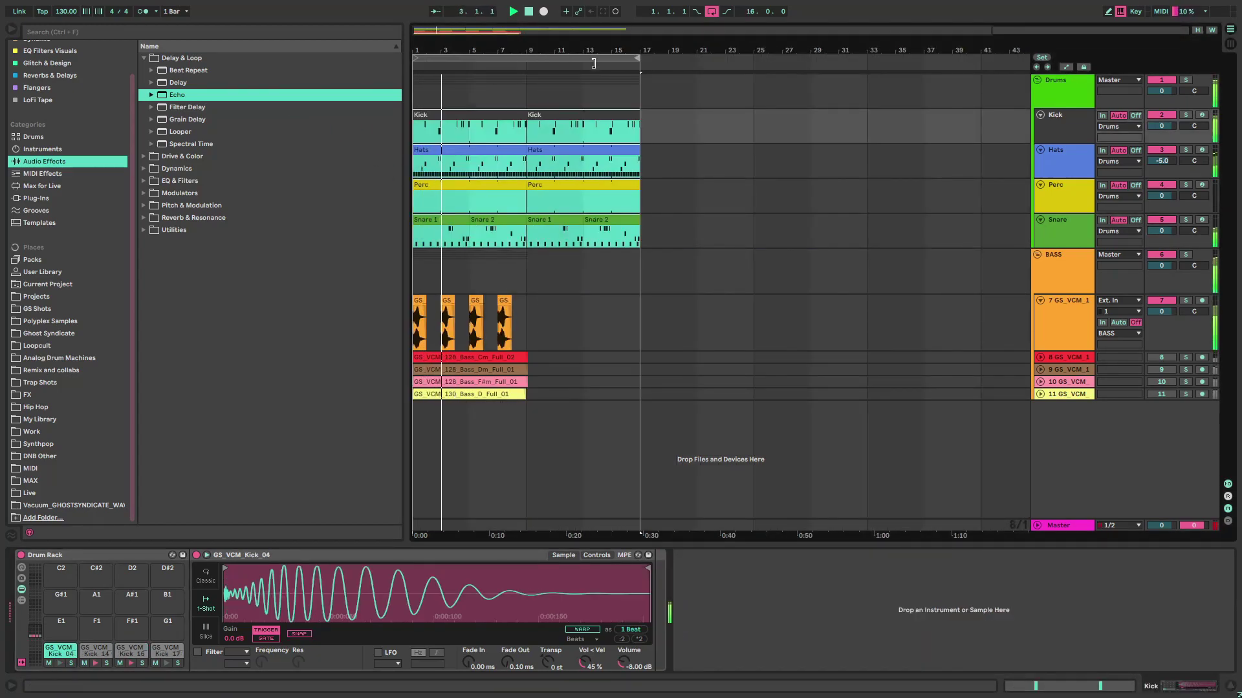
Step: Duplicate the eight-bar section of GS_VCM_126 bass clips on track 7 to bar 9
{"action": "left_click_drag", "start_coordinate": [536, 349], "coordinate": [401, 330]}
{"action": "key", "text": "ctrl+d"}
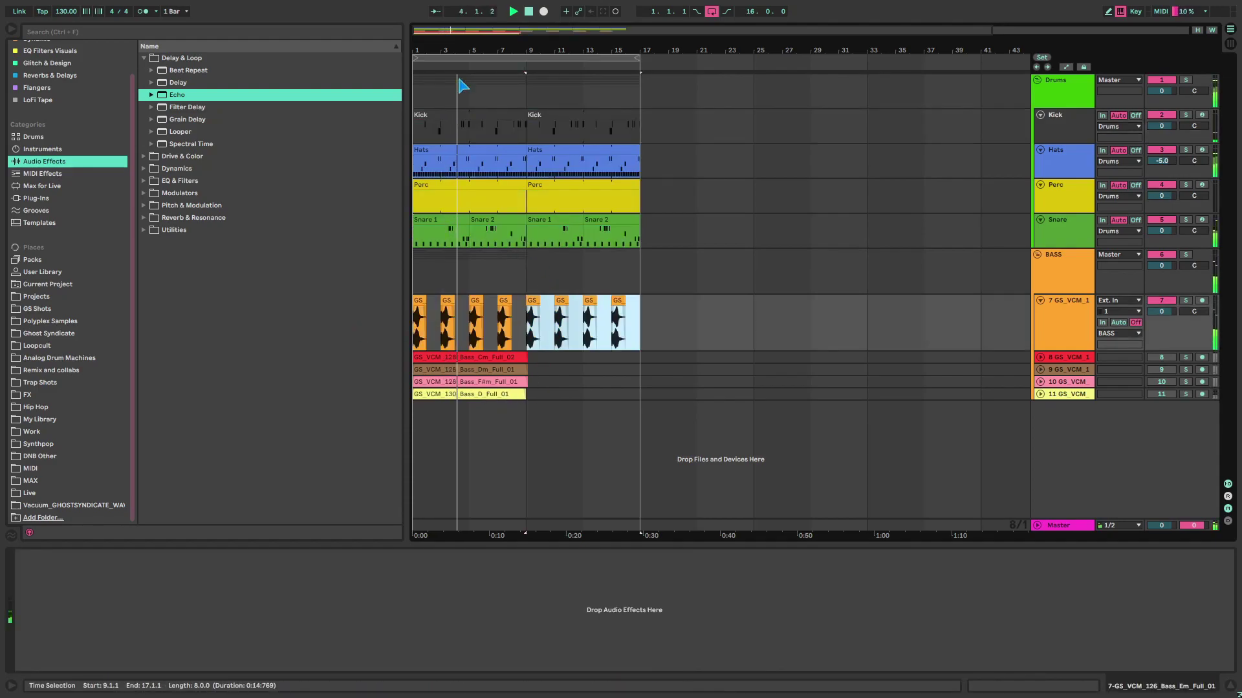
{"action": "scroll", "coordinate": [436, 84], "scroll_direction": "up", "scroll_amount": 3}
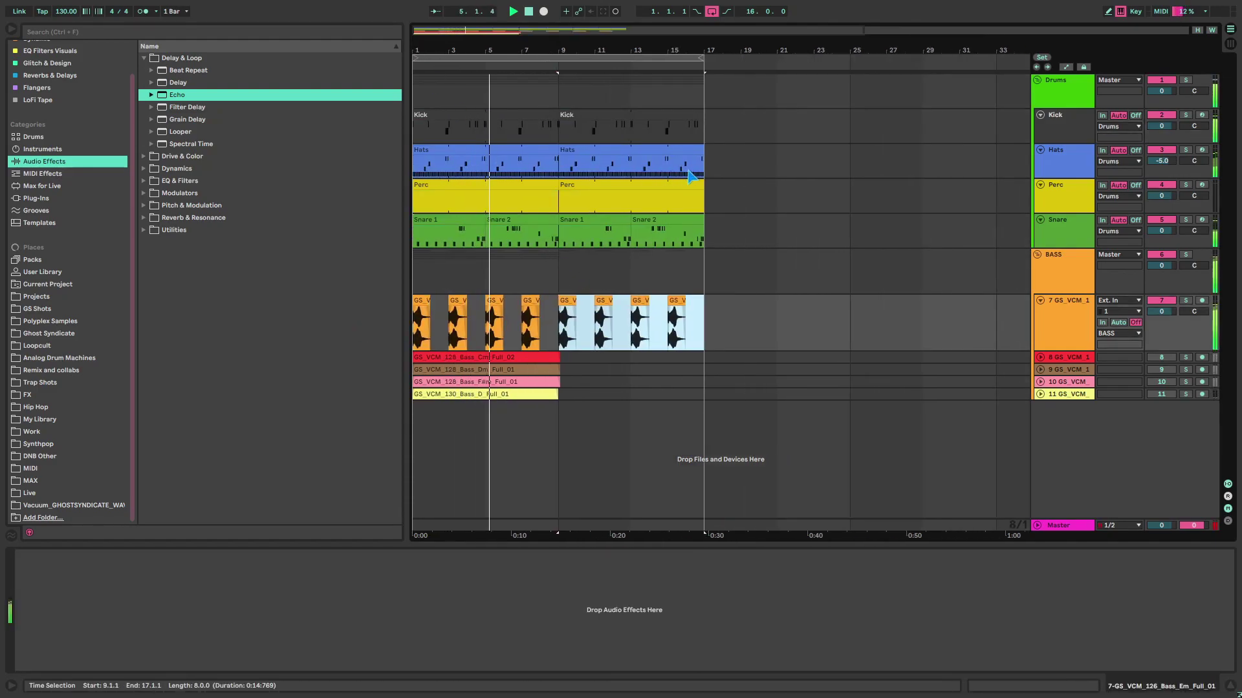
Step: Select the Perc track and open the Vacuum pack's GS_VCM_Percussion one-shots, auditioning GS_VCM_Perc_01
{"action": "left_click", "coordinate": [1062, 190]}
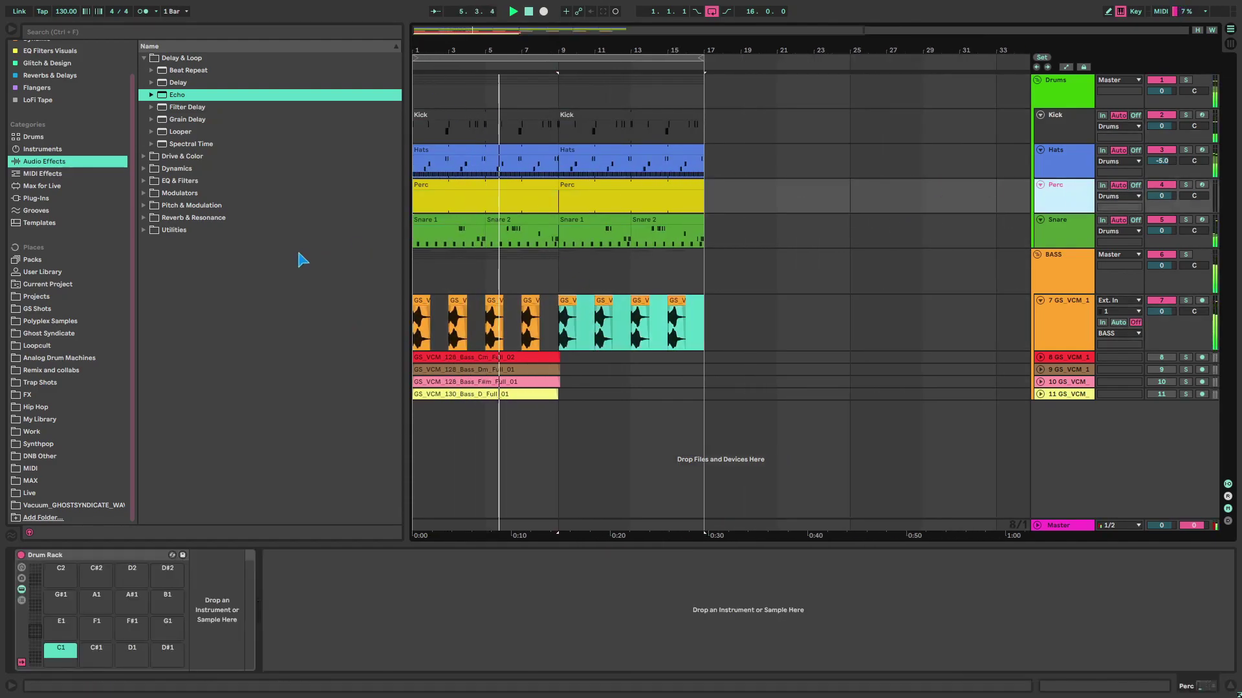
{"action": "left_click", "coordinate": [93, 505]}
{"action": "left_click", "coordinate": [233, 240]}
{"action": "key", "text": "Left"}
{"action": "key", "text": "Up"}
{"action": "key", "text": "Right"}
{"action": "key", "text": "Down"}
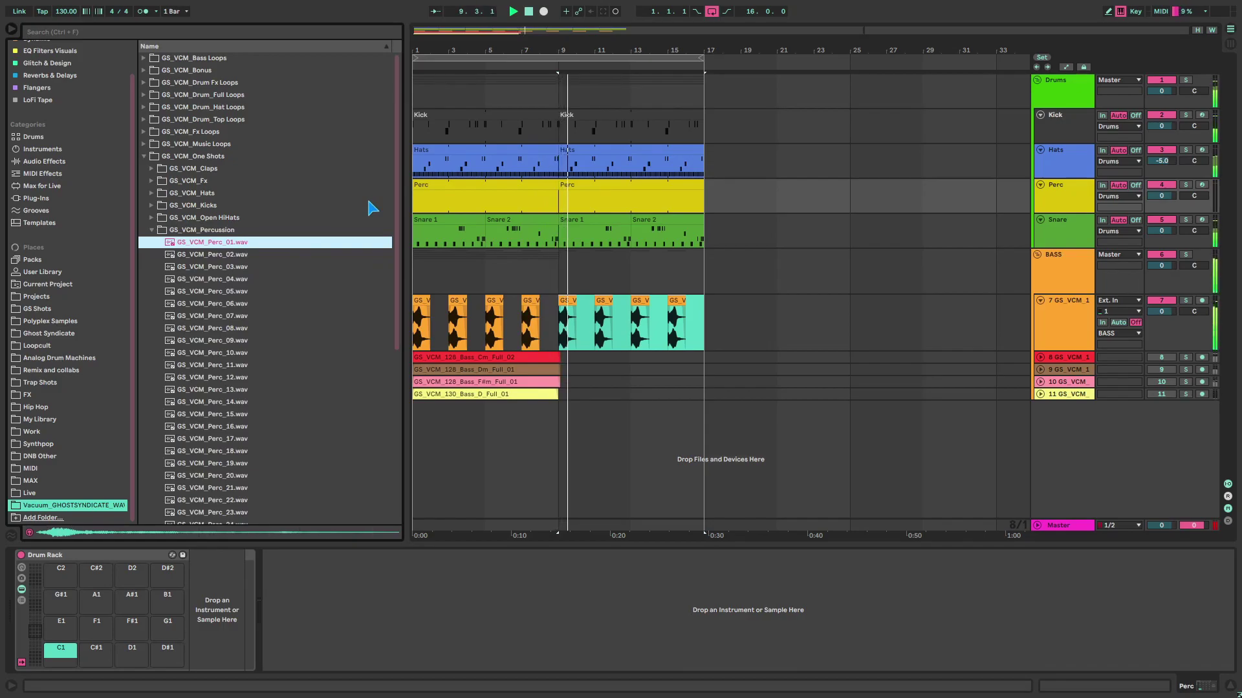
Step: Audition more percussion one-shots and set up a Tom track with GS_VCM_Perc_04, adding Drum Buss, Overdrive and Reverb
{"action": "key", "text": "Down"}
{"action": "scroll", "coordinate": [297, 211], "scroll_direction": "down", "scroll_amount": 2}
{"action": "key", "text": "Down"}
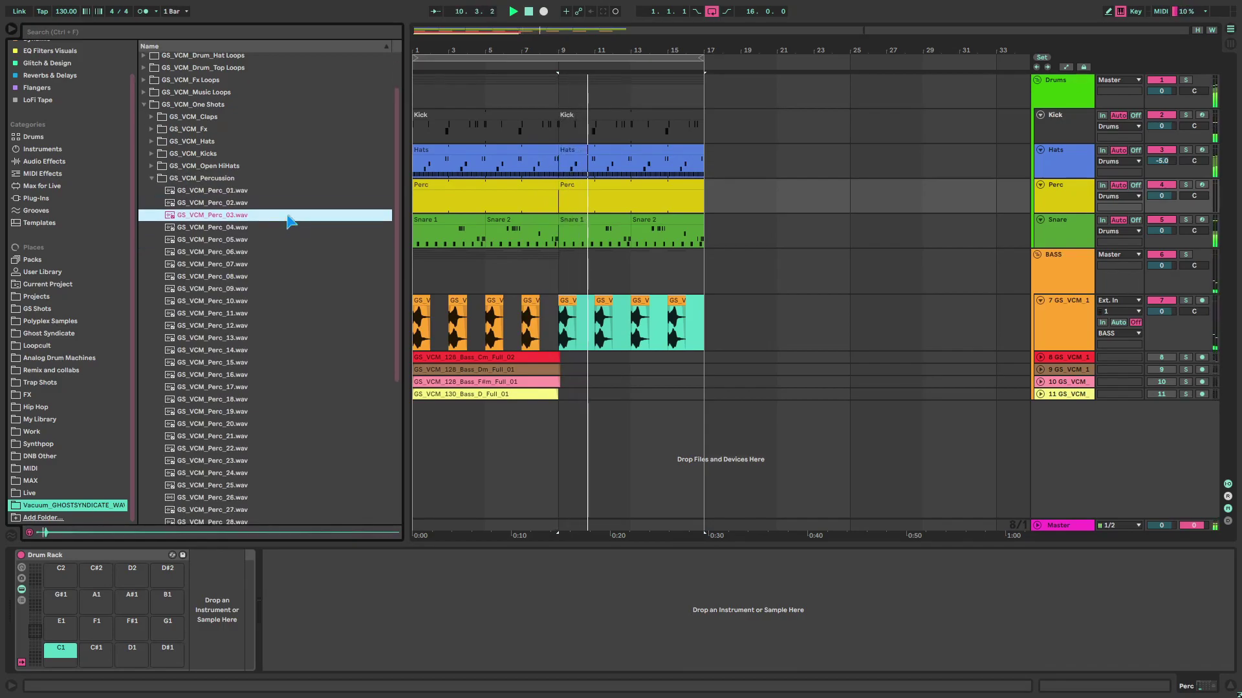
{"action": "left_click", "coordinate": [219, 229]}
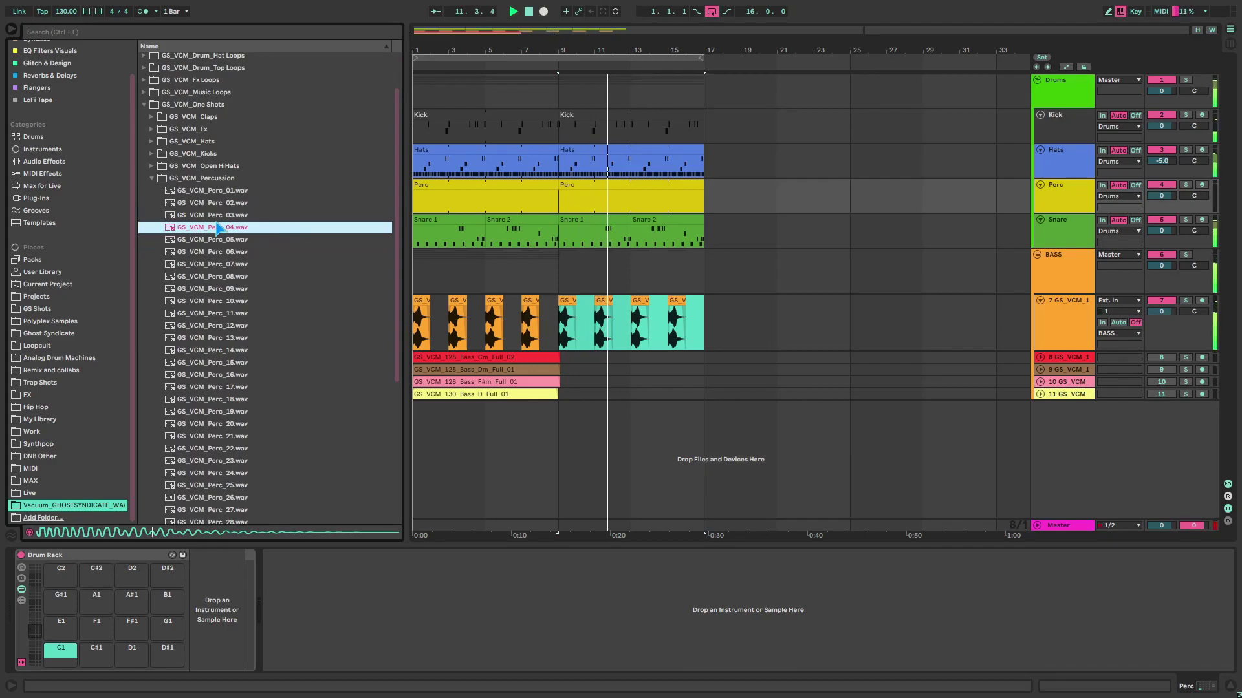
{"action": "left_click_drag", "start_coordinate": [212, 231], "coordinate": [184, 226]}
{"action": "left_click", "coordinate": [652, 363]}
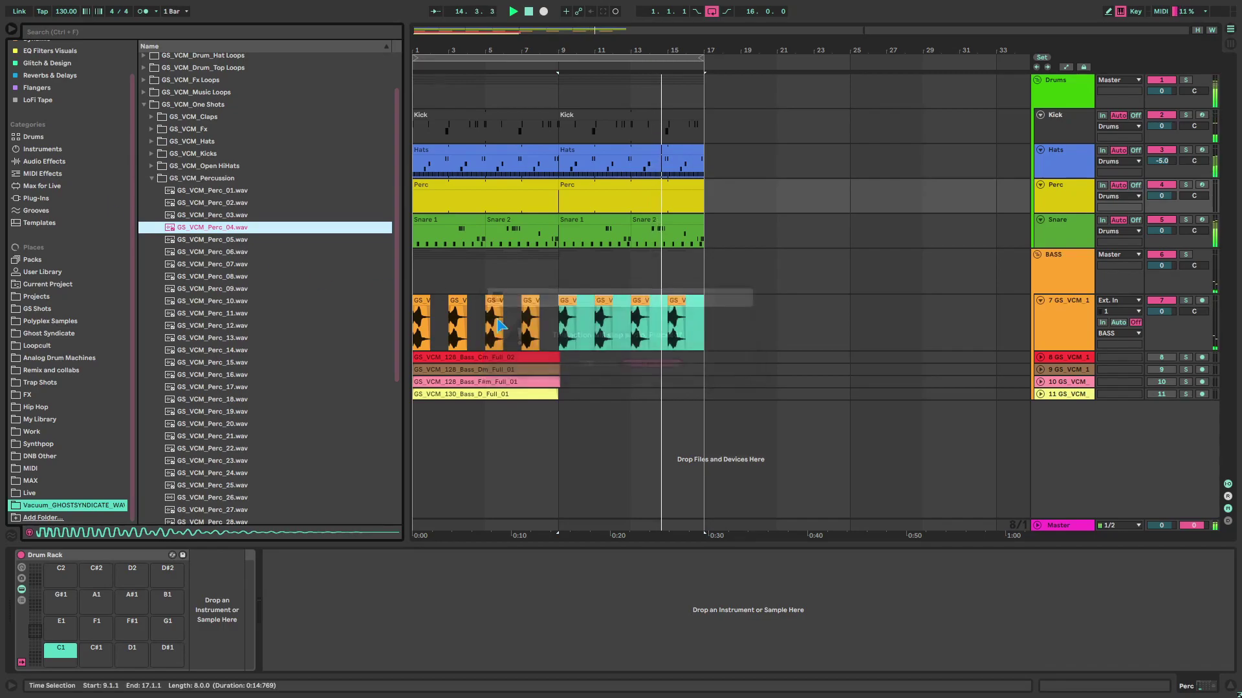
{"action": "left_click", "coordinate": [41, 153]}
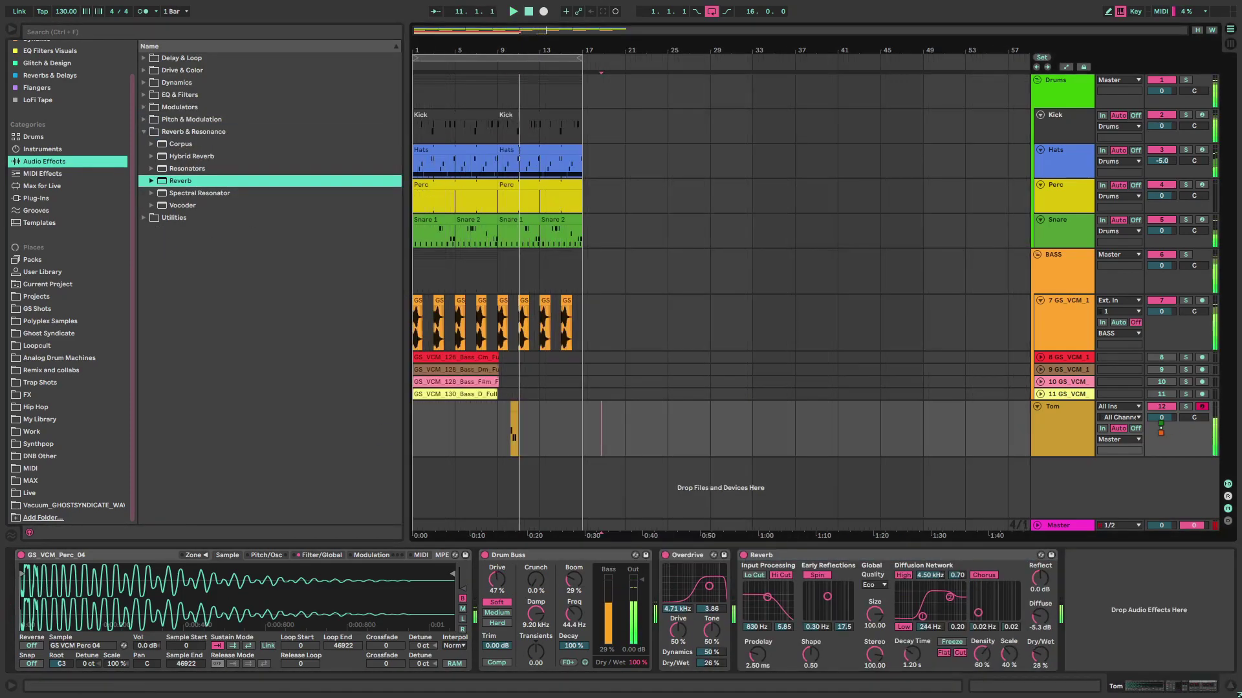
Step: Play the arrangement from bar 9 and move the Tom clip eight bars later
{"action": "left_click", "coordinate": [495, 429]}
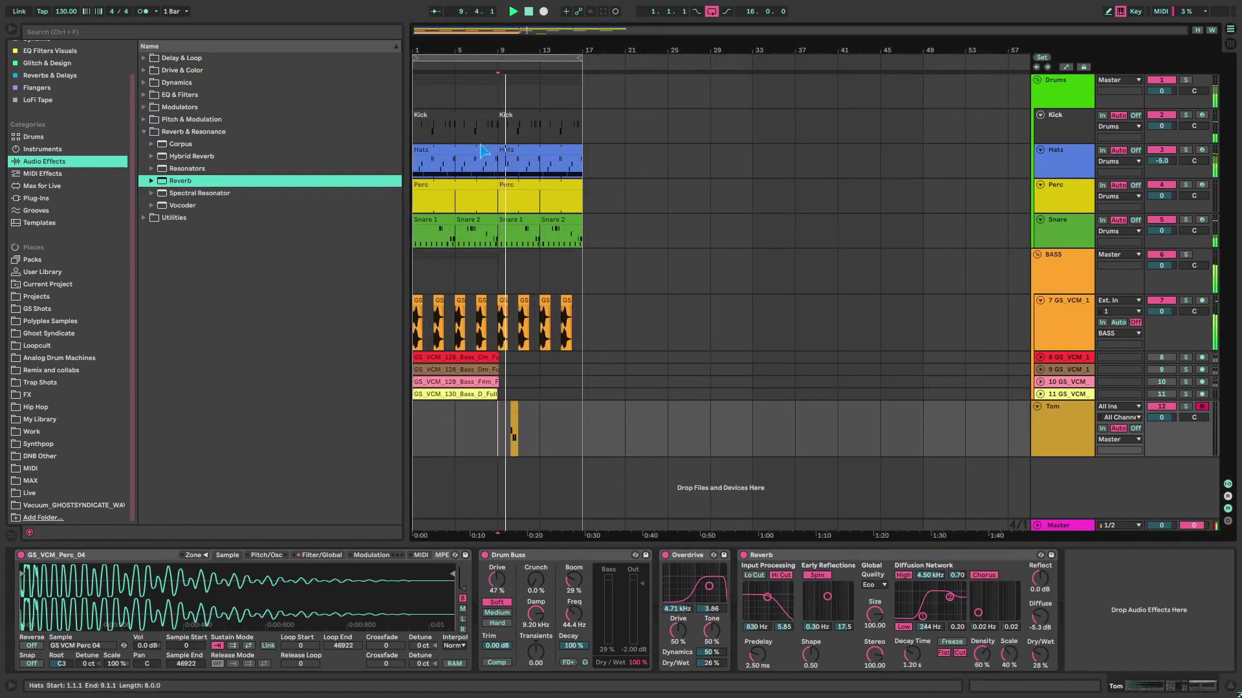
{"action": "left_click_drag", "start_coordinate": [483, 53], "coordinate": [485, 54]}
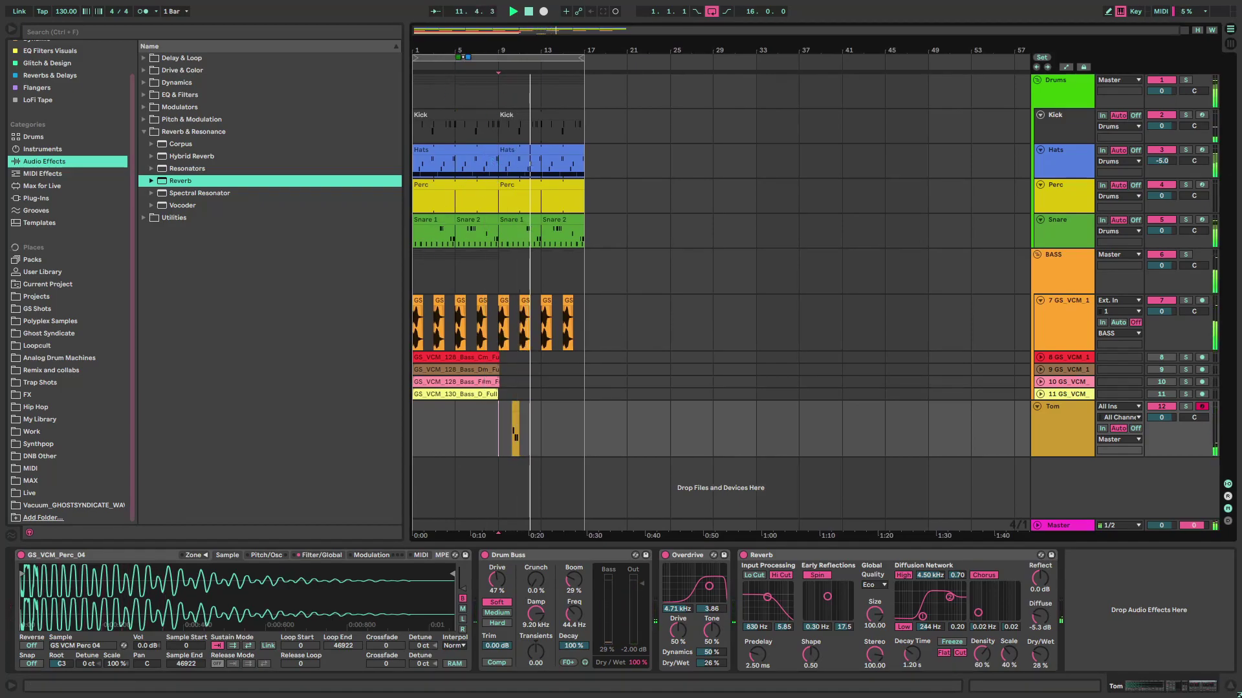
{"action": "left_click_drag", "start_coordinate": [549, 424], "coordinate": [507, 423]}
{"action": "key", "text": "Right"}
{"action": "key", "text": "Right"}
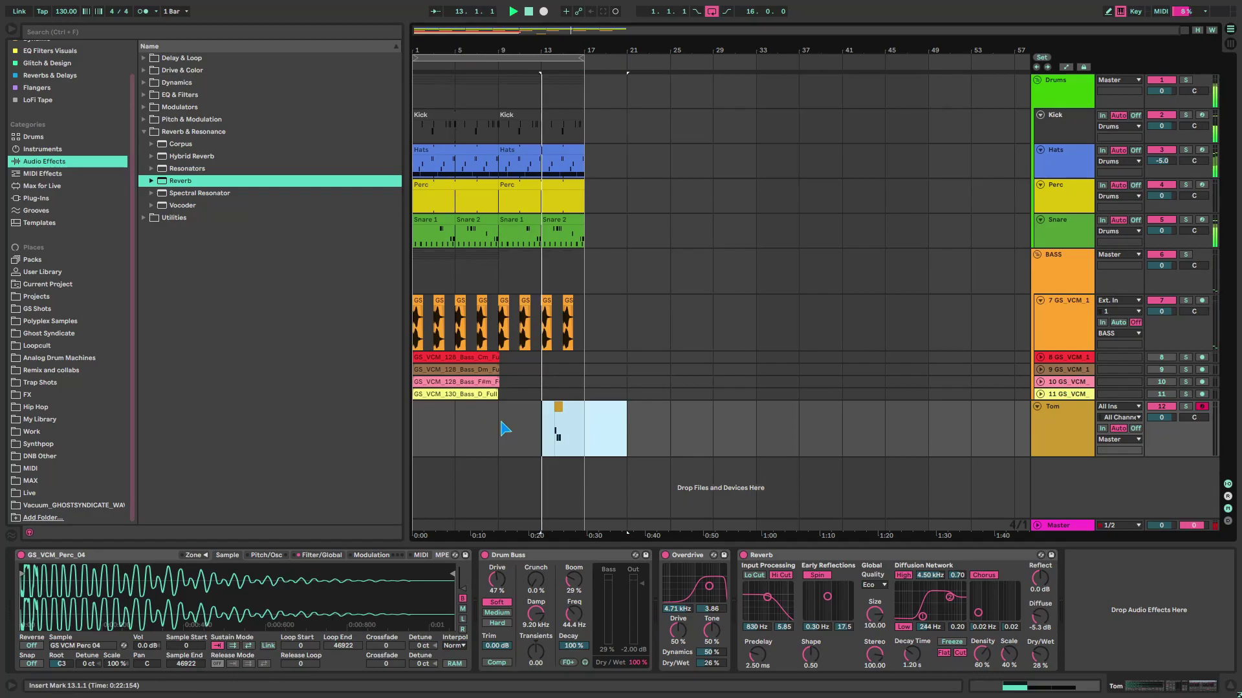
Step: Duplicate the 16-bar drum and bass section and shift these tracks and the 16-bar loop to start at bar 17
{"action": "left_click_drag", "start_coordinate": [595, 338], "coordinate": [244, 94]}
{"action": "key", "text": "ctrl+d"}
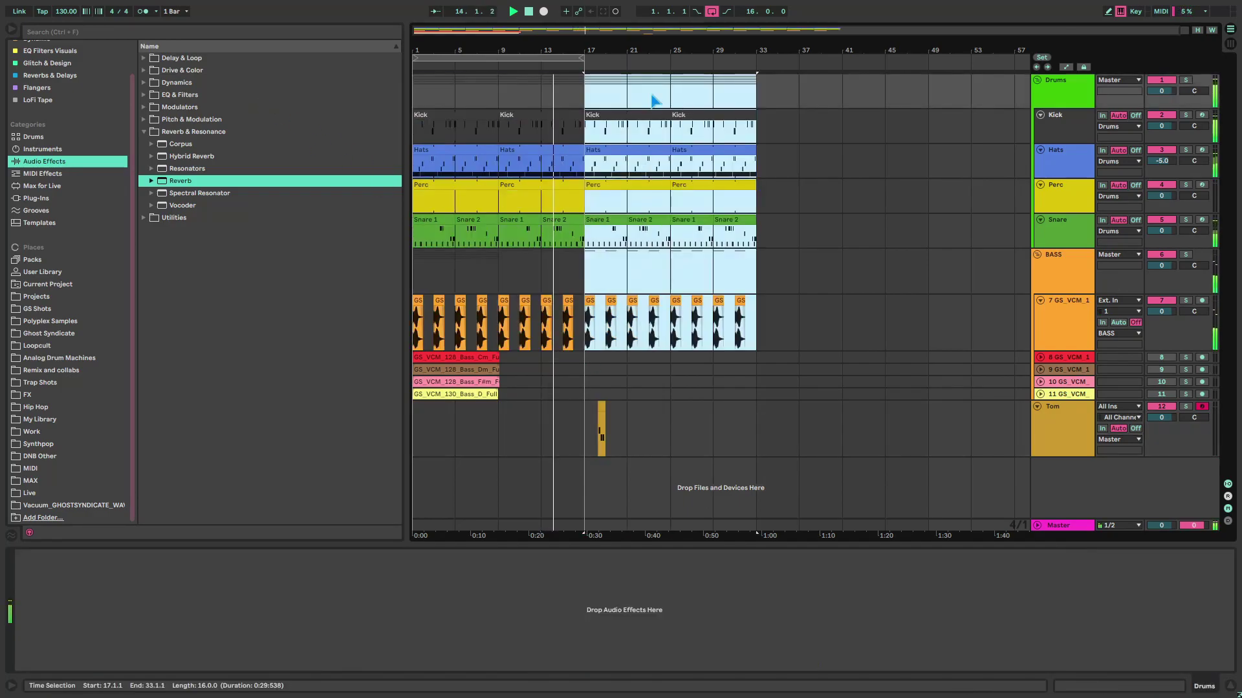
{"action": "left_click_drag", "start_coordinate": [760, 325], "coordinate": [345, 126]}
{"action": "left_click_drag", "start_coordinate": [441, 114], "coordinate": [604, 108]}
{"action": "left_click_drag", "start_coordinate": [532, 59], "coordinate": [710, 60]}
Step: Move the four-bar Tom section from bar 17 to bar 25 and duplicate it five times along the arrangement
{"action": "left_click_drag", "start_coordinate": [624, 428], "coordinate": [586, 431]}
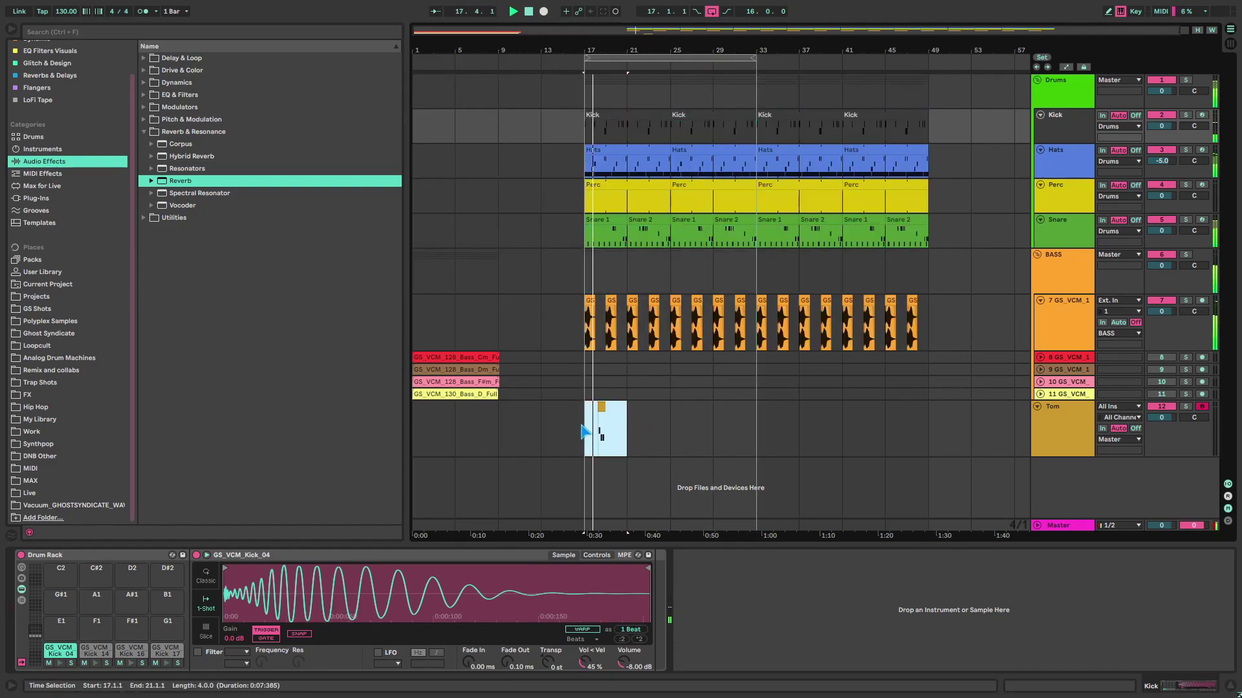
{"action": "key", "text": "Right"}
{"action": "key", "text": "Right"}
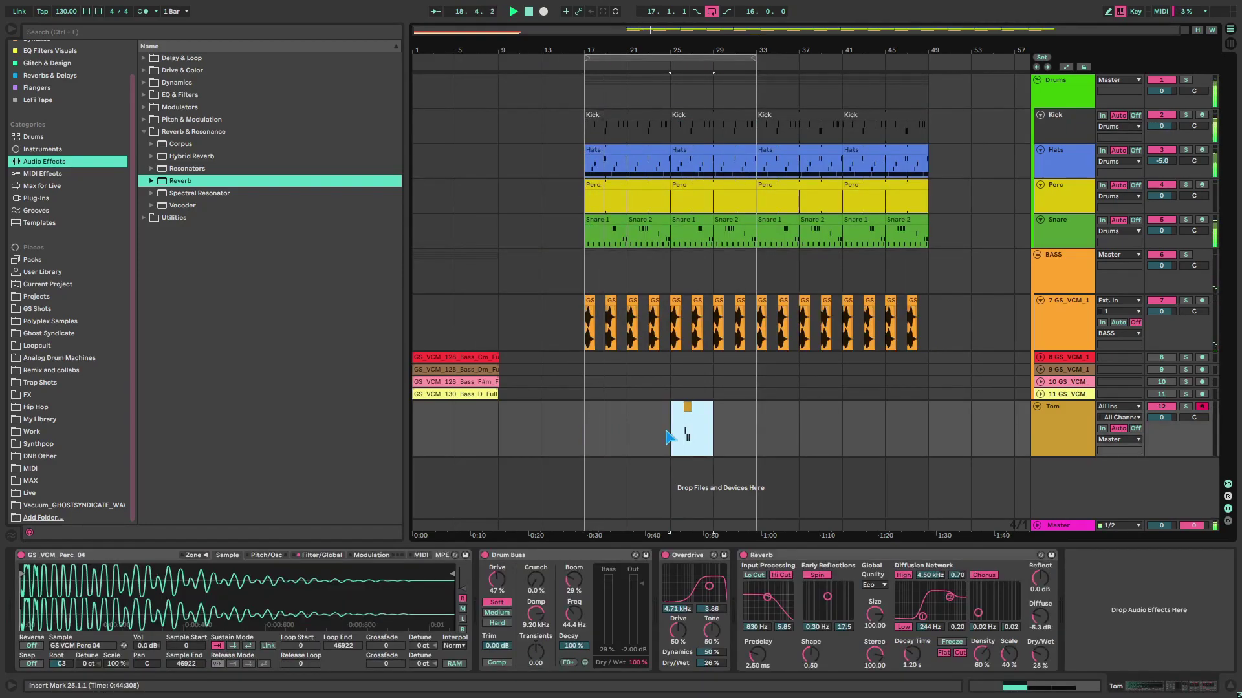
{"action": "key", "text": "ctrl+d"}
{"action": "key", "text": "ctrl+d"}
{"action": "key", "text": "ctrl+d"}
{"action": "key", "text": "ctrl+d"}
{"action": "key", "text": "ctrl+d"}
Step: Open the second Tom clip and raise its second and third notes an octave to C4
{"action": "left_click", "coordinate": [729, 407]}
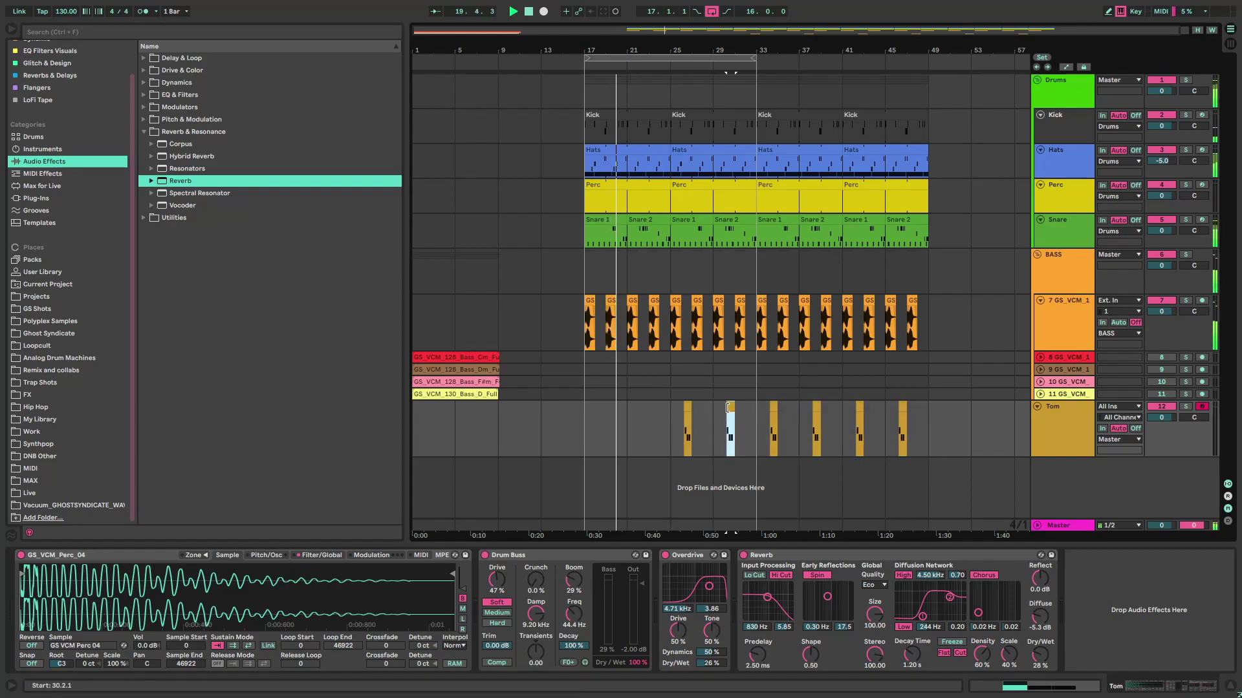
{"action": "double_click", "coordinate": [729, 408]}
{"action": "left_click_drag", "start_coordinate": [584, 433], "coordinate": [667, 317]}
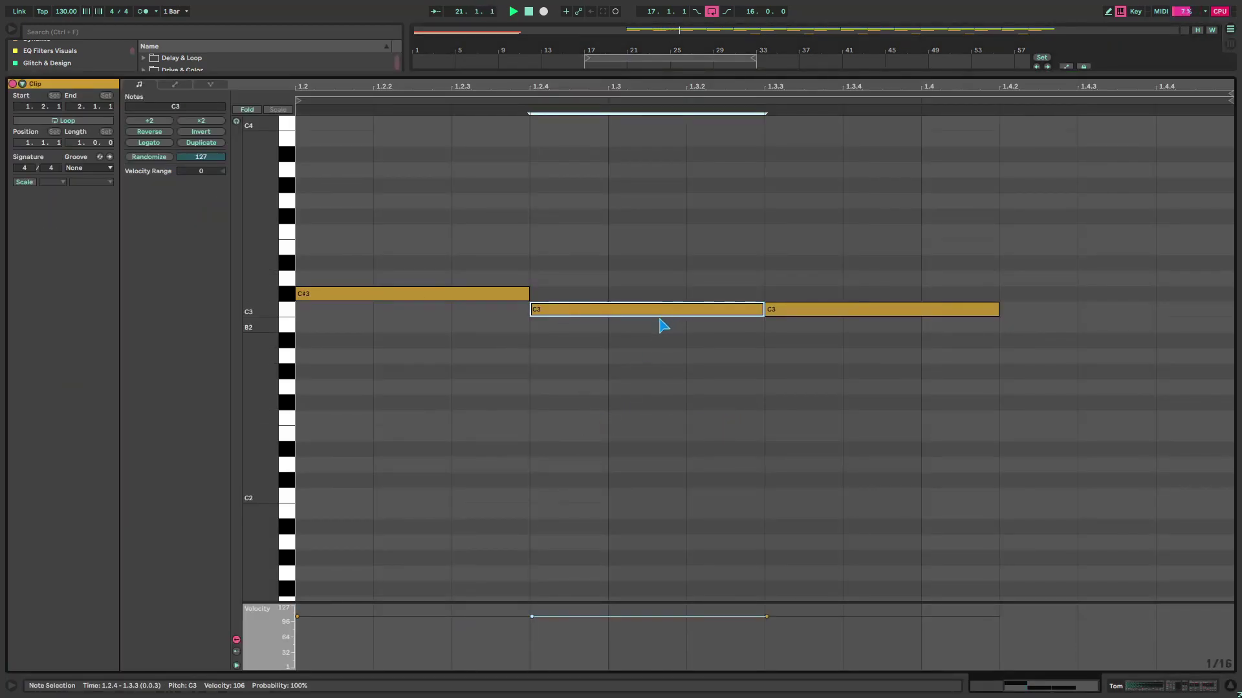
{"action": "key", "text": "shift+Up"}
{"action": "left_click_drag", "start_coordinate": [774, 368], "coordinate": [732, 253]}
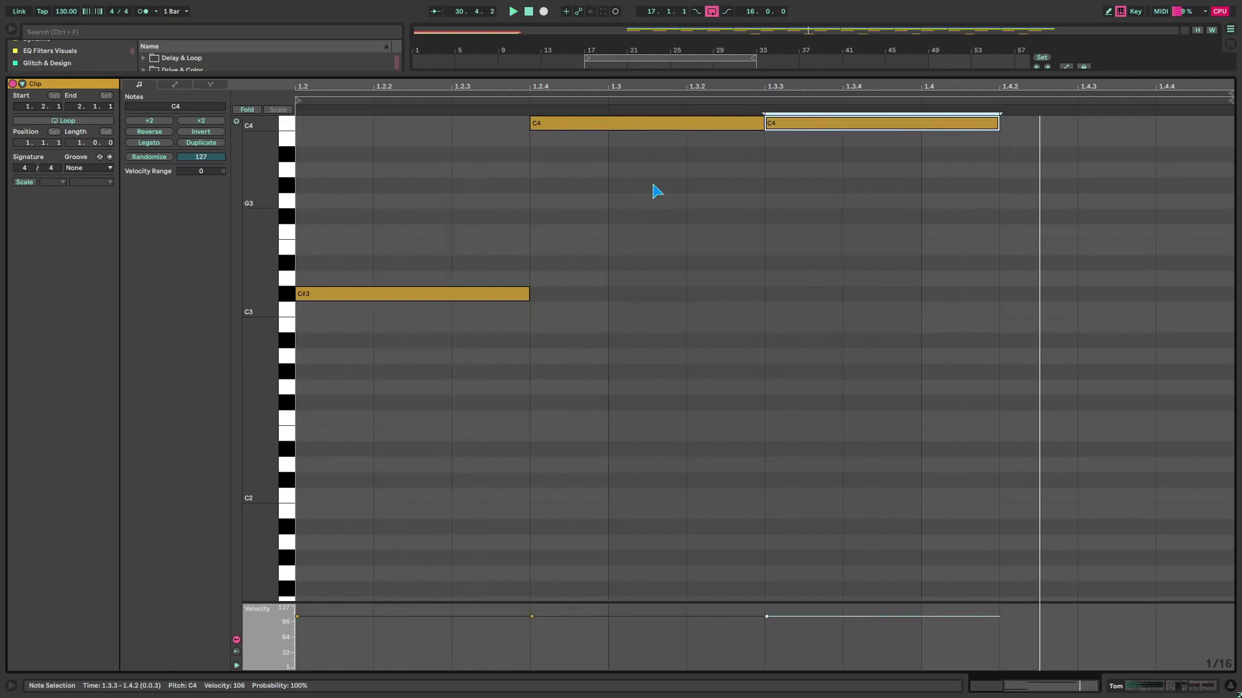
Step: Lower the Tom clip's second note to C#3, shorten it and the C4 note, and add short C#3 notes from 1.4
{"action": "double_click", "coordinate": [613, 127]}
{"action": "key", "text": "ctrl+z"}
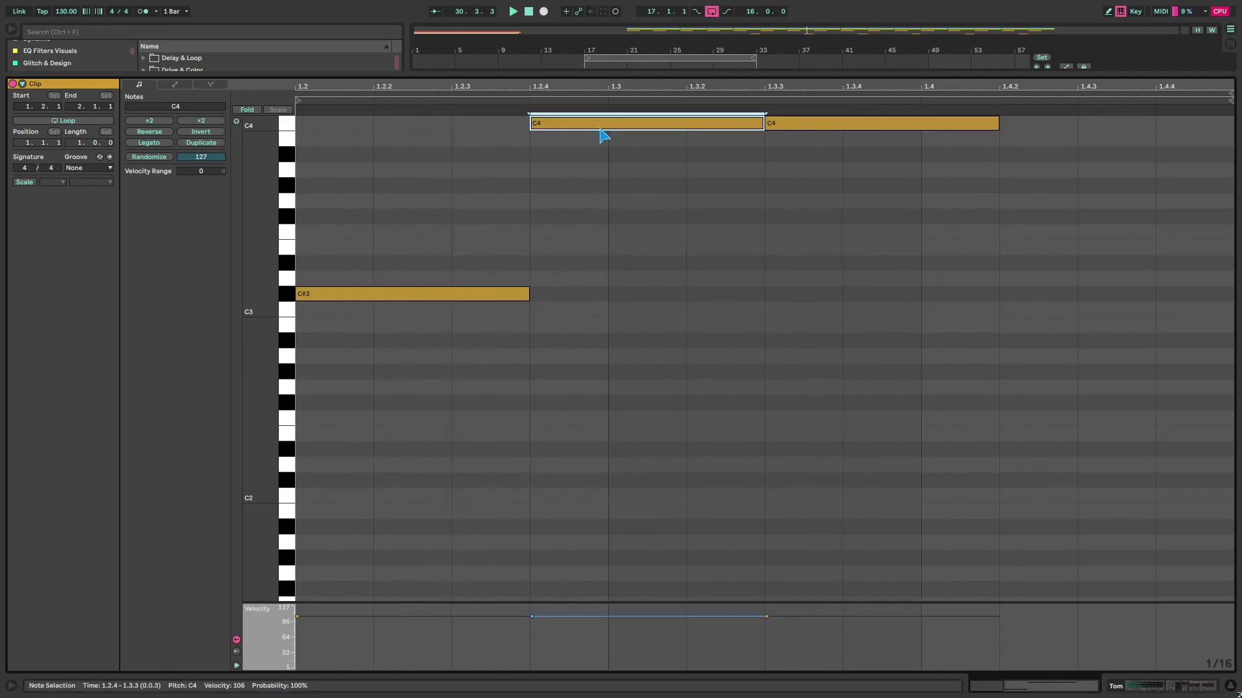
{"action": "left_click_drag", "start_coordinate": [603, 136], "coordinate": [643, 299]}
{"action": "left_click_drag", "start_coordinate": [763, 292], "coordinate": [586, 293]}
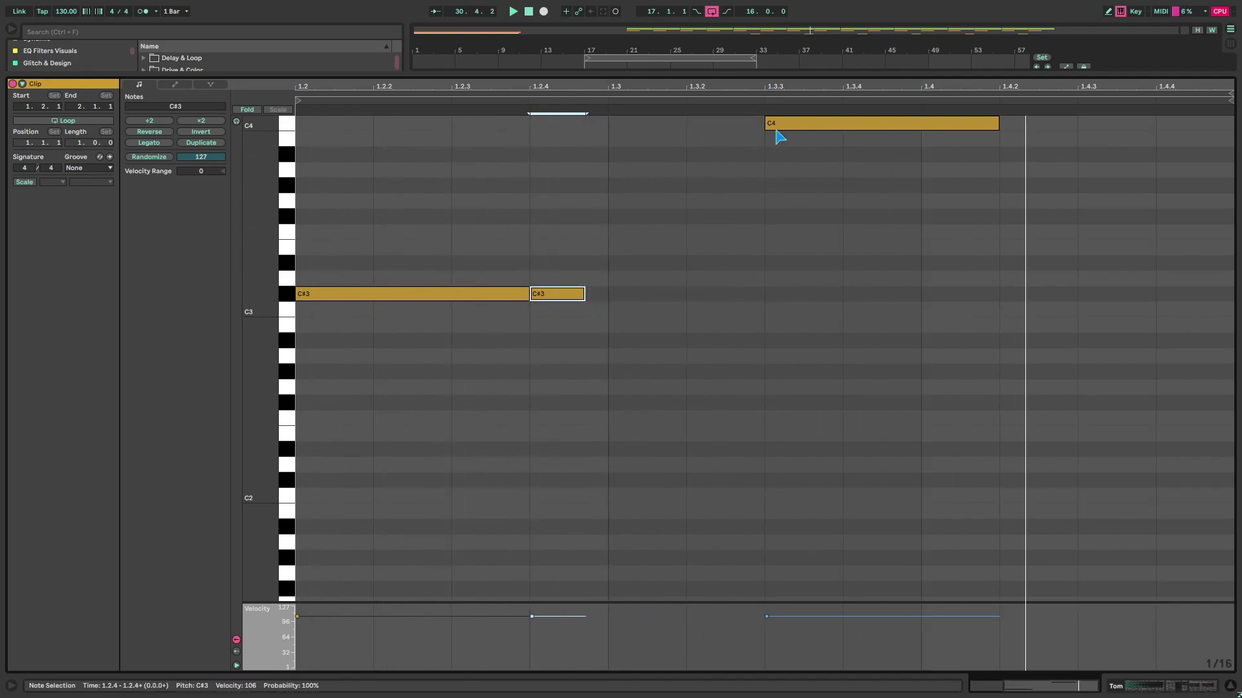
{"action": "left_click_drag", "start_coordinate": [998, 127], "coordinate": [916, 126]}
{"action": "left_click_drag", "start_coordinate": [924, 294], "coordinate": [1048, 296]}
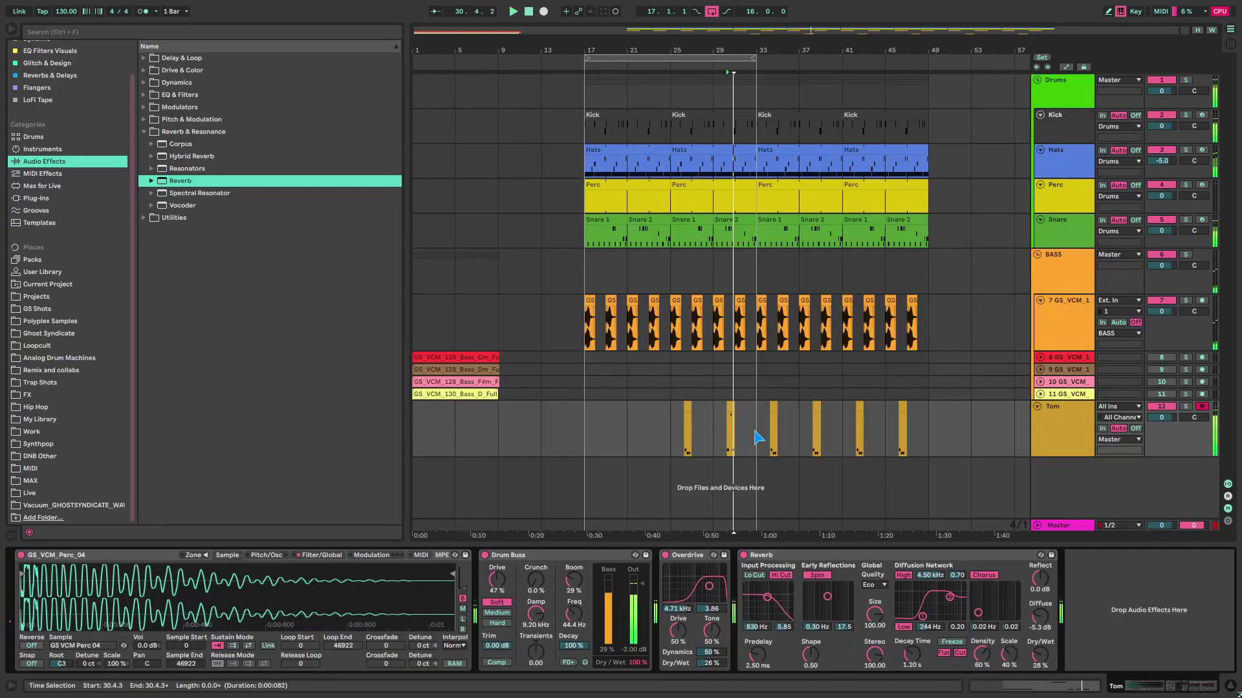
Step: Shift the GS_VCM_Snare_09 hits of the Snare 2 clip at bar 29 into the clip's third bar
{"action": "right_click", "coordinate": [714, 370]}
{"action": "left_click", "coordinate": [799, 497]}
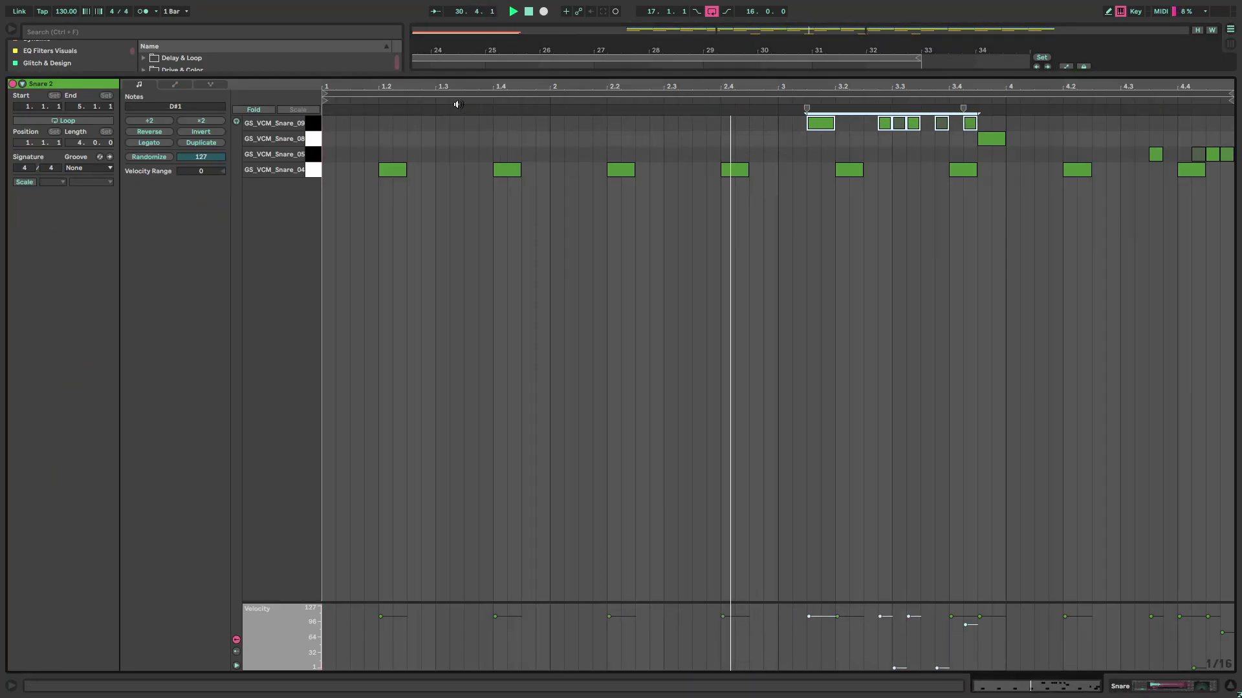
{"action": "left_click", "coordinate": [763, 138]}
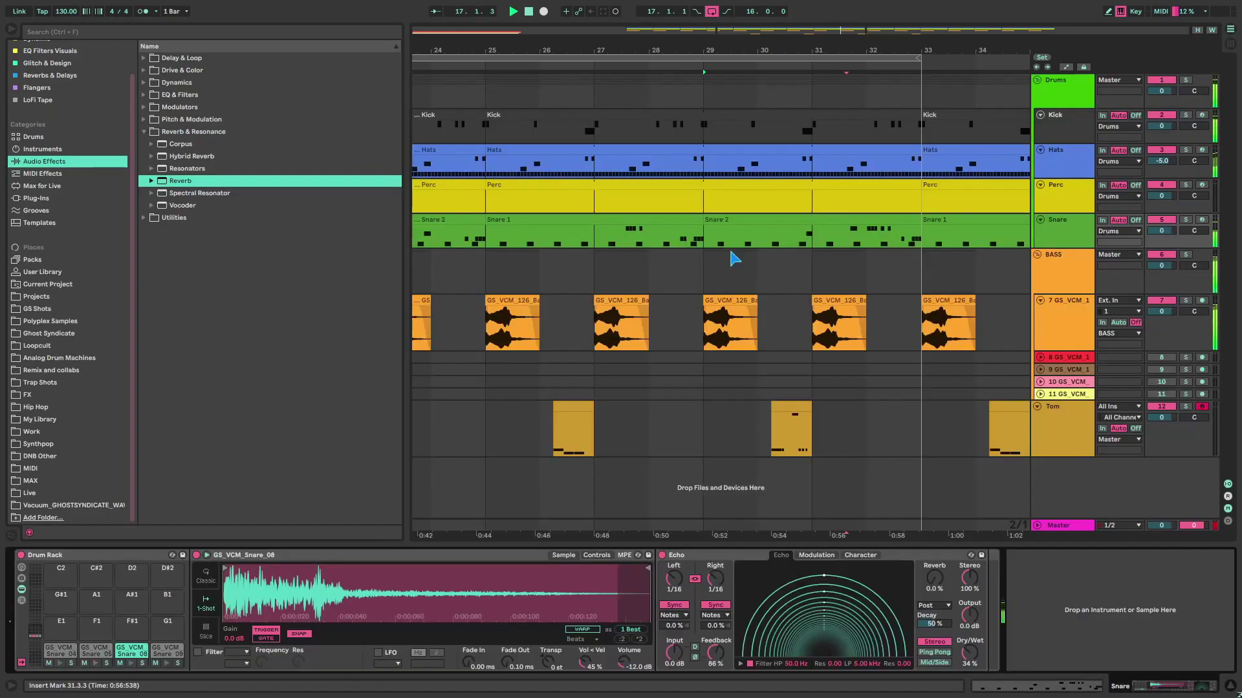
Step: Copy the edited Snare 2 clip from bar 29 over the Snare 2 clip at bar 21
{"action": "left_click", "coordinate": [661, 216]}
{"action": "scroll", "coordinate": [673, 246], "scroll_direction": "down", "scroll_amount": 3}
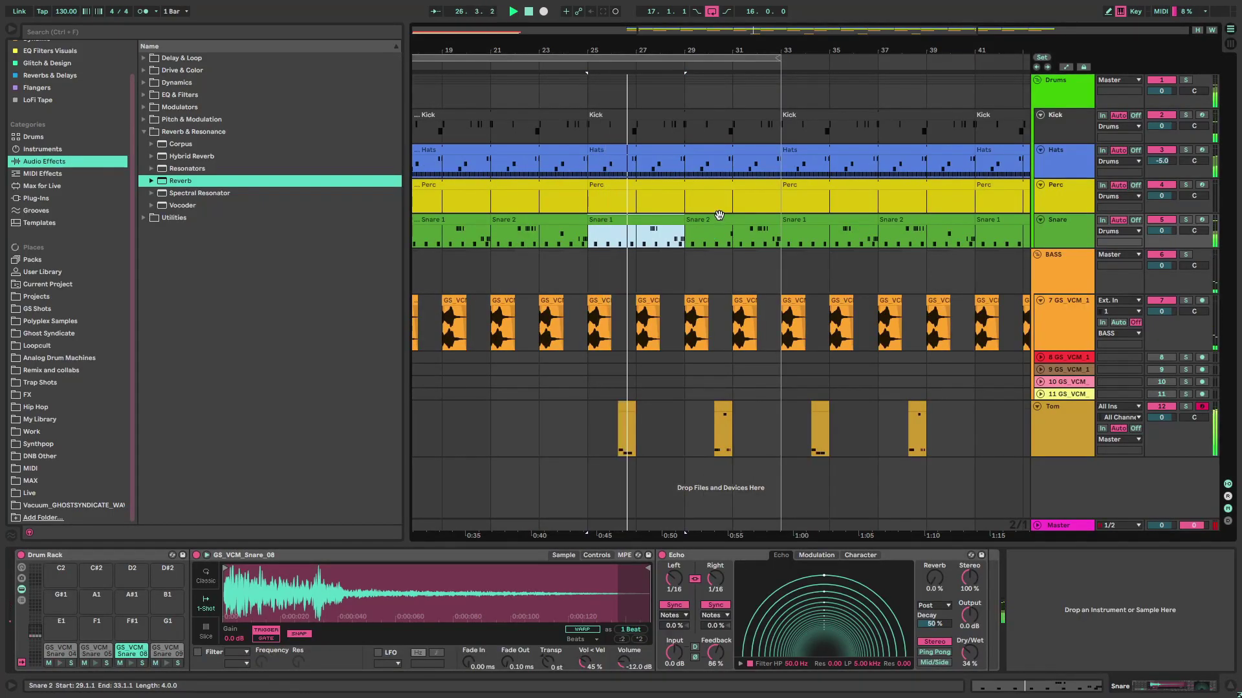
{"action": "scroll", "coordinate": [572, 261], "scroll_direction": "down", "scroll_amount": 3}
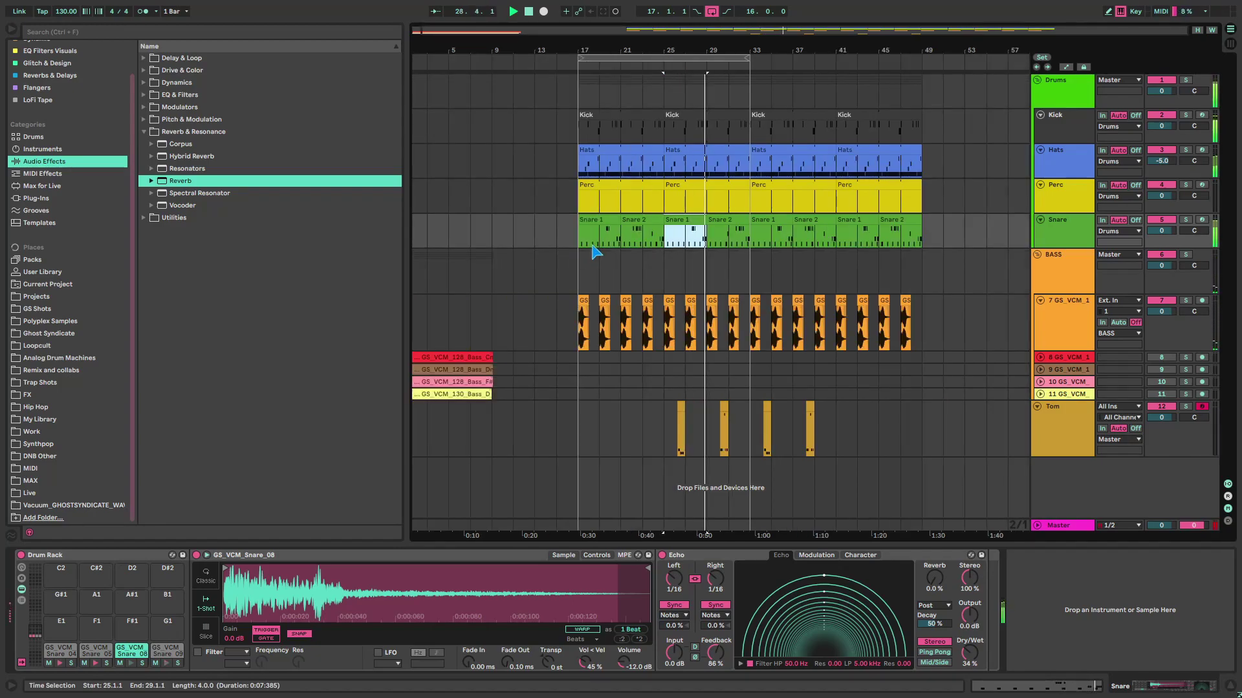
{"action": "scroll", "coordinate": [618, 249], "scroll_direction": "up", "scroll_amount": 3}
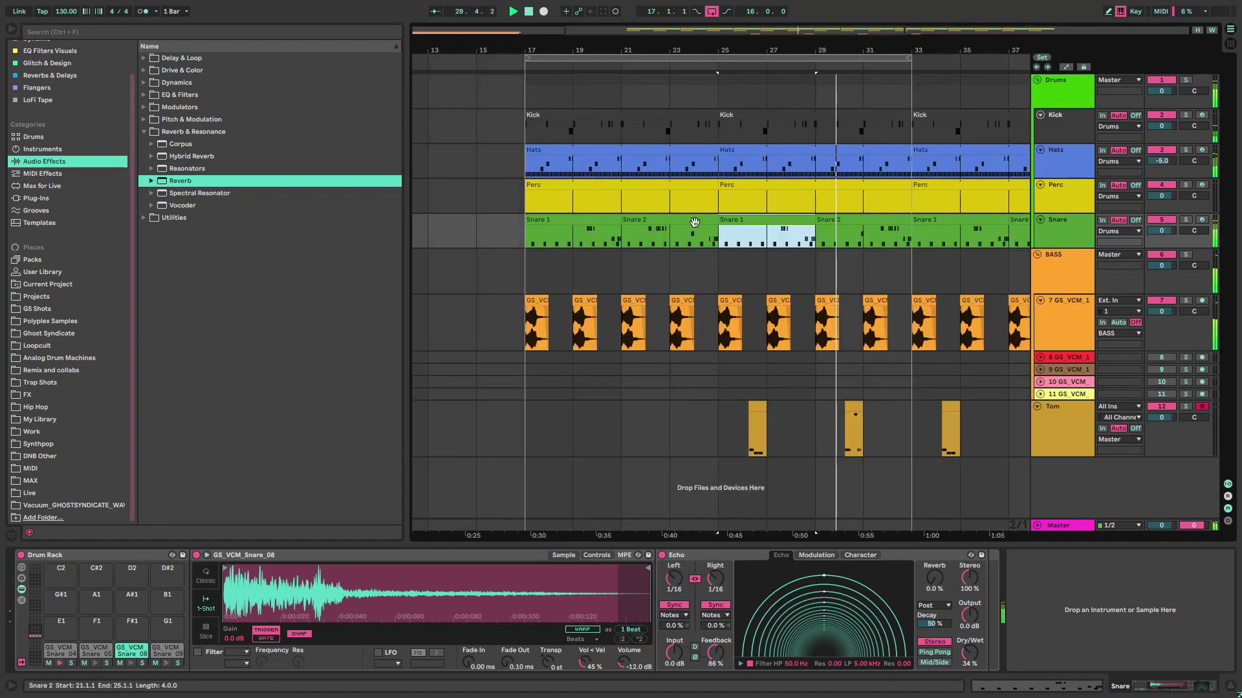
{"action": "left_click_drag", "start_coordinate": [870, 220], "coordinate": [677, 222]}
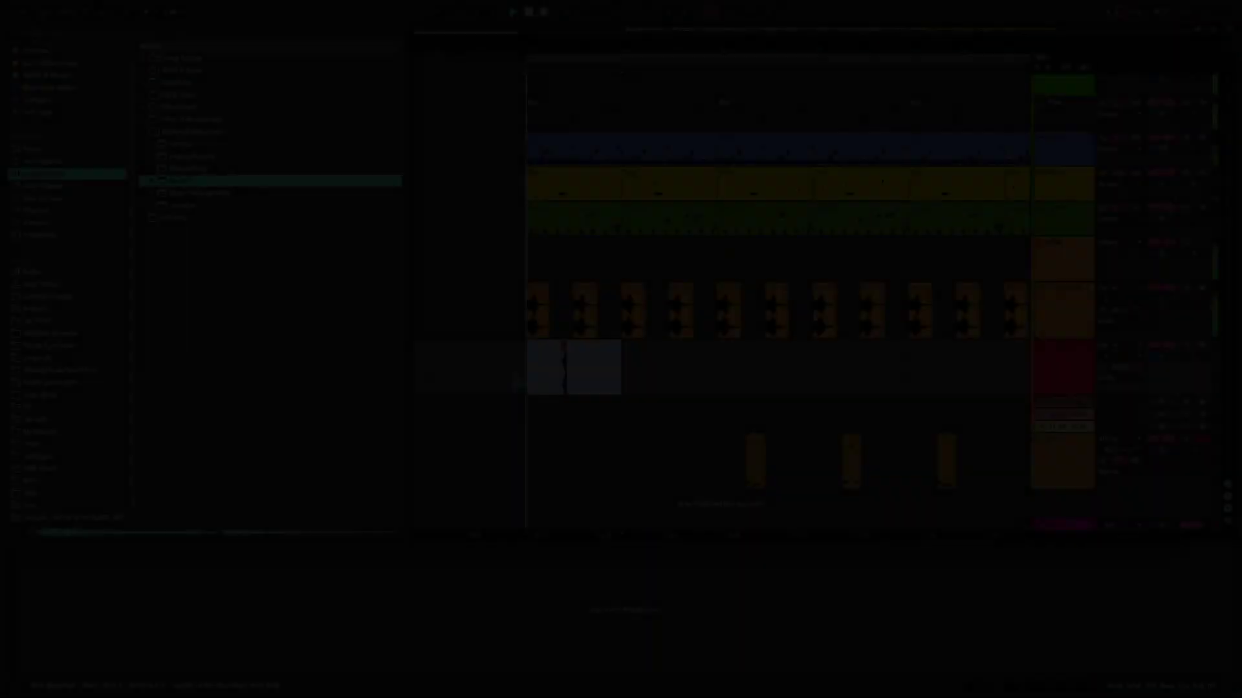
Step: Duplicate the four-bar GS_VCM_128_Bass_Cm_Full_02 section on track 8 repeatedly from bar 17 up to bar 49
{"action": "scroll", "coordinate": [557, 375], "scroll_direction": "down", "scroll_amount": 3}
{"action": "key", "text": "ctrl+d"}
{"action": "key", "text": "ctrl+d"}
{"action": "key", "text": "ctrl+d"}
{"action": "key", "text": "ctrl+d"}
{"action": "key", "text": "ctrl+d"}
{"action": "key", "text": "ctrl+d"}
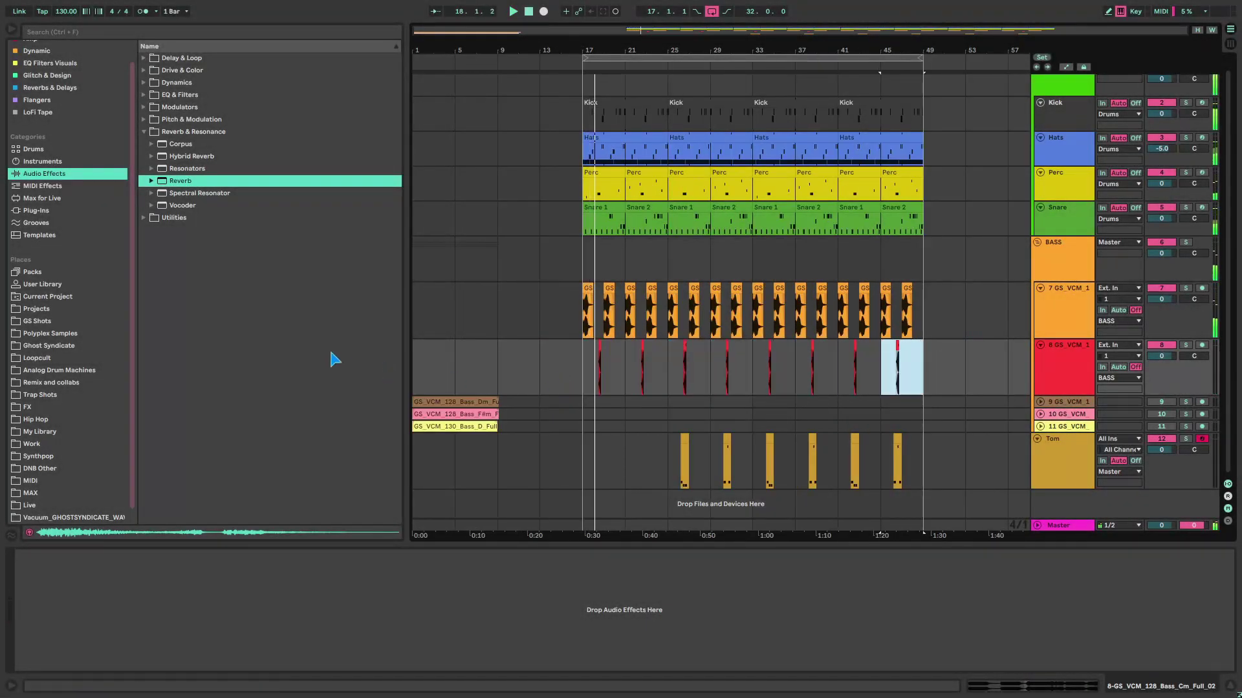
Step: Show the Session mixer, start playback and enlarge the mixer section to examine the track and master levels
{"action": "key", "text": "Tab"}
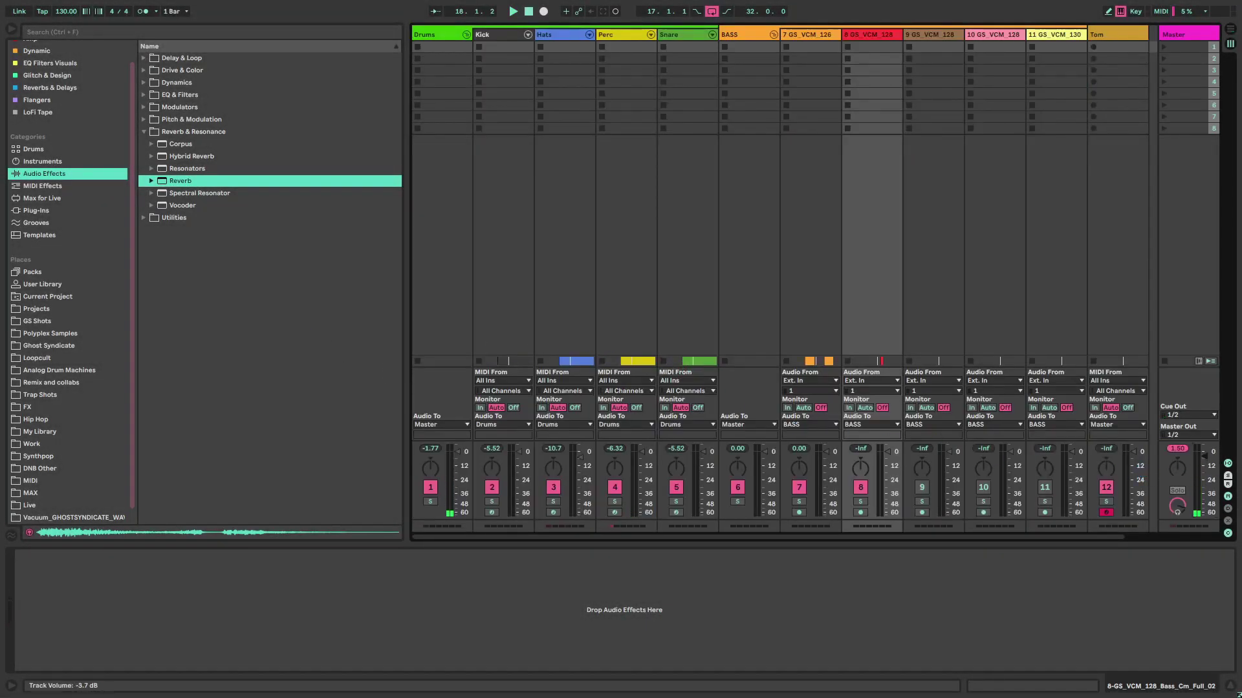
{"action": "key", "text": "space"}
{"action": "left_click_drag", "start_coordinate": [1205, 441], "coordinate": [1193, 337]}
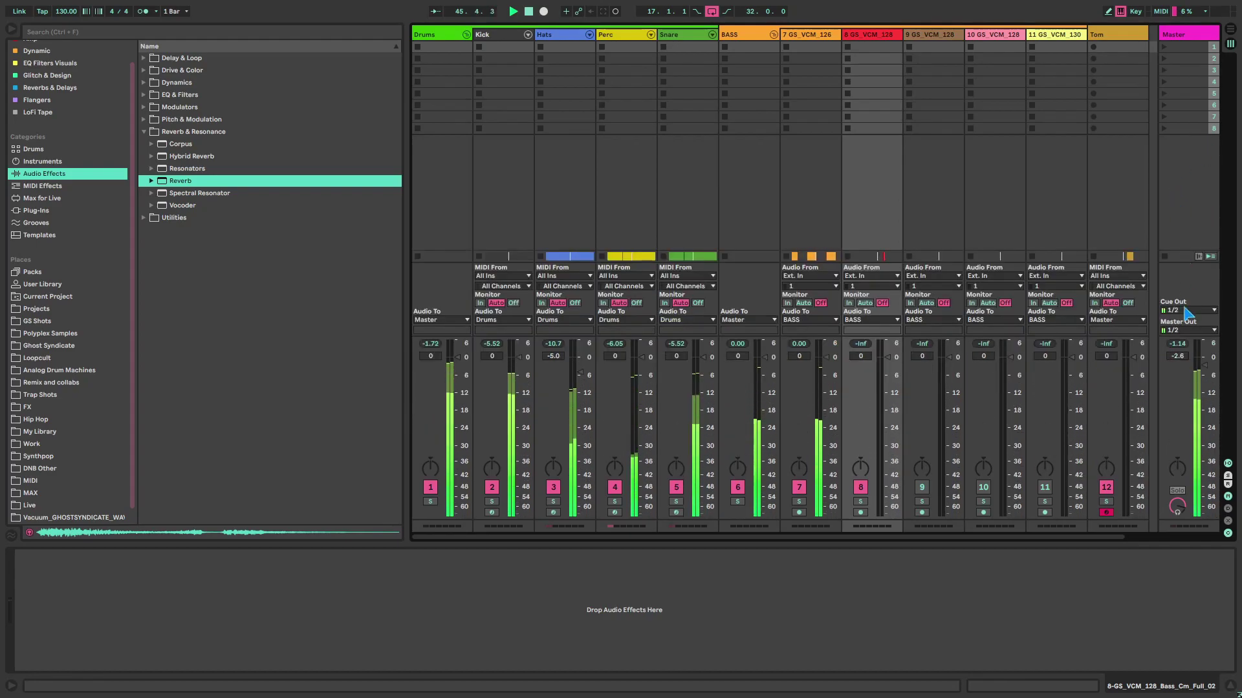
Step: Enable track 9 in the Arrangement, move its GS_VCM_128_Bass_Dm_Full_01 clip to bar 17 and set the grid to 1/4
{"action": "key", "text": "Tab"}
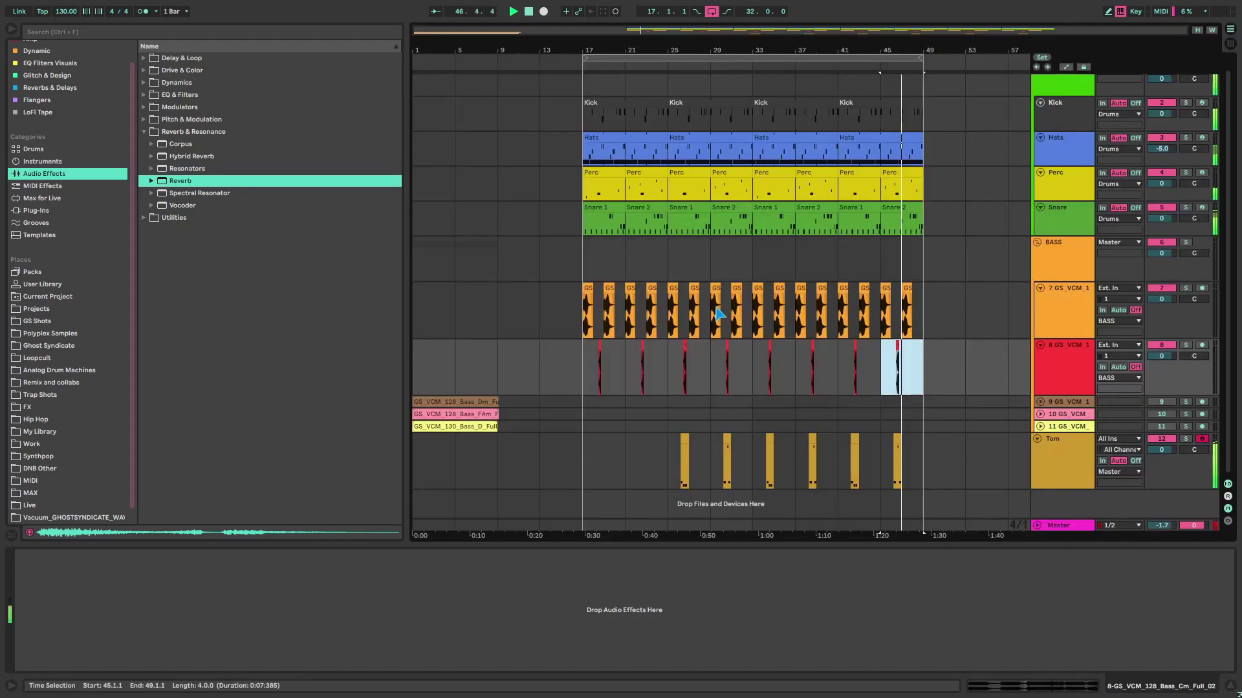
{"action": "left_click", "coordinate": [598, 365]}
{"action": "left_click", "coordinate": [1049, 380]}
{"action": "left_click", "coordinate": [1048, 402]}
{"action": "left_click", "coordinate": [1040, 401]}
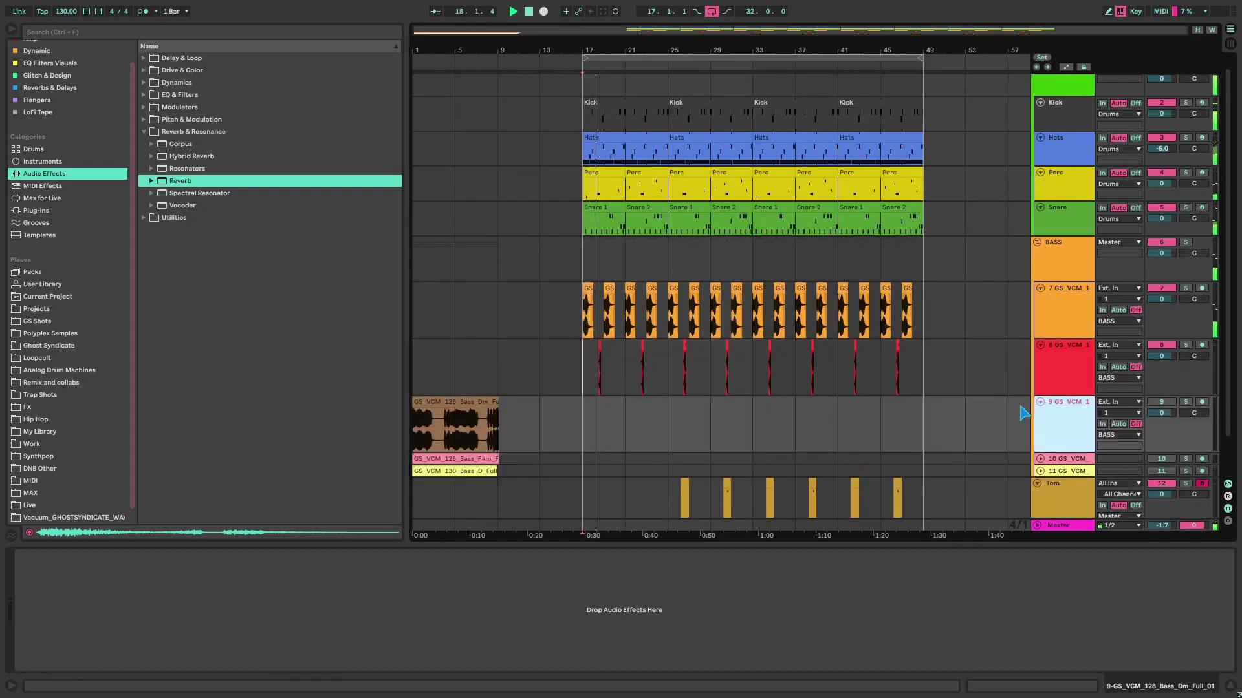
{"action": "left_click_drag", "start_coordinate": [471, 401], "coordinate": [601, 412]}
{"action": "scroll", "coordinate": [598, 411], "scroll_direction": "up", "scroll_amount": 6}
{"action": "right_click", "coordinate": [612, 386]}
{"action": "left_click", "coordinate": [631, 516]}
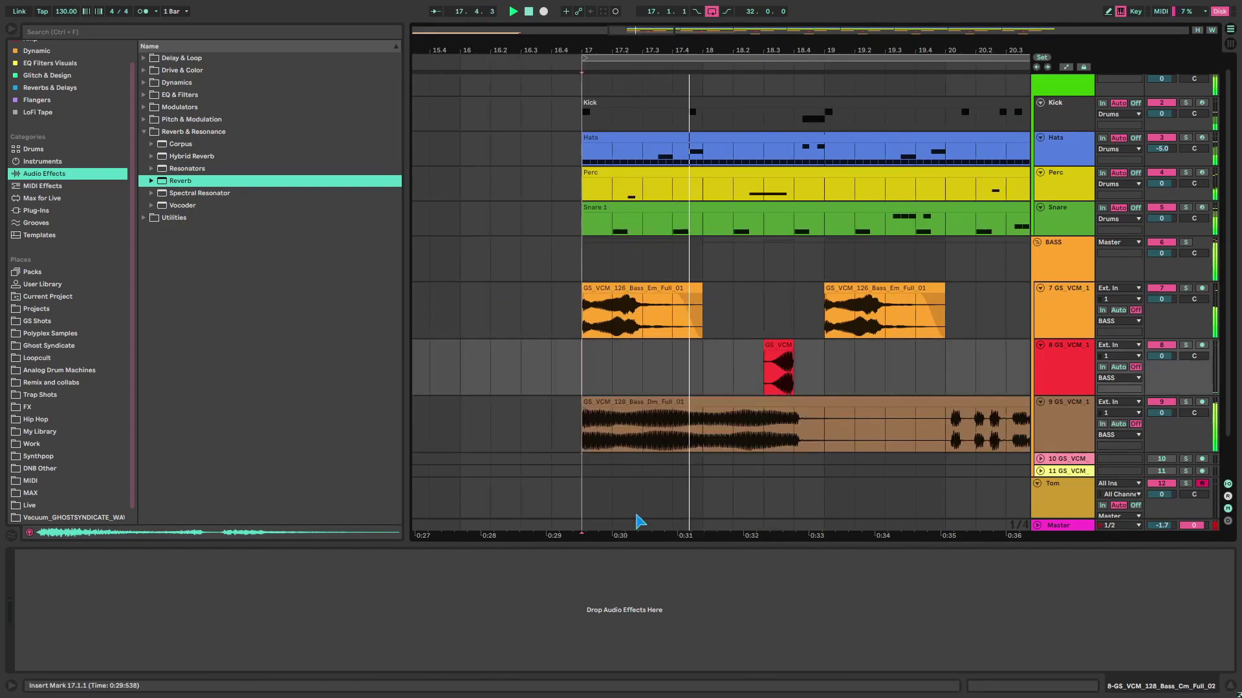
Step: Transpose the GS_VCM_128_Bass_Dm_Full_01 clip by 2 st and move it to start at 18.4.1 on track 9
{"action": "scroll", "coordinate": [634, 430], "scroll_direction": "down", "scroll_amount": 4}
{"action": "double_click", "coordinate": [642, 429]}
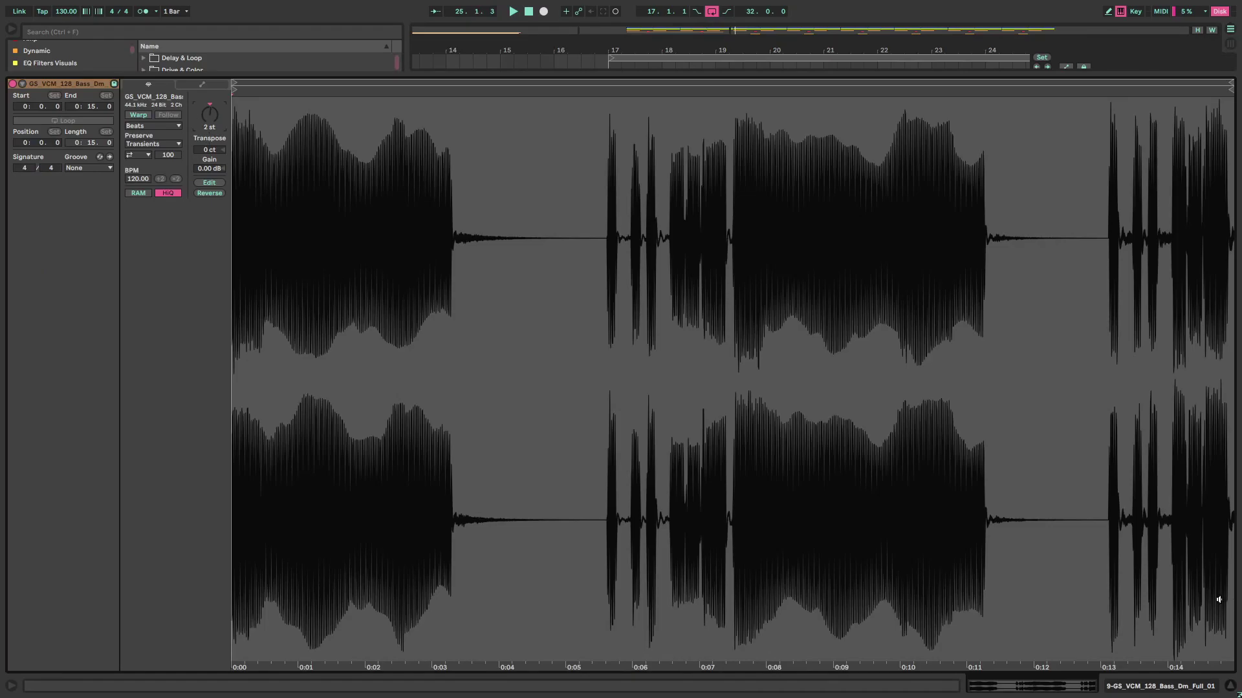
{"action": "left_click", "coordinate": [1181, 691]}
{"action": "mouse_move", "coordinate": [639, 357]}
{"action": "left_mouse_down"}
{"action": "mouse_move", "coordinate": [750, 362]}
{"action": "mouse_move", "coordinate": [737, 359]}
{"action": "left_mouse_up"}
{"action": "left_click", "coordinate": [665, 385]}
{"action": "key", "text": "space"}
{"action": "scroll", "coordinate": [703, 385], "scroll_direction": "up", "scroll_amount": 4}
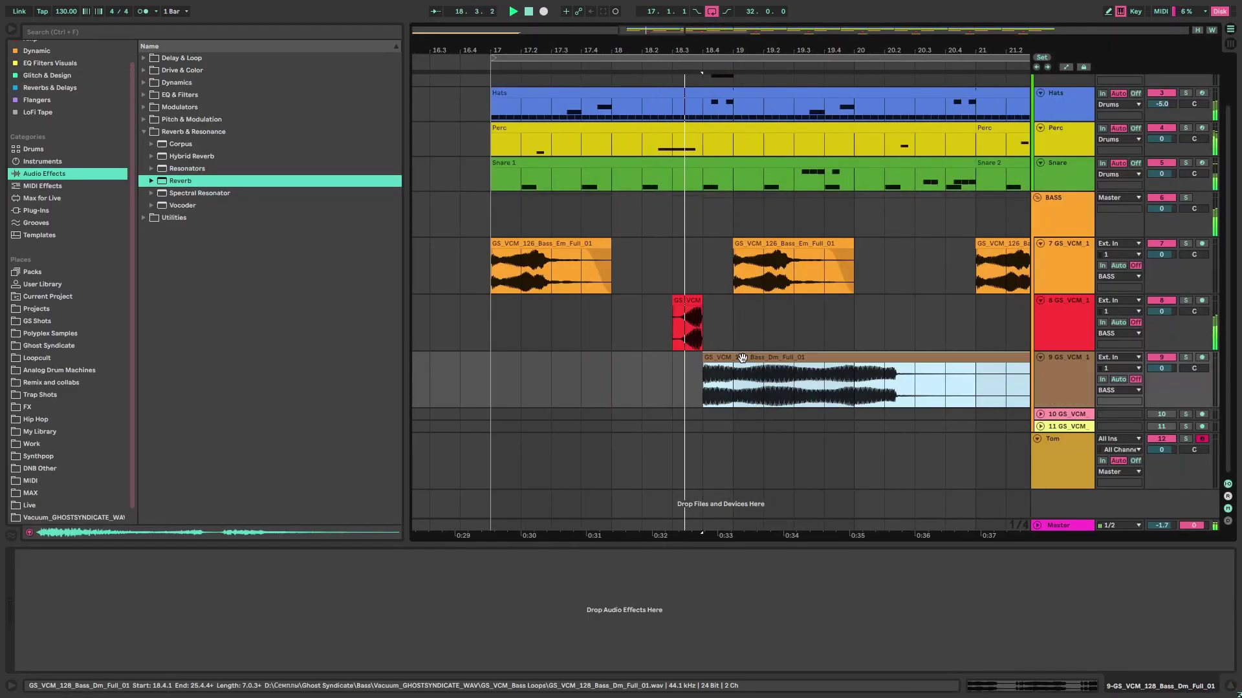
Step: Split the Dm bass clip on track 9 at 19.1 and place a faded-in slice from 17.3.1 to 18.1.1
{"action": "left_click", "coordinate": [631, 375]}
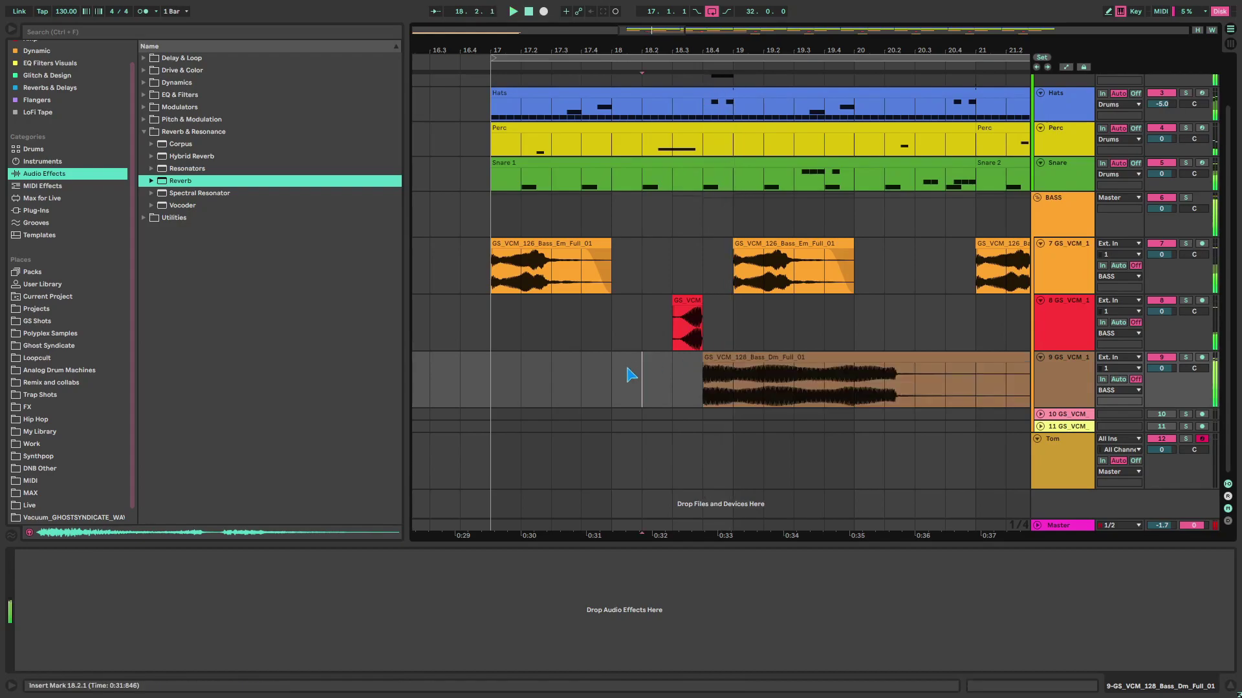
{"action": "left_click", "coordinate": [735, 370]}
{"action": "key", "text": "space"}
{"action": "key", "text": "ctrl+e"}
{"action": "left_click", "coordinate": [764, 382]}
{"action": "key", "text": "space"}
{"action": "mouse_move", "coordinate": [827, 387]}
{"action": "left_mouse_down"}
{"action": "mouse_move", "coordinate": [842, 375]}
{"action": "mouse_move", "coordinate": [576, 360]}
{"action": "mouse_move", "coordinate": [622, 368]}
{"action": "left_mouse_up"}
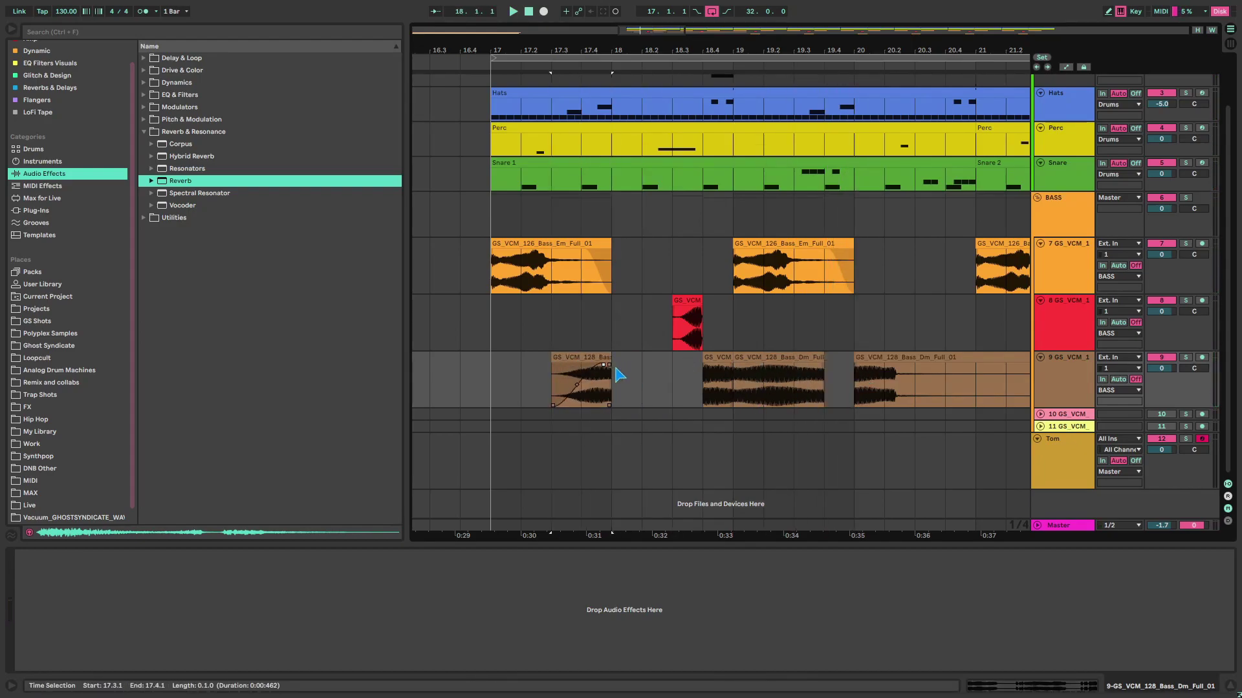
Step: Delete the Dm bass clip pieces on track 9 that start at 20.1.1 and 19.1.1
{"action": "left_click", "coordinate": [497, 368]}
{"action": "left_click", "coordinate": [888, 357]}
{"action": "key", "text": "Delete"}
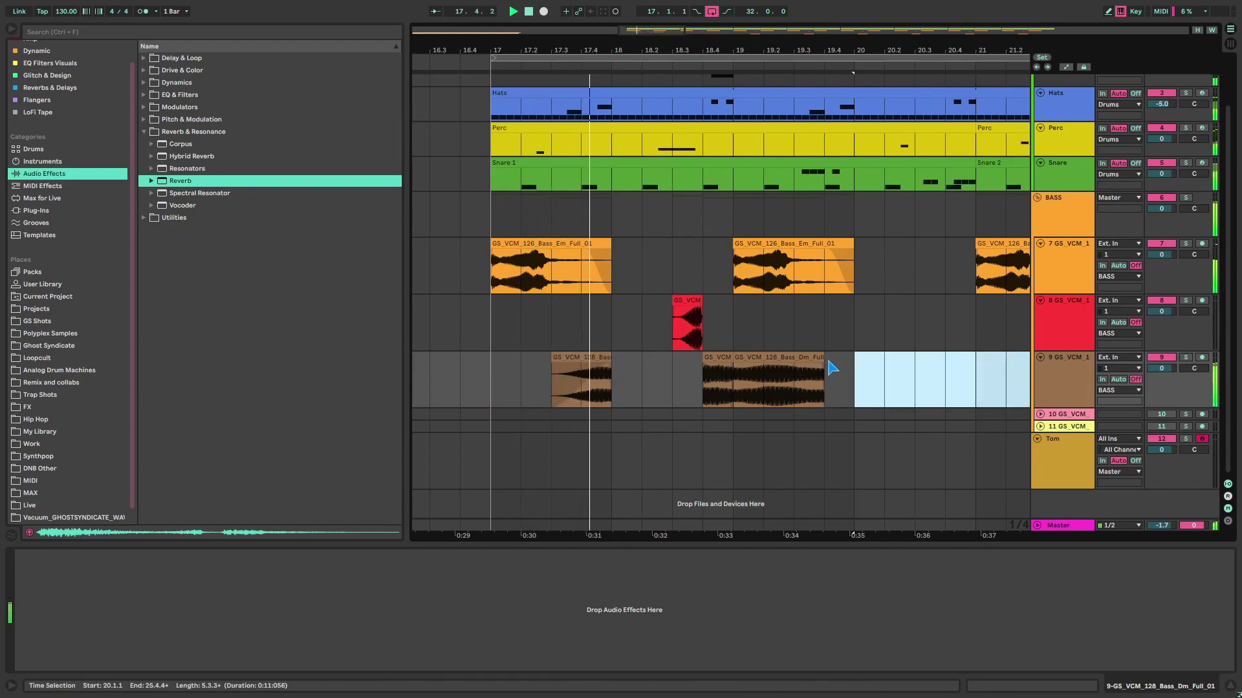
{"action": "left_click", "coordinate": [783, 358]}
{"action": "key", "text": "Delete"}
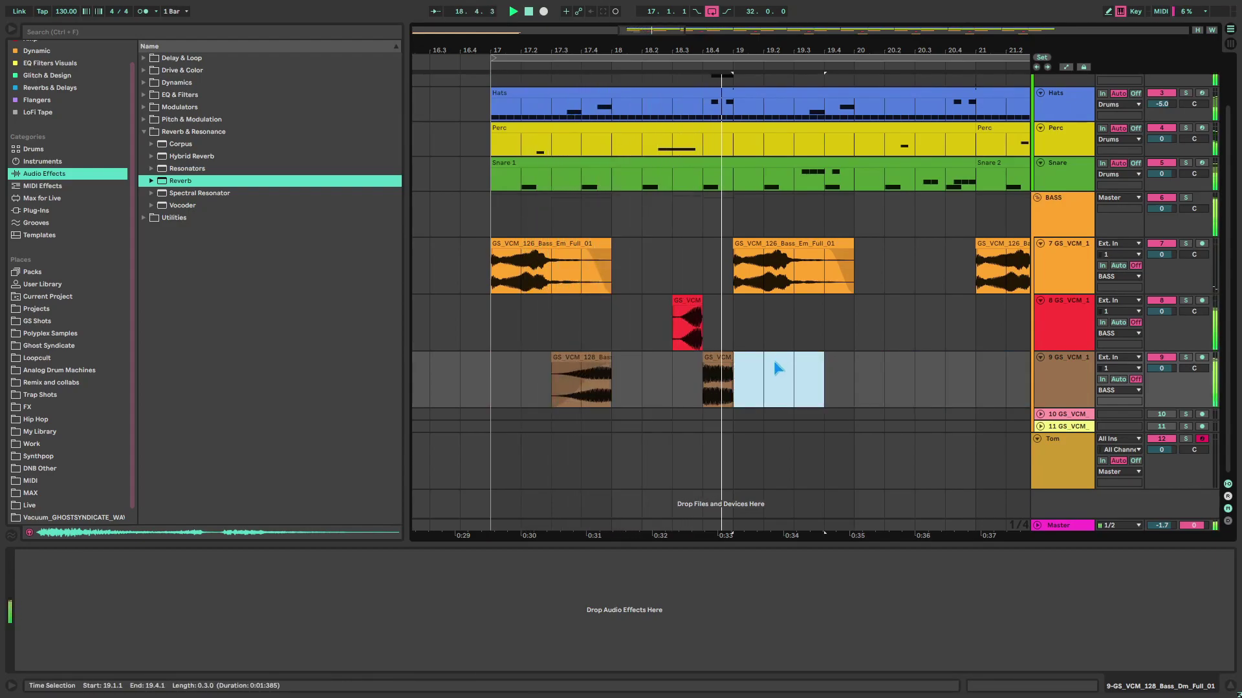
Step: Move the remaining Dm bass slice so it fills 20.3.1 to bar 21, and delete the slice at 17.3.1
{"action": "left_click_drag", "start_coordinate": [712, 370], "coordinate": [975, 366]}
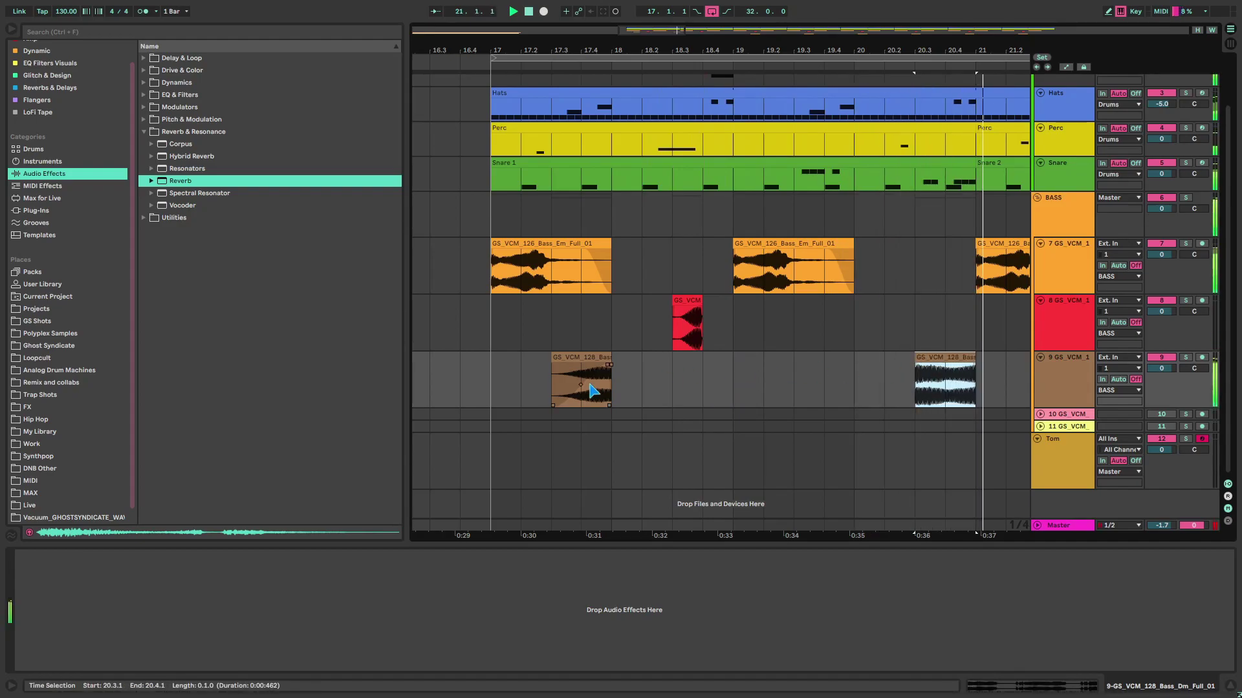
{"action": "left_click", "coordinate": [490, 372]}
{"action": "left_click", "coordinate": [581, 359]}
{"action": "key", "text": "Delete"}
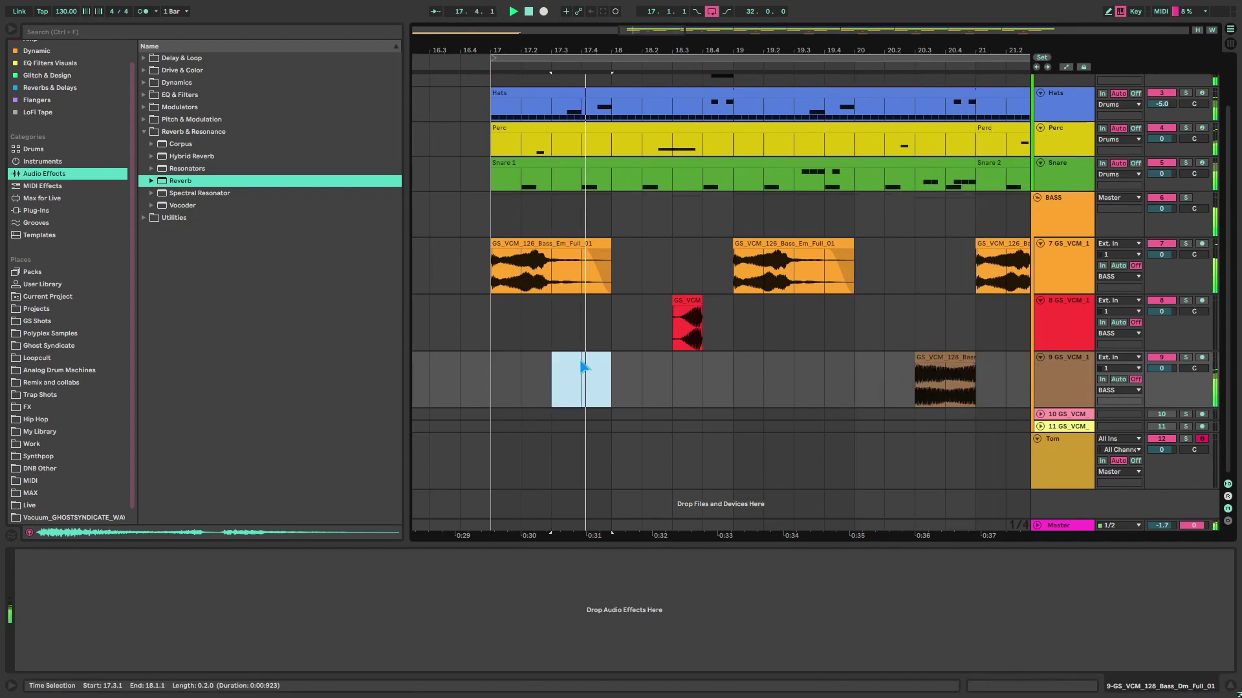
Step: Add a Reverb to track 9 with a 4.98 s decay time, -2.5 dB diffuse level and 42 % dry/wet
{"action": "scroll", "coordinate": [580, 361], "scroll_direction": "down", "scroll_amount": 2}
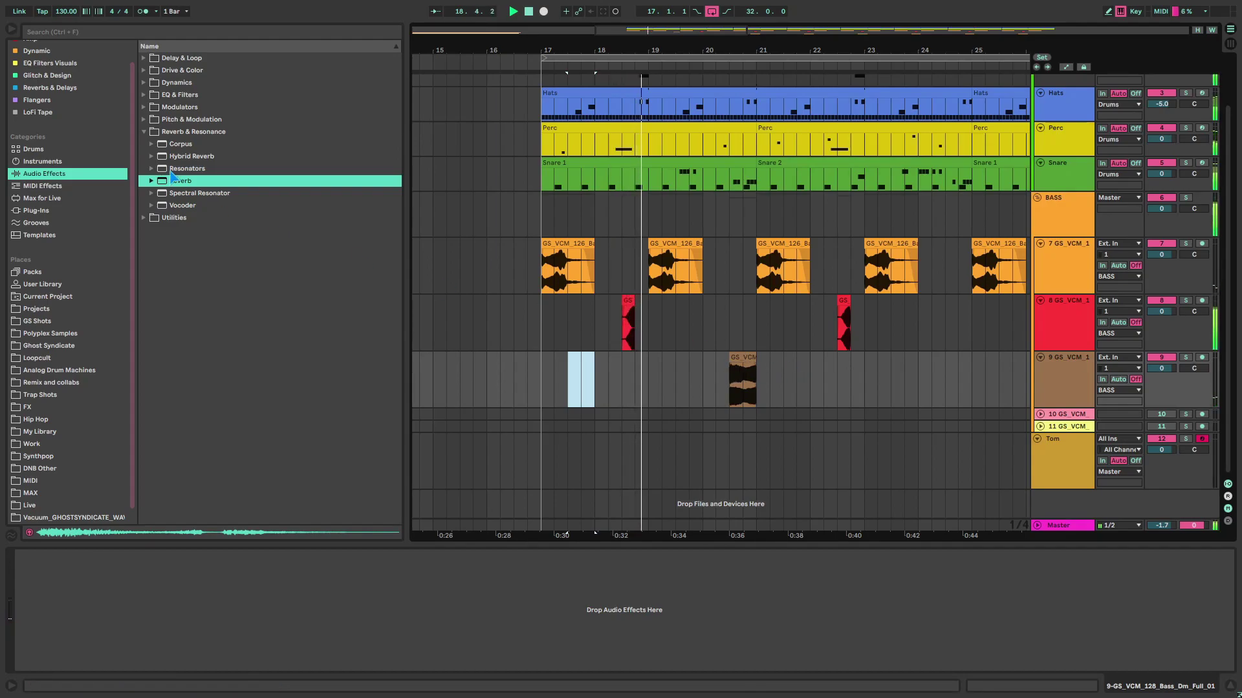
{"action": "left_click_drag", "start_coordinate": [181, 181], "coordinate": [637, 381]}
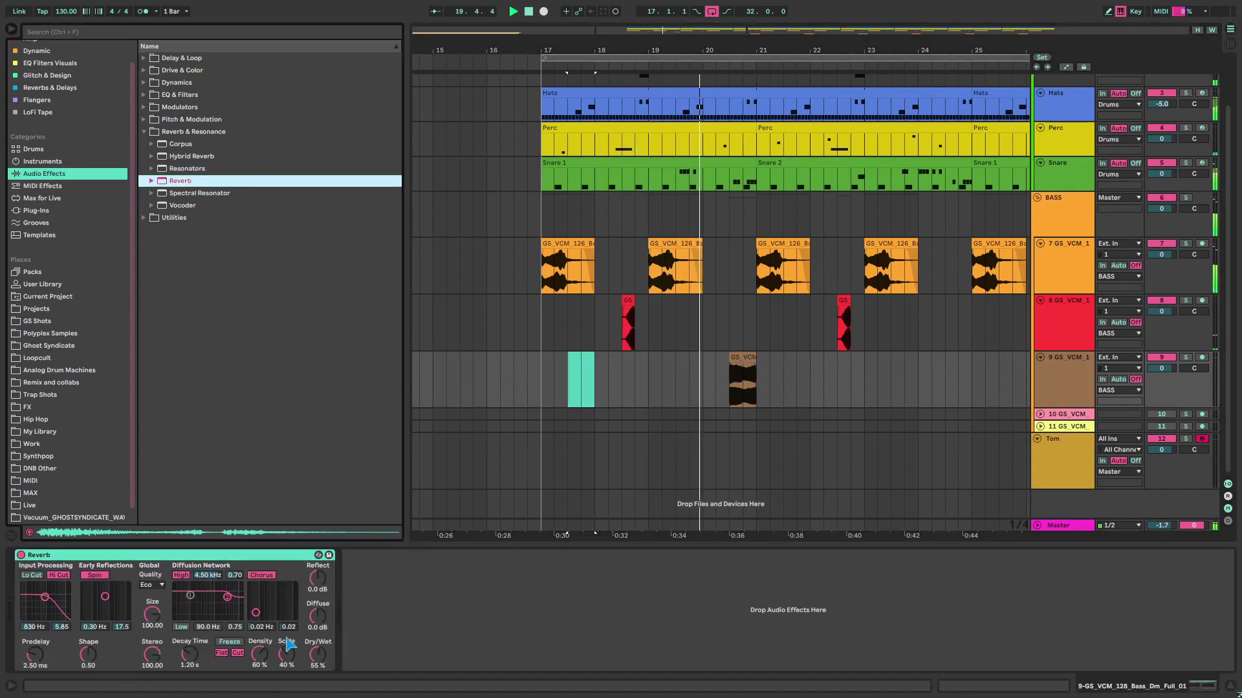
{"action": "left_click_drag", "start_coordinate": [189, 654], "coordinate": [190, 640]}
{"action": "left_click_drag", "start_coordinate": [317, 616], "coordinate": [317, 667]}
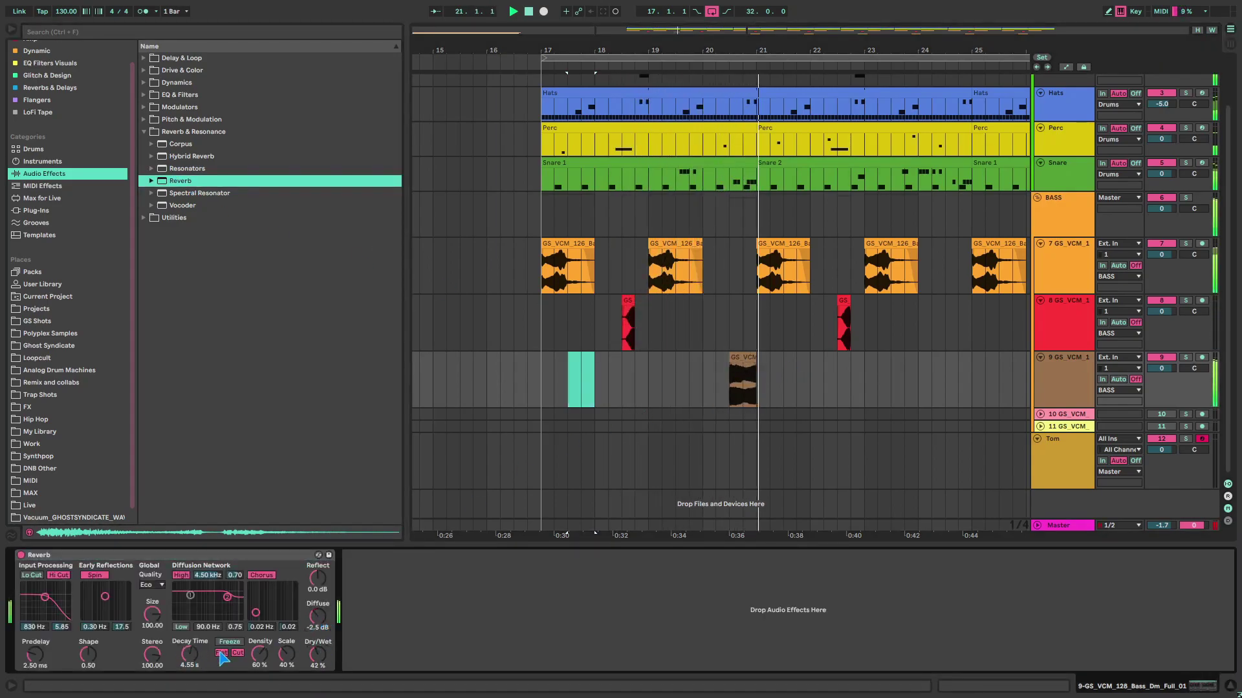
{"action": "left_click_drag", "start_coordinate": [190, 655], "coordinate": [199, 617]}
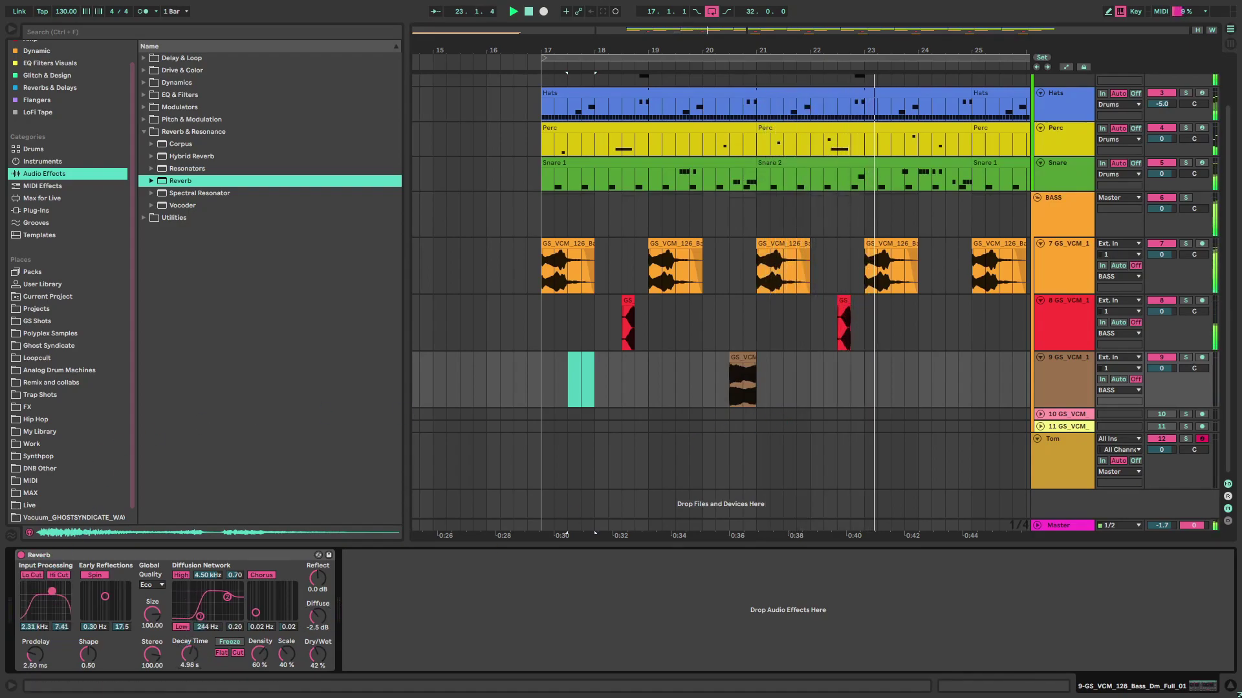
Step: Copy track 9's Reverb onto track 8 and set its decay time to 5.21 s
{"action": "left_click", "coordinate": [626, 303]}
{"action": "left_click", "coordinate": [626, 304], "text": "shift"}
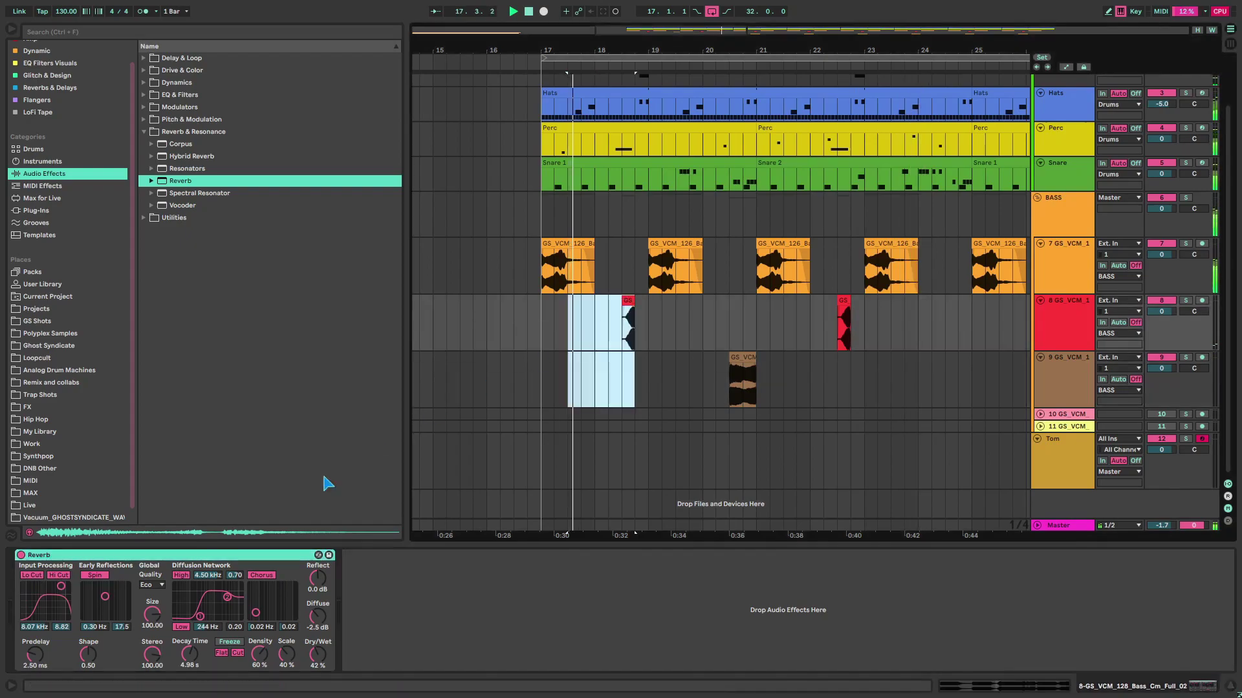
{"action": "left_click", "coordinate": [634, 309]}
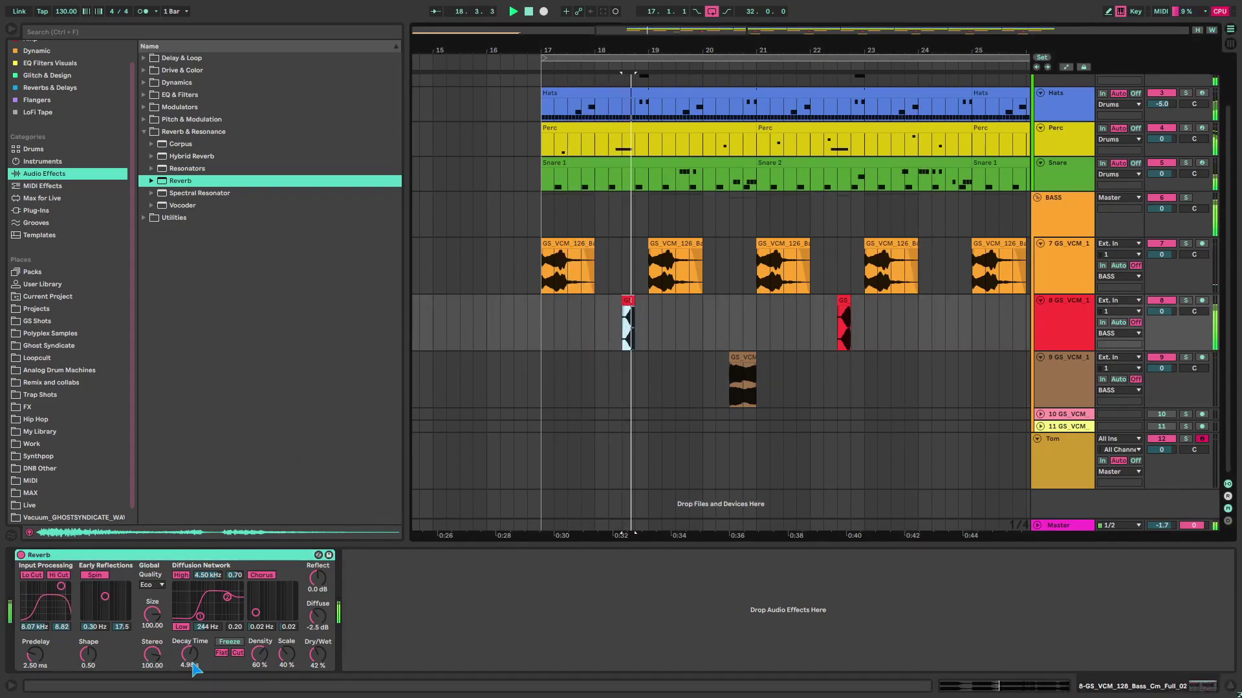
{"action": "left_click_drag", "start_coordinate": [198, 668], "coordinate": [206, 666]}
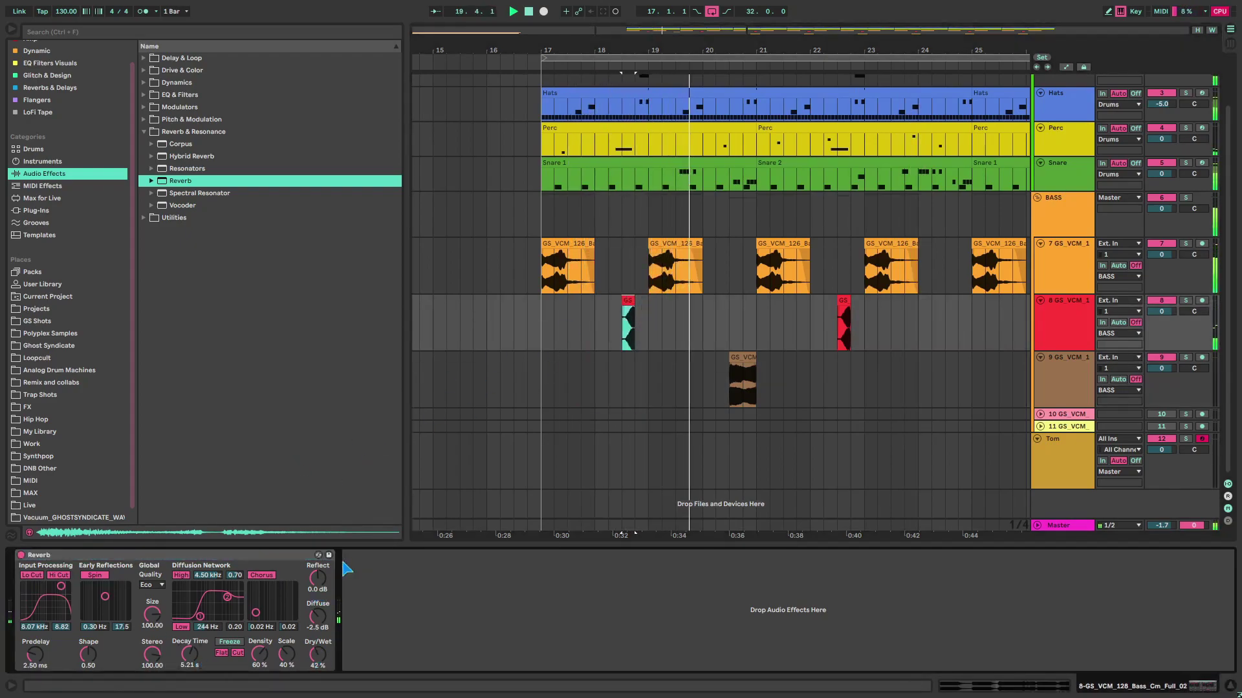
Step: Set the grid to 4 bars and duplicate track 9's bar 17 to 21 section repeatedly up to bar 49
{"action": "scroll", "coordinate": [770, 392], "scroll_direction": "down", "scroll_amount": 4}
{"action": "right_click", "coordinate": [798, 389]}
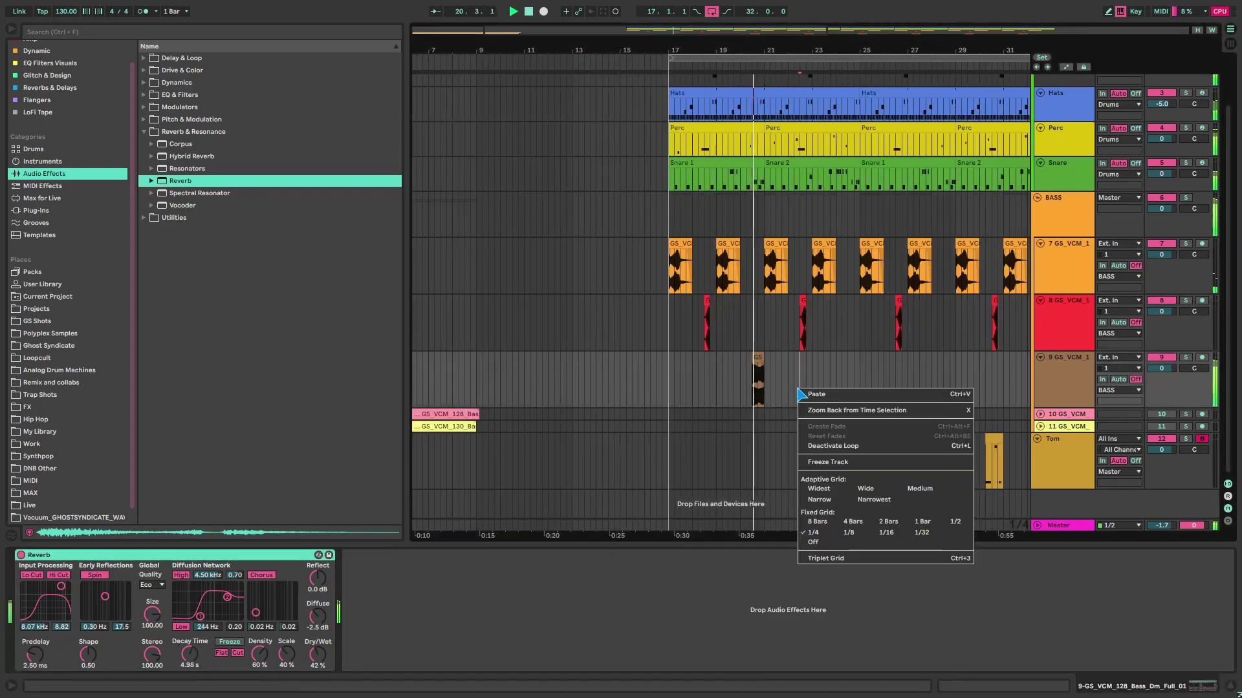
{"action": "left_click", "coordinate": [852, 523]}
{"action": "right_click", "coordinate": [780, 377]}
{"action": "left_click", "coordinate": [773, 370]}
{"action": "left_click_drag", "start_coordinate": [770, 369], "coordinate": [667, 375]}
{"action": "key", "text": "ctrl+d"}
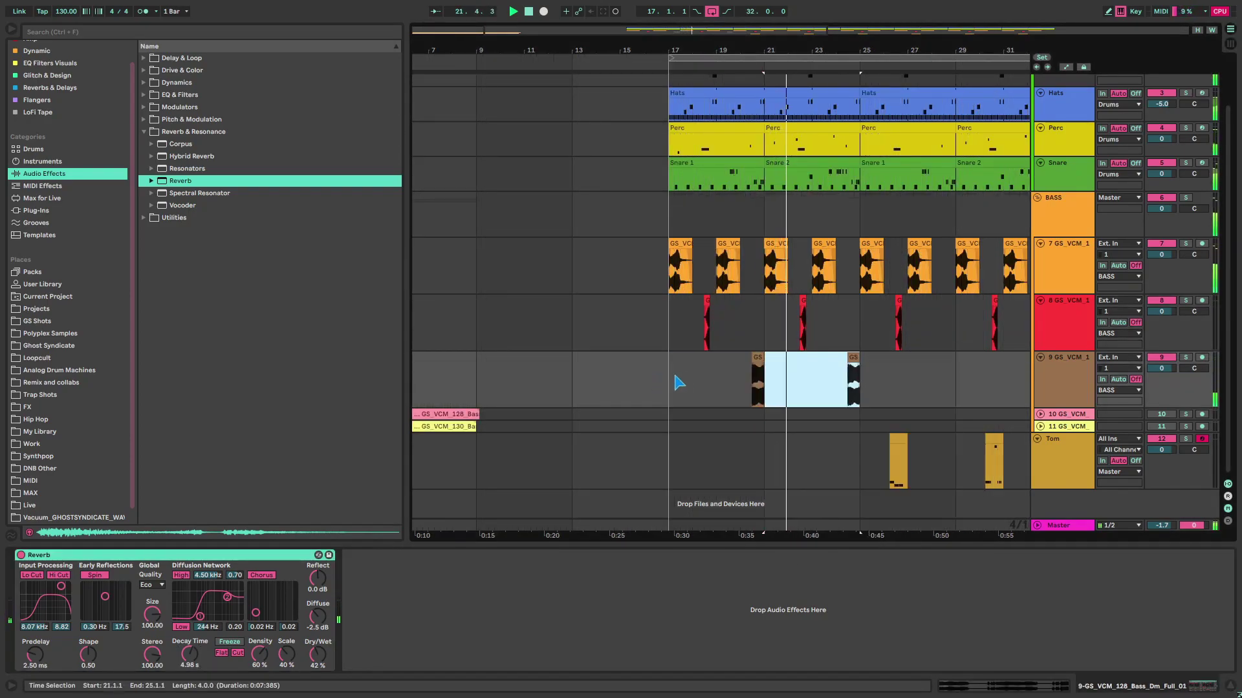
{"action": "scroll", "coordinate": [704, 381], "scroll_direction": "down", "scroll_amount": 4}
{"action": "key", "text": "ctrl+d"}
{"action": "key", "text": "ctrl+d"}
{"action": "key", "text": "ctrl+d"}
{"action": "key", "text": "ctrl+d"}
{"action": "key", "text": "ctrl+d"}
{"action": "key", "text": "ctrl+d"}
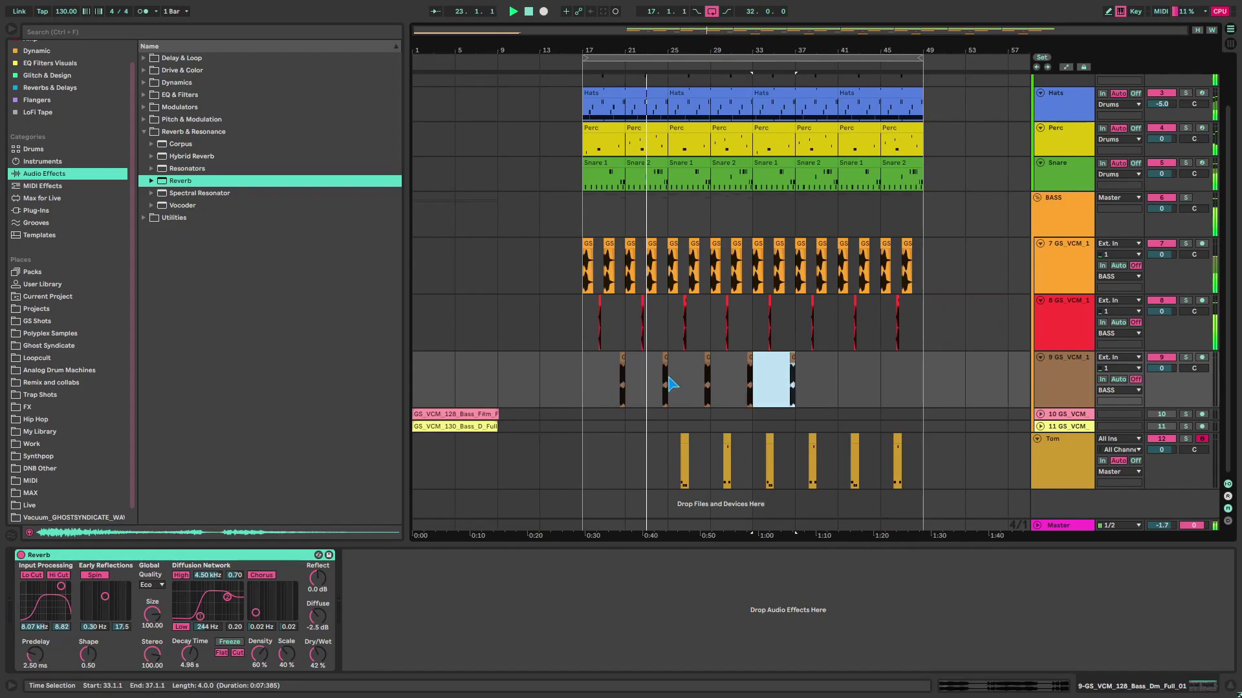
Step: Inspect the GS_VCM_128_Bass_Cm_Full_02 clip in bar 22 and recolour track 8's clip in bar 26 light blue
{"action": "scroll", "coordinate": [673, 383], "scroll_direction": "up", "scroll_amount": 10}
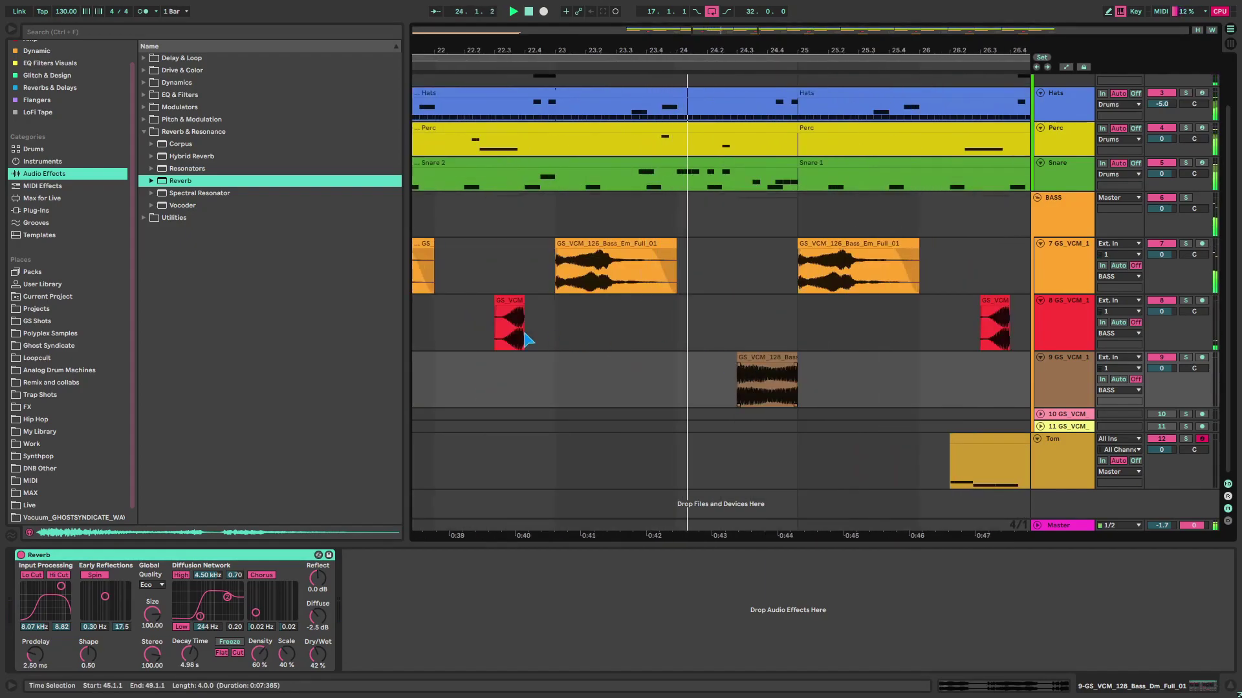
{"action": "double_click", "coordinate": [509, 318]}
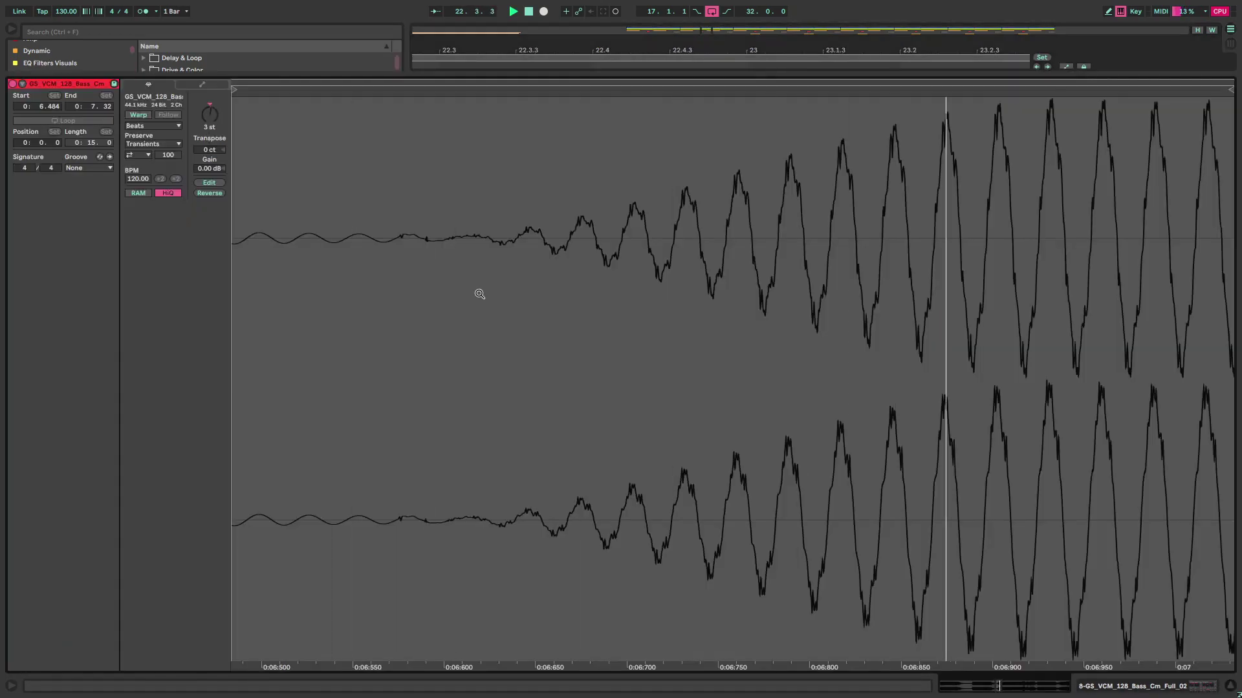
{"action": "left_click", "coordinate": [1175, 691]}
{"action": "left_click", "coordinate": [594, 300]}
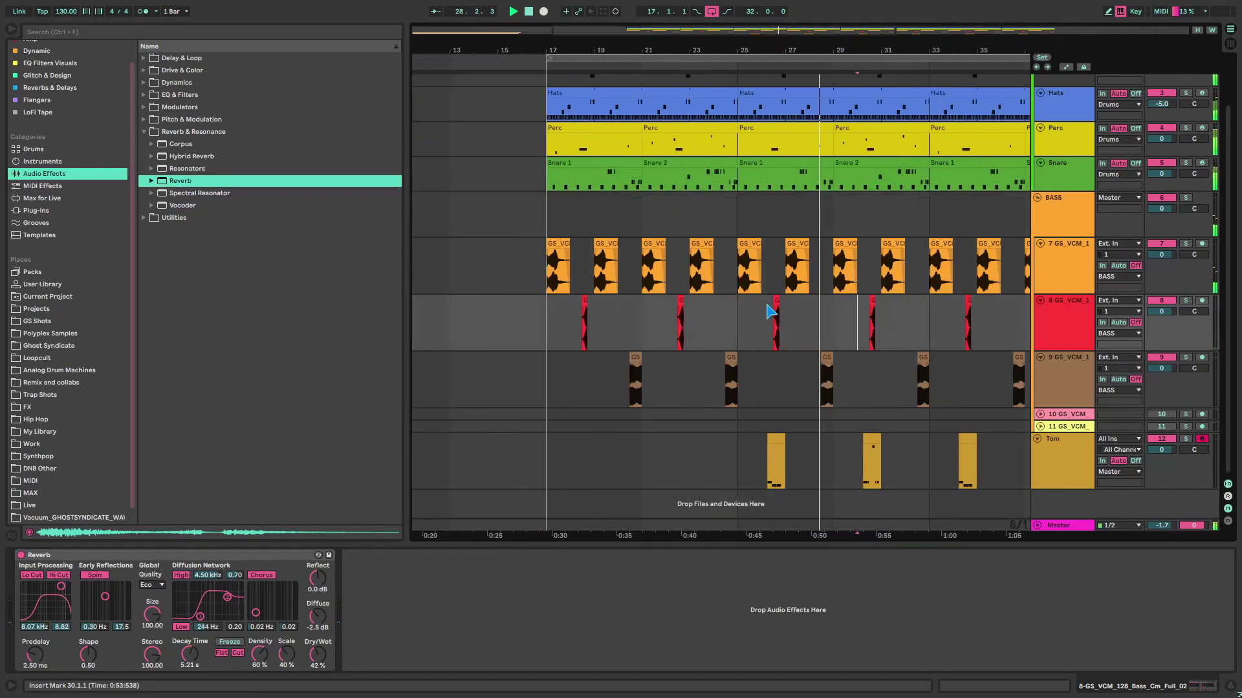
{"action": "right_click", "coordinate": [767, 307]}
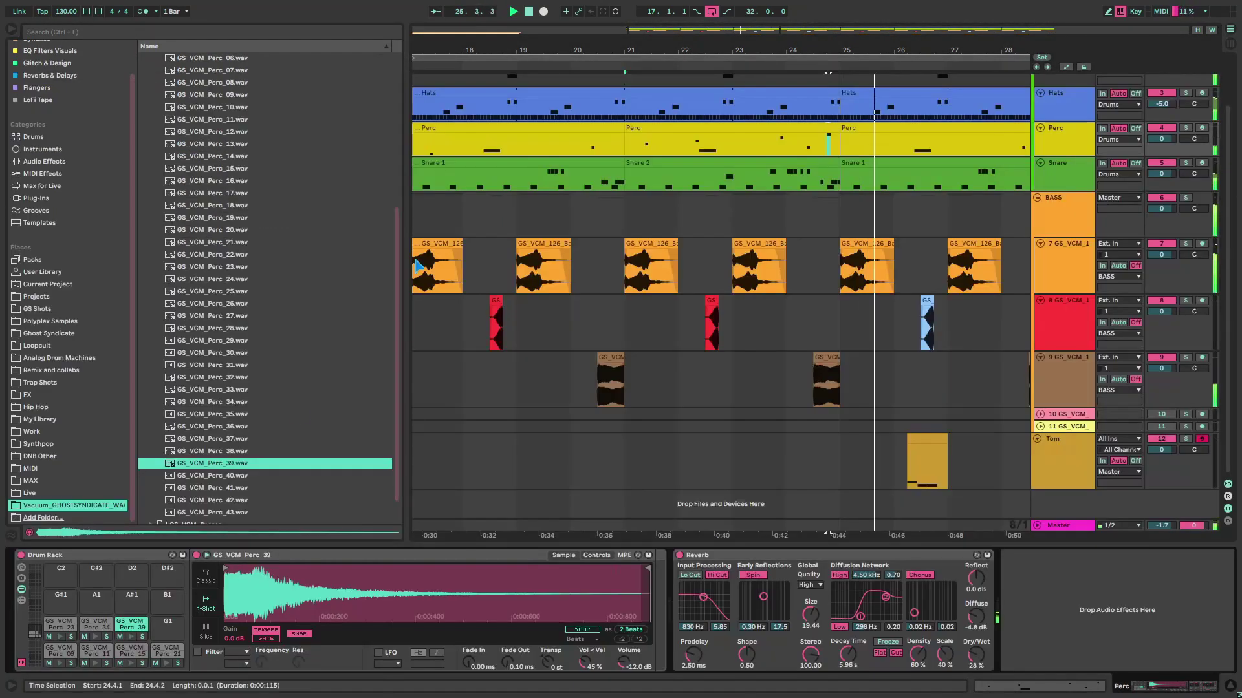
{"action": "right_click", "coordinate": [1040, 80]}
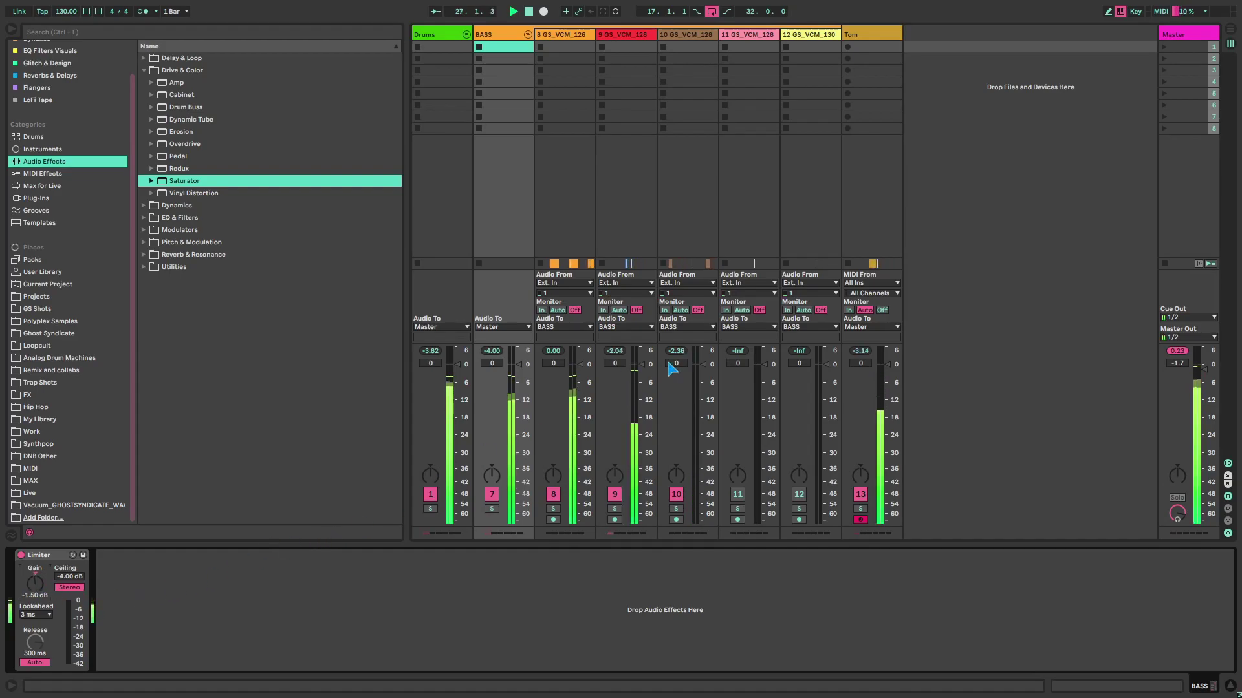
Step: Add a Limiter after the Reverb on the Tom track and set its ceiling to -4.00 dB
{"action": "left_click", "coordinate": [862, 48]}
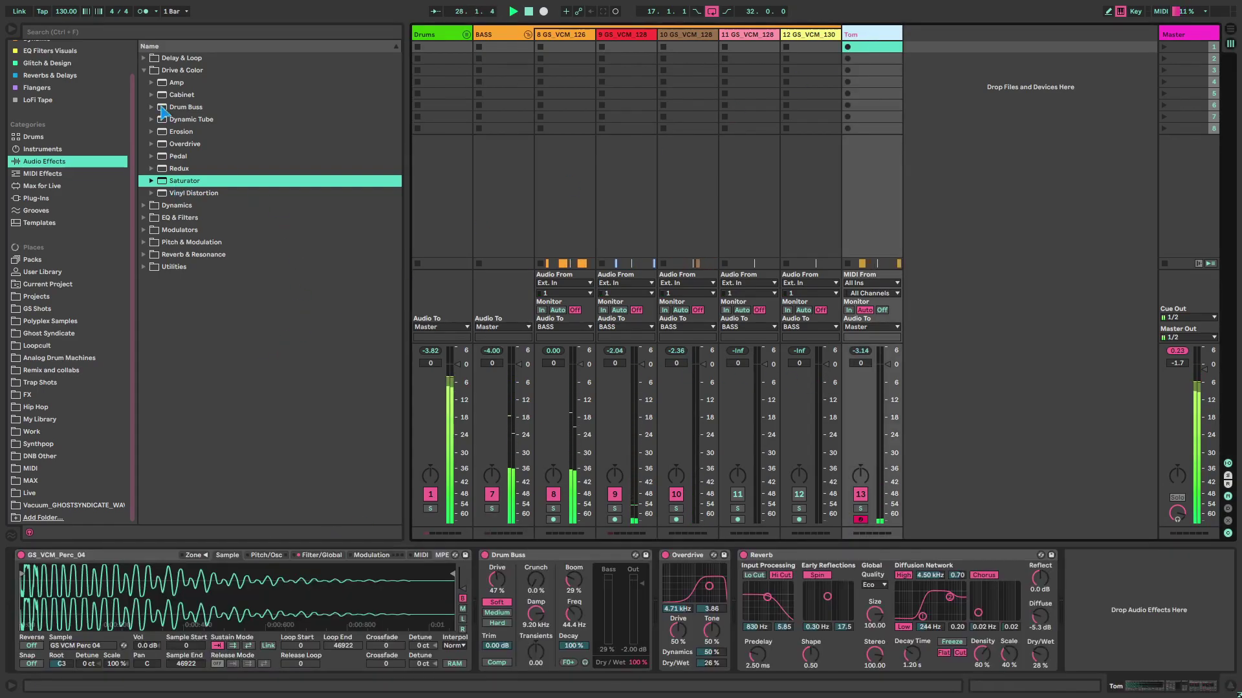
{"action": "left_click", "coordinate": [144, 70]}
{"action": "left_click", "coordinate": [143, 83]}
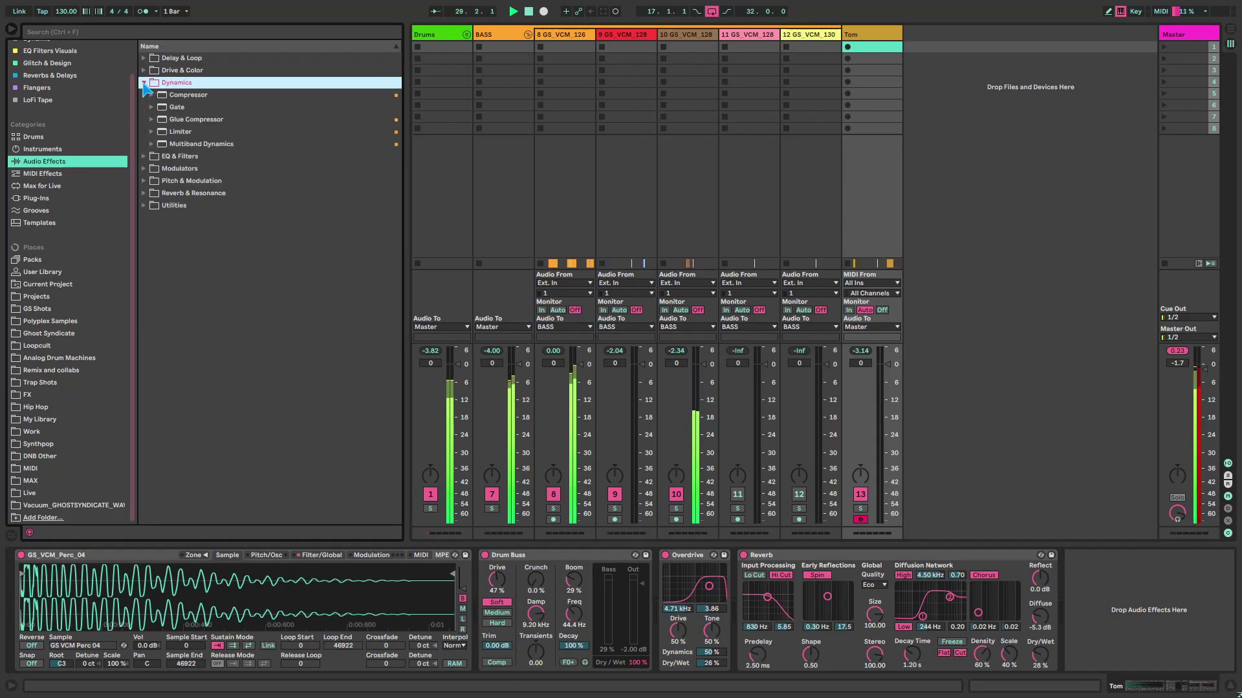
{"action": "left_click", "coordinate": [180, 132]}
{"action": "left_click_drag", "start_coordinate": [848, 160], "coordinate": [1111, 592]}
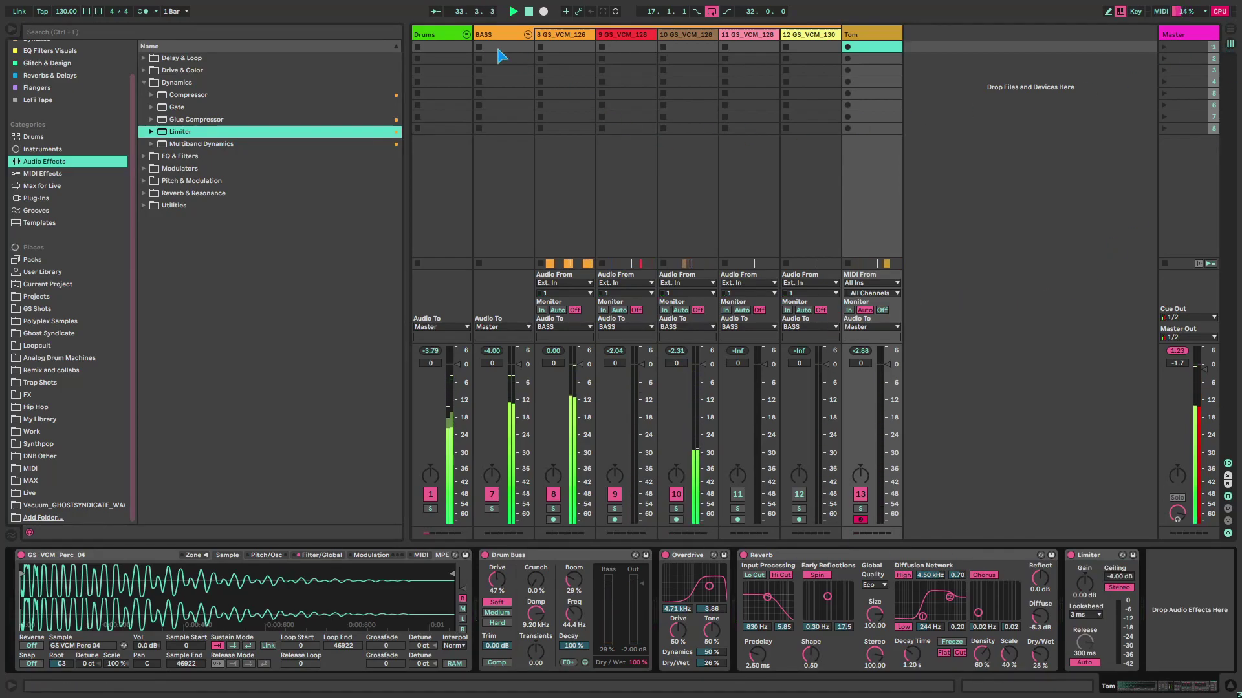
Step: Unfold the Drums group and add an EQ Eight after the Saturator on the Snare track
{"action": "left_click", "coordinate": [452, 46]}
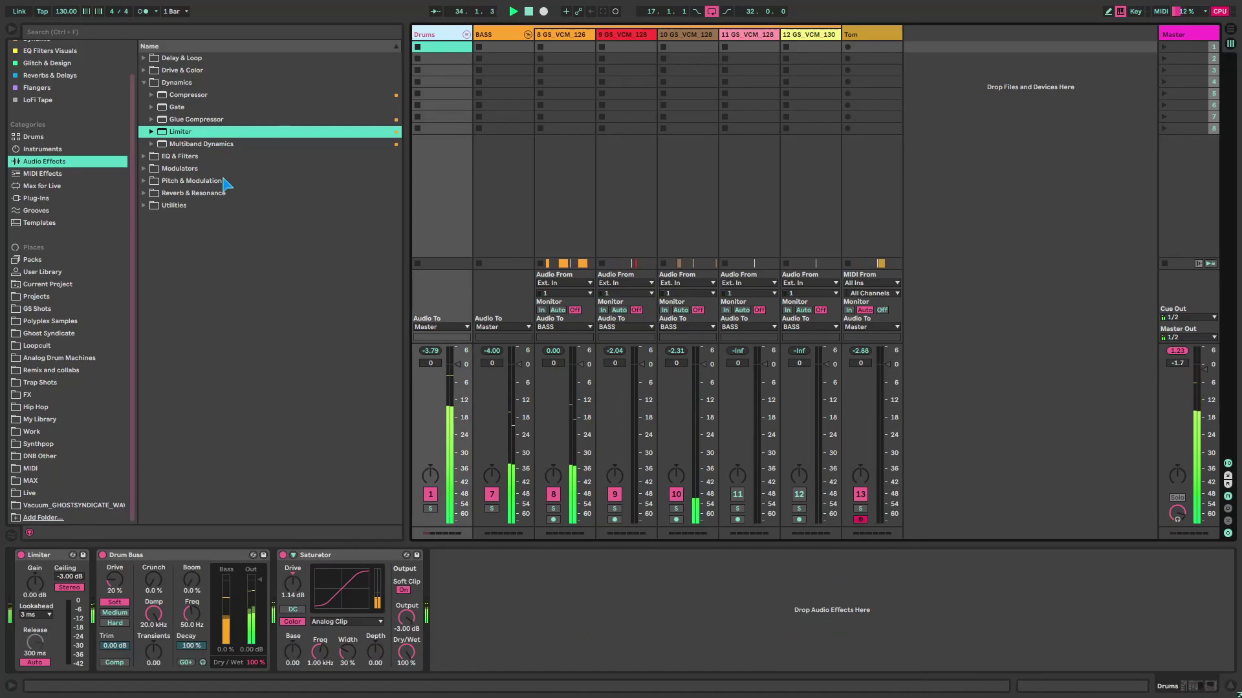
{"action": "left_click", "coordinate": [467, 35]}
{"action": "left_click", "coordinate": [770, 45]}
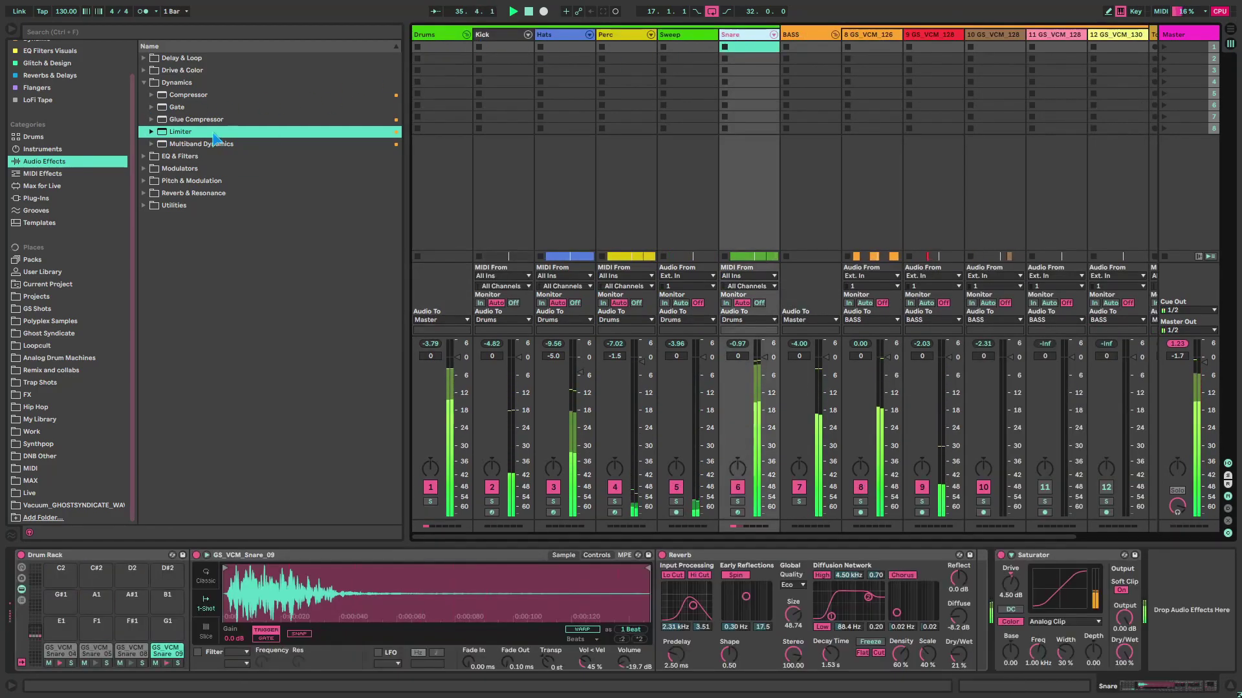
{"action": "left_click", "coordinate": [144, 83]}
{"action": "left_click", "coordinate": [144, 94]}
{"action": "left_click_drag", "start_coordinate": [176, 132], "coordinate": [756, 109]}
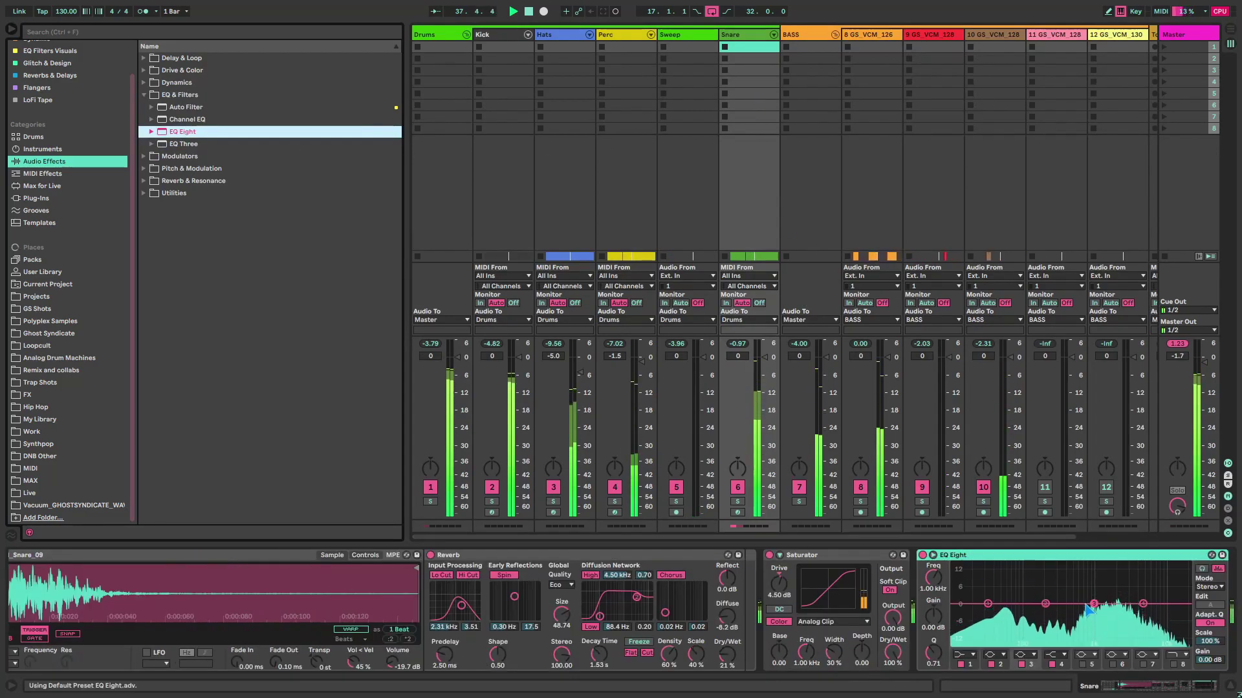
Step: Cut the third band of the Snare's EQ Eight by about 4.39 dB at 2.10 kHz with a Q of 2.49
{"action": "left_click_drag", "start_coordinate": [1117, 601], "coordinate": [1118, 608]}
{"action": "left_click_drag", "start_coordinate": [933, 654], "coordinate": [934, 623]}
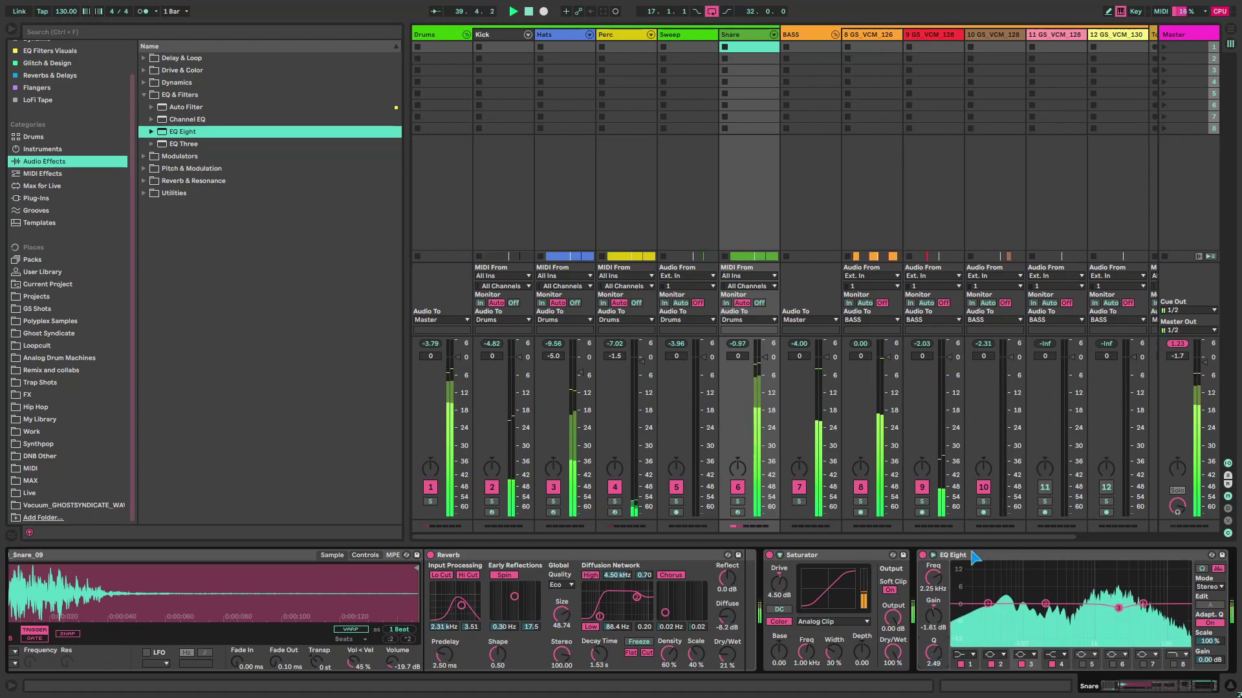
{"action": "left_click", "coordinate": [933, 556]}
{"action": "left_click_drag", "start_coordinate": [1013, 462], "coordinate": [1014, 97]}
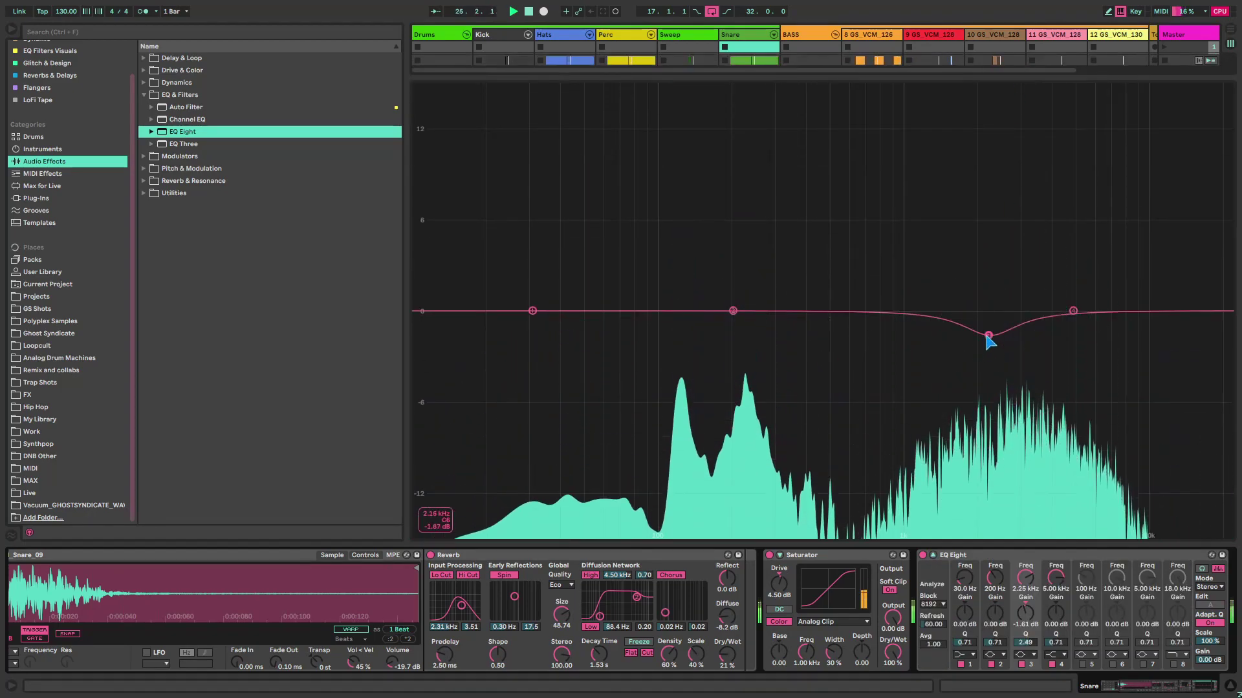
{"action": "left_click_drag", "start_coordinate": [988, 339], "coordinate": [981, 377]}
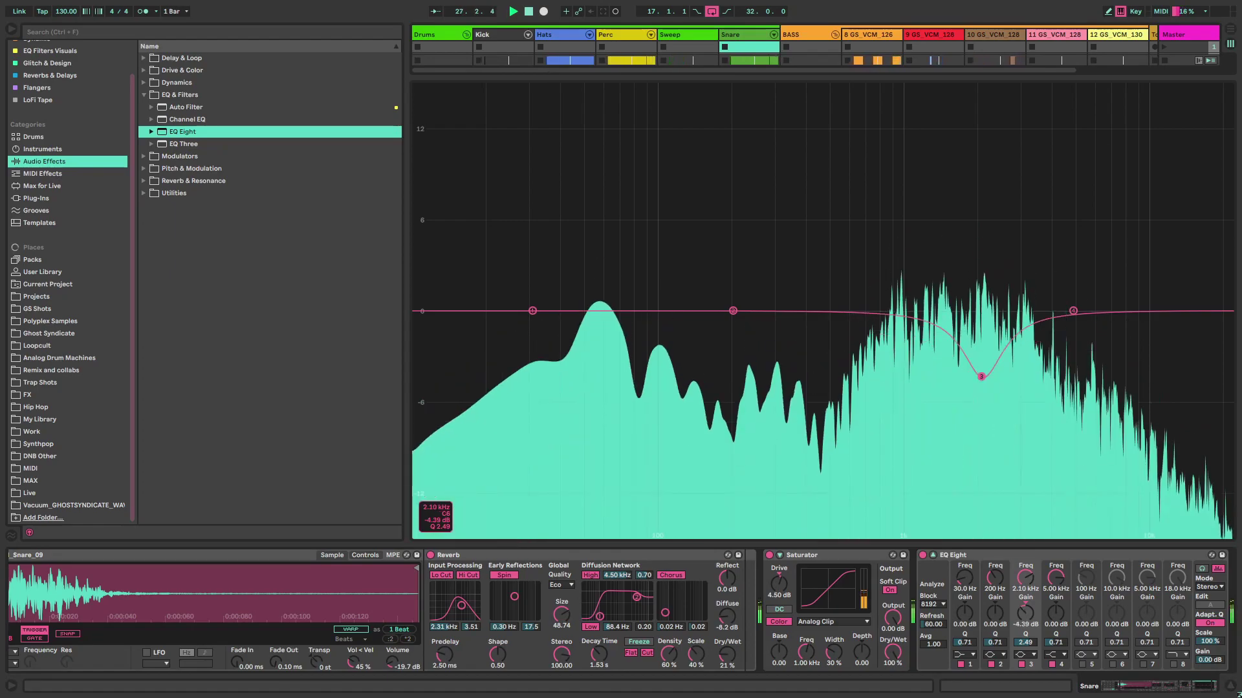
Step: Narrow the Snare EQ Eight's third band to a Q of 7.08, cut it by 3.33 dB, and close the enlarged display
{"action": "left_click_drag", "start_coordinate": [1055, 643], "coordinate": [1025, 607]}
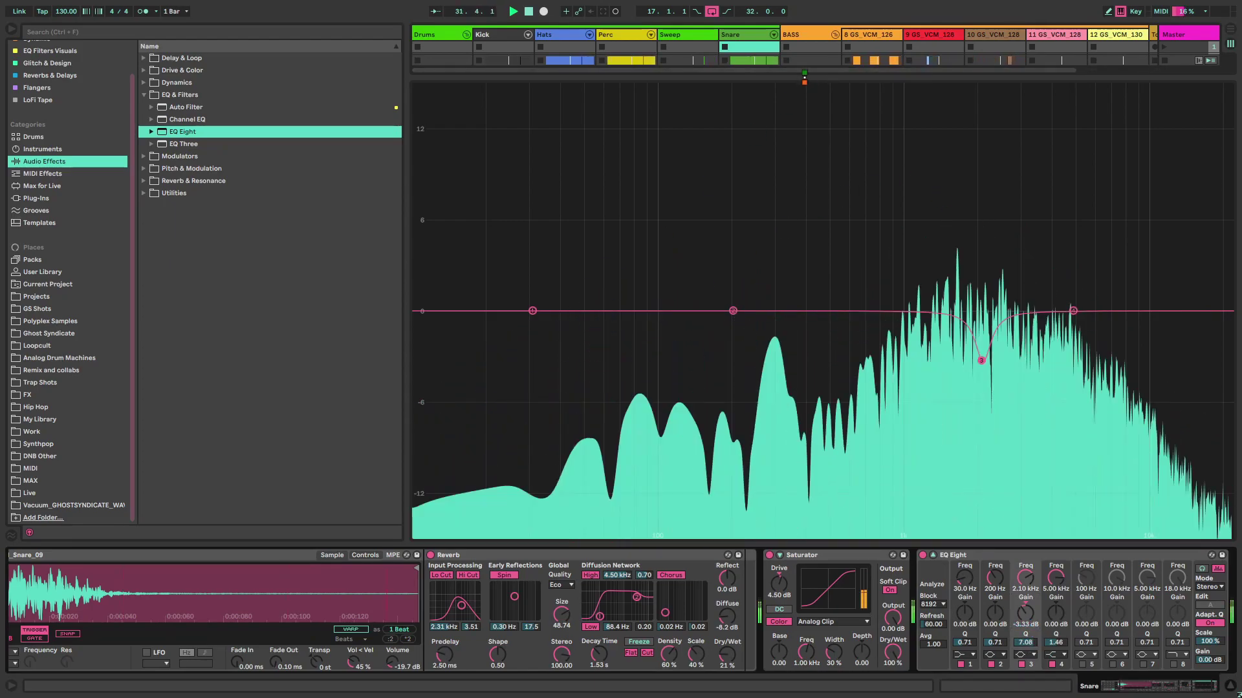
{"action": "left_click_drag", "start_coordinate": [804, 78], "coordinate": [743, 291]}
Step: Fold the Drums group and show the BASS group's individual tracks in the arrangement
{"action": "left_click", "coordinate": [466, 35]}
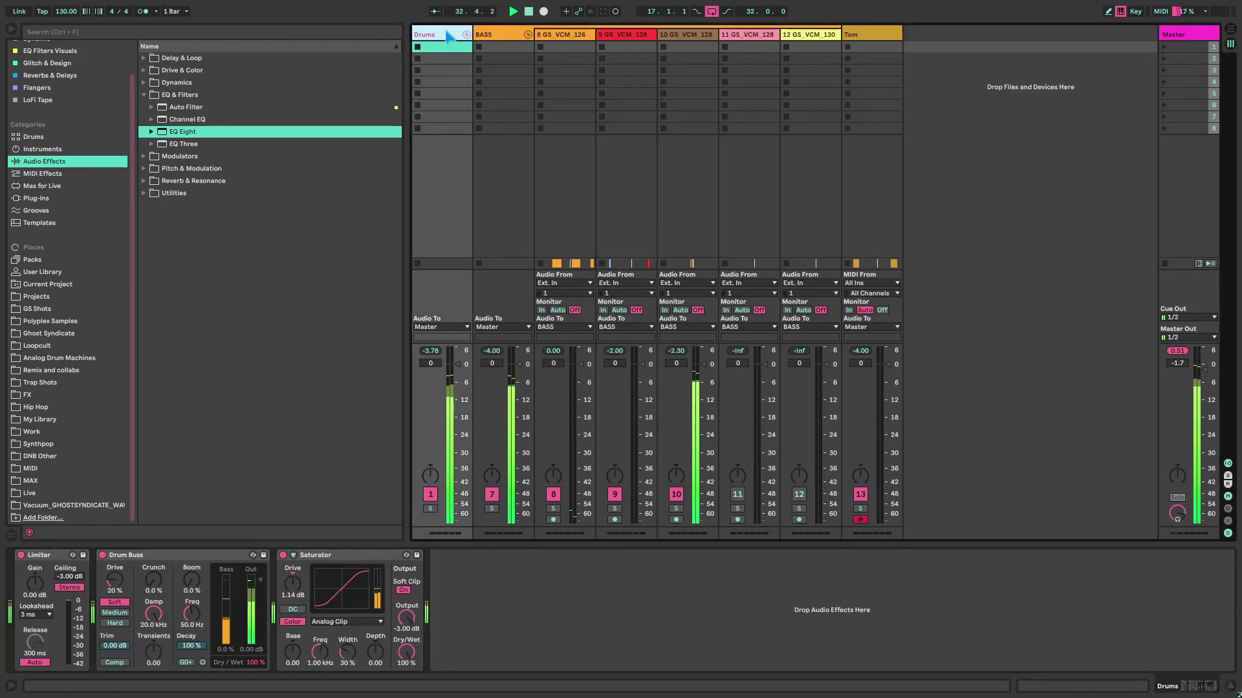
{"action": "left_click", "coordinate": [516, 35]}
{"action": "left_click", "coordinate": [528, 35]}
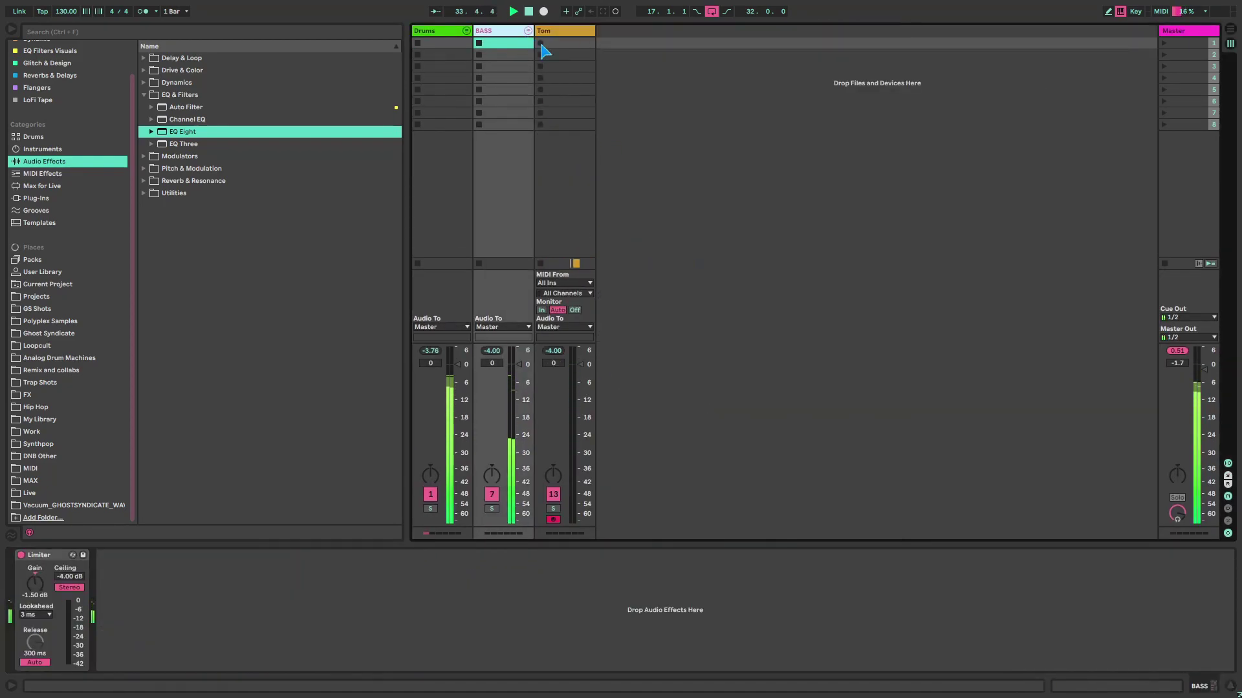
{"action": "key", "text": "Tab"}
{"action": "left_click", "coordinate": [1037, 92]}
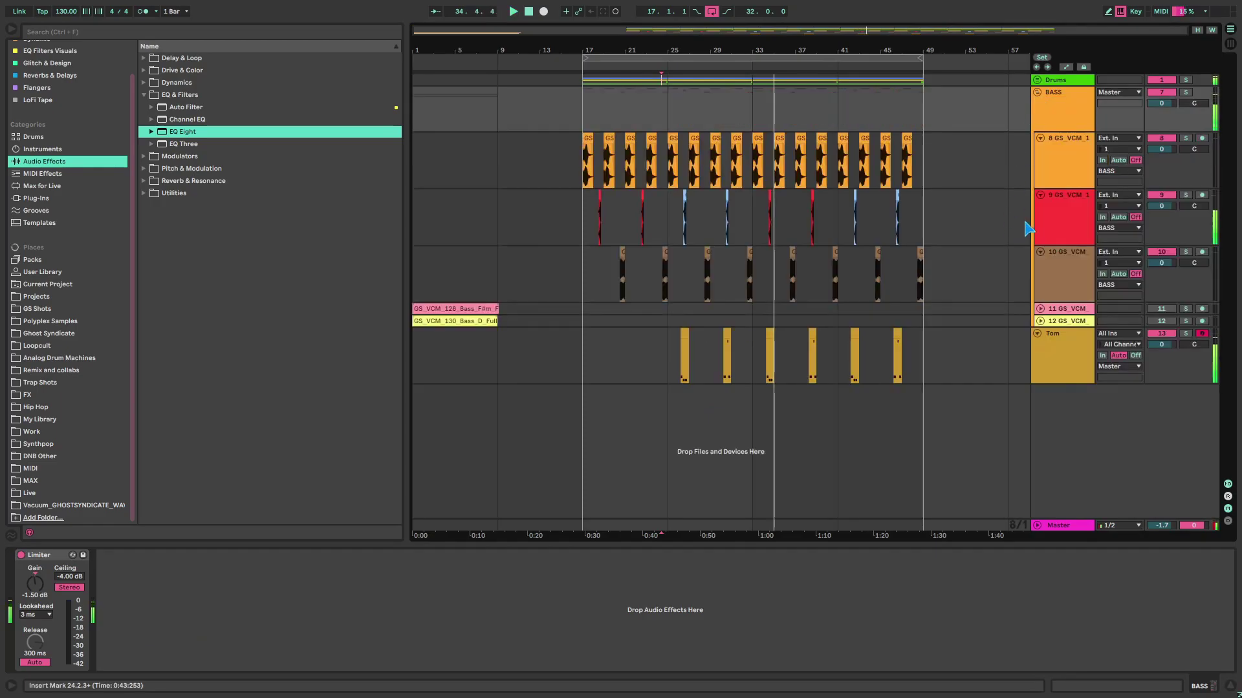
{"action": "left_click", "coordinate": [1060, 217]}
{"action": "left_click", "coordinate": [1060, 124]}
{"action": "left_click", "coordinate": [1066, 159]}
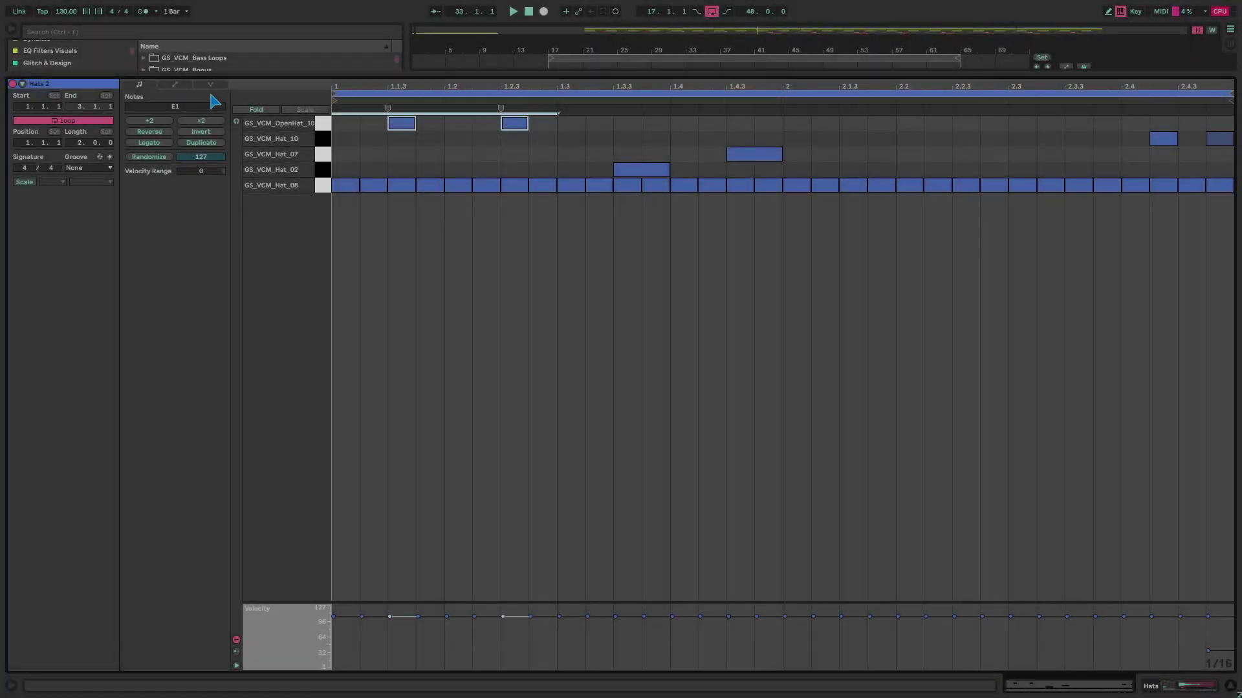
Step: Duplicate the two GS_VCM_OpenHat_10 notes three times to fill both bars of the Hats 2 clip, and show the track's devices
{"action": "key", "text": "ctrl+d"}
{"action": "key", "text": "ctrl+d"}
{"action": "key", "text": "ctrl+d"}
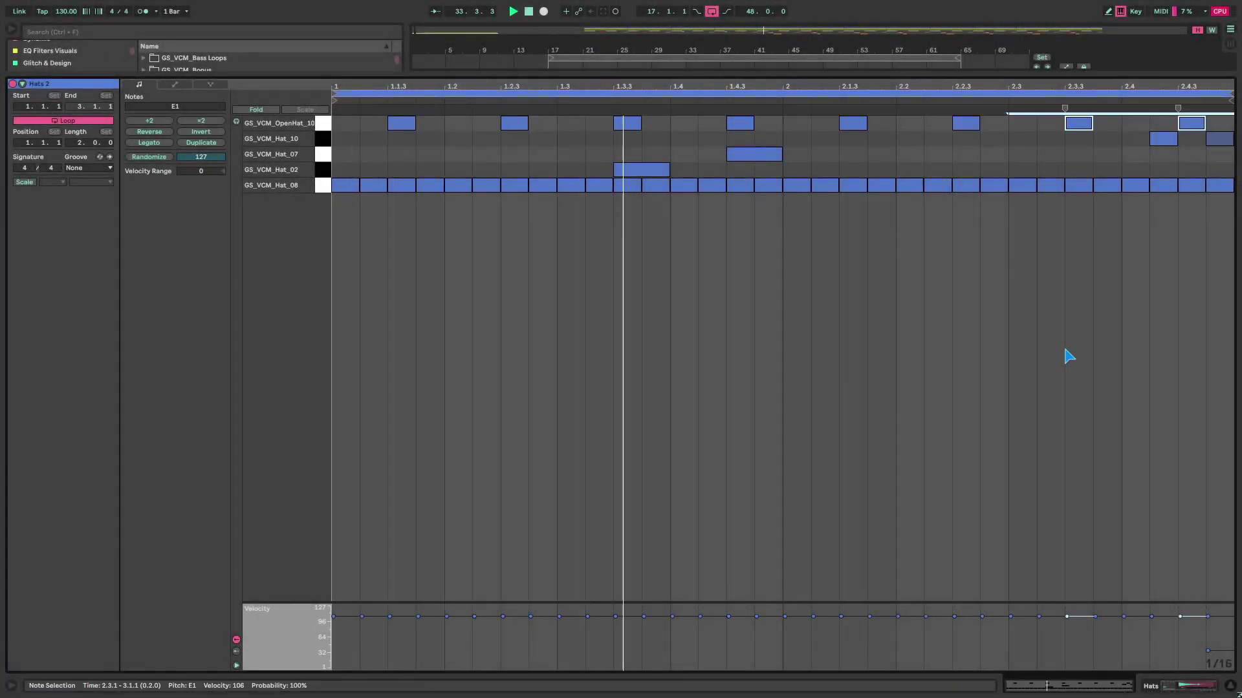
{"action": "left_click", "coordinate": [1211, 684]}
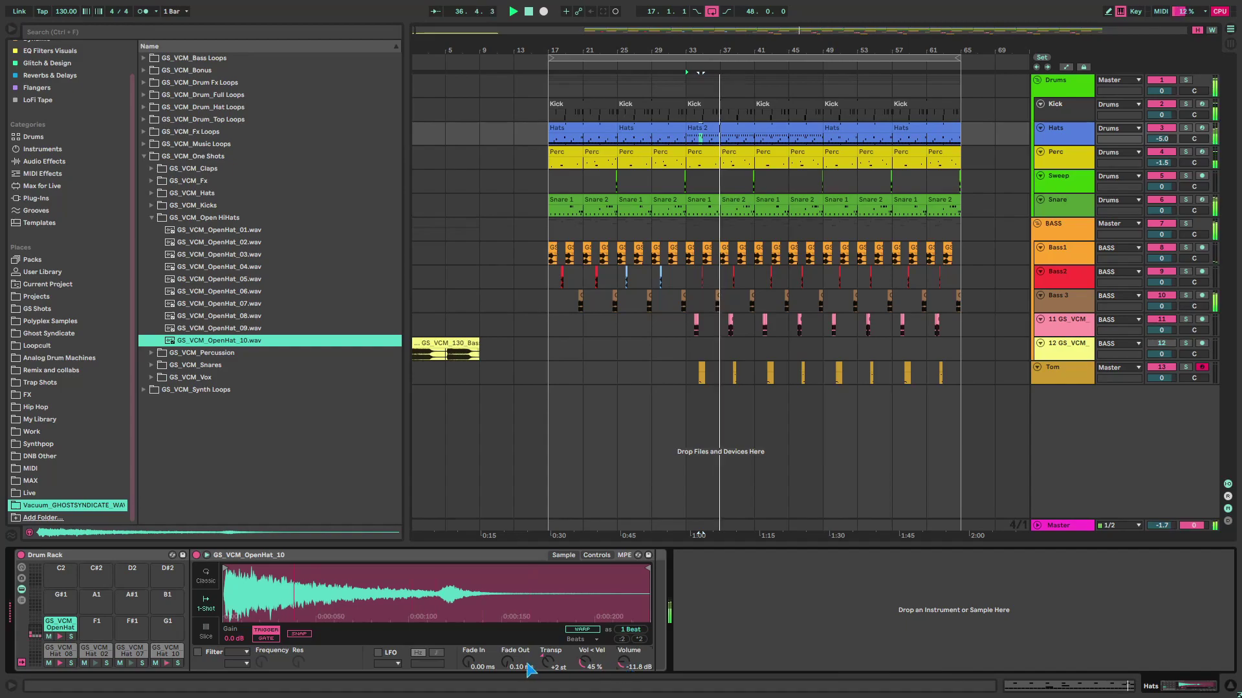
Step: Collapse the Open HiHats and One Shots folders and preview GS_VCM_130_03_Drum_Perc_03.wav from the bonus percussion loops
{"action": "left_click", "coordinate": [220, 220]}
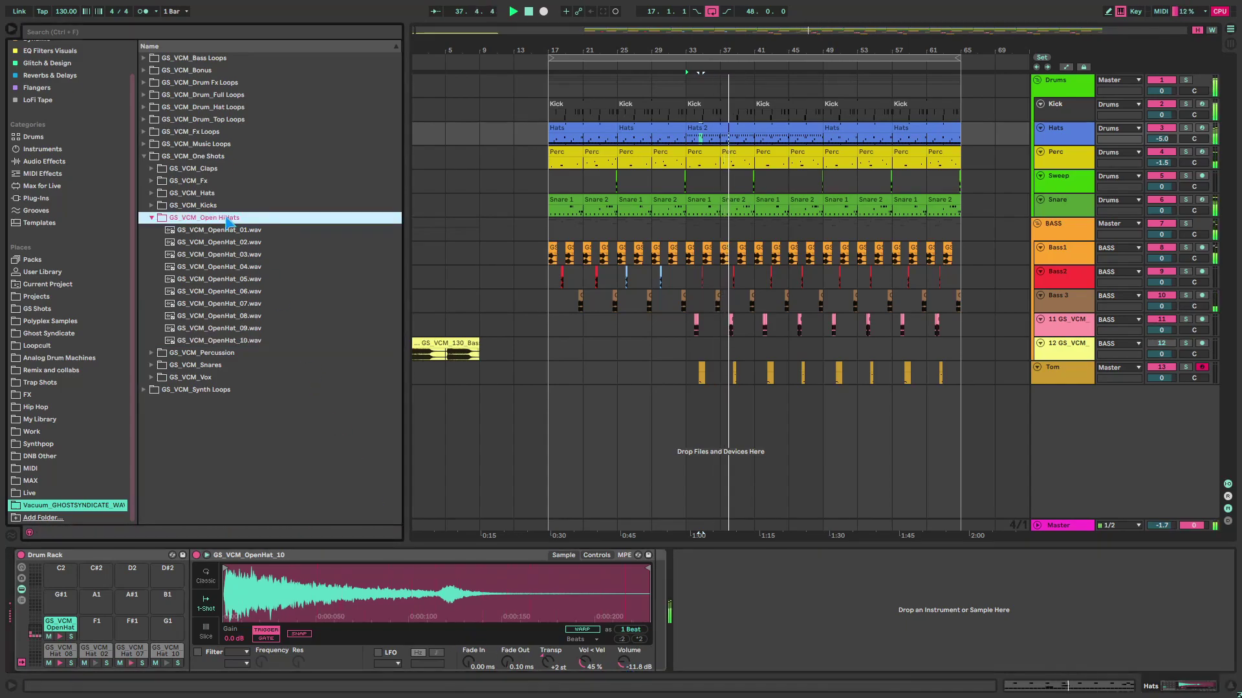
{"action": "key", "text": "Left"}
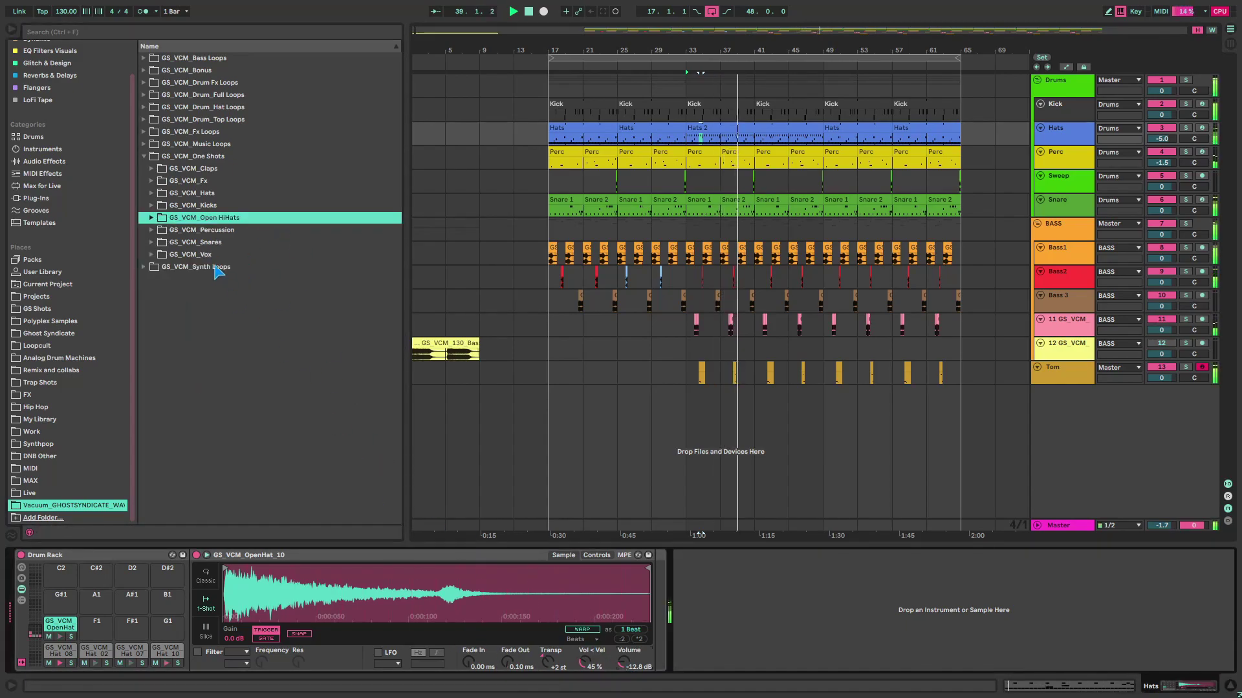
{"action": "left_click", "coordinate": [197, 157]}
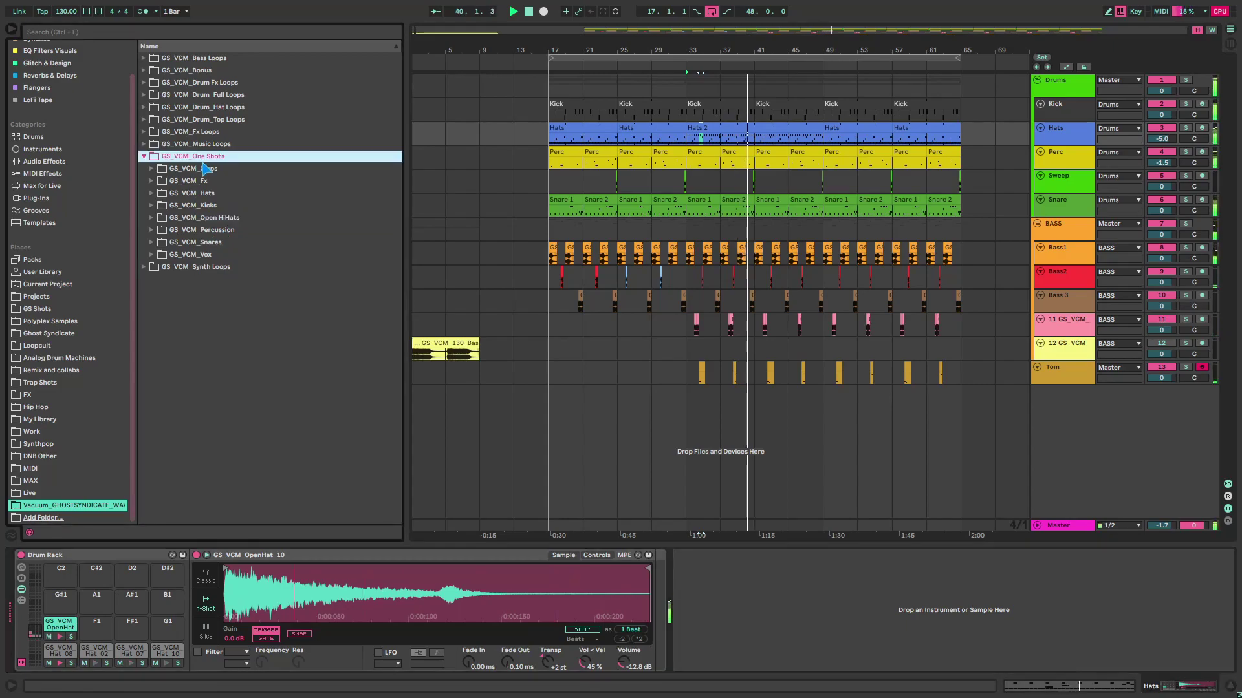
{"action": "key", "text": "Left"}
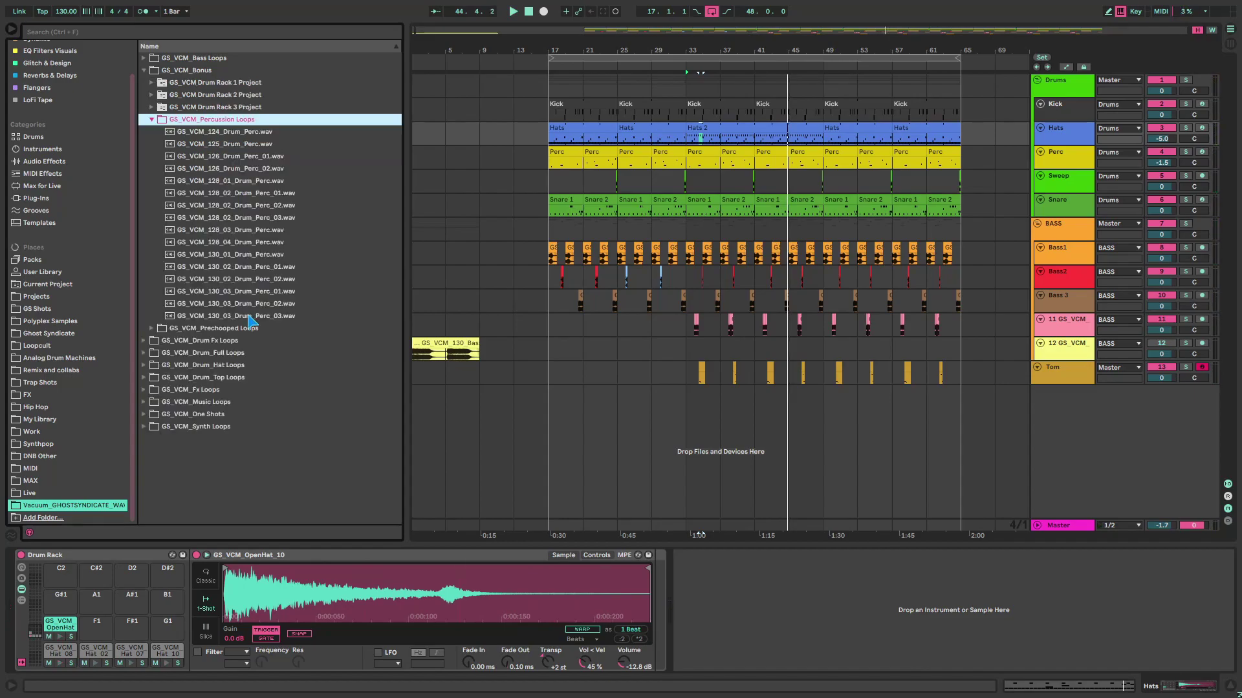
{"action": "left_click", "coordinate": [254, 317]}
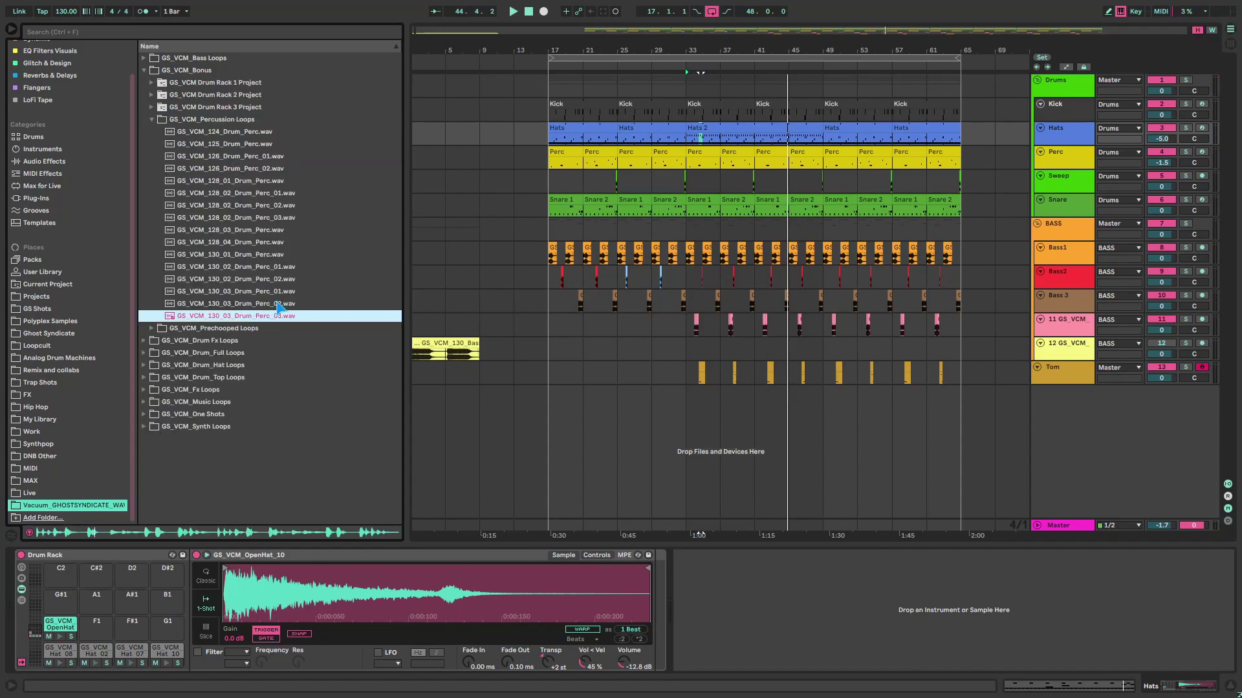
Step: Place GS_VCM_130_03_Drum_Perc_03.wav on a new audio track at bar 17 and set the grid to 1/4
{"action": "left_click_drag", "start_coordinate": [226, 318], "coordinate": [550, 414]}
{"action": "key", "text": "z"}
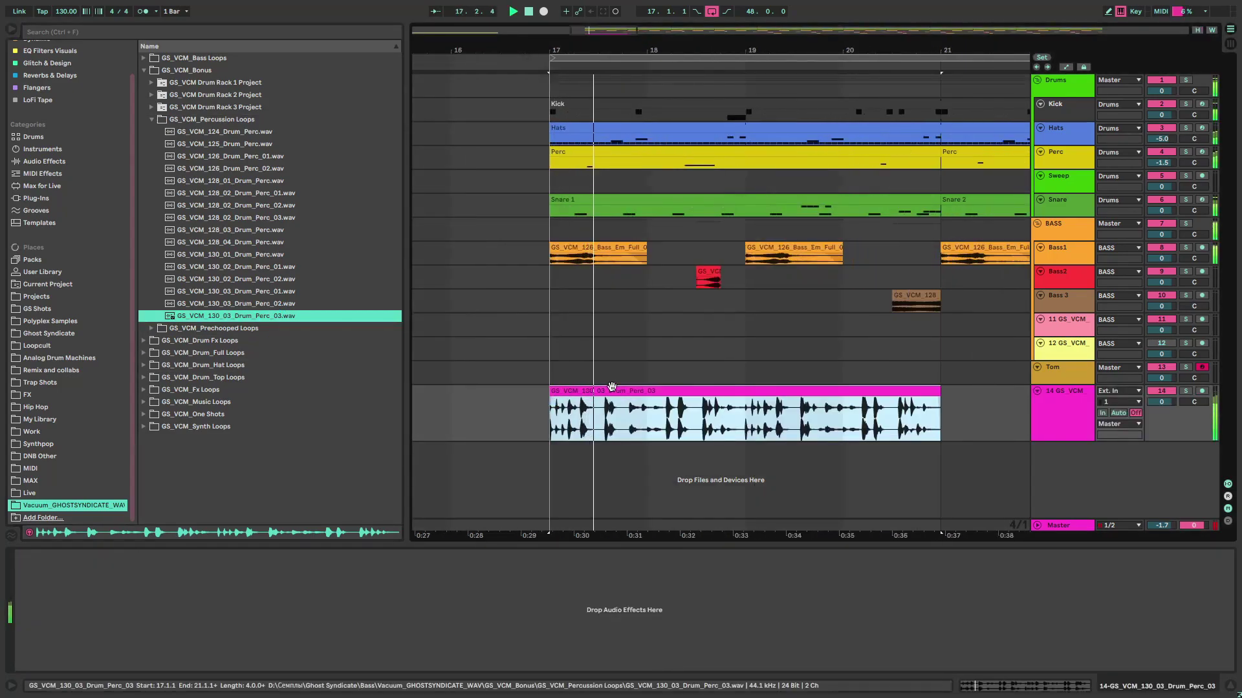
{"action": "right_click", "coordinate": [576, 357]}
{"action": "left_click", "coordinate": [589, 495]}
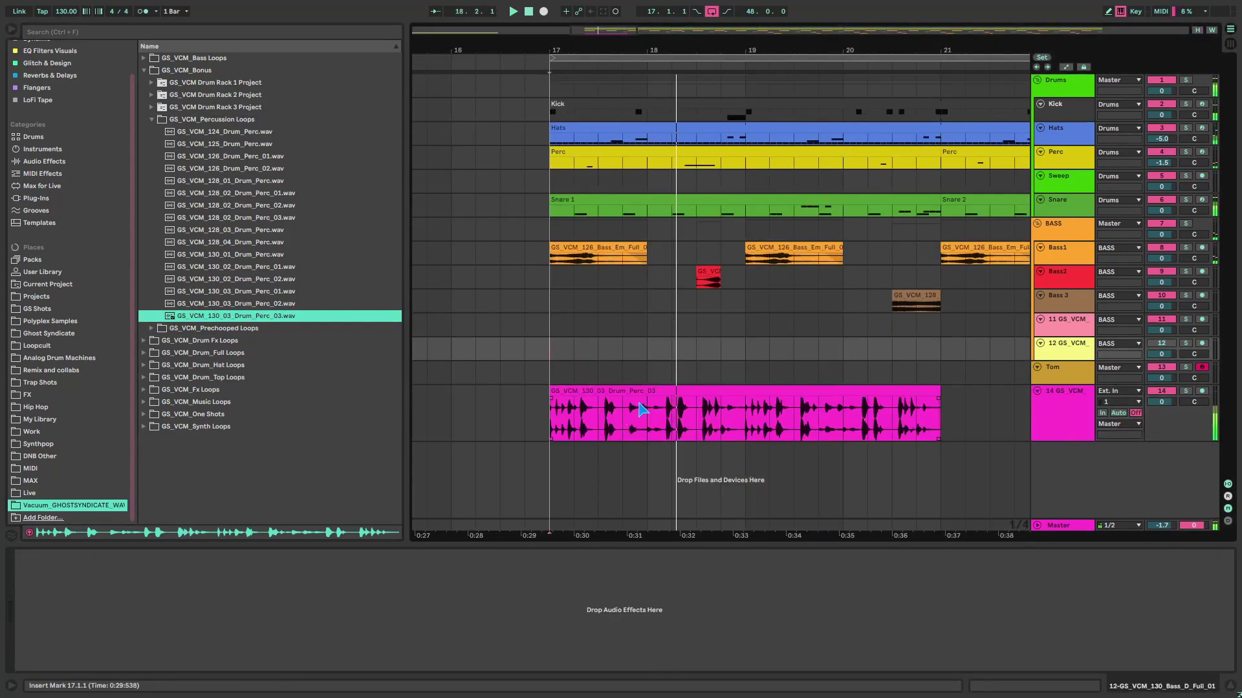
Step: Delete a short section of the new percussion loop in bar 17 and set the grid to 1/8
{"action": "scroll", "coordinate": [637, 410], "scroll_direction": "up", "scroll_amount": 5}
{"action": "left_click_drag", "start_coordinate": [623, 414], "coordinate": [565, 391]}
{"action": "key", "text": "Delete"}
{"action": "left_click_drag", "start_coordinate": [654, 414], "coordinate": [536, 420]}
{"action": "scroll", "coordinate": [646, 412], "scroll_direction": "down", "scroll_amount": 3}
{"action": "right_click", "coordinate": [582, 424]}
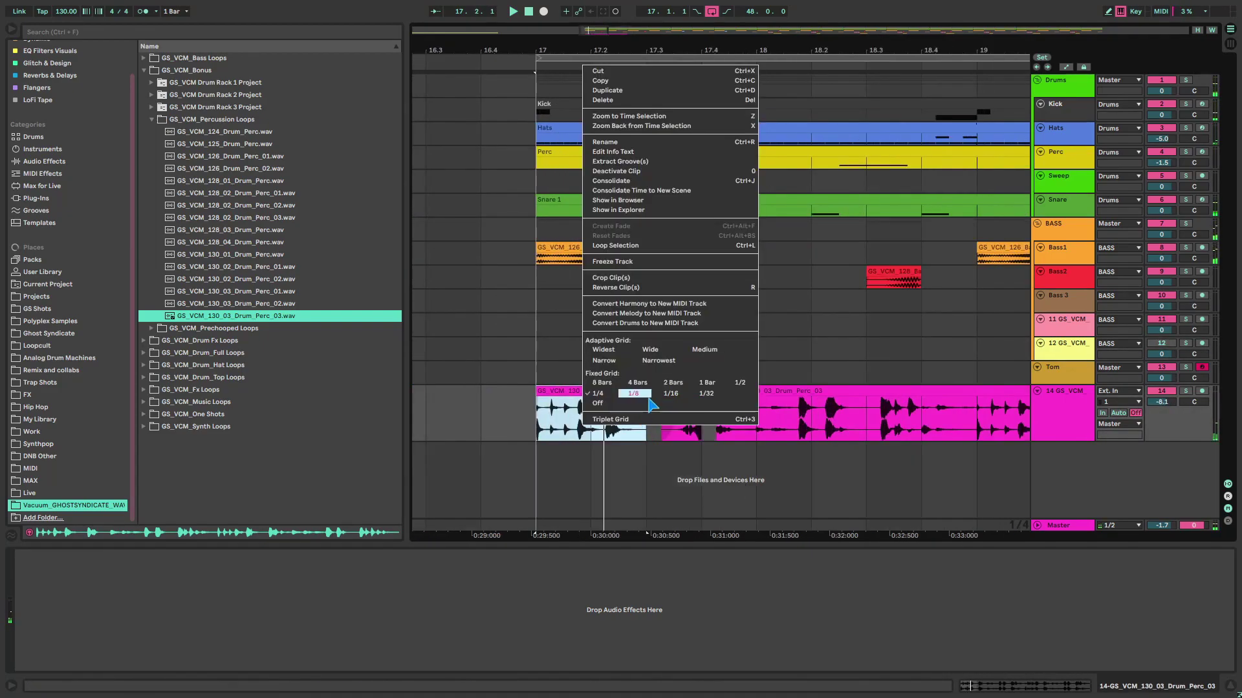
{"action": "left_click", "coordinate": [648, 403]}
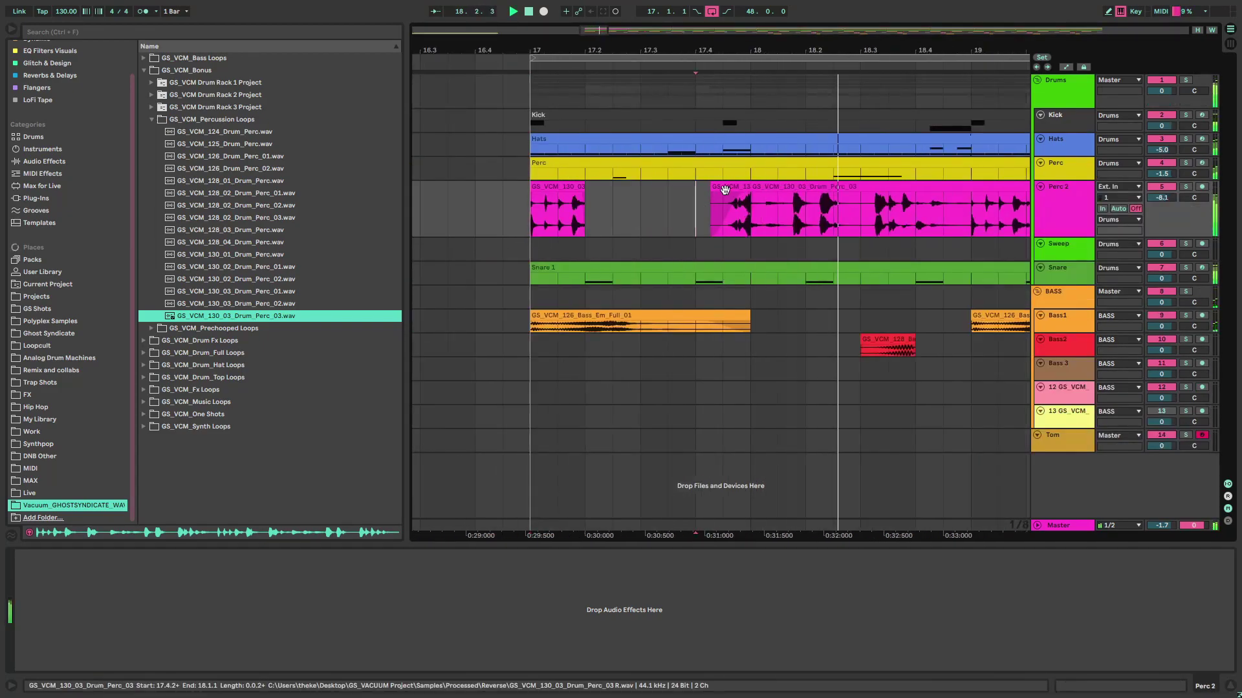
Step: Cut the Perc 2 loop down to short hits in bars 17 and 18 and duplicate the pattern into bars 19 and 20
{"action": "left_click", "coordinate": [980, 215]}
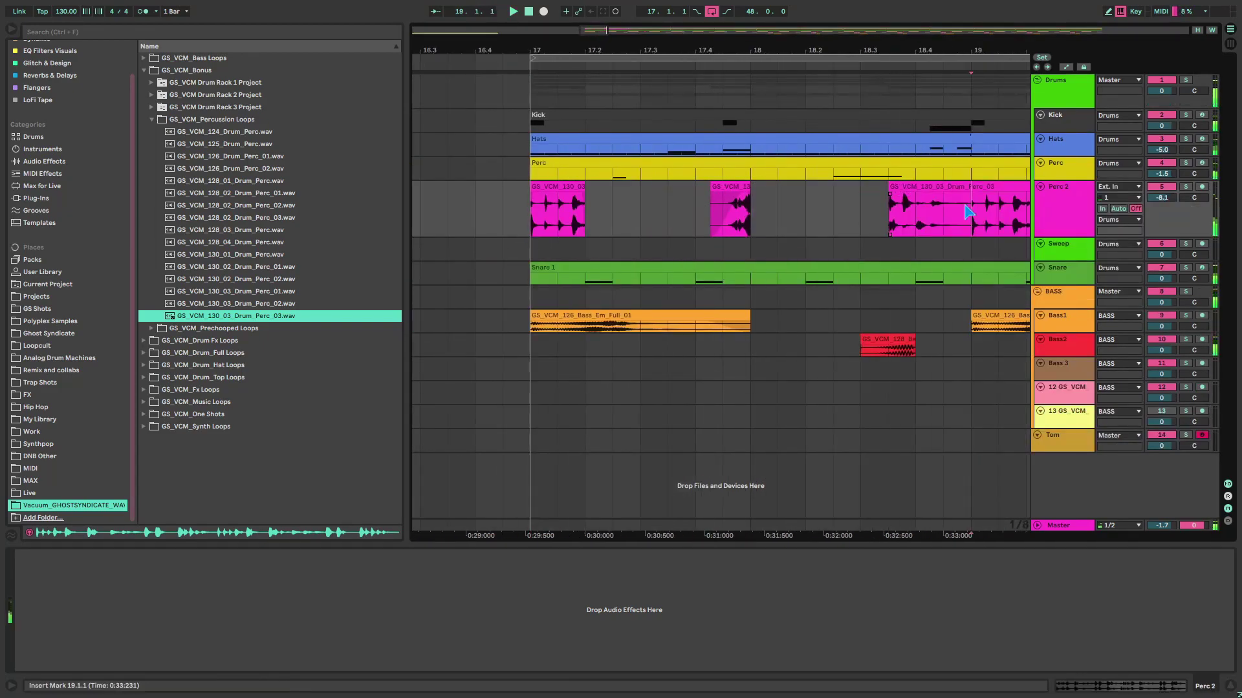
{"action": "scroll", "coordinate": [979, 215], "scroll_direction": "down", "scroll_amount": 5}
{"action": "left_click_drag", "start_coordinate": [1022, 214], "coordinate": [975, 213]}
{"action": "scroll", "coordinate": [975, 214], "scroll_direction": "up", "scroll_amount": 5}
{"action": "key", "text": "space"}
{"action": "left_click_drag", "start_coordinate": [726, 187], "coordinate": [738, 187]}
{"action": "left_click_drag", "start_coordinate": [747, 187], "coordinate": [994, 202]}
{"action": "key", "text": "ctrl+d"}
{"action": "scroll", "coordinate": [752, 214], "scroll_direction": "down", "scroll_amount": 2}
{"action": "scroll", "coordinate": [750, 214], "scroll_direction": "up", "scroll_amount": 2}
{"action": "left_click", "coordinate": [800, 188]}
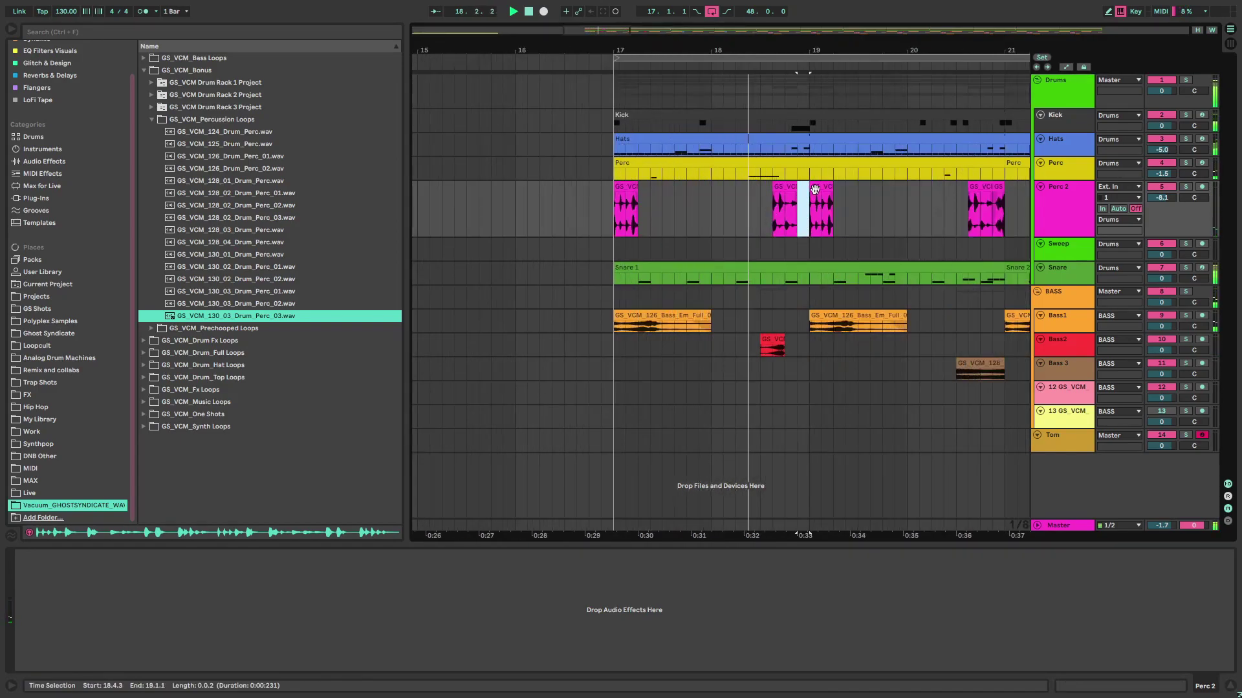
Step: Set the grid to 4 bars and duplicate the four-bar Perc 2 pattern until it fills bars 17 to 33
{"action": "scroll", "coordinate": [849, 208], "scroll_direction": "down", "scroll_amount": 3}
{"action": "right_click", "coordinate": [936, 213]}
{"action": "left_click", "coordinate": [987, 326]}
{"action": "left_click_drag", "start_coordinate": [913, 222], "coordinate": [553, 219]}
{"action": "scroll", "coordinate": [739, 223], "scroll_direction": "down", "scroll_amount": 3}
{"action": "key", "text": "ctrl+d"}
{"action": "scroll", "coordinate": [757, 228], "scroll_direction": "down", "scroll_amount": 3}
{"action": "key", "text": "ctrl+d"}
{"action": "key", "text": "ctrl+d"}
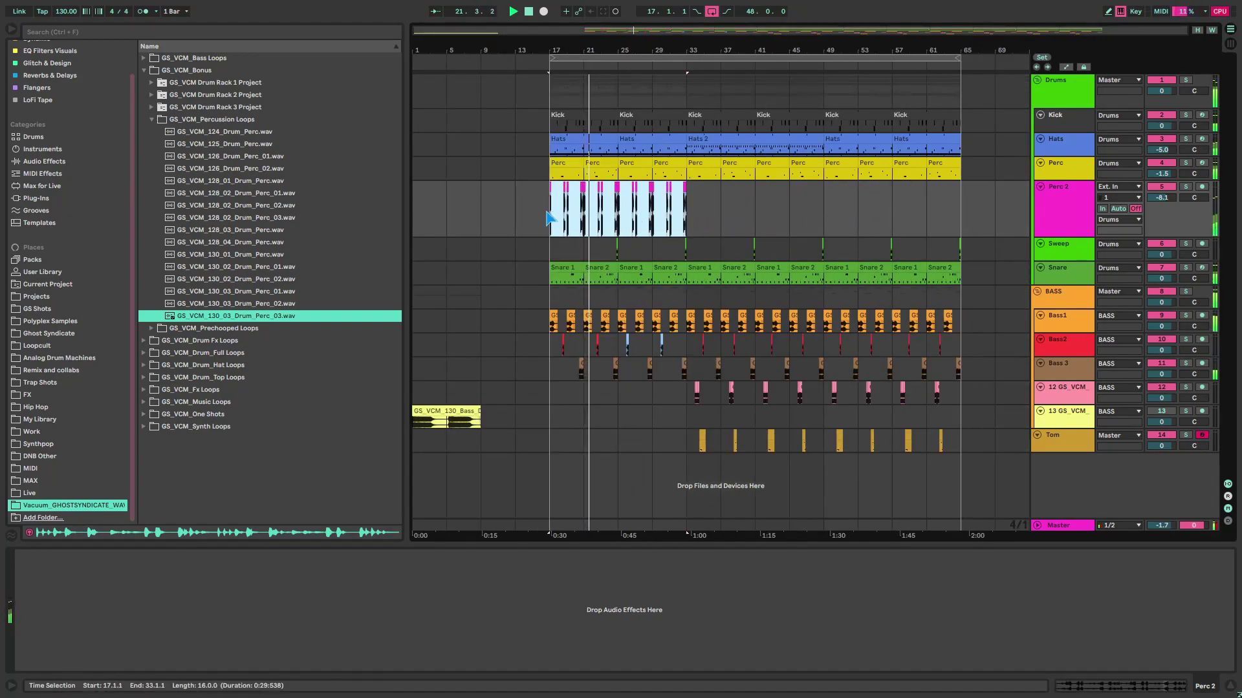
Step: Move the Perc 2 clips to start at bar 33 and duplicate them to fill bars 49 to 65
{"action": "key", "text": "Right"}
{"action": "key", "text": "Right"}
{"action": "key", "text": "Right"}
{"action": "key", "text": "Right"}
{"action": "key", "text": "Right"}
{"action": "key", "text": "Left"}
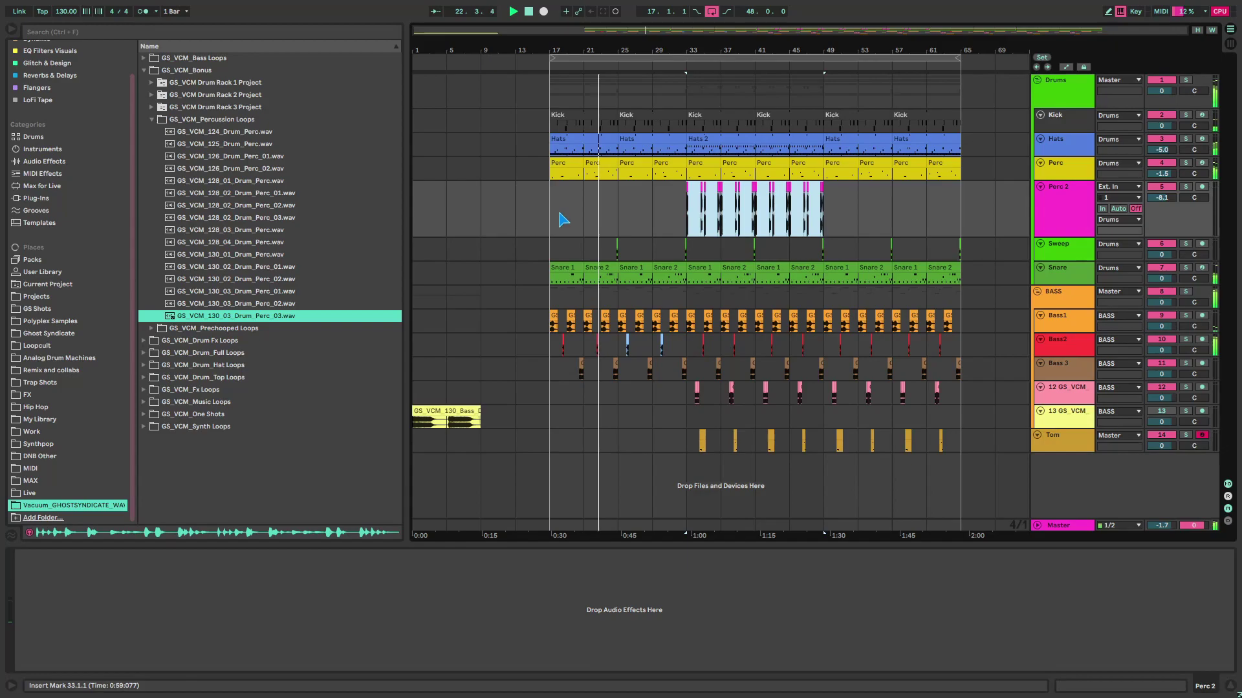
{"action": "key", "text": "ctrl+d"}
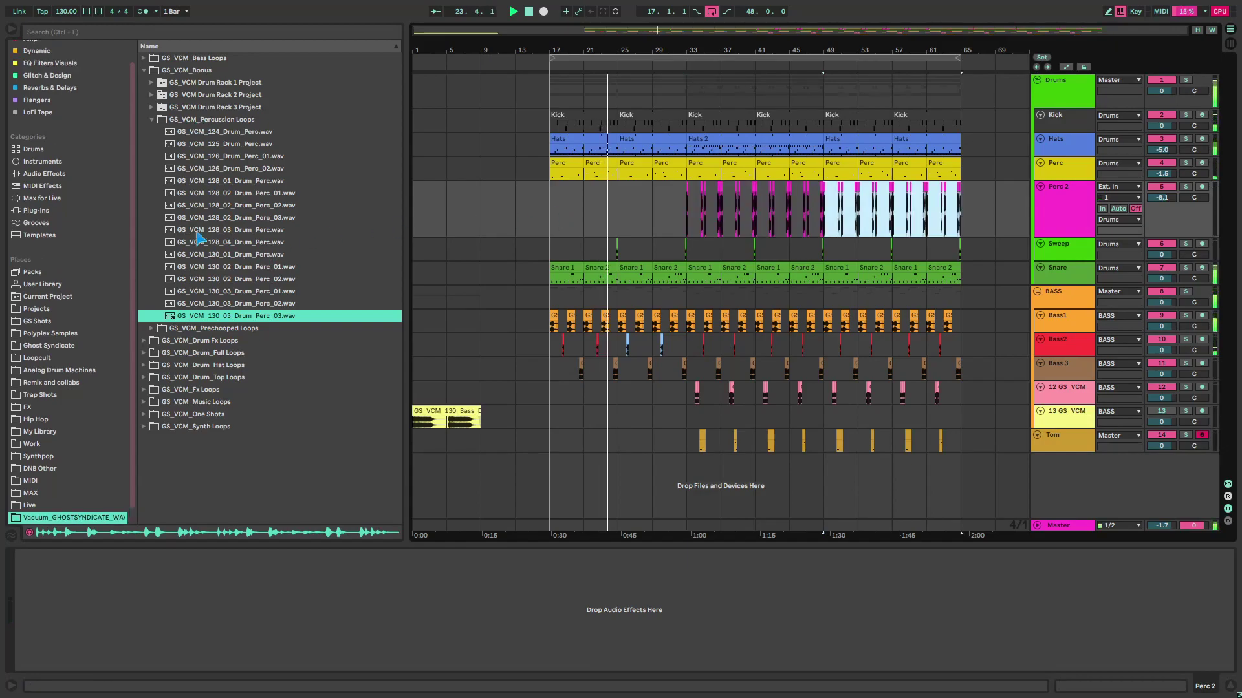
Step: Audition the bonus percussion loops from GS_VCM_130_03_Drum_Perc_01.wav up to GS_VCM_130_01_Drum_Perc.wav
{"action": "left_click", "coordinate": [239, 292]}
{"action": "key", "text": "Up"}
{"action": "key", "text": "Up"}
{"action": "key", "text": "Up"}
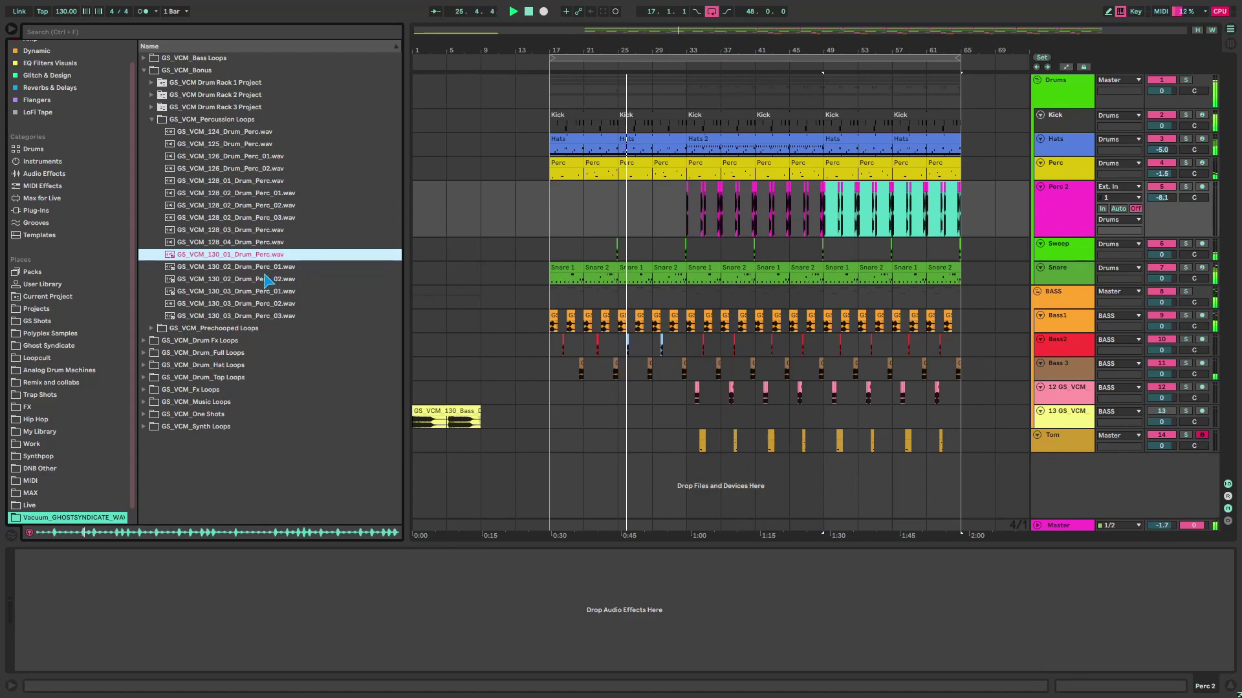
Step: Insert an audio track named Perc 3 below Perc 2 and place GS_VCM_130_01_Drum_Perc.wav on it at bar 29
{"action": "right_click", "coordinate": [1061, 211]}
{"action": "left_click", "coordinate": [1081, 303]}
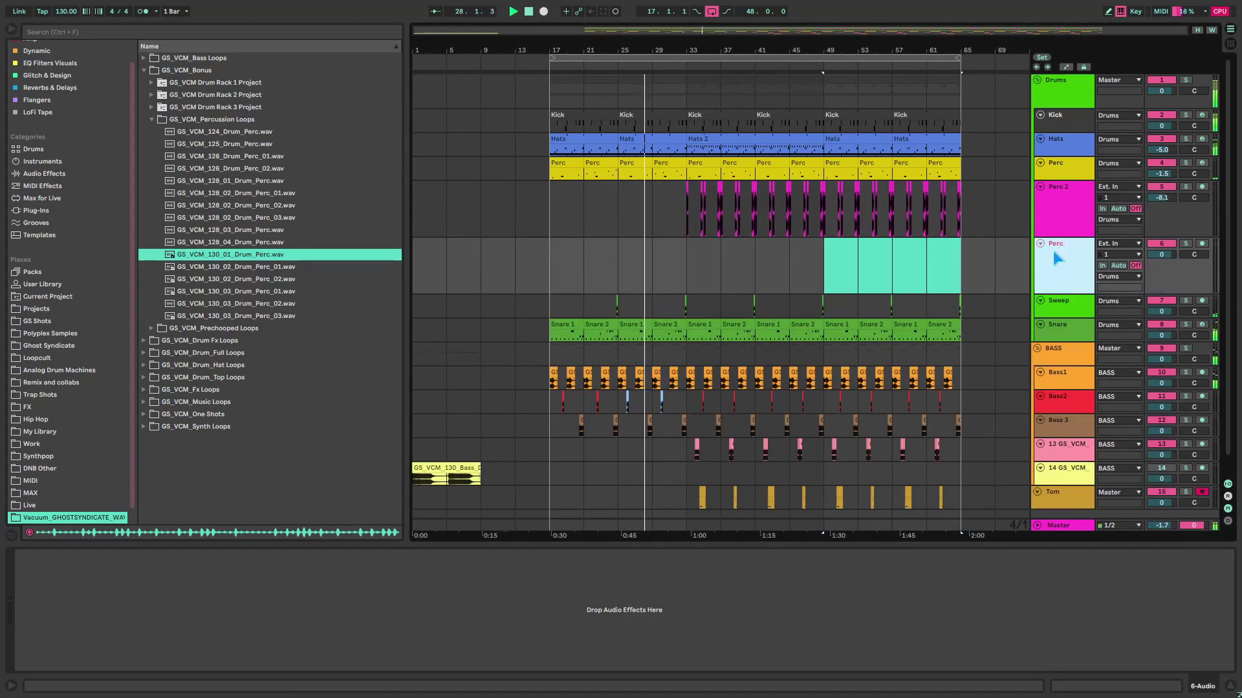
{"action": "left_click_drag", "start_coordinate": [249, 256], "coordinate": [666, 263]}
Step: Lower the Perc 3 track volume to -12.0 dB and move its loop to bar 33
{"action": "left_click_drag", "start_coordinate": [1162, 254], "coordinate": [1161, 278]}
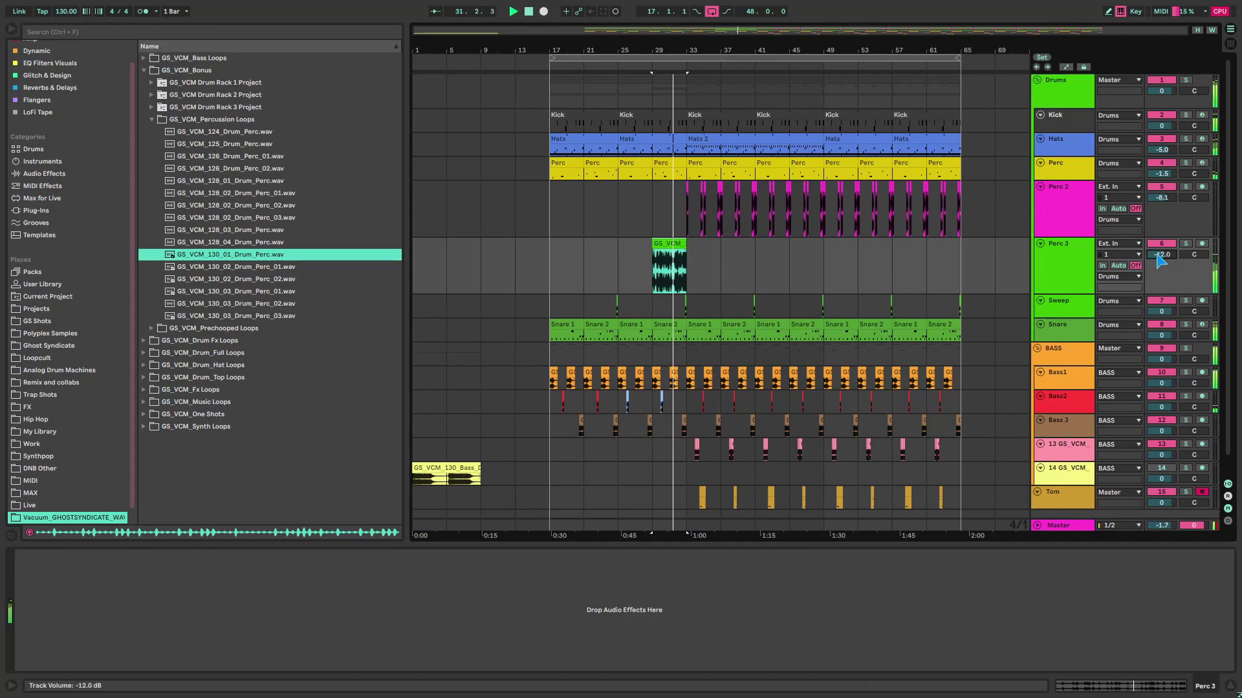
{"action": "left_click_drag", "start_coordinate": [656, 259], "coordinate": [679, 251]}
{"action": "scroll", "coordinate": [677, 250], "scroll_direction": "up", "scroll_amount": 10}
Step: Using a 1/4 grid, clear the Perc track from bar 32 to 32.4 and the Kick from bar 32 to 33.2
{"action": "right_click", "coordinate": [722, 248]}
{"action": "left_click", "coordinate": [738, 575]}
{"action": "left_click", "coordinate": [597, 259]}
{"action": "key", "text": "space"}
{"action": "key", "text": "space"}
{"action": "left_click_drag", "start_coordinate": [695, 172], "coordinate": [766, 167]}
{"action": "key", "text": "Delete"}
{"action": "left_click_drag", "start_coordinate": [695, 126], "coordinate": [806, 129]}
{"action": "key", "text": "Delete"}
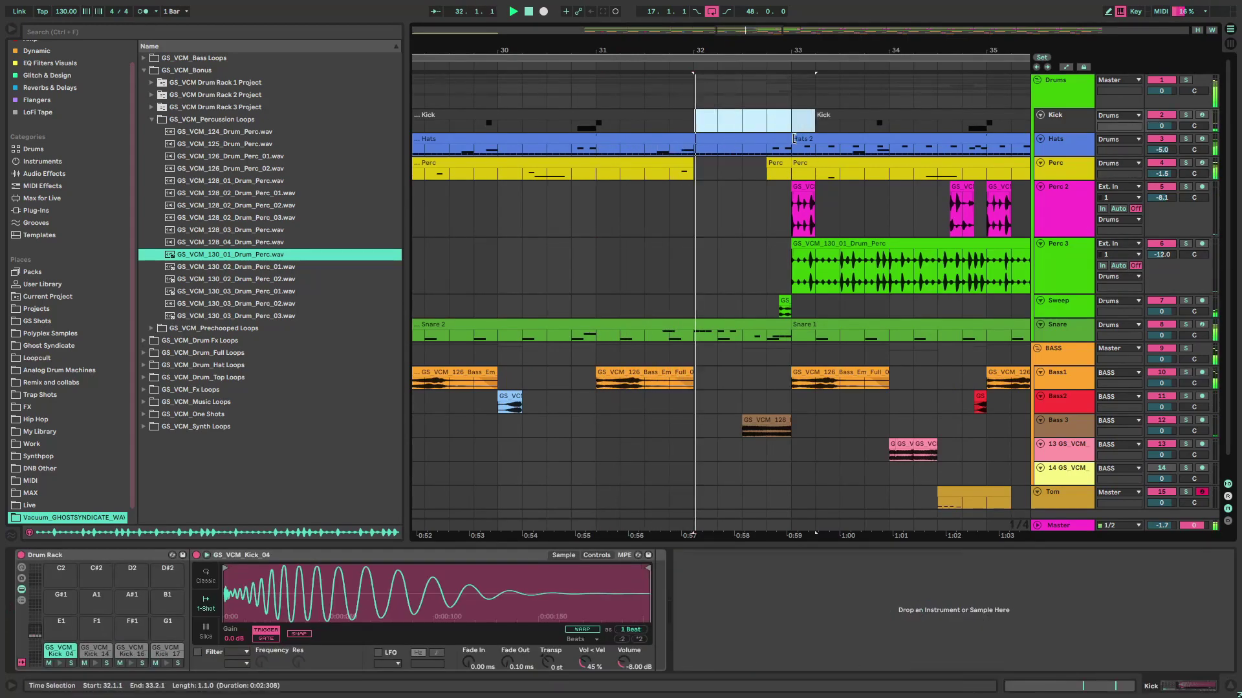
Step: Delete the Bass 3 clip in the second half of bar 32
{"action": "left_click", "coordinate": [766, 432]}
{"action": "scroll", "coordinate": [749, 369], "scroll_direction": "down", "scroll_amount": 1}
{"action": "key", "text": "Delete"}
Step: Split the Perc 3 loop at 36.3 and copy its last section ahead of bar 33 so that it fills bar 32
{"action": "left_click", "coordinate": [795, 226]}
{"action": "scroll", "coordinate": [813, 251], "scroll_direction": "down", "scroll_amount": 4}
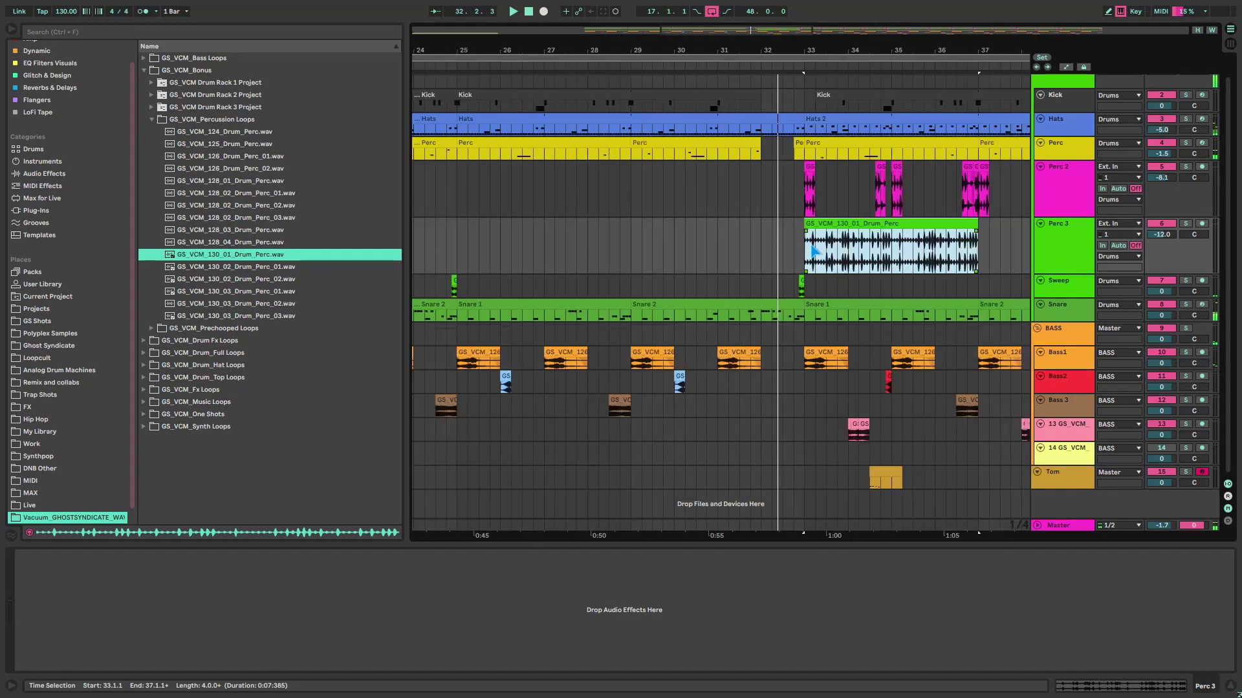
{"action": "left_click", "coordinate": [957, 243]}
{"action": "key", "text": "ctrl+e"}
{"action": "left_click_drag", "start_coordinate": [962, 225], "coordinate": [735, 230]}
{"action": "left_click", "coordinate": [751, 234]}
{"action": "key", "text": "space"}
{"action": "scroll", "coordinate": [783, 233], "scroll_direction": "up", "scroll_amount": 4}
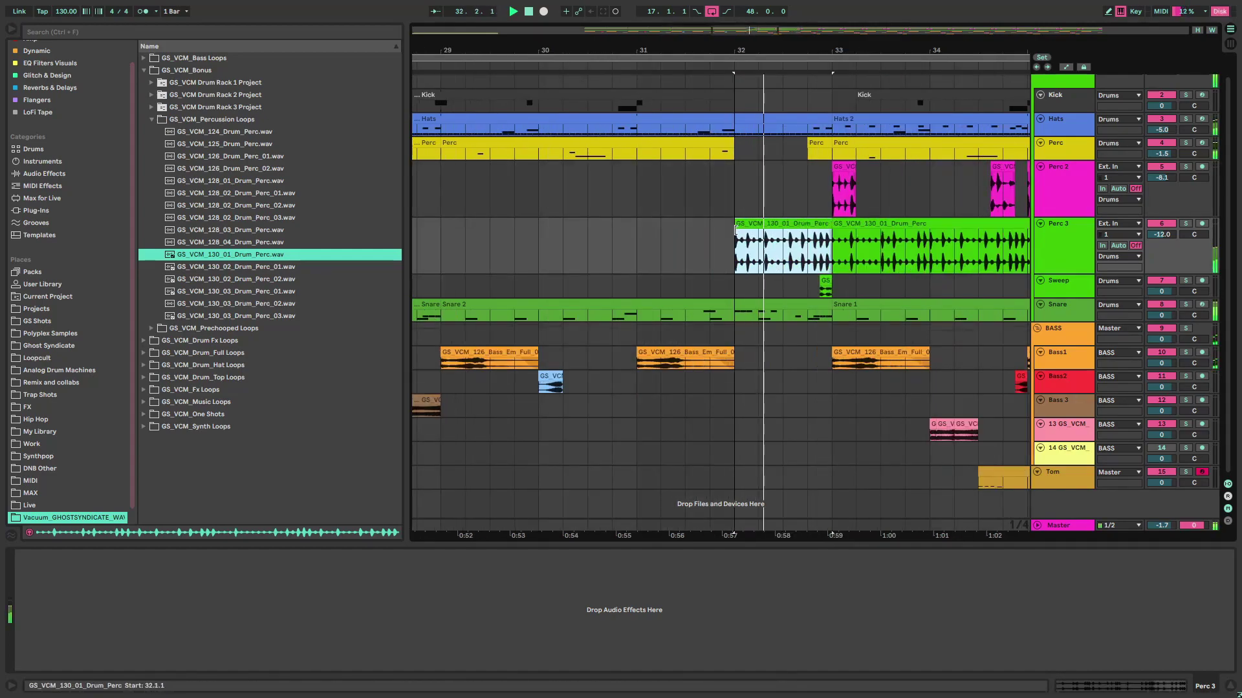
Step: Play back the transition into bar 33 starting from 31.3
{"action": "left_click", "coordinate": [687, 243]}
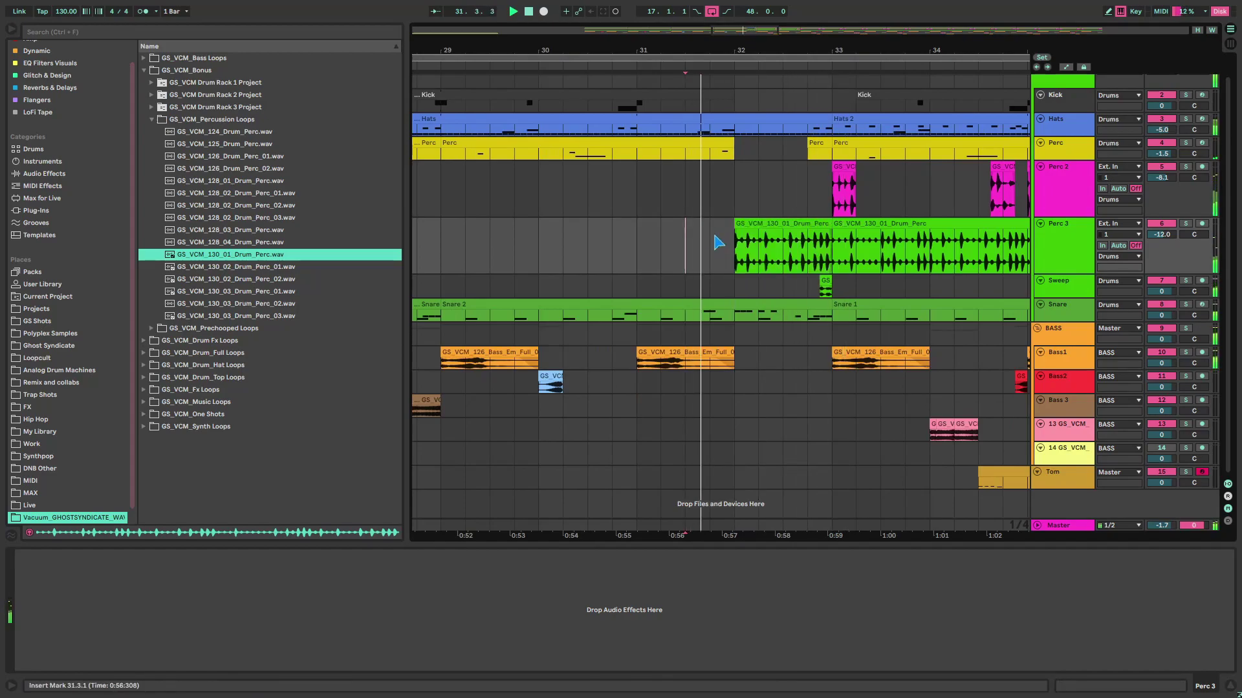
{"action": "scroll", "coordinate": [714, 245], "scroll_direction": "down", "scroll_amount": 5}
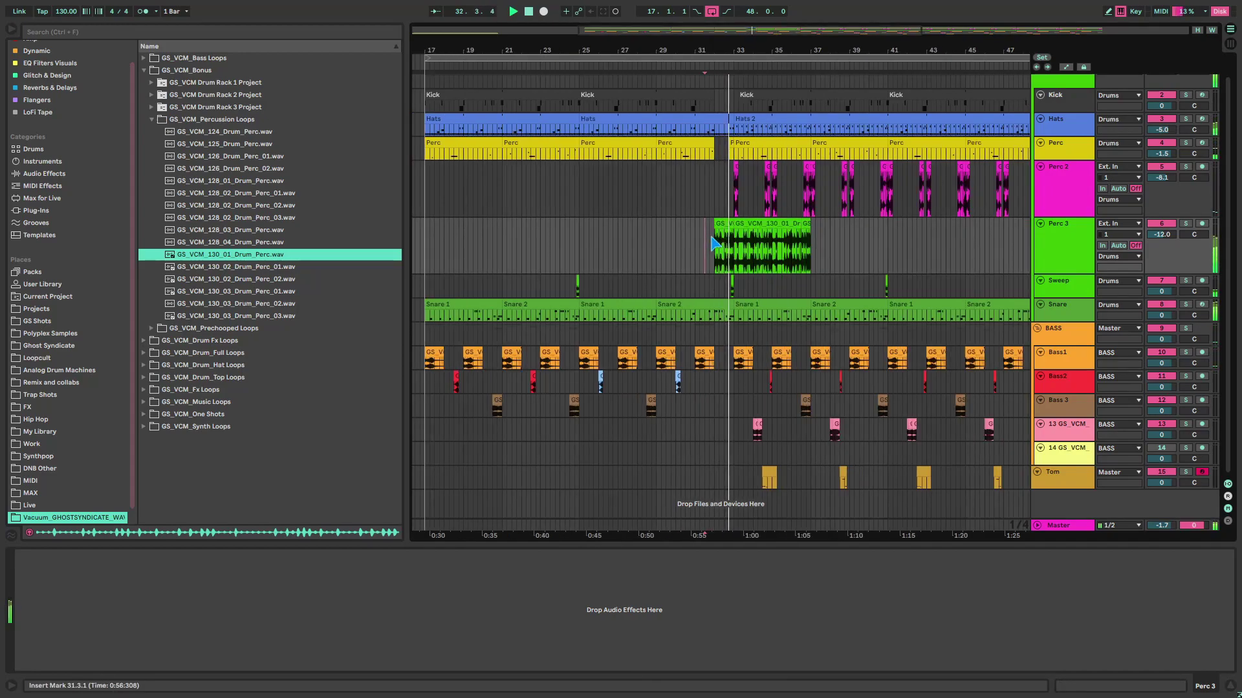
{"action": "scroll", "coordinate": [711, 238], "scroll_direction": "down", "scroll_amount": 3}
{"action": "right_click", "coordinate": [757, 238]}
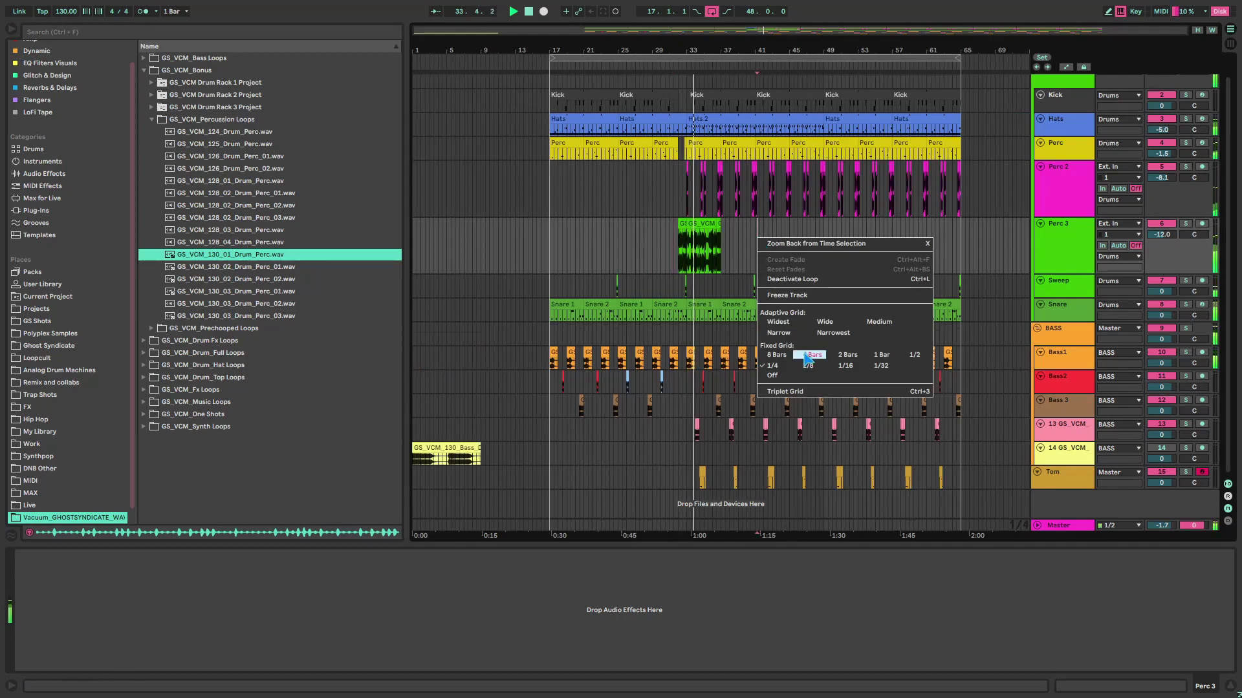
{"action": "key", "text": "Escape"}
Step: Extend the Kick clip's start back to 32.4 and play the transition, checking the Sweep clip before bar 33
{"action": "scroll", "coordinate": [798, 318], "scroll_direction": "up", "scroll_amount": 6}
{"action": "left_click", "coordinate": [619, 102]}
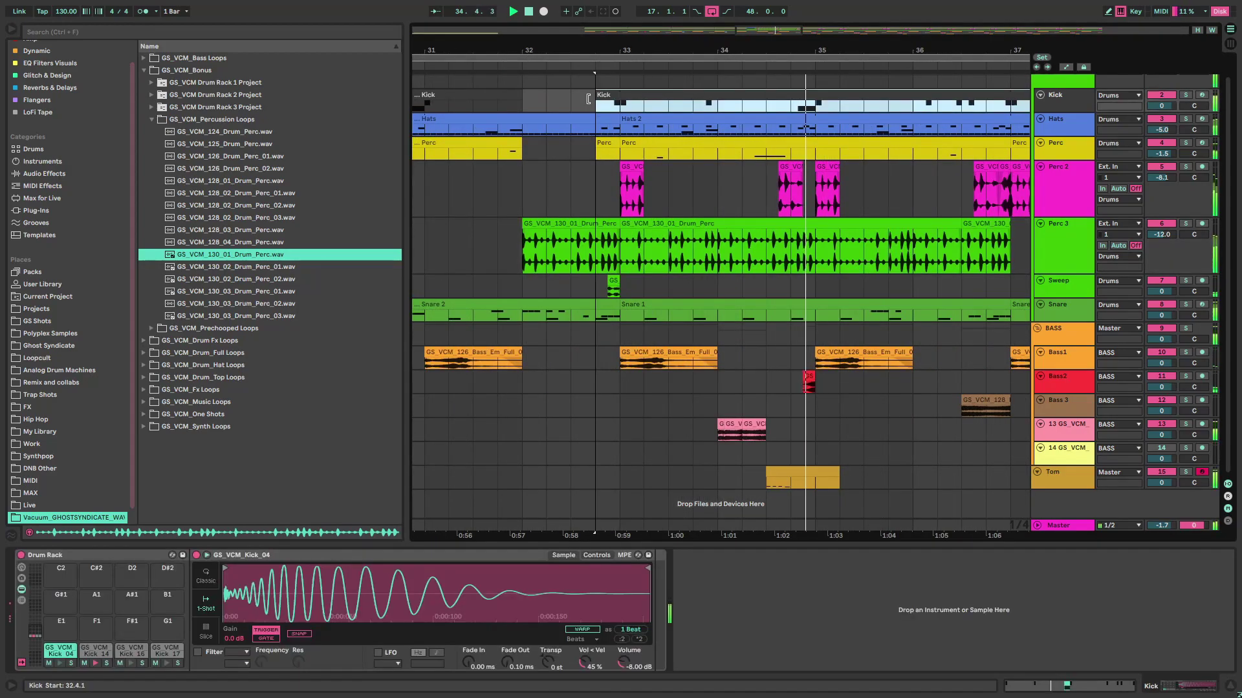
{"action": "left_click_drag", "start_coordinate": [619, 102], "coordinate": [580, 105]}
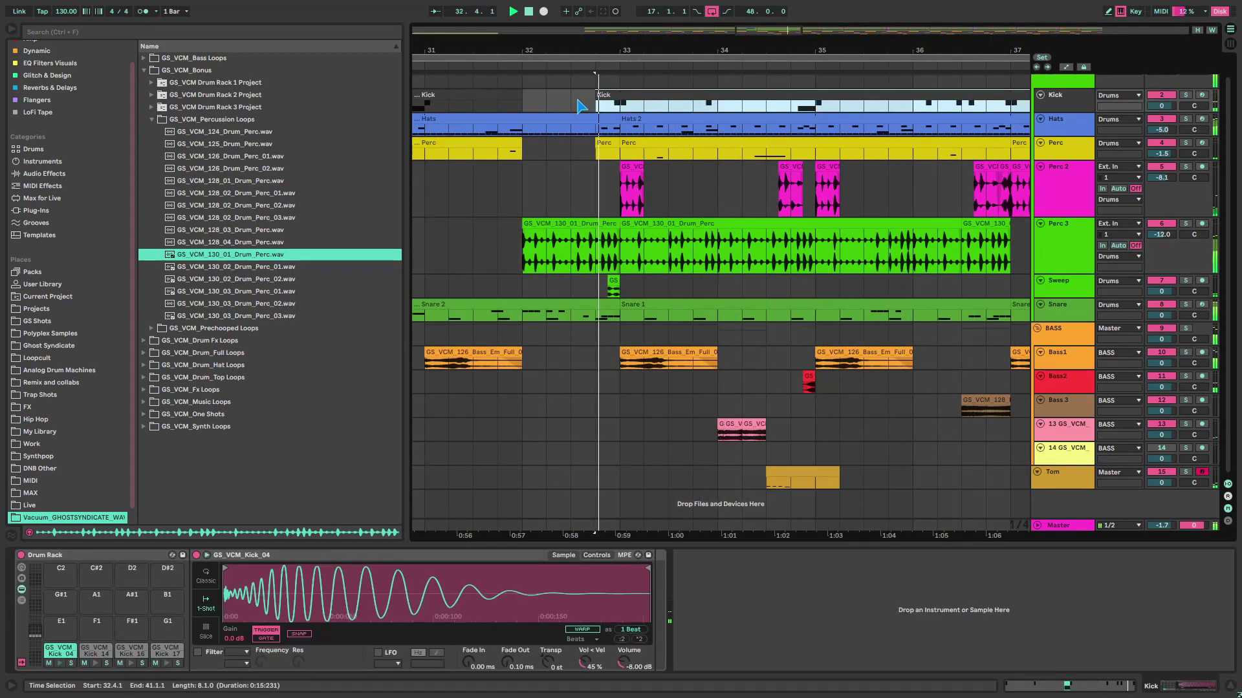
{"action": "left_click", "coordinate": [469, 209]}
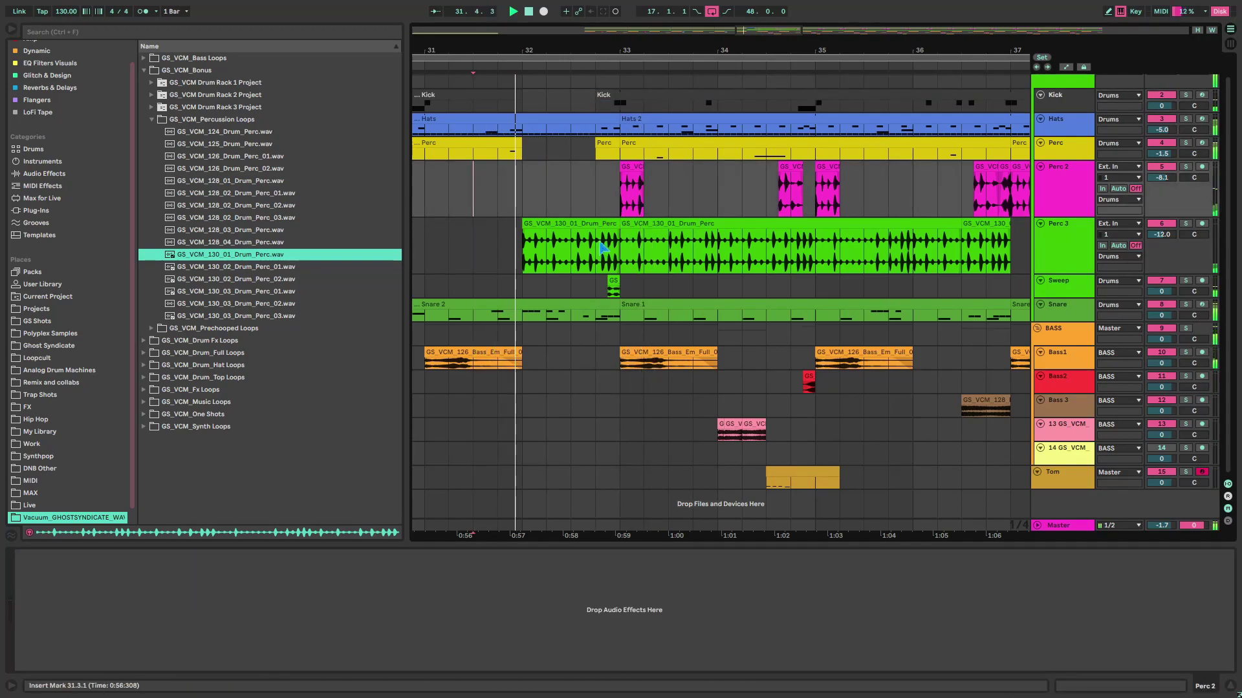
{"action": "left_click", "coordinate": [614, 280]}
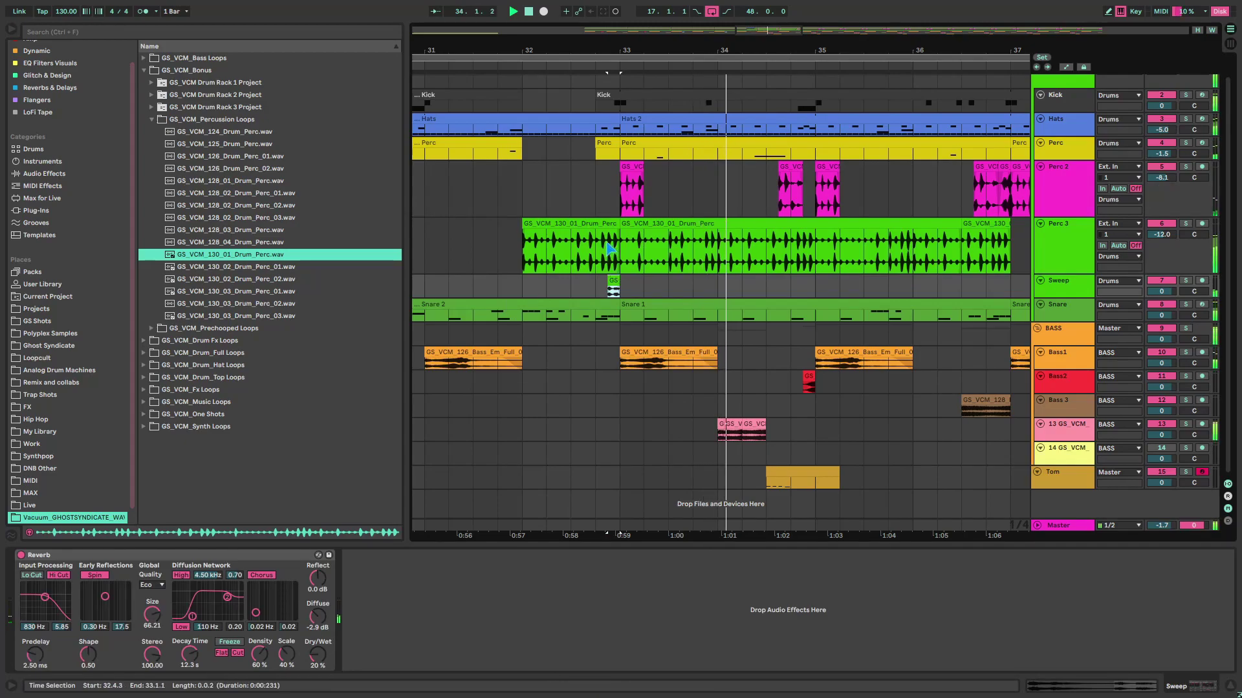
Step: Set the arrangement grid to 8 bars
{"action": "scroll", "coordinate": [711, 266], "scroll_direction": "down", "scroll_amount": 5}
{"action": "right_click", "coordinate": [807, 252]}
{"action": "left_click", "coordinate": [834, 366]}
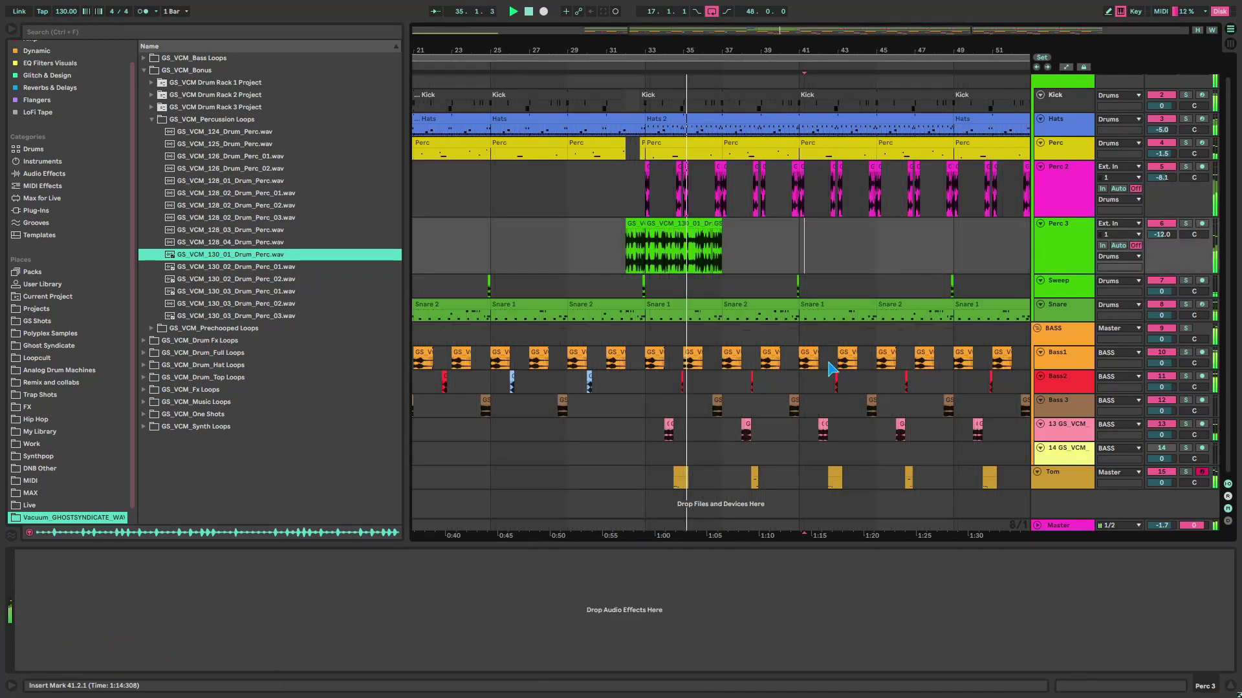
{"action": "scroll", "coordinate": [836, 259], "scroll_direction": "up", "scroll_amount": 2}
{"action": "right_click", "coordinate": [836, 248]}
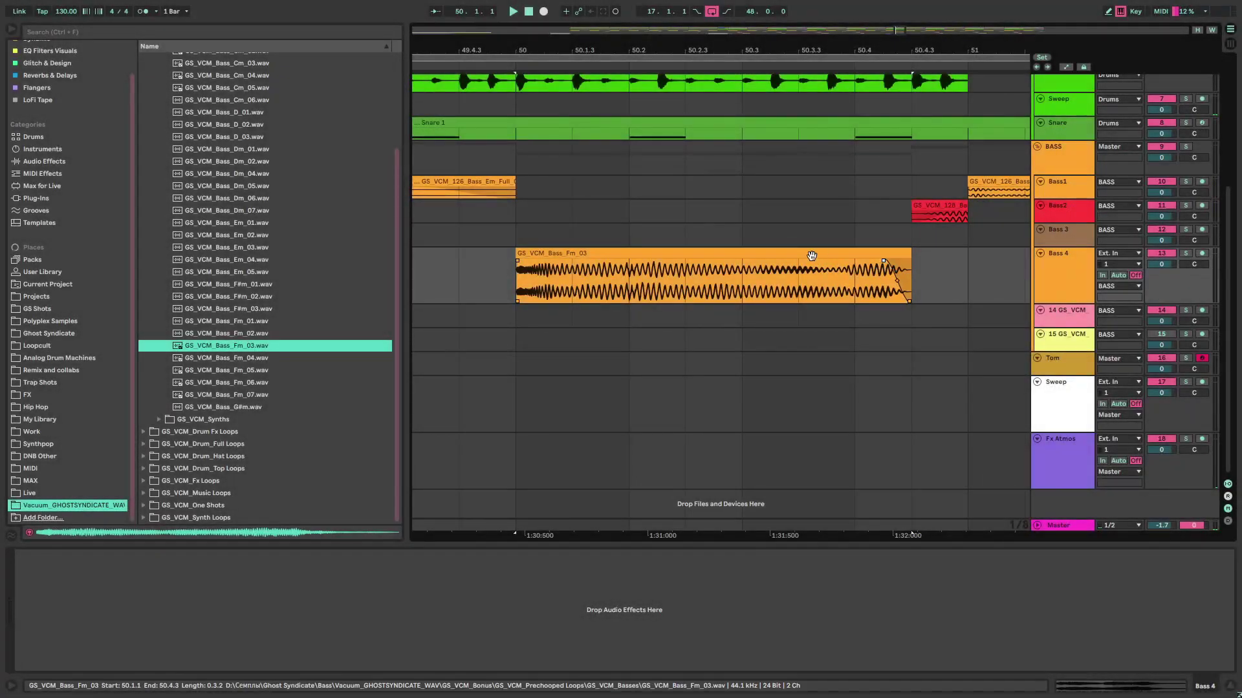
Step: Play back the GS_VCM_Bass_Fm_03 clip at bar 50 on Bass 4 and audition the GS_VCM_Bass_Fm_02 sample
{"action": "left_click", "coordinate": [557, 278]}
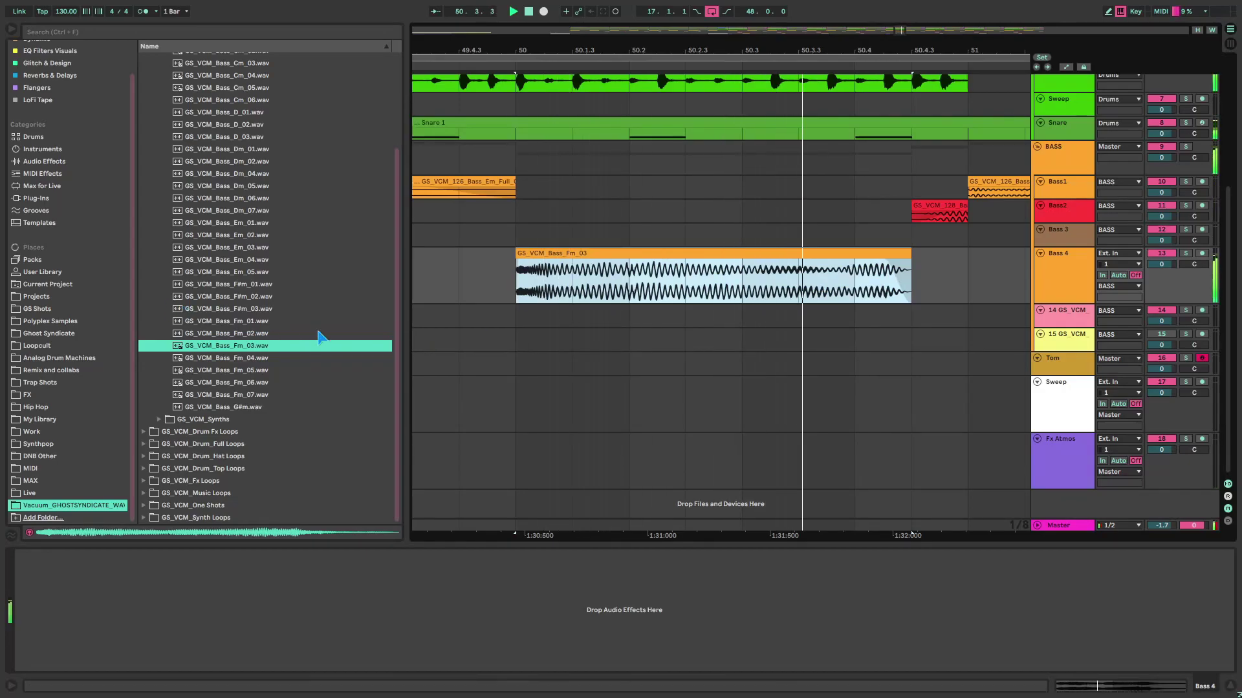
{"action": "key", "text": "space"}
{"action": "left_click", "coordinate": [235, 338]}
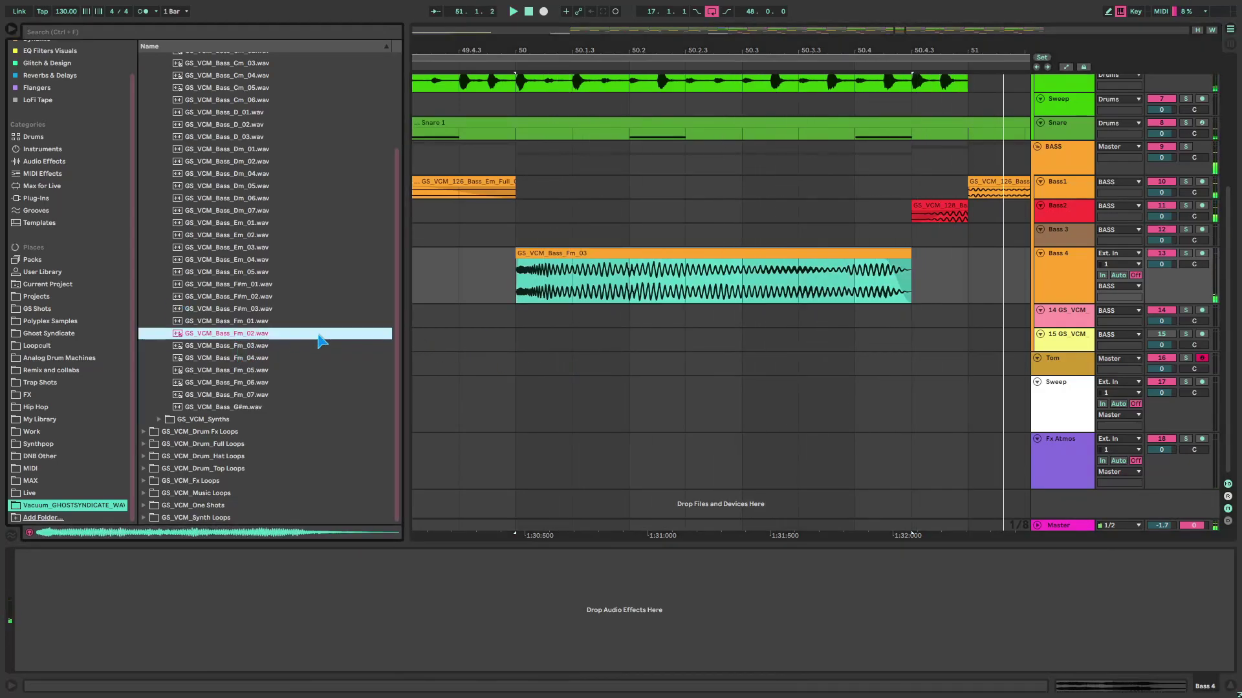
Step: Place GS_VCM_Bass_Fm_02 on Bass 4 at bar 54 and clear the Bass F#m track below it from 53.4.3 to 54.3.3
{"action": "scroll", "coordinate": [748, 312], "scroll_direction": "down", "scroll_amount": 5}
{"action": "left_click_drag", "start_coordinate": [246, 339], "coordinate": [888, 254]}
{"action": "scroll", "coordinate": [894, 270], "scroll_direction": "up", "scroll_amount": 5}
{"action": "left_click_drag", "start_coordinate": [822, 315], "coordinate": [973, 317]}
{"action": "key", "text": "Delete"}
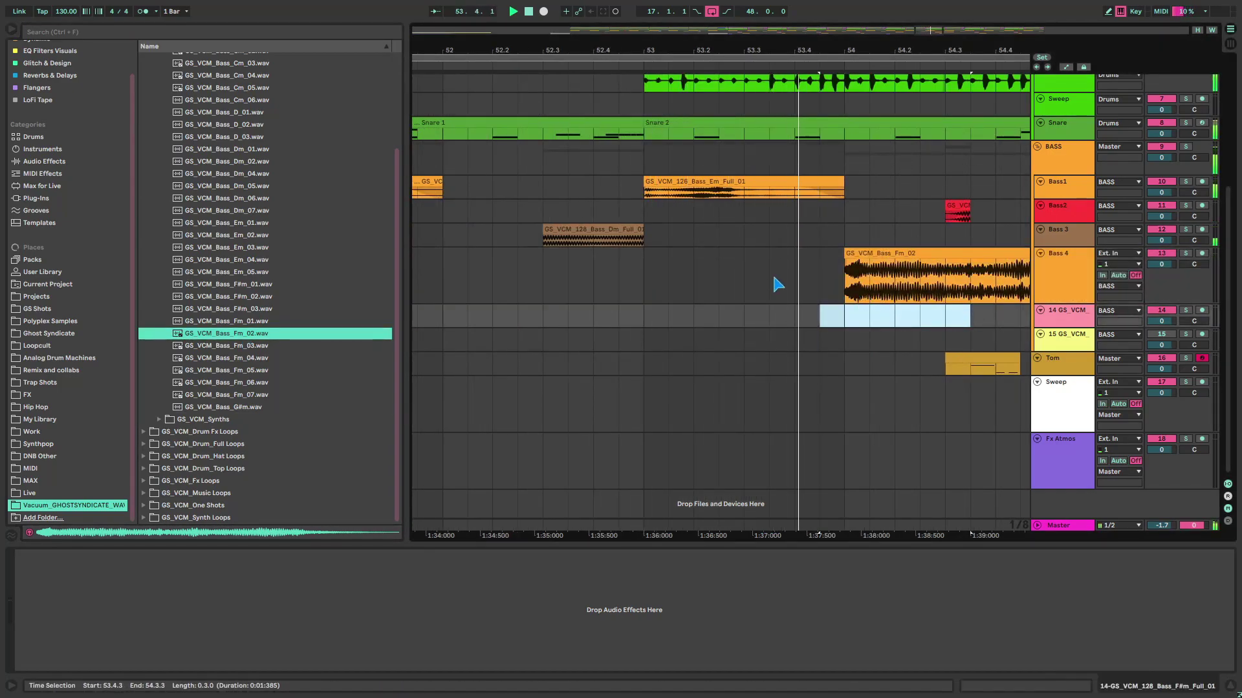
Step: Cut the range from 55.1 to 55.2.3 out of the Bass_Fm_02 clip on Bass 4 and reverse the remaining tail
{"action": "scroll", "coordinate": [774, 278], "scroll_direction": "down", "scroll_amount": 5}
{"action": "scroll", "coordinate": [838, 272], "scroll_direction": "up", "scroll_amount": 5}
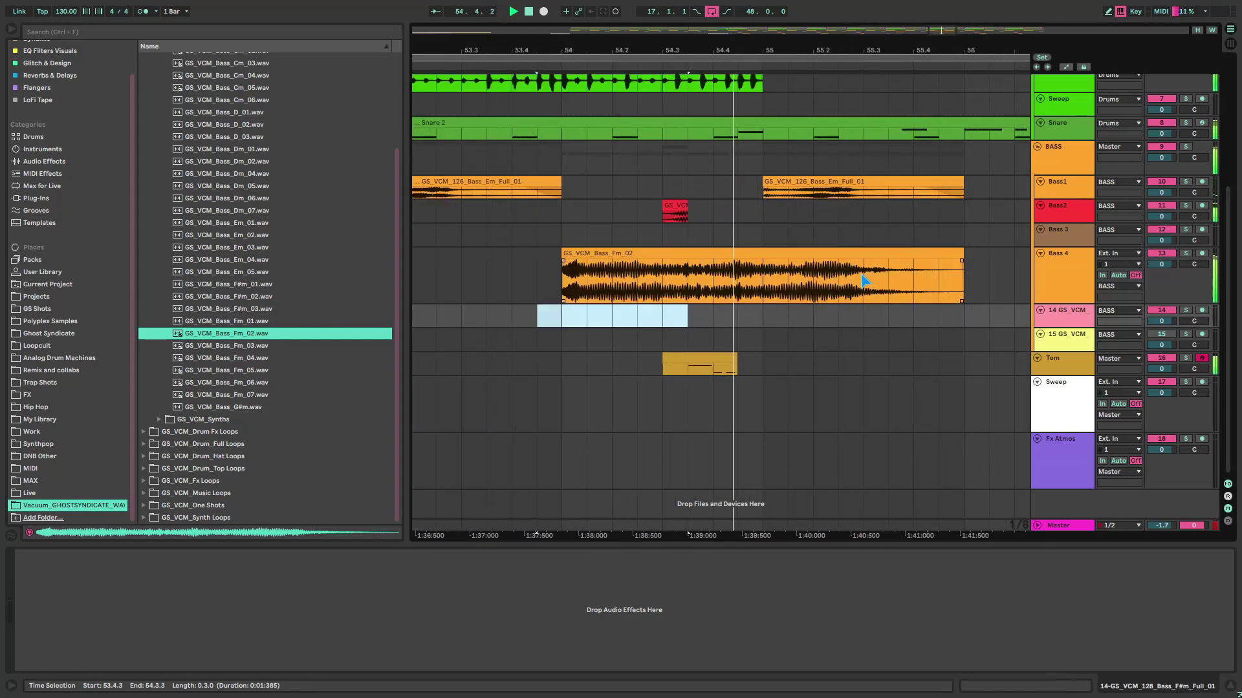
{"action": "key", "text": "space"}
{"action": "left_click_drag", "start_coordinate": [760, 280], "coordinate": [841, 278]}
{"action": "key", "text": "Delete"}
{"action": "left_click", "coordinate": [901, 253]}
{"action": "key", "text": "Delete"}
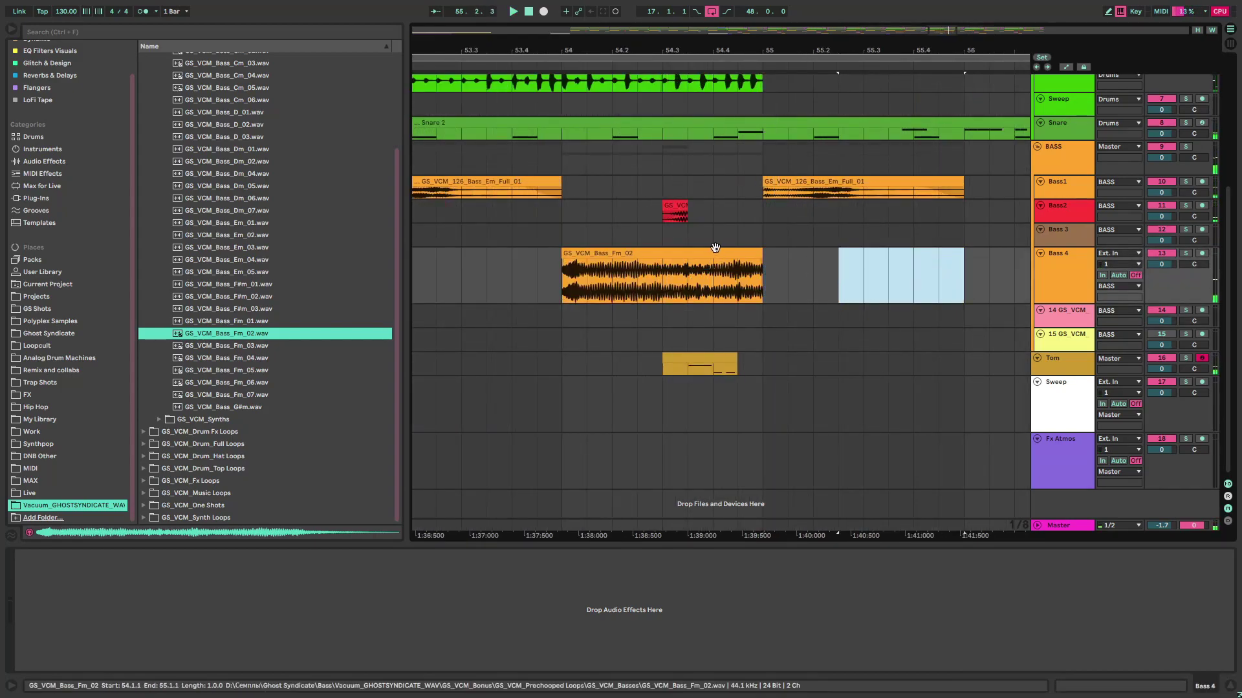
{"action": "key", "text": "ctrl+z"}
Step: Play back the Bass 4 edit around bar 55 and select the Bass2 clip at 54.3
{"action": "key", "text": "space"}
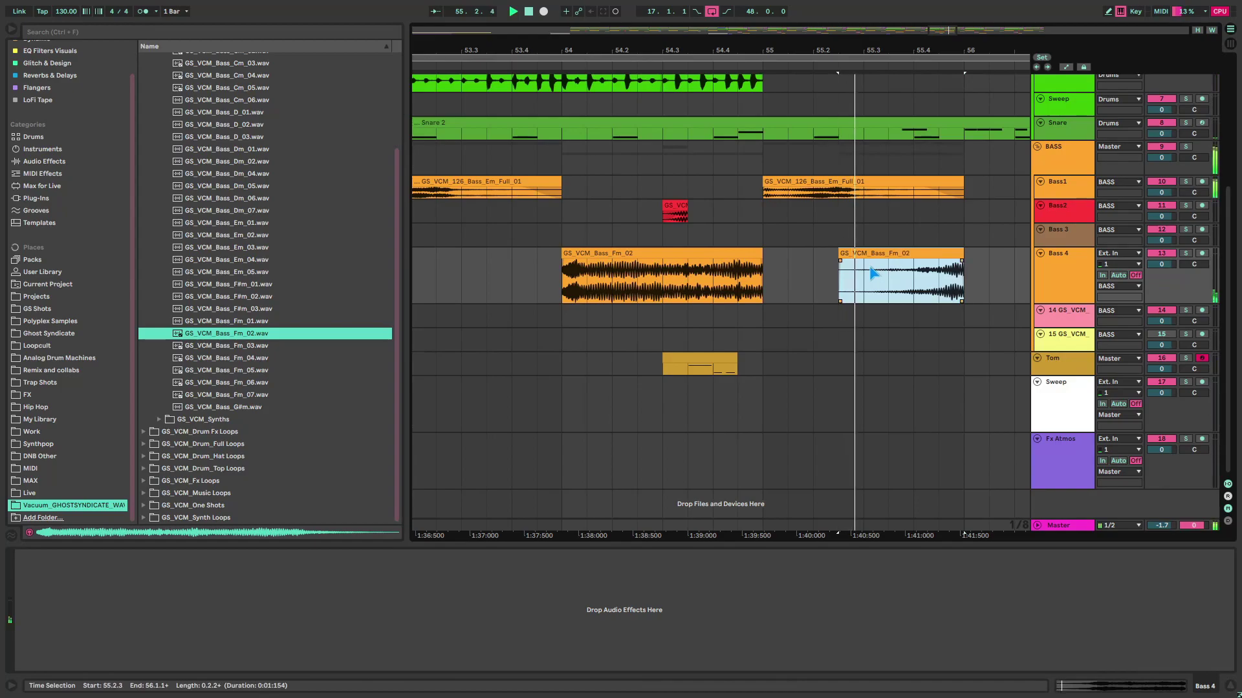
{"action": "left_click", "coordinate": [612, 213]}
{"action": "left_click", "coordinate": [681, 207]}
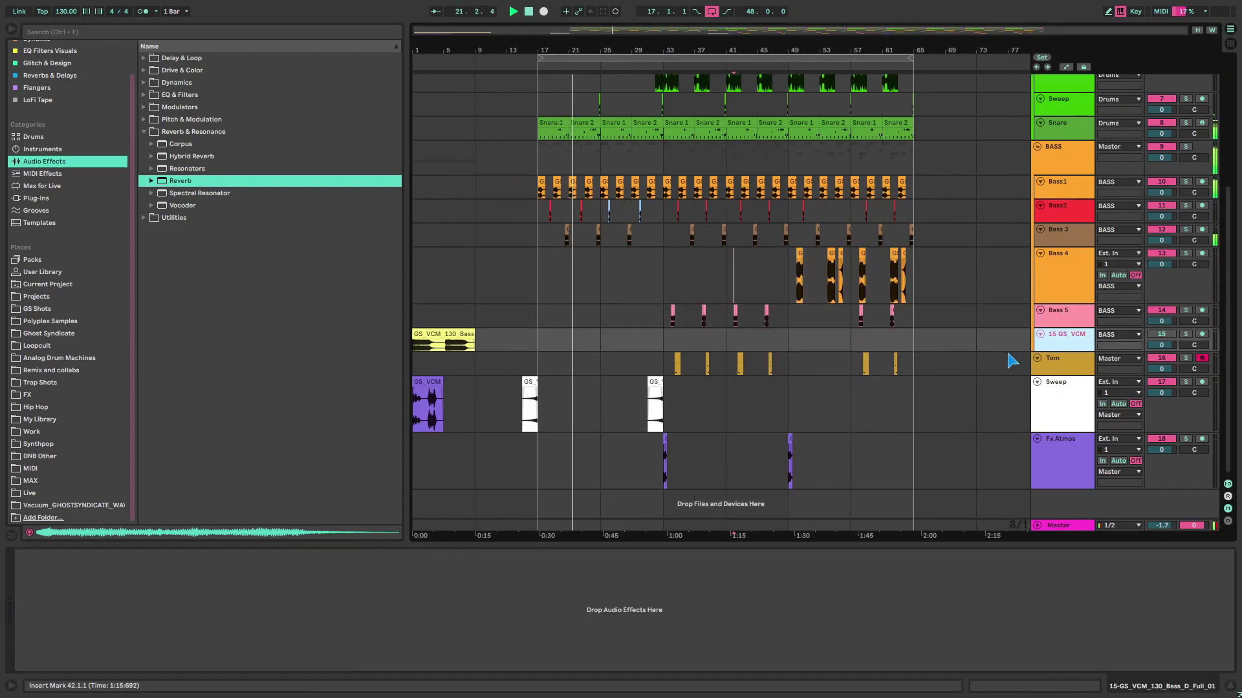
Step: Copy the white Sweep clip ahead of bar 49 and duplicate the Fx Atmos hits, including short ones at bars 25, 41 and 57
{"action": "left_click_drag", "start_coordinate": [655, 368], "coordinate": [684, 354]}
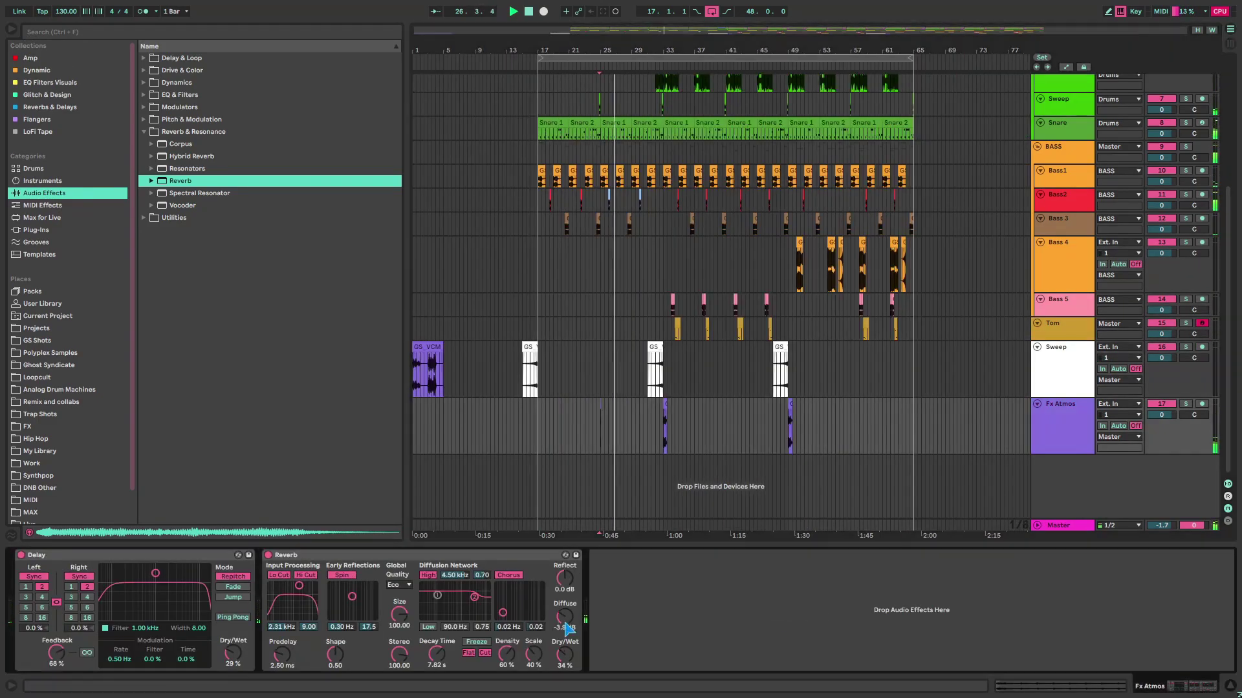
{"action": "left_click_drag", "start_coordinate": [664, 426], "coordinate": [788, 434]}
{"action": "key", "text": "ctrl+d"}
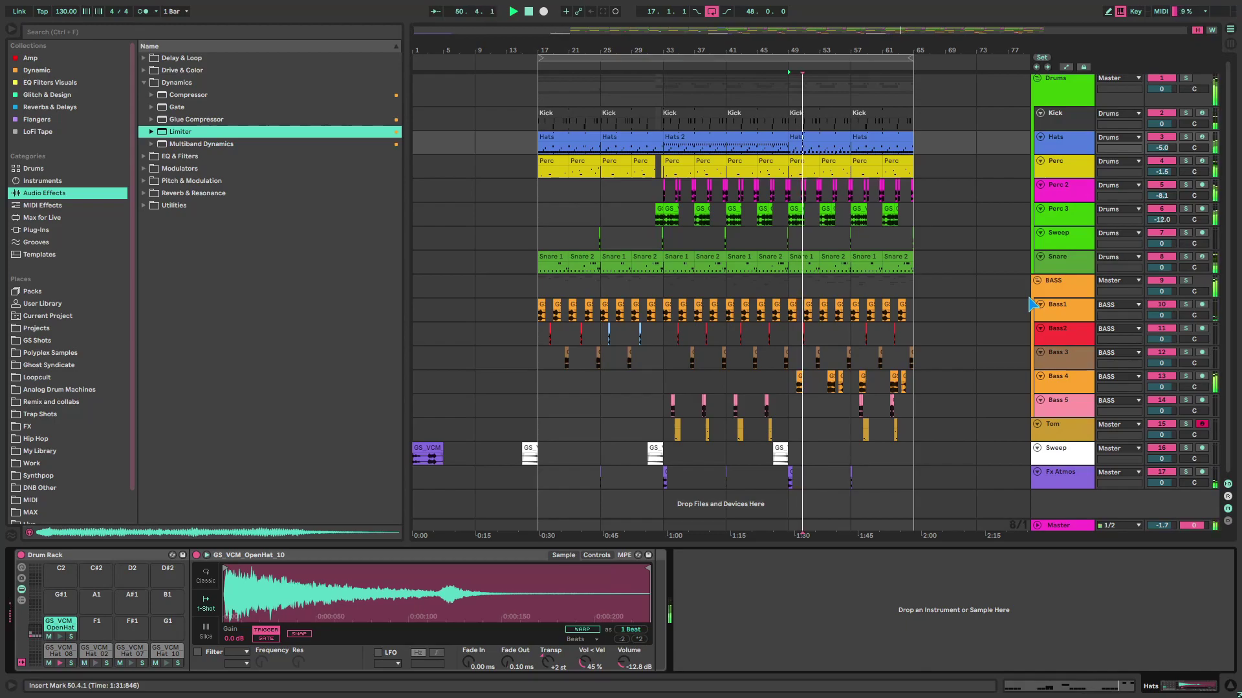
Step: Show the GS_VCM_Hat_08 pad of the Hats rack and trim the Hats clip before bar 57 to end at 56.2, using a 1/4 grid
{"action": "double_click", "coordinate": [1077, 148]}
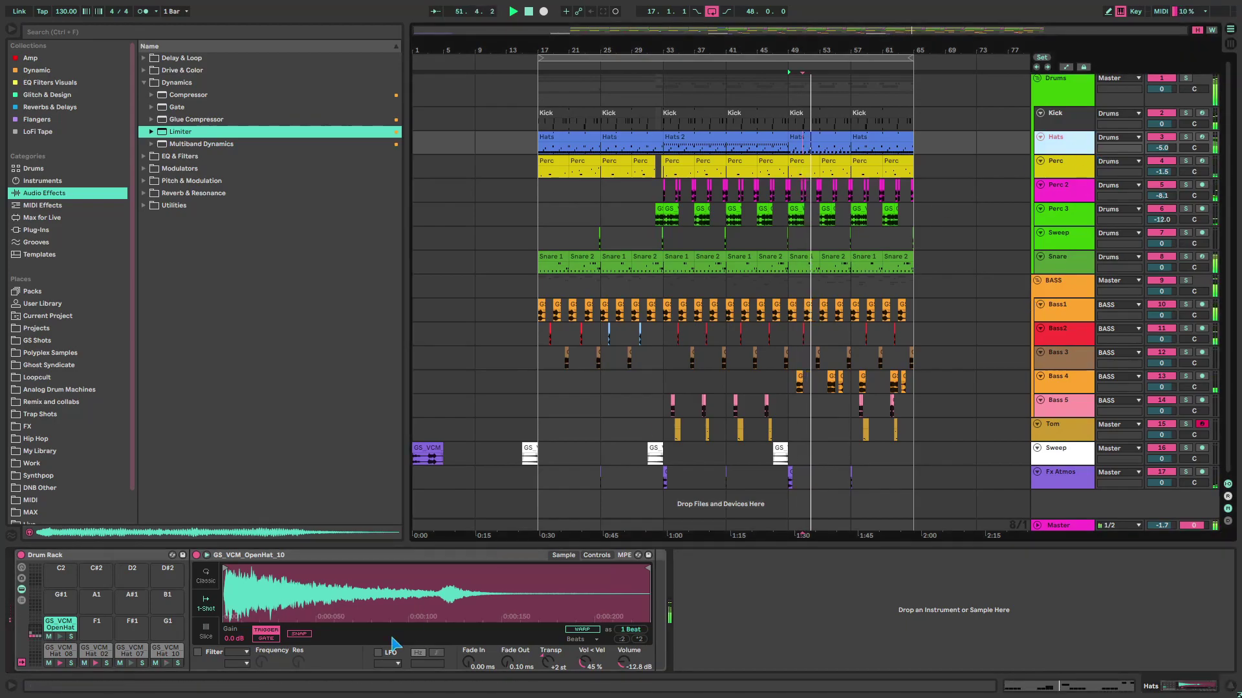
{"action": "left_click", "coordinate": [72, 661]}
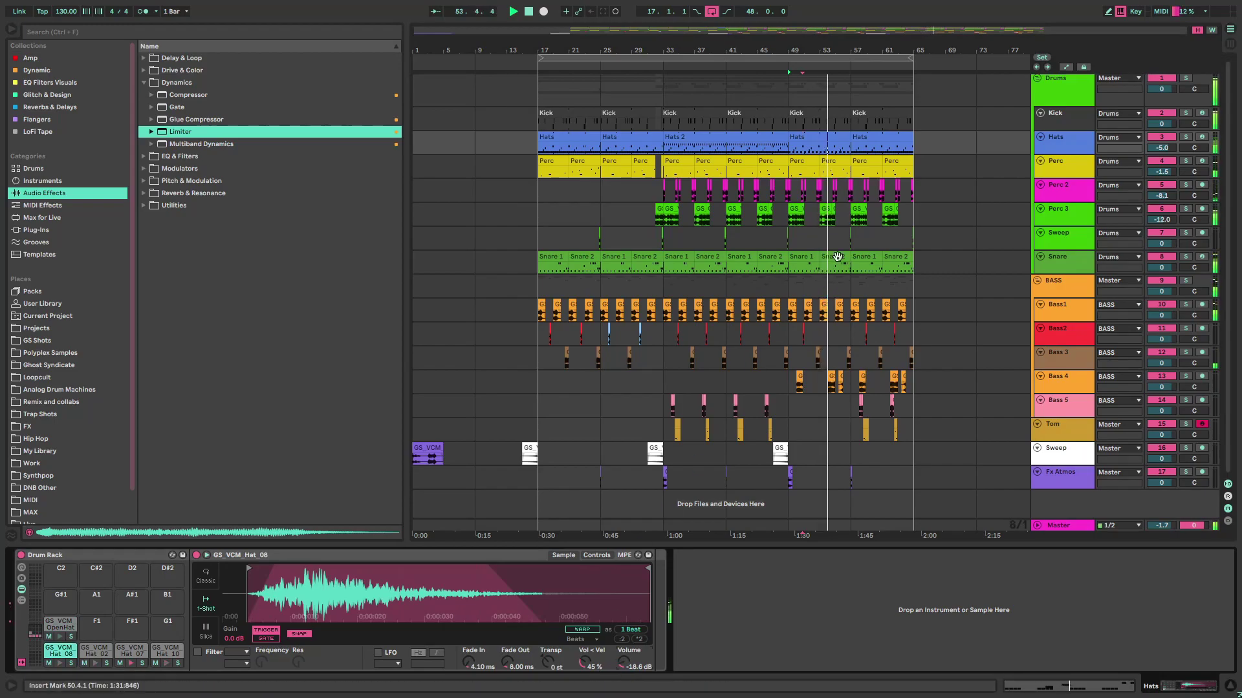
{"action": "scroll", "coordinate": [864, 161], "scroll_direction": "up", "scroll_amount": 3}
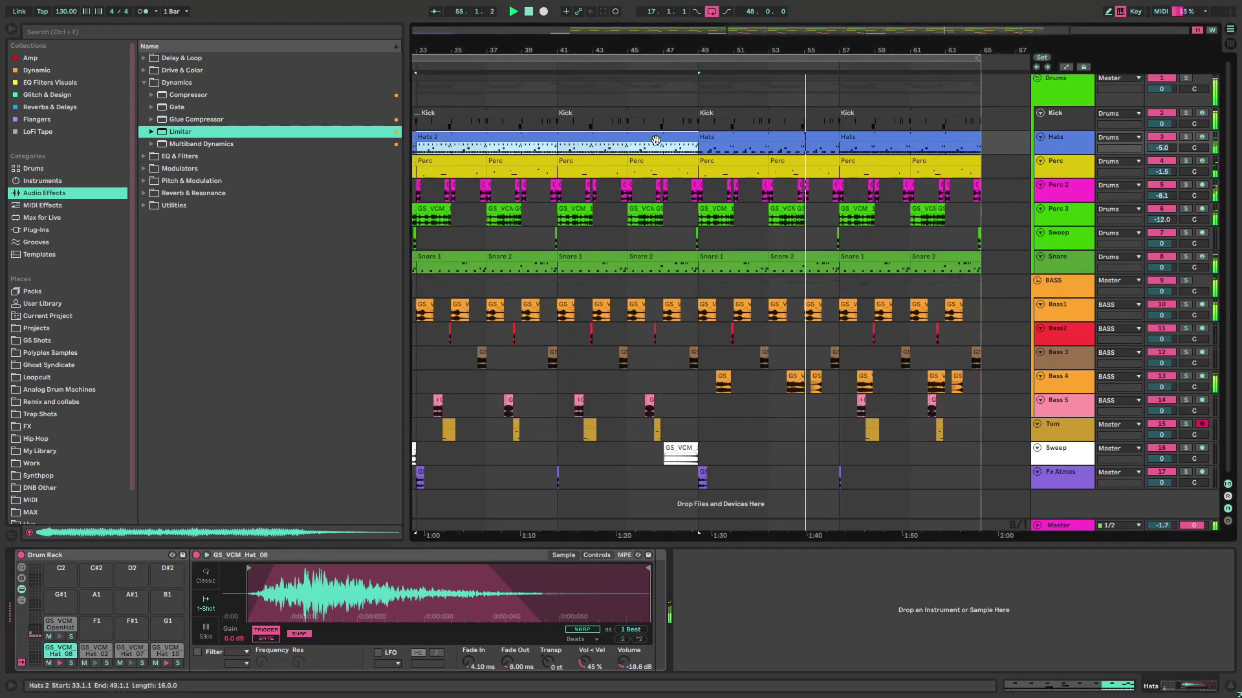
{"action": "left_click", "coordinate": [860, 136]}
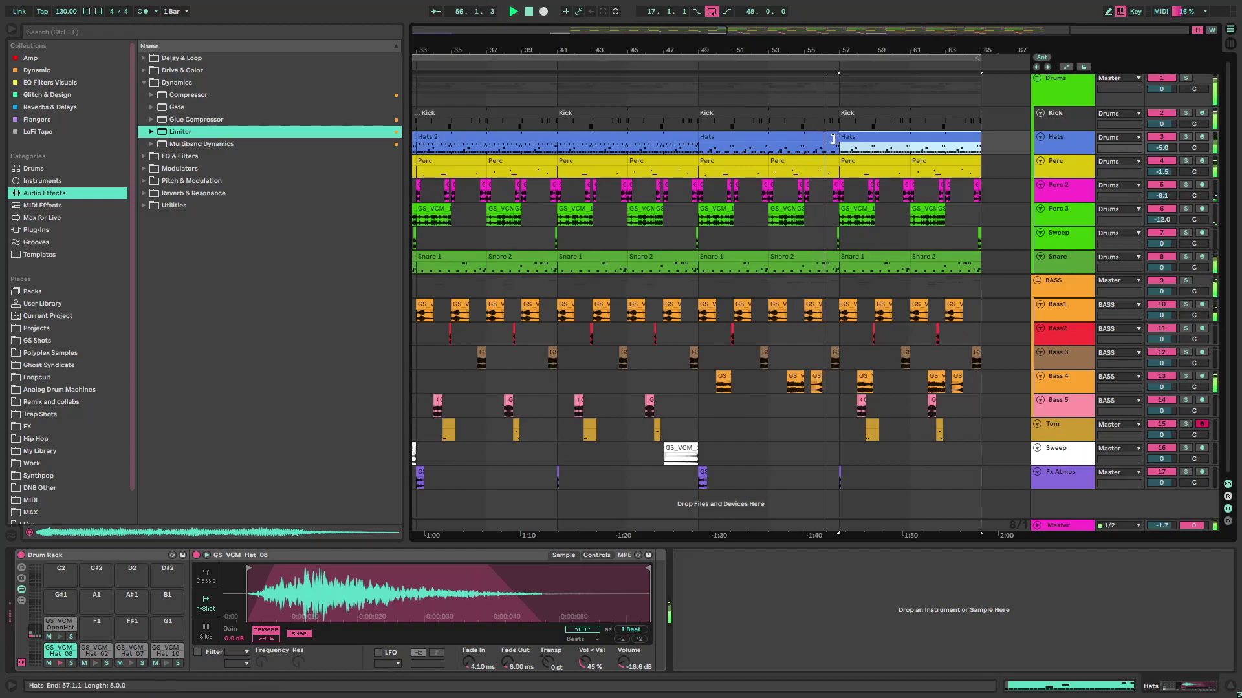
{"action": "left_click_drag", "start_coordinate": [838, 137], "coordinate": [827, 141]}
{"action": "scroll", "coordinate": [828, 143], "scroll_direction": "up", "scroll_amount": 8}
{"action": "right_click", "coordinate": [834, 147]}
{"action": "left_click", "coordinate": [850, 316]}
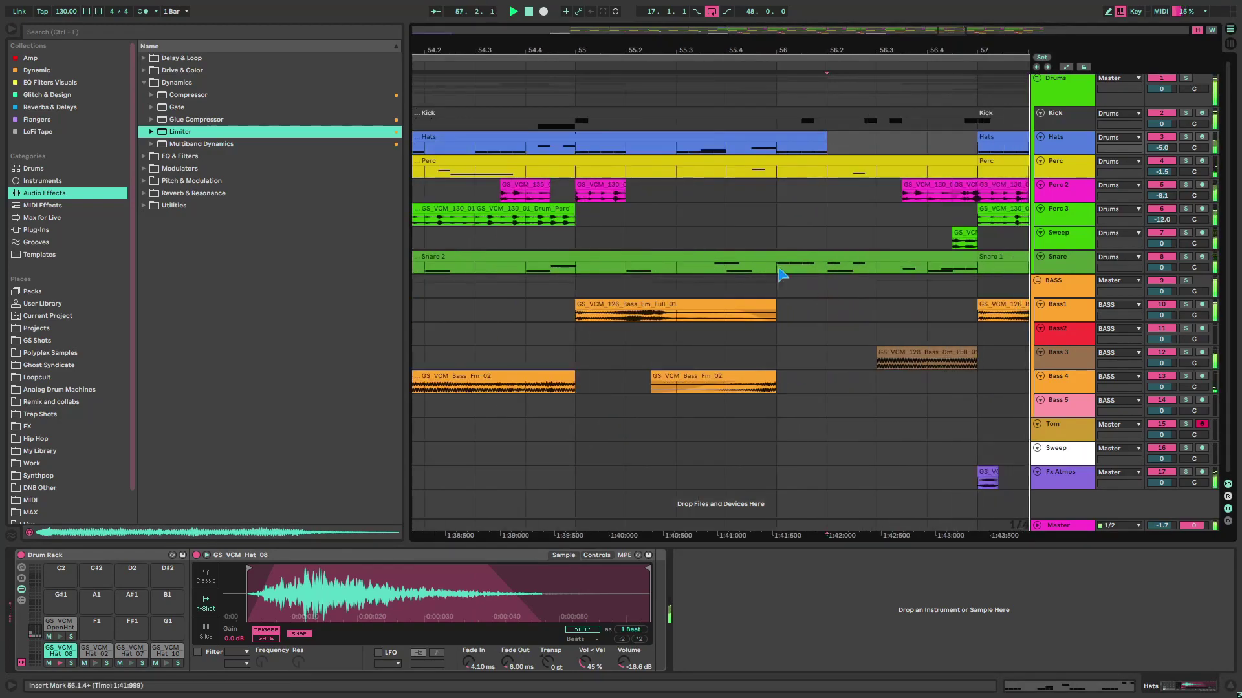
Step: Delete the Kick part from 56.2 to 57.1 and play back the break from 55.3
{"action": "left_click", "coordinate": [673, 207]}
{"action": "left_click_drag", "start_coordinate": [827, 124], "coordinate": [965, 130]}
{"action": "key", "text": "Delete"}
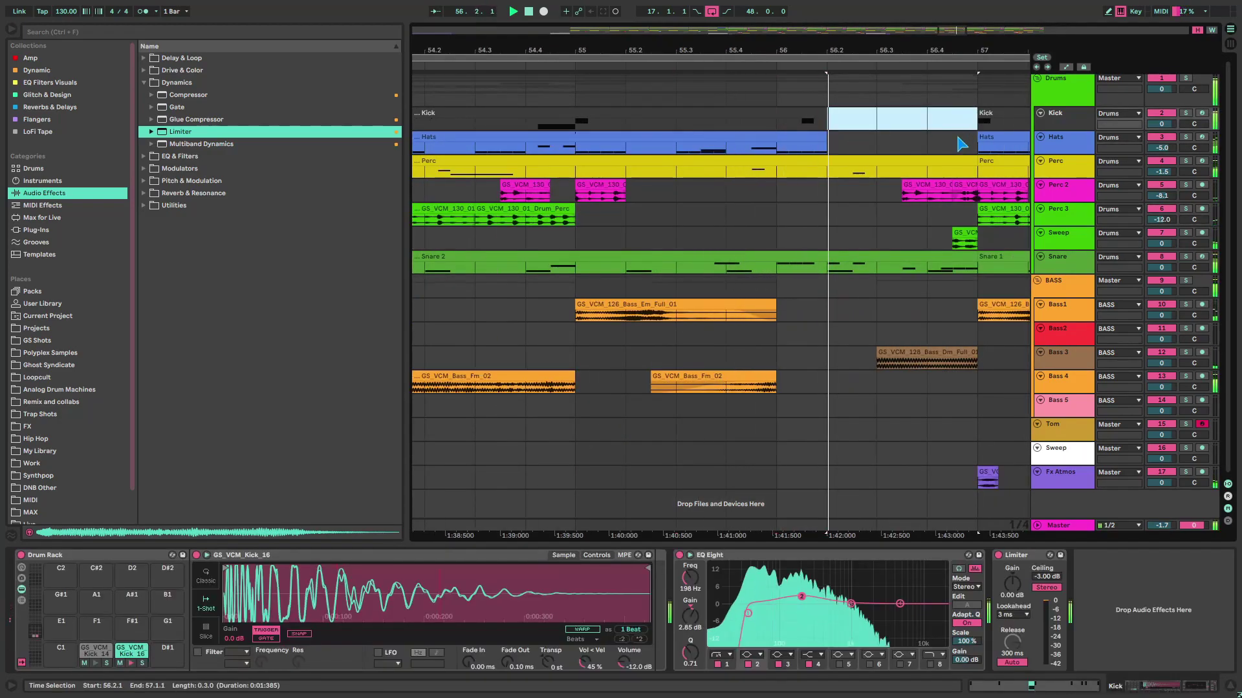
{"action": "left_click", "coordinate": [677, 213]}
{"action": "key", "text": "space"}
{"action": "key", "text": "space"}
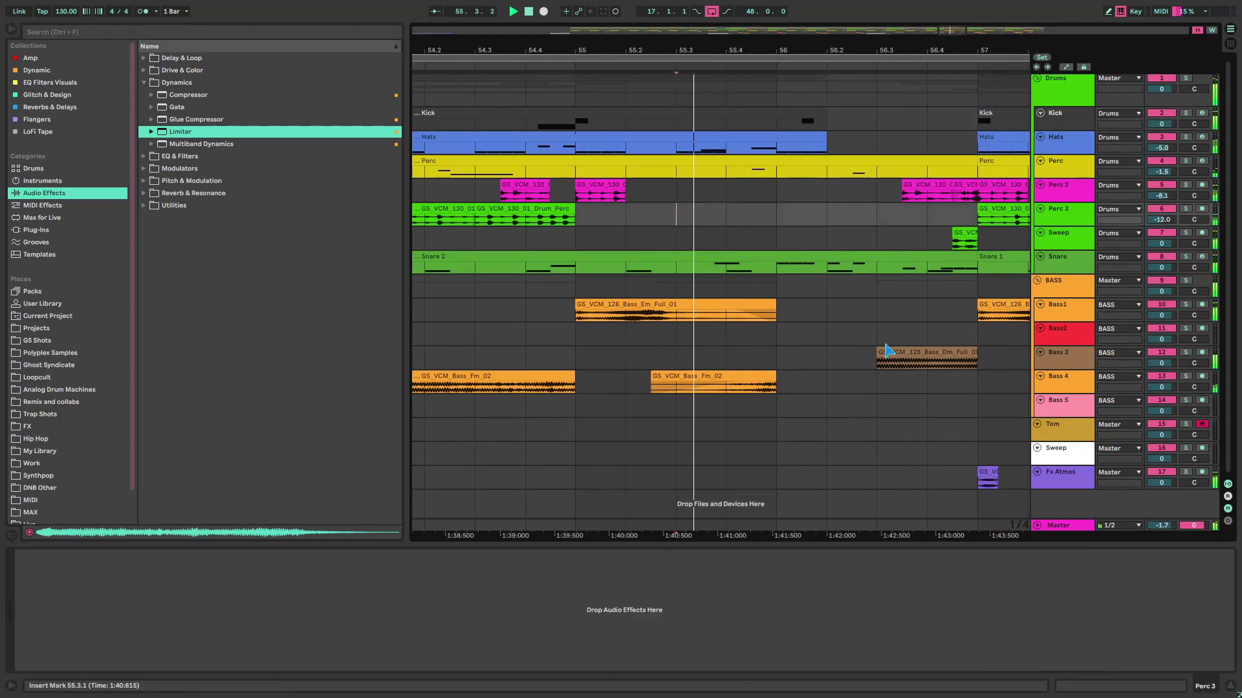
Step: Delete the Bass 3 clip from 56.3 to 57.1
{"action": "left_click", "coordinate": [922, 354]}
{"action": "key", "text": "Delete"}
{"action": "scroll", "coordinate": [782, 356], "scroll_direction": "down", "scroll_amount": 4}
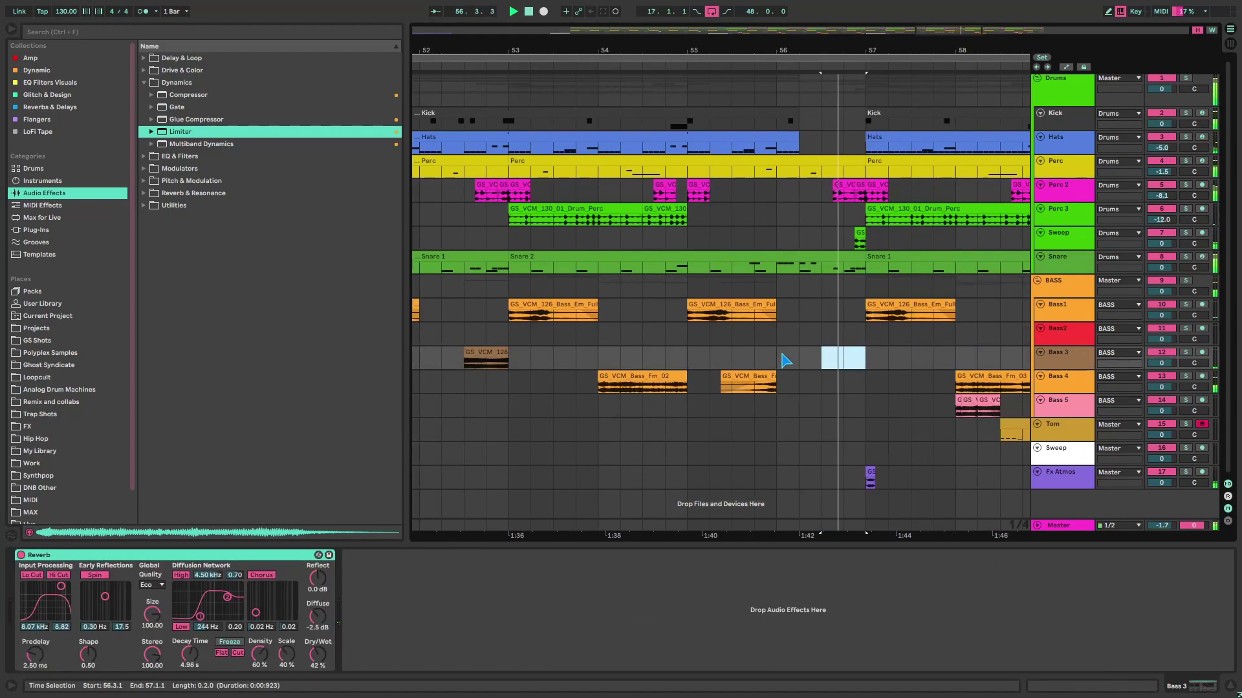
{"action": "scroll", "coordinate": [809, 289], "scroll_direction": "down", "scroll_amount": 8}
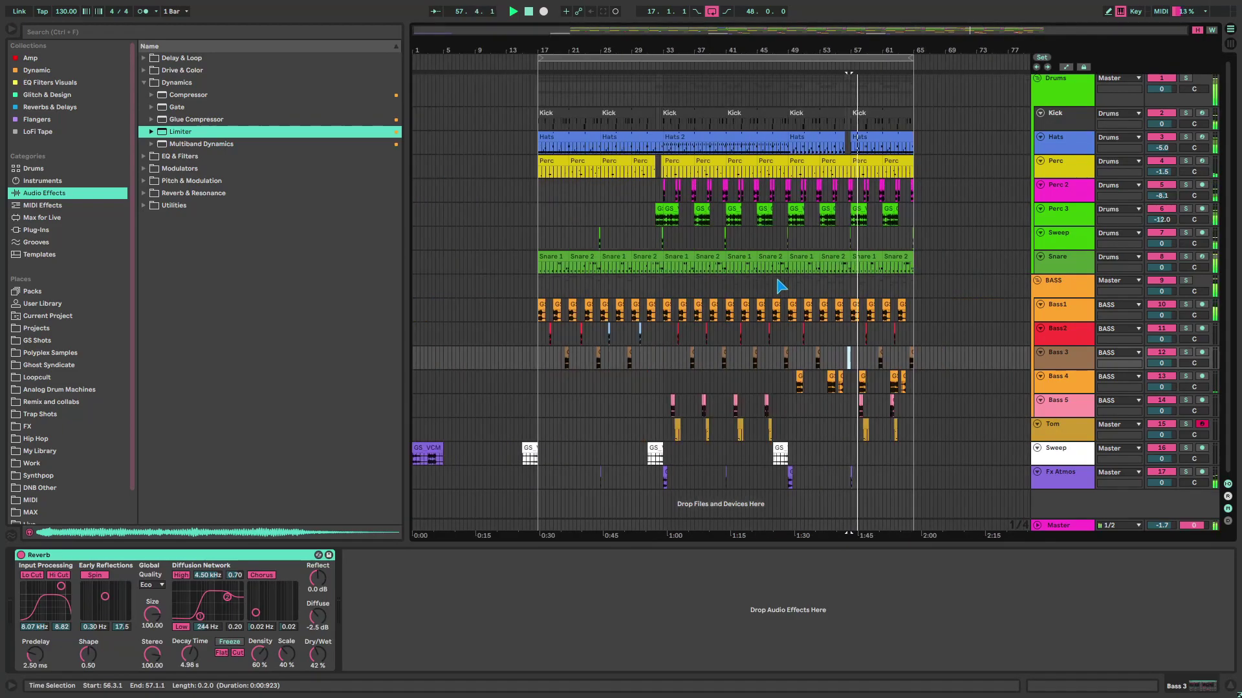
Step: Set the arrangement grid to 8 bars and play back the transition into bar 49 from 48.3
{"action": "right_click", "coordinate": [912, 233]}
{"action": "left_click", "coordinate": [949, 360]}
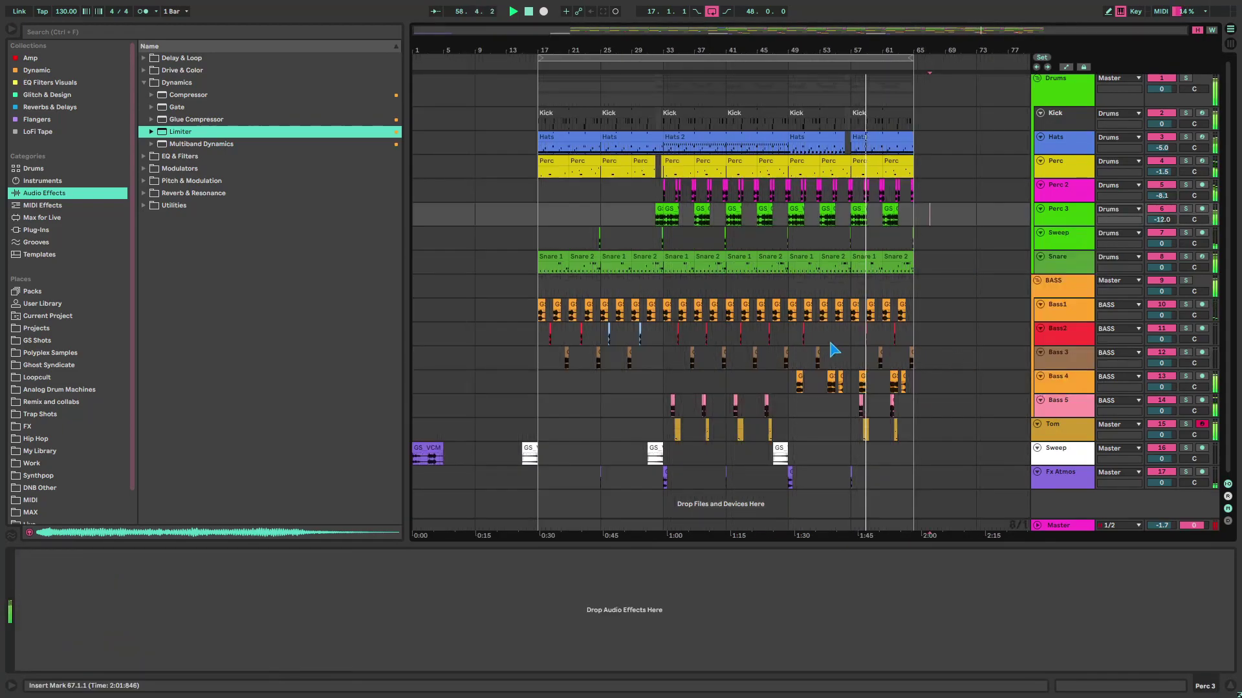
{"action": "left_click", "coordinate": [786, 355]}
{"action": "scroll", "coordinate": [786, 354], "scroll_direction": "up", "scroll_amount": 8}
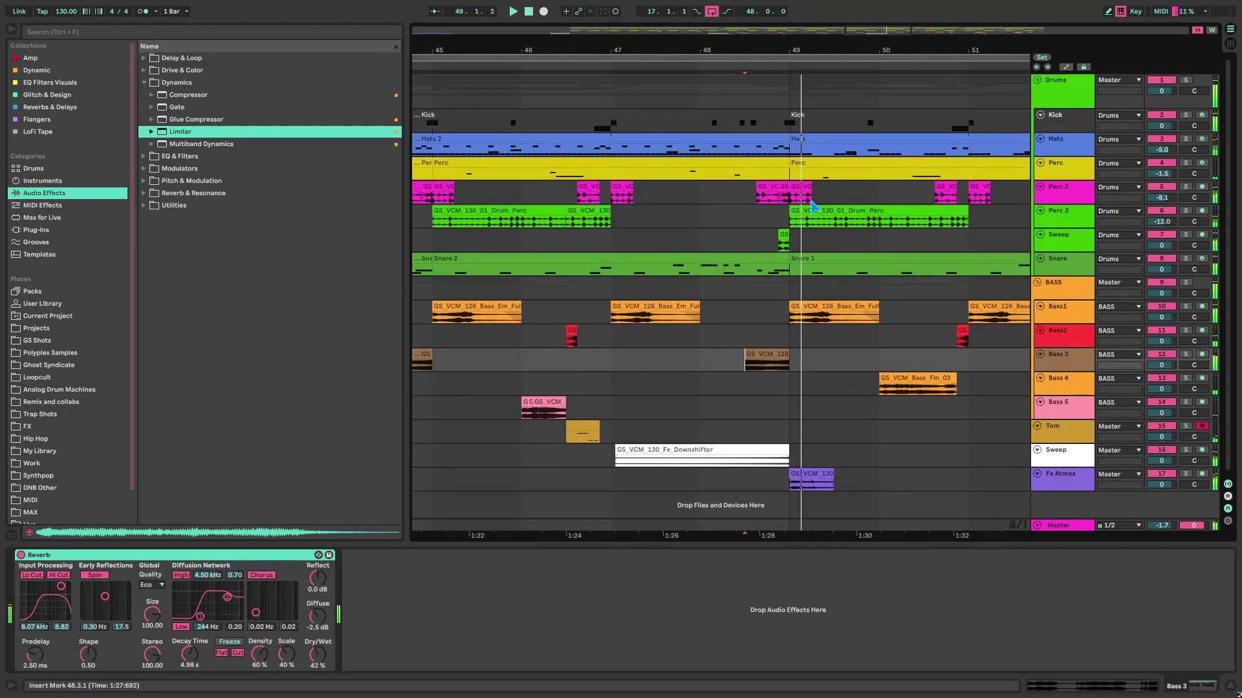
Step: Delete the Perc 3 loop that starts at bar 49
{"action": "left_click", "coordinate": [812, 206]}
{"action": "key", "text": "Delete"}
{"action": "scroll", "coordinate": [789, 228], "scroll_direction": "down", "scroll_amount": 5}
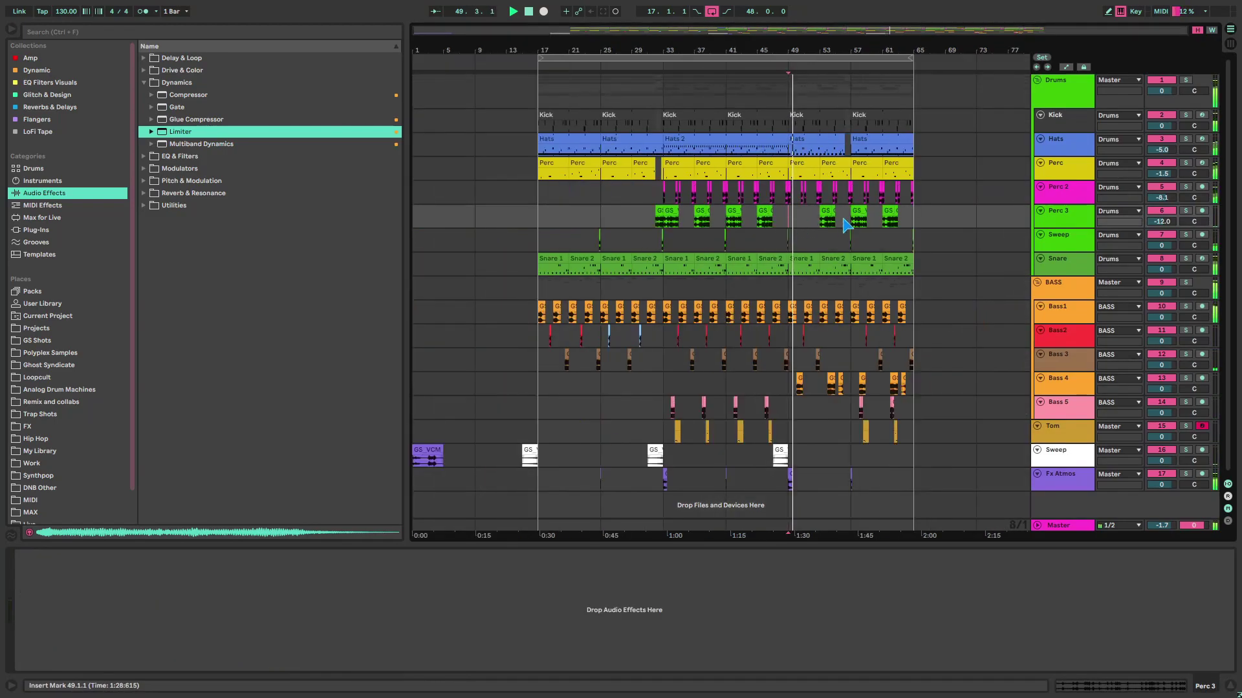
Step: Set the grid to 1/4 and delete the Perc section from 50.2 to 51.2
{"action": "scroll", "coordinate": [789, 224], "scroll_direction": "up", "scroll_amount": 3}
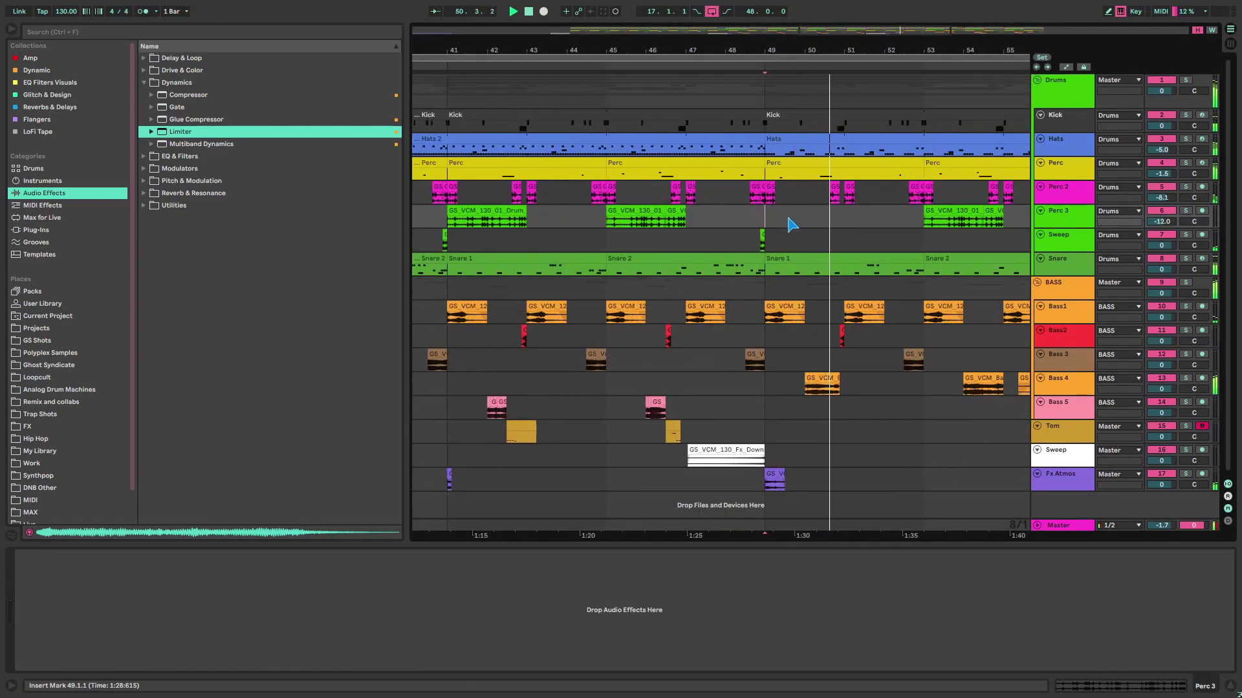
{"action": "right_click", "coordinate": [818, 193]}
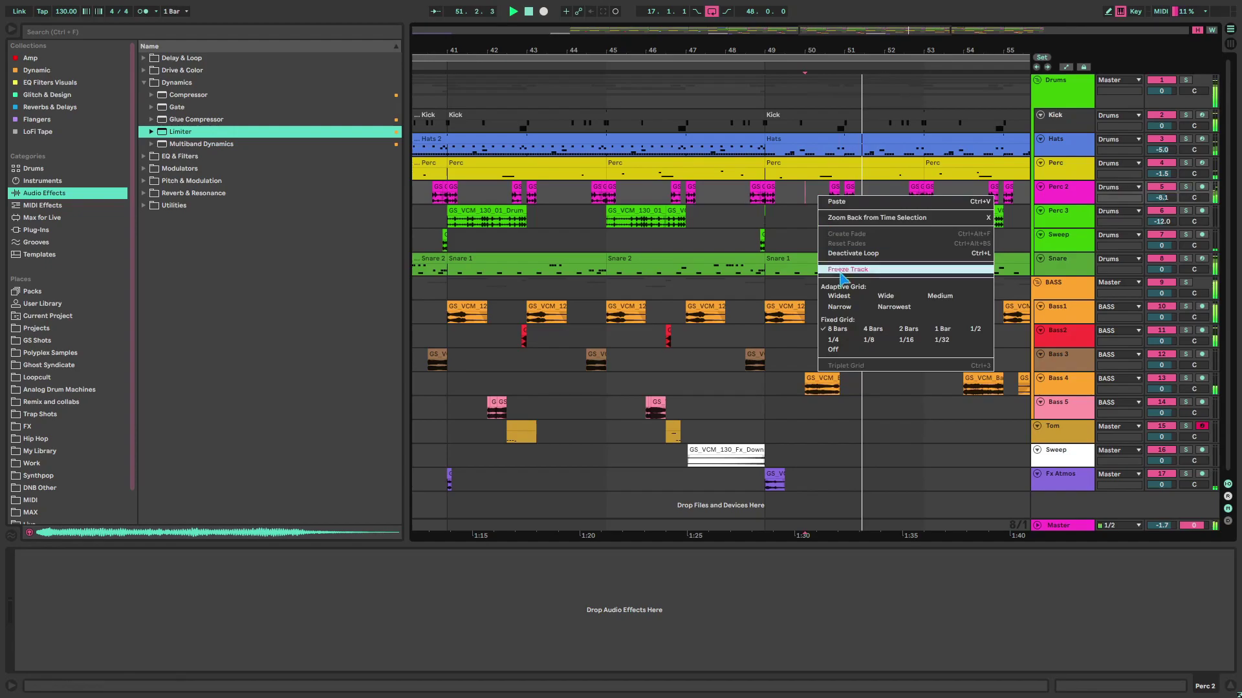
{"action": "left_click", "coordinate": [838, 337]}
{"action": "left_click", "coordinate": [817, 164]}
{"action": "key", "text": "space"}
{"action": "key", "text": "space"}
{"action": "left_click_drag", "start_coordinate": [816, 174], "coordinate": [855, 175]}
{"action": "key", "text": "Delete"}
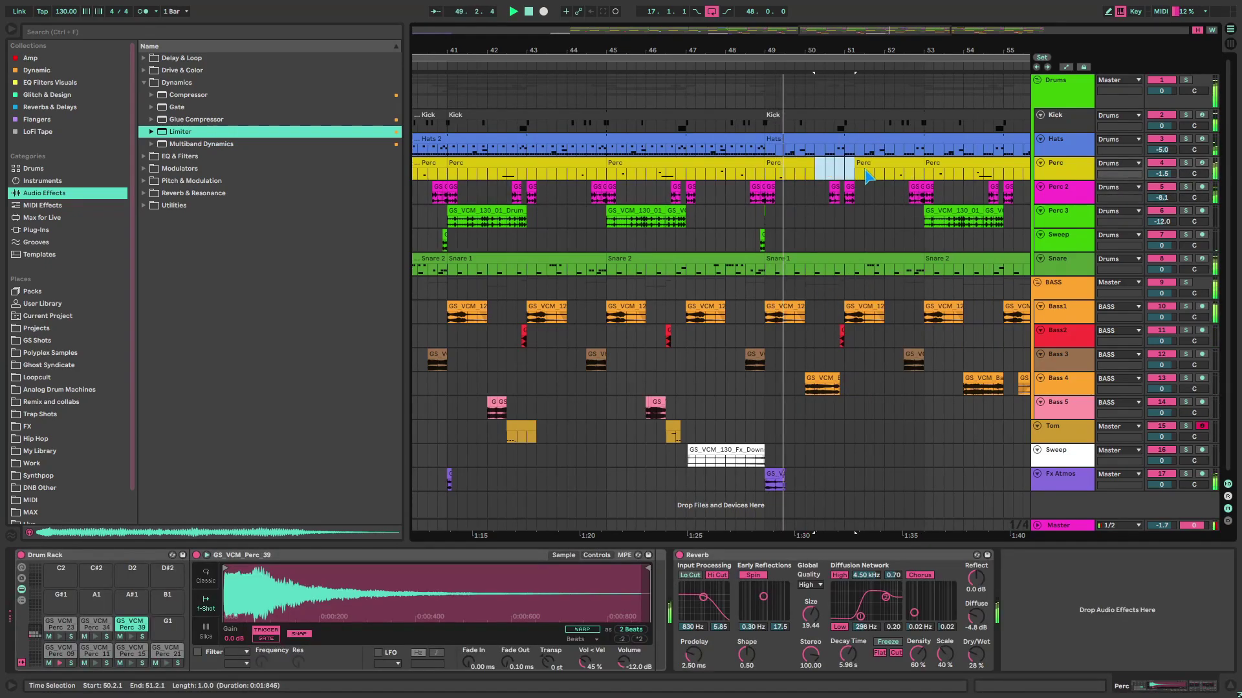
Step: Set the grid to 8 bars and replace the Perc clip at bars 53 to 57 with a duplicate of the edited bars 49 to 53
{"action": "scroll", "coordinate": [825, 207], "scroll_direction": "down", "scroll_amount": 5}
{"action": "right_click", "coordinate": [939, 224]}
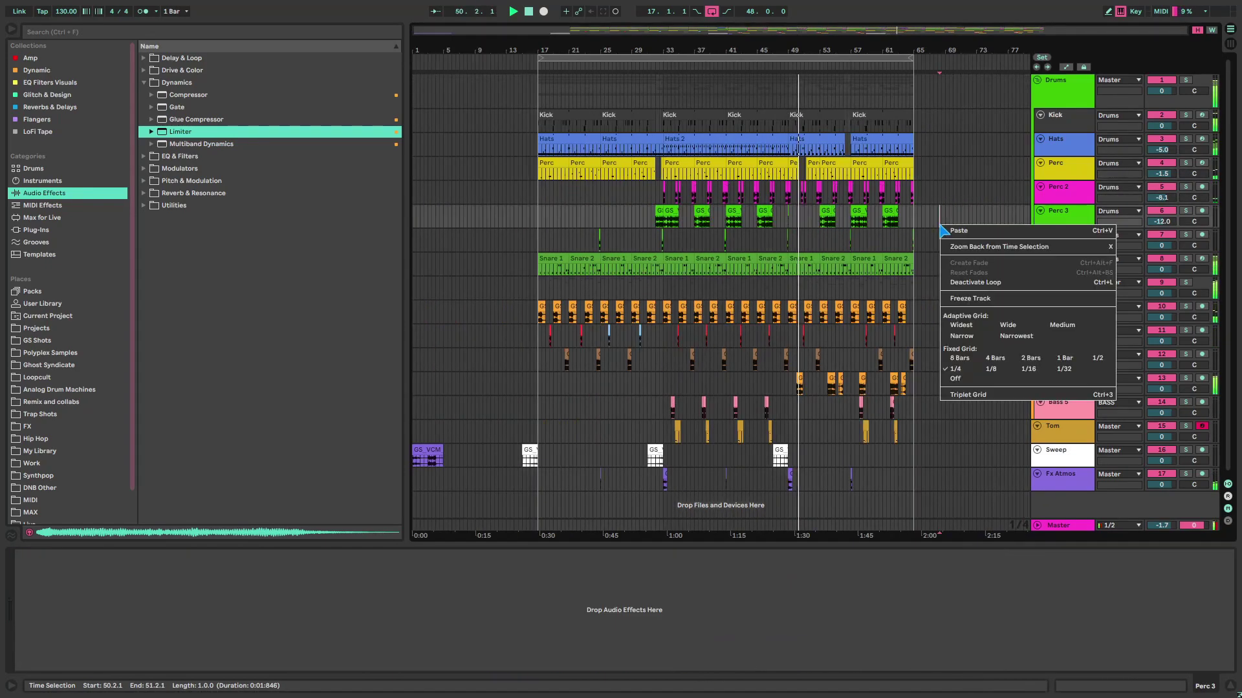
{"action": "left_click", "coordinate": [957, 359]}
{"action": "scroll", "coordinate": [824, 214], "scroll_direction": "up", "scroll_amount": 5}
{"action": "left_click", "coordinate": [812, 164]}
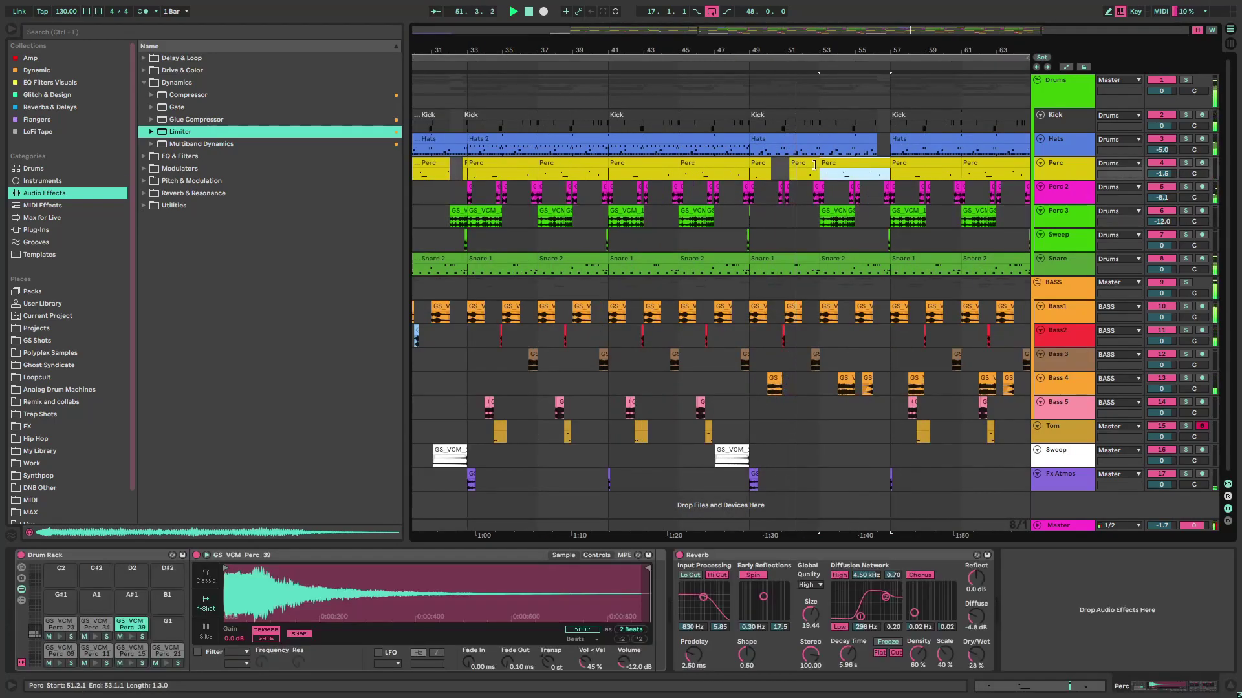
{"action": "key", "text": "Delete"}
{"action": "left_click_drag", "start_coordinate": [819, 175], "coordinate": [751, 173]}
{"action": "key", "text": "ctrl+d"}
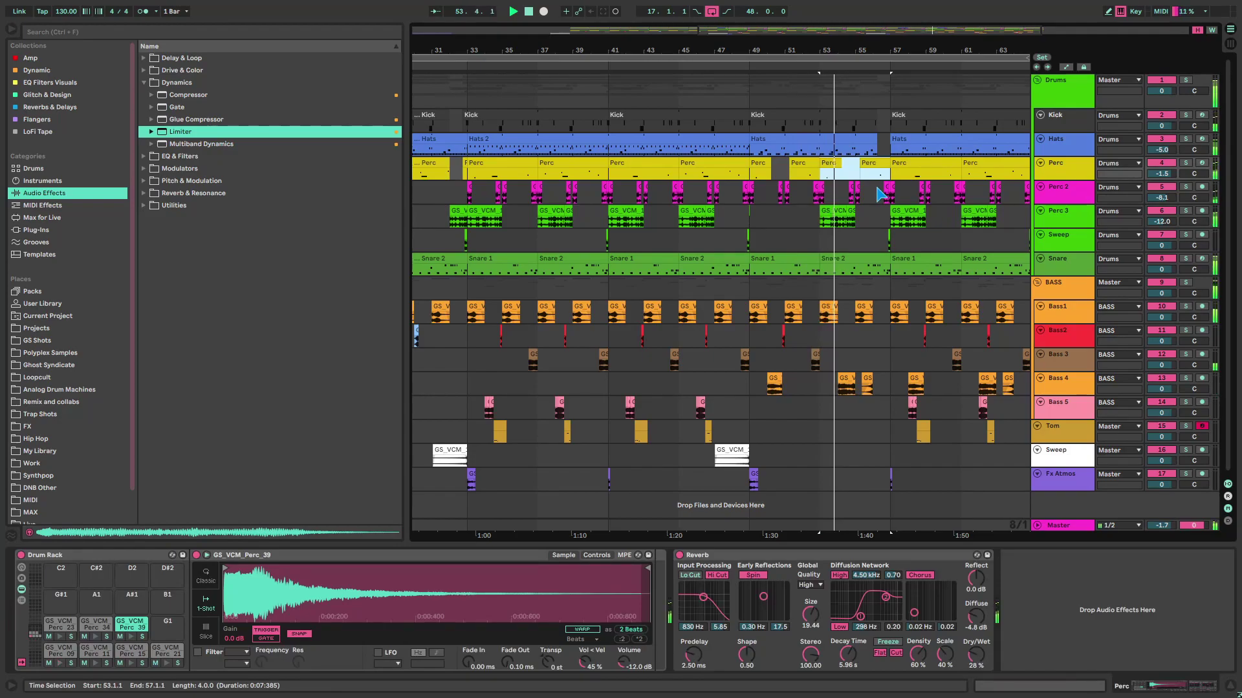
{"action": "left_click_drag", "start_coordinate": [881, 194], "coordinate": [715, 213]}
{"action": "right_click", "coordinate": [778, 237]}
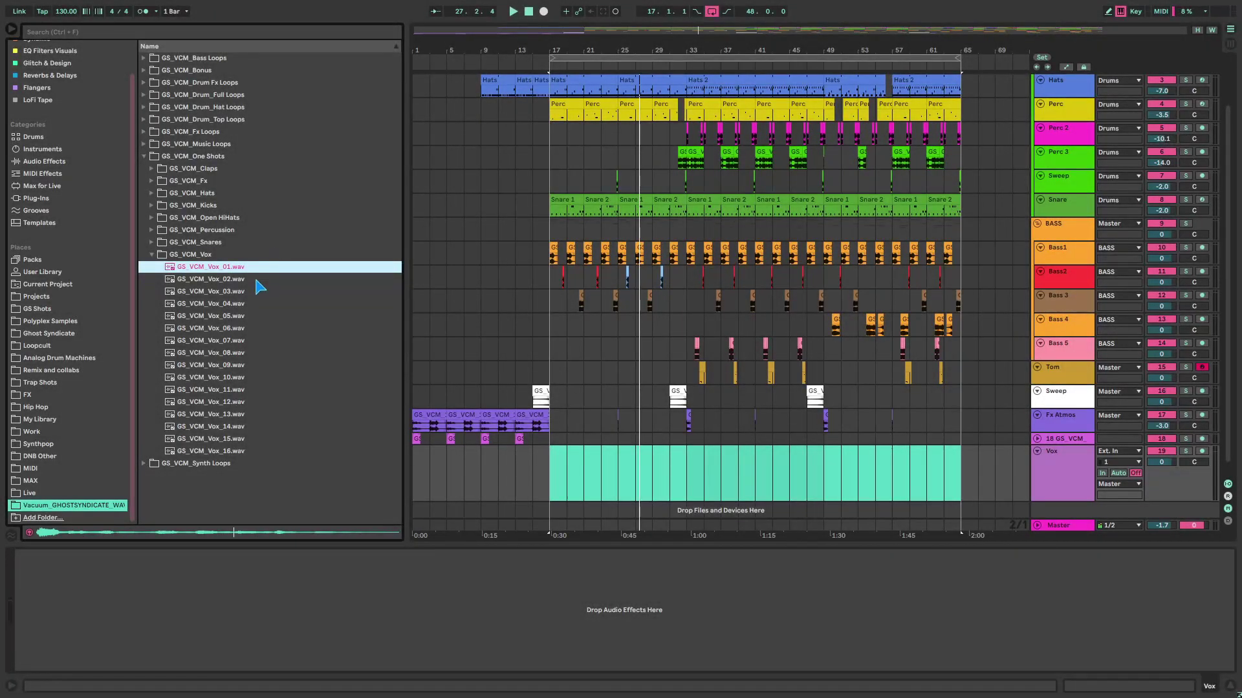
Step: Audition the vox one-shots from 02 onward and place GS_VCM_Vox_08.wav on the Vox track at bar 17
{"action": "left_click", "coordinate": [257, 281]}
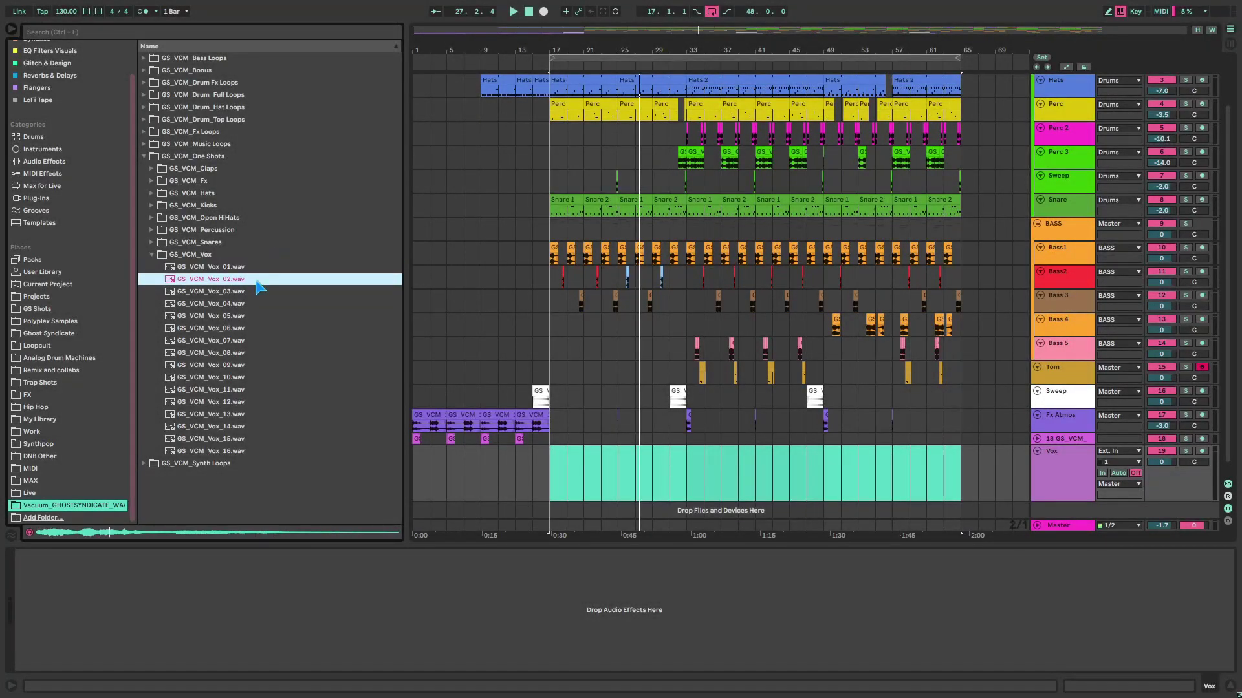
{"action": "key", "text": "Down"}
{"action": "key", "text": "Down"}
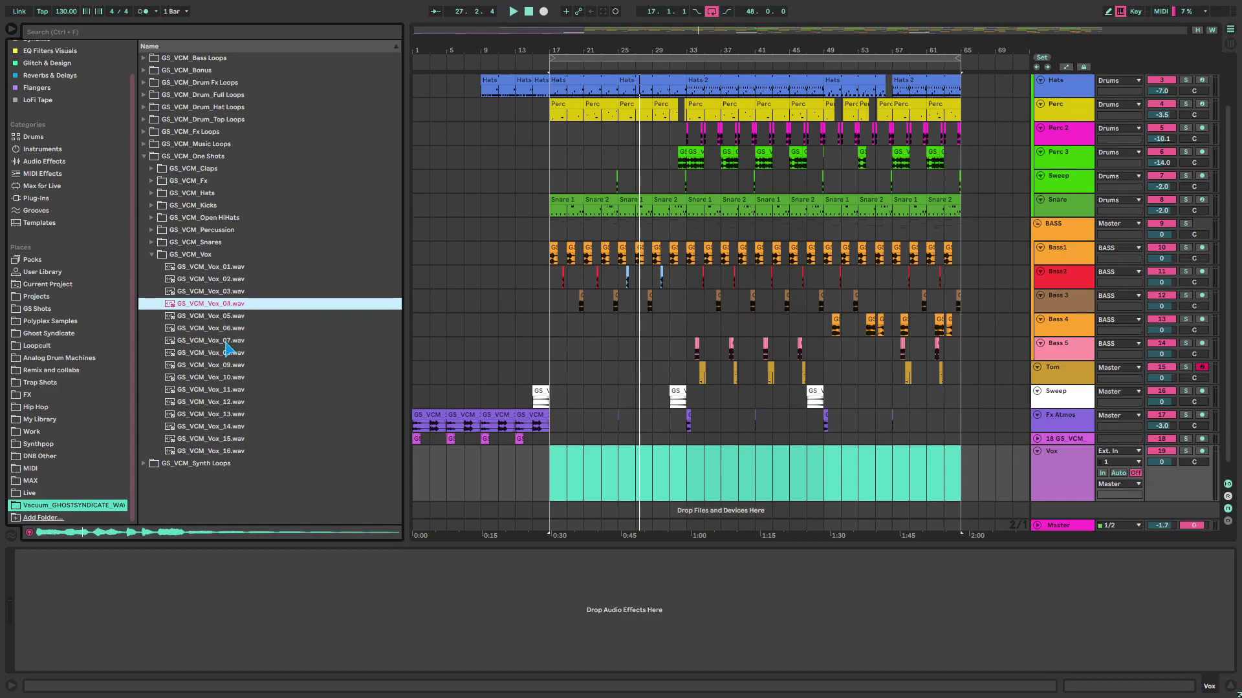
{"action": "key", "text": "Down"}
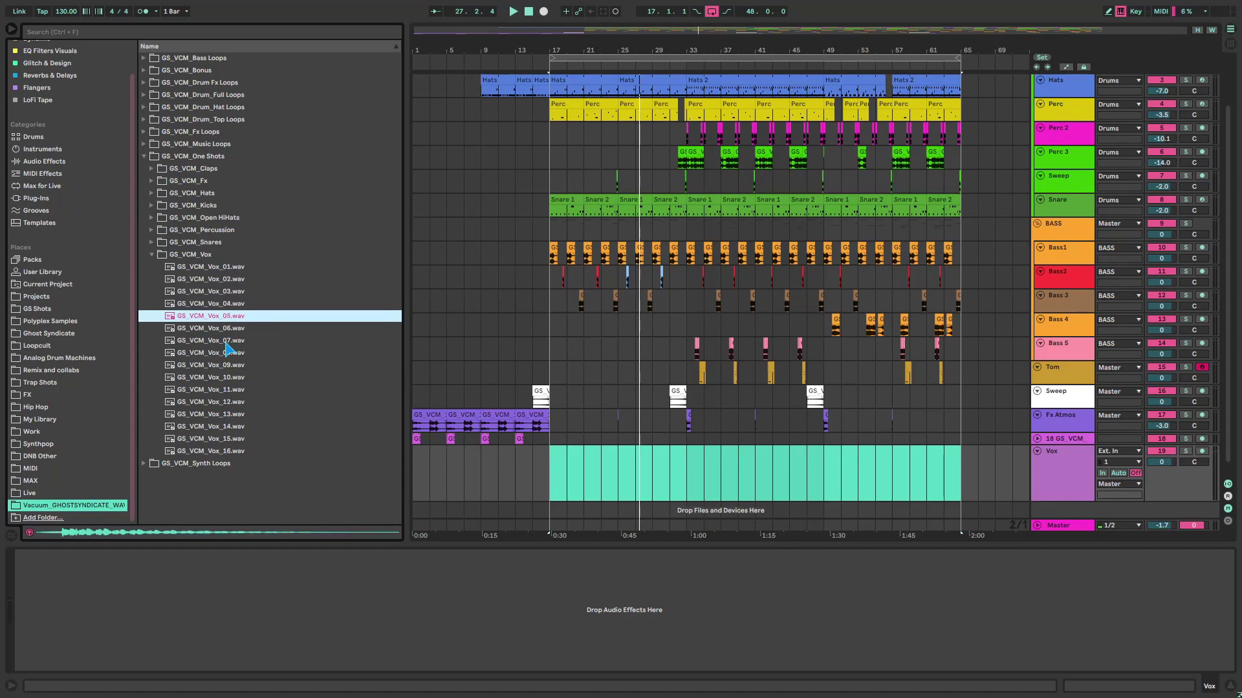
{"action": "key", "text": "Down"}
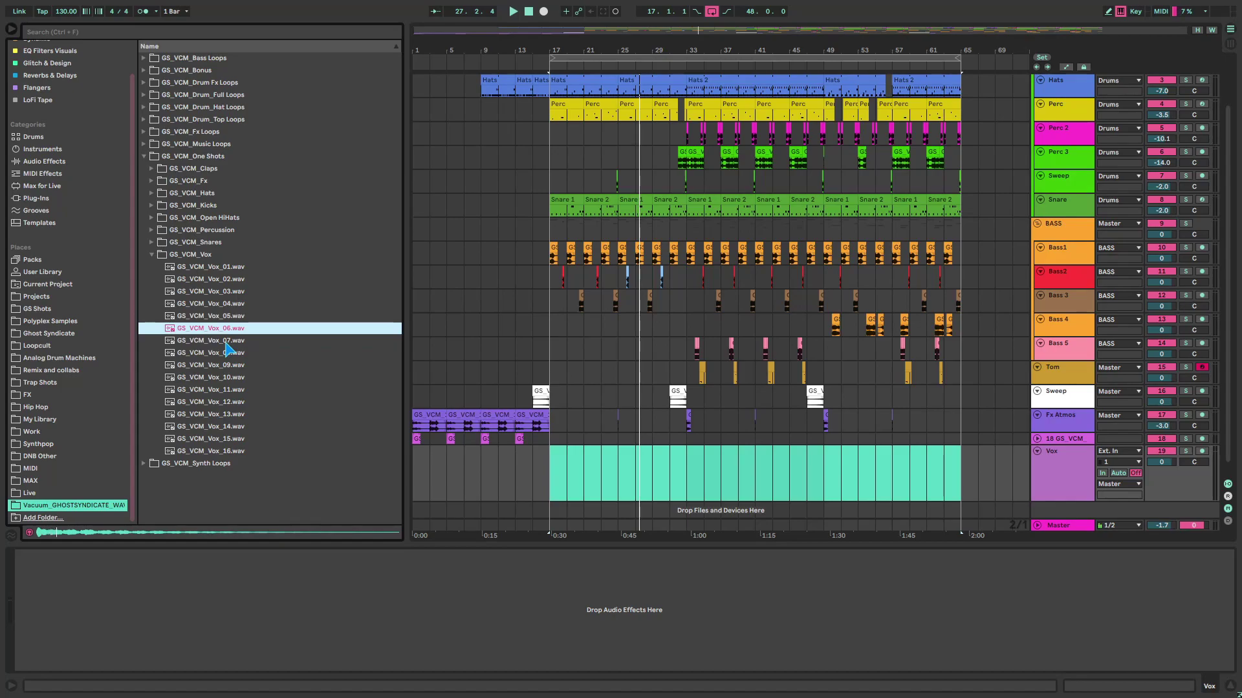
{"action": "key", "text": "Down"}
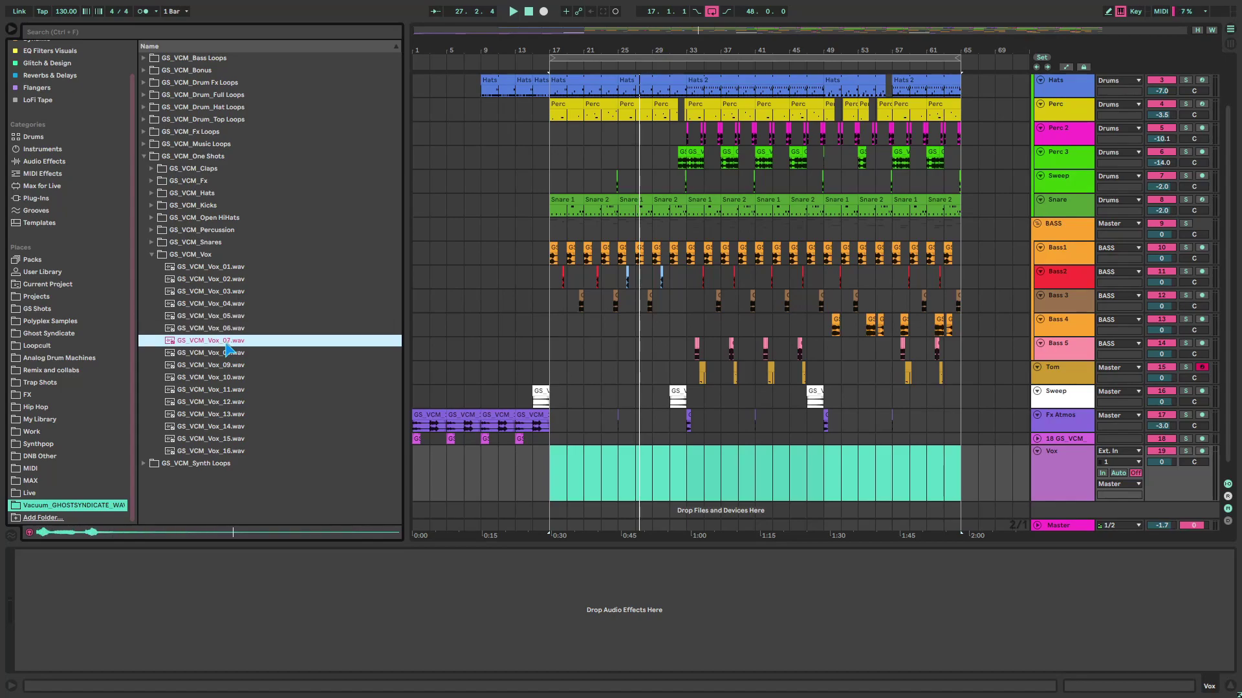
{"action": "key", "text": "Down"}
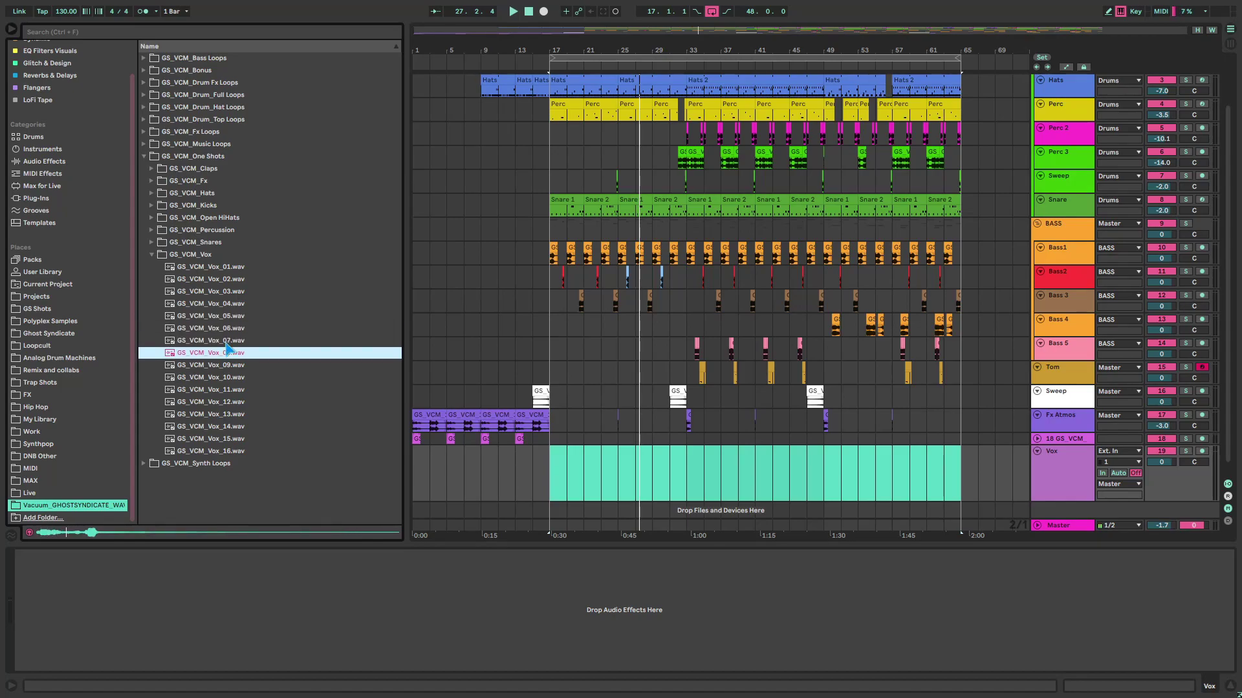
{"action": "left_click", "coordinate": [464, 441]}
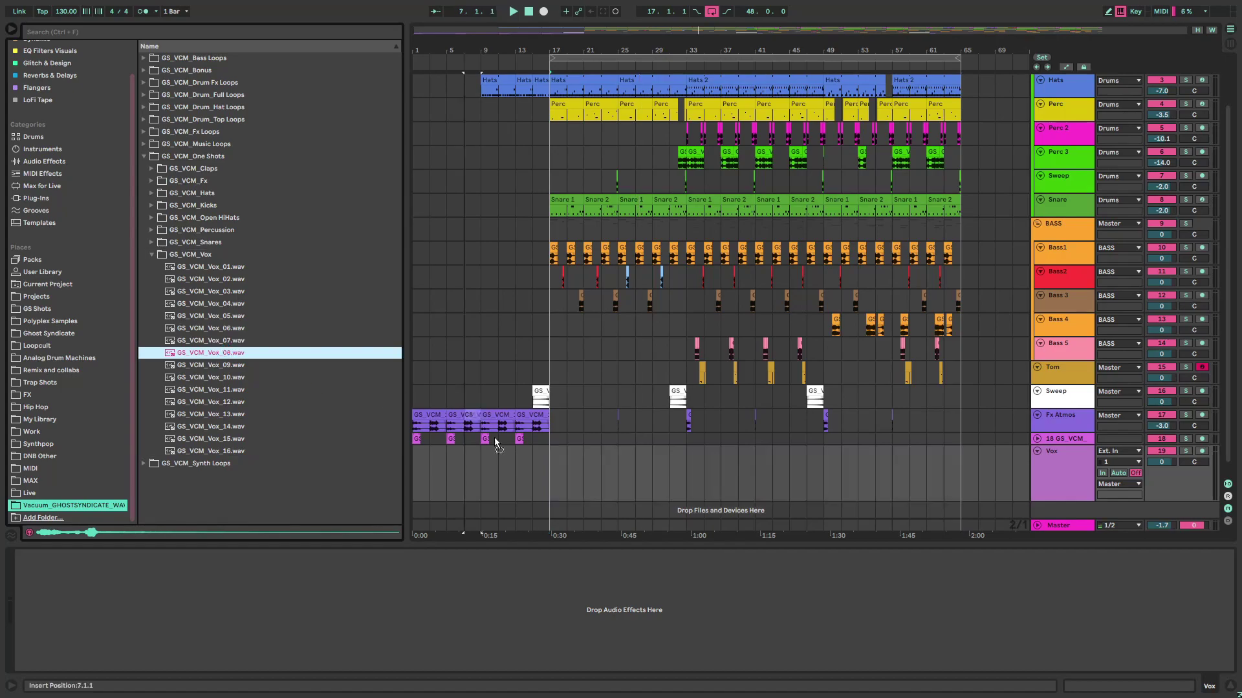
{"action": "left_click", "coordinate": [531, 466]}
Step: Set the arrangement grid to 1/4 and move the Vox clip to start at 17.3
{"action": "scroll", "coordinate": [550, 460], "scroll_direction": "up", "scroll_amount": 5}
{"action": "right_click", "coordinate": [579, 388]}
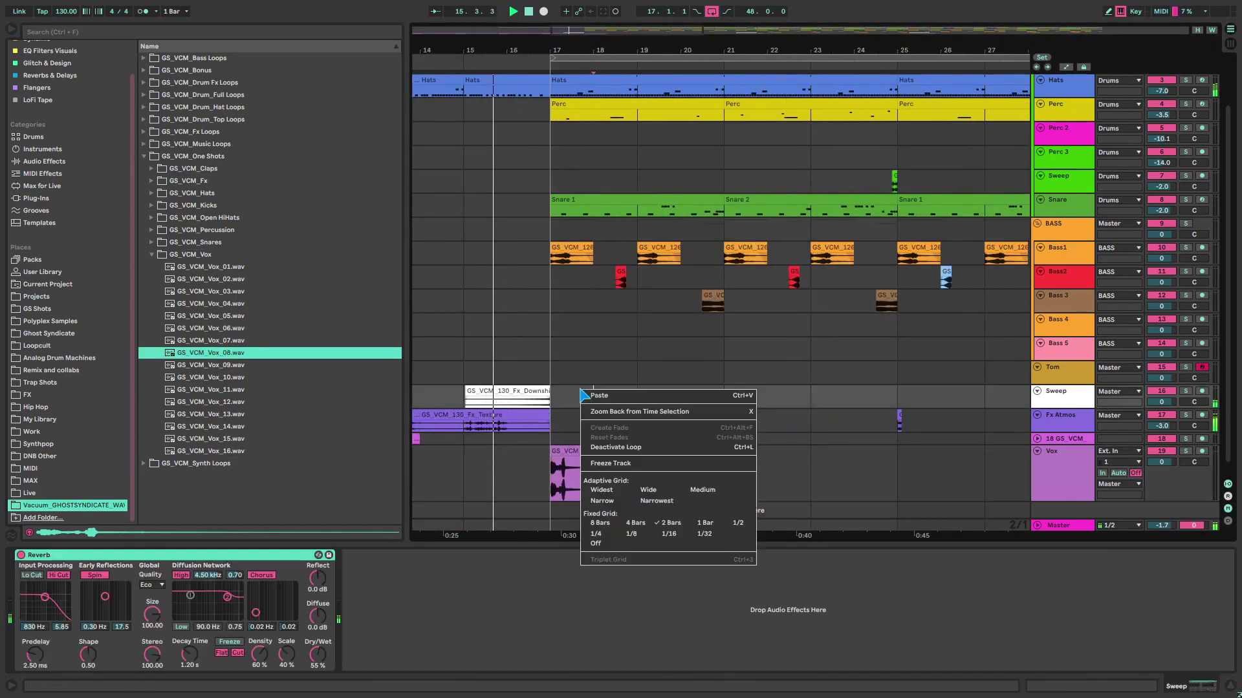
{"action": "left_click", "coordinate": [589, 533]}
{"action": "left_click_drag", "start_coordinate": [582, 451], "coordinate": [596, 447]}
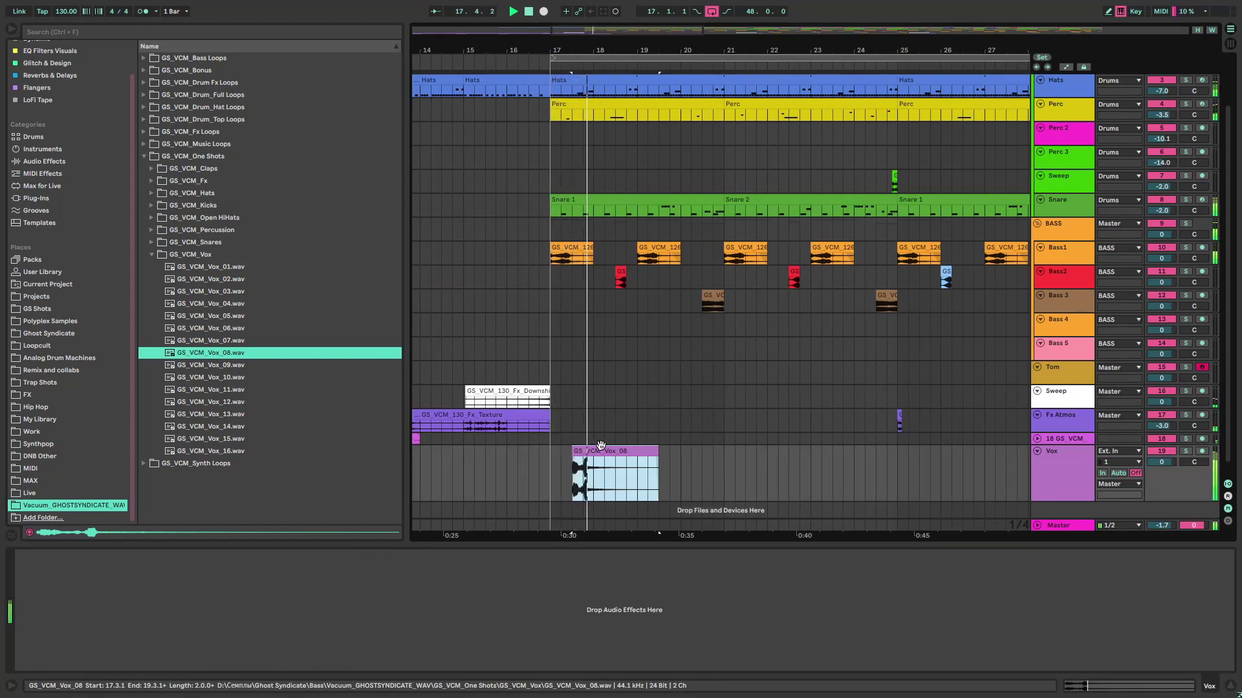
Step: Set the grid to 4 bars, duplicate the Vox section of bars 17 to 21 repeatedly up to bar 65, and set the track volume to -12 dB
{"action": "right_click", "coordinate": [693, 479]}
{"action": "left_click", "coordinate": [746, 608]}
{"action": "left_click_drag", "start_coordinate": [702, 477], "coordinate": [546, 475]}
{"action": "key", "text": "ctrl+d"}
{"action": "scroll", "coordinate": [564, 470], "scroll_direction": "down", "scroll_amount": 4}
{"action": "key", "text": "ctrl+d"}
{"action": "key", "text": "ctrl+d"}
{"action": "key", "text": "ctrl+d"}
{"action": "key", "text": "ctrl+d"}
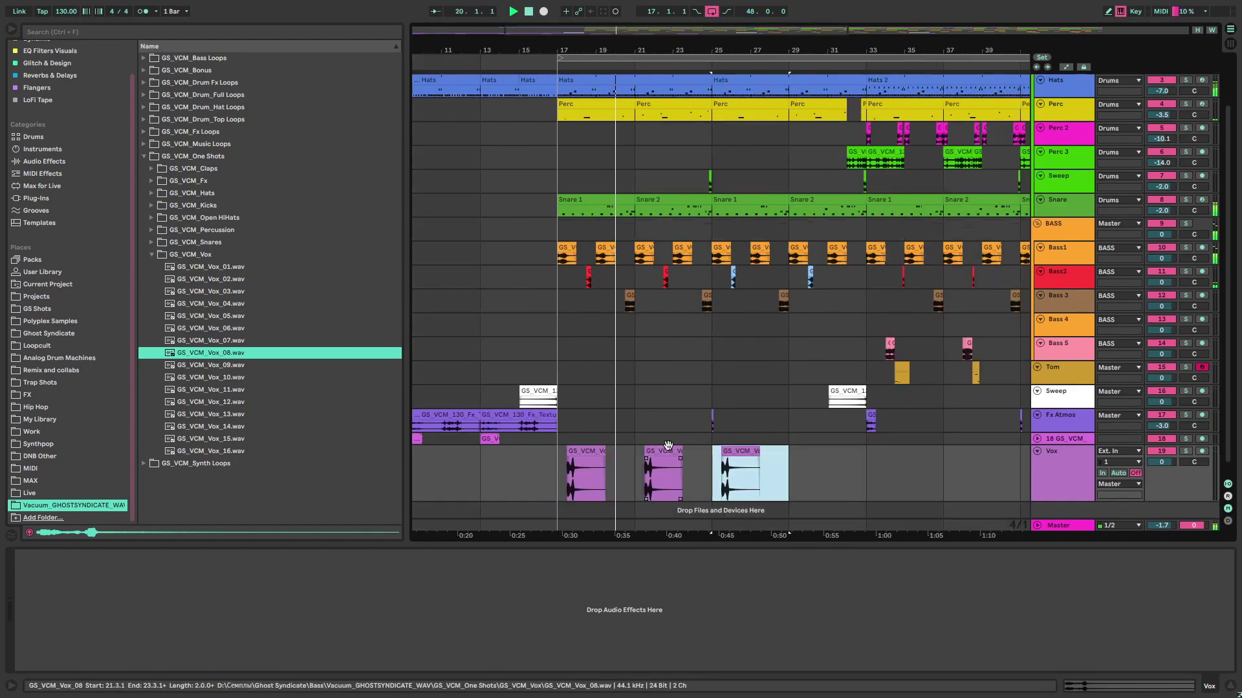
{"action": "scroll", "coordinate": [590, 432], "scroll_direction": "down", "scroll_amount": 2}
{"action": "key", "text": "ctrl+d"}
{"action": "key", "text": "ctrl+d"}
{"action": "key", "text": "ctrl+d"}
{"action": "key", "text": "ctrl+d"}
{"action": "key", "text": "ctrl+d"}
{"action": "key", "text": "ctrl+d"}
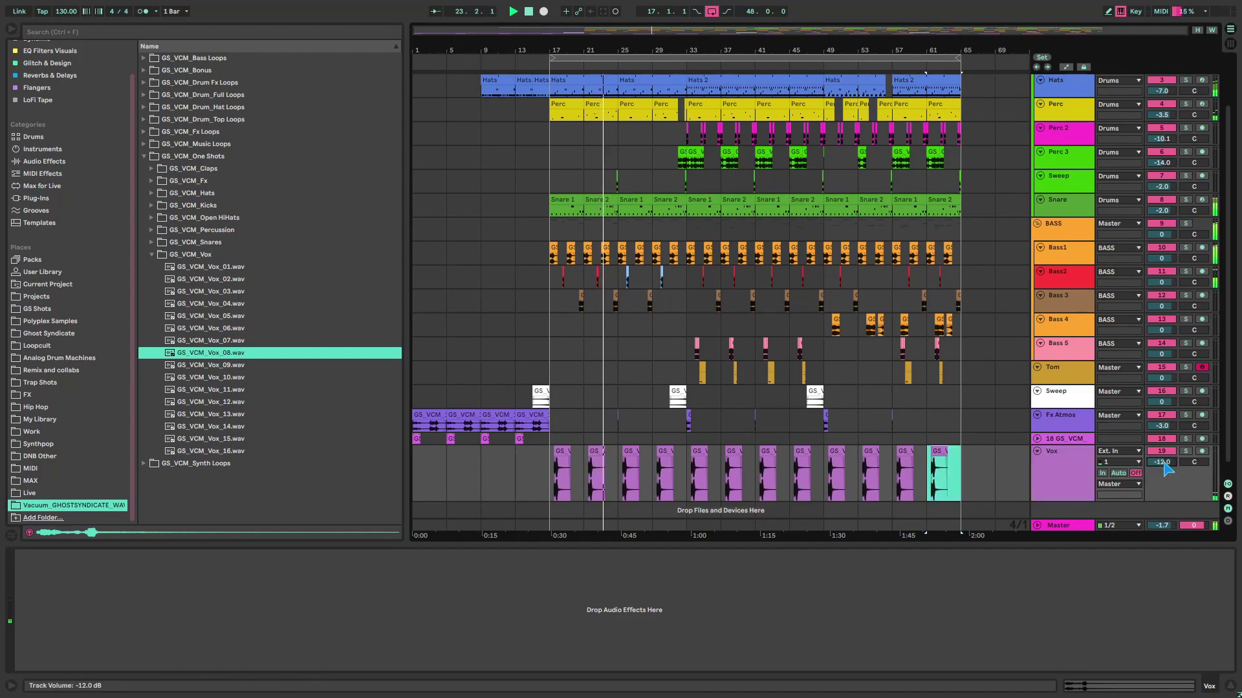
Step: Add an Auto Filter to the Vox track in high-pass mode with the frequency at 758 Hz
{"action": "left_click", "coordinate": [44, 163]}
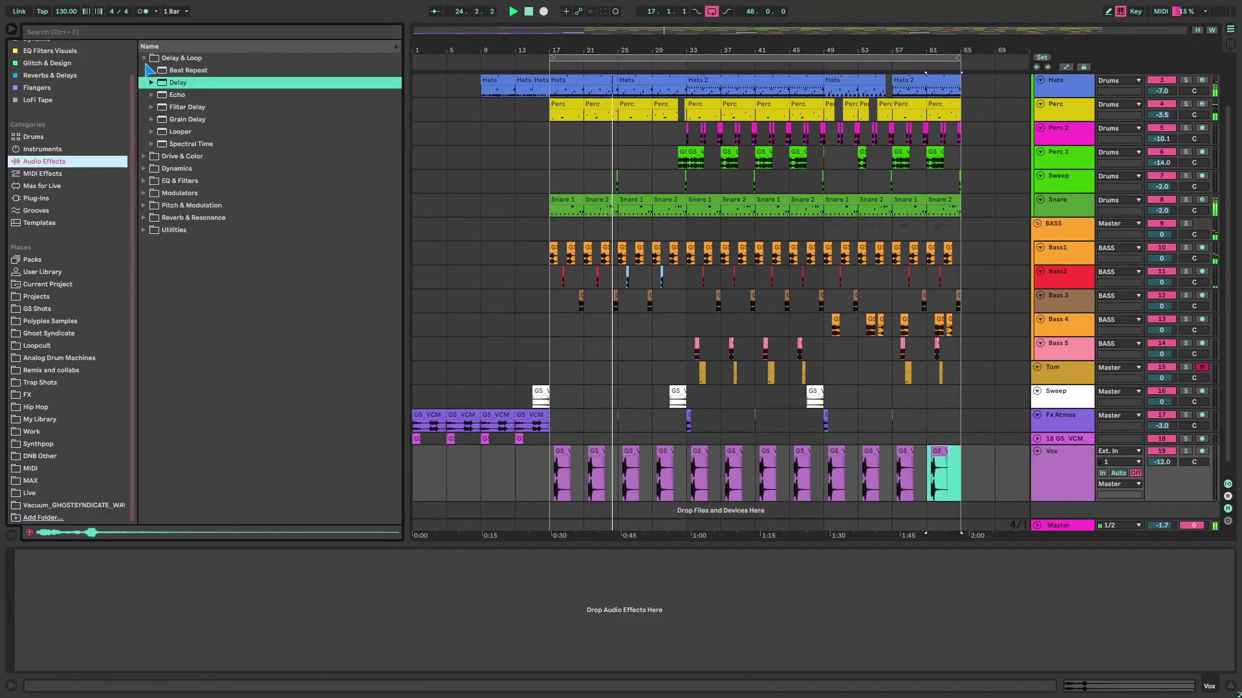
{"action": "left_click", "coordinate": [143, 59]}
{"action": "left_click", "coordinate": [143, 95]}
{"action": "left_click_drag", "start_coordinate": [184, 108], "coordinate": [594, 497]}
{"action": "left_click", "coordinate": [74, 641]}
{"action": "left_click_drag", "start_coordinate": [201, 587], "coordinate": [202, 660]}
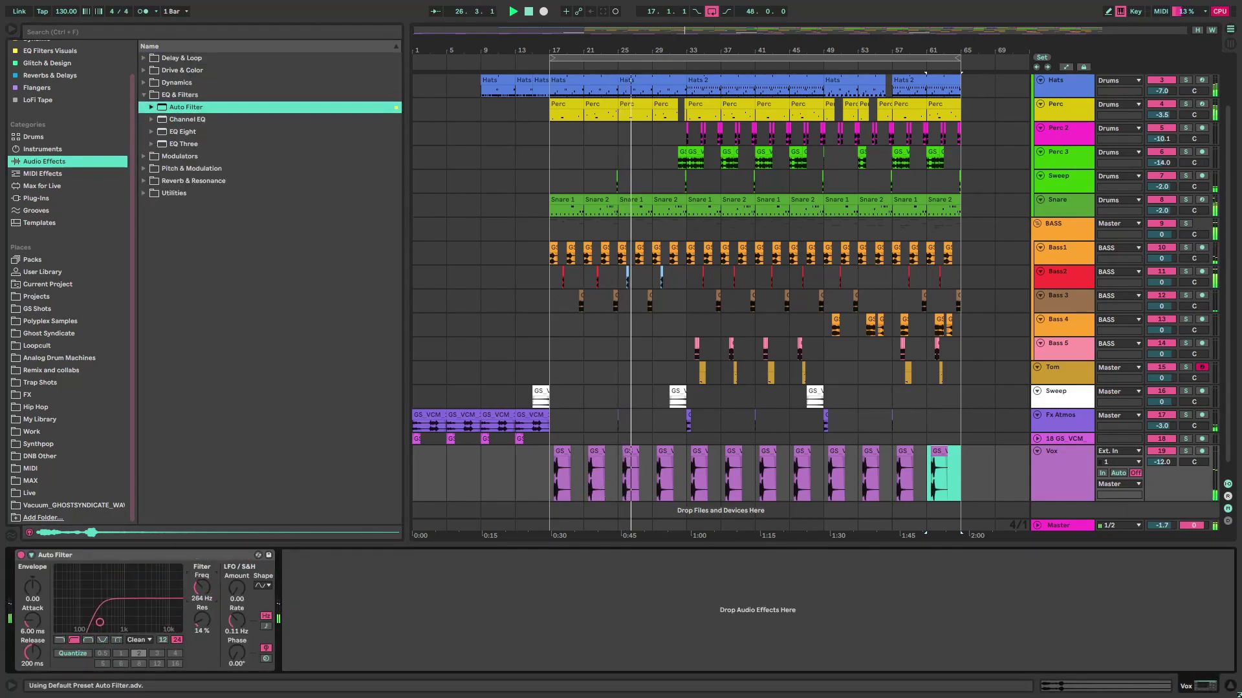
{"action": "left_click_drag", "start_coordinate": [202, 579], "coordinate": [202, 553]}
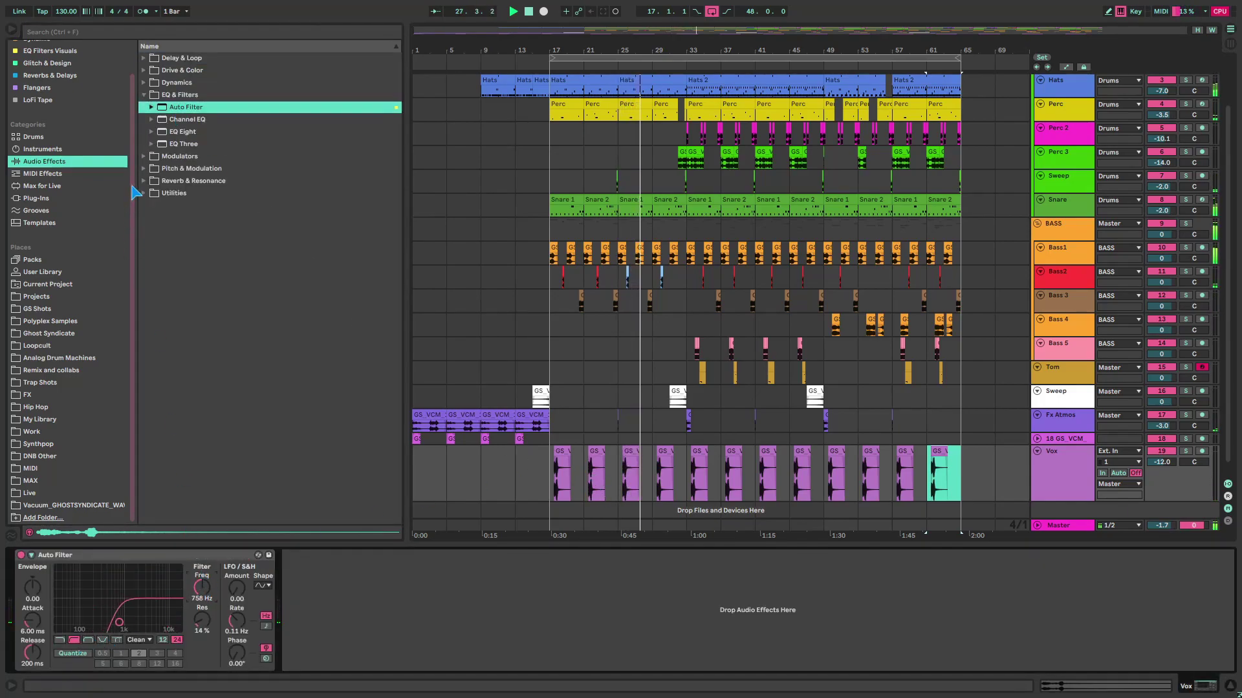
Step: Add Chorus-Ensemble after the Auto Filter on the Vox track and switch the filter's circuit type to SMP
{"action": "left_click", "coordinate": [146, 166]}
{"action": "left_click", "coordinate": [147, 158]}
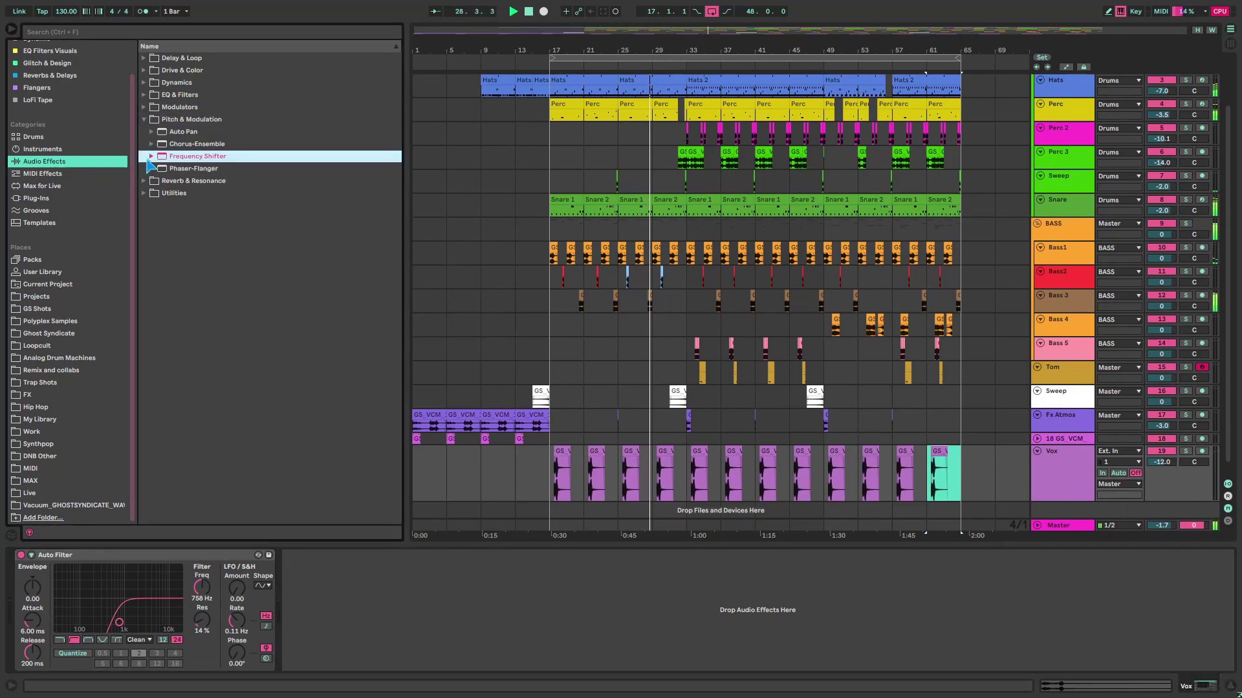
{"action": "left_click_drag", "start_coordinate": [184, 143], "coordinate": [236, 608]}
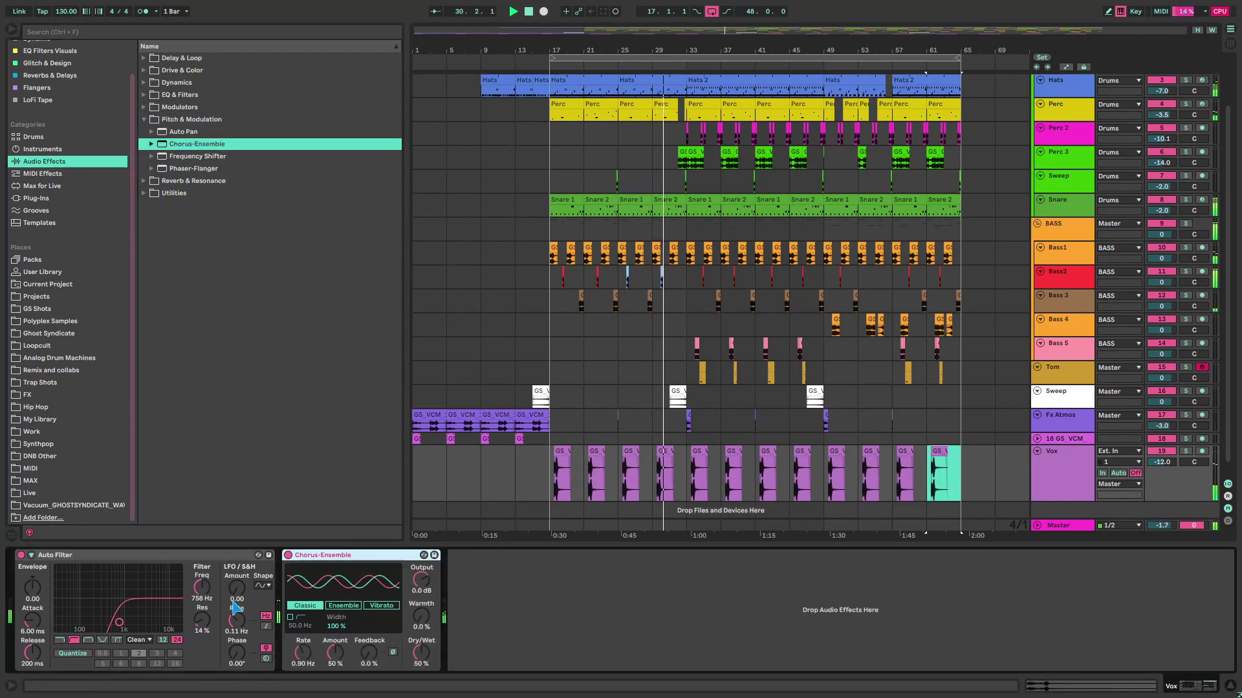
{"action": "left_click", "coordinate": [136, 641]}
{"action": "left_click", "coordinate": [139, 626]}
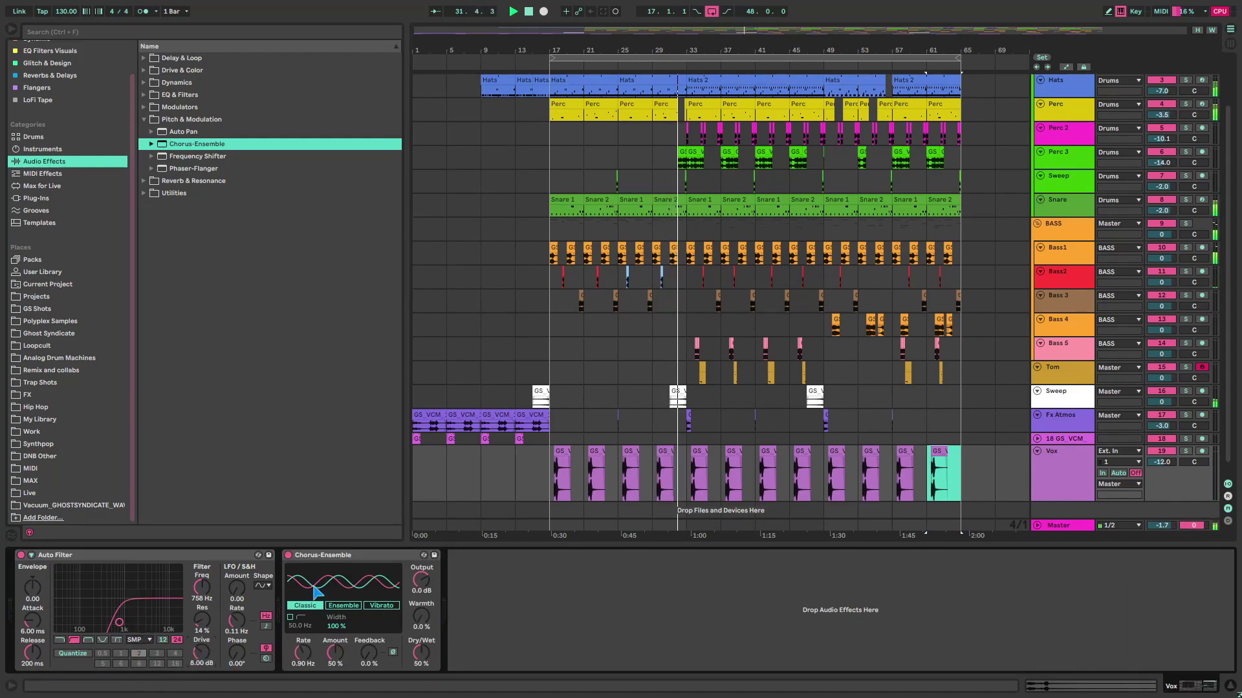
Step: Switch Chorus-Ensemble to Ensemble mode with rate 0.24 Hz, amount 68% and dry/wet 74%
{"action": "left_click", "coordinate": [342, 606]}
{"action": "left_click_drag", "start_coordinate": [306, 655], "coordinate": [344, 637]}
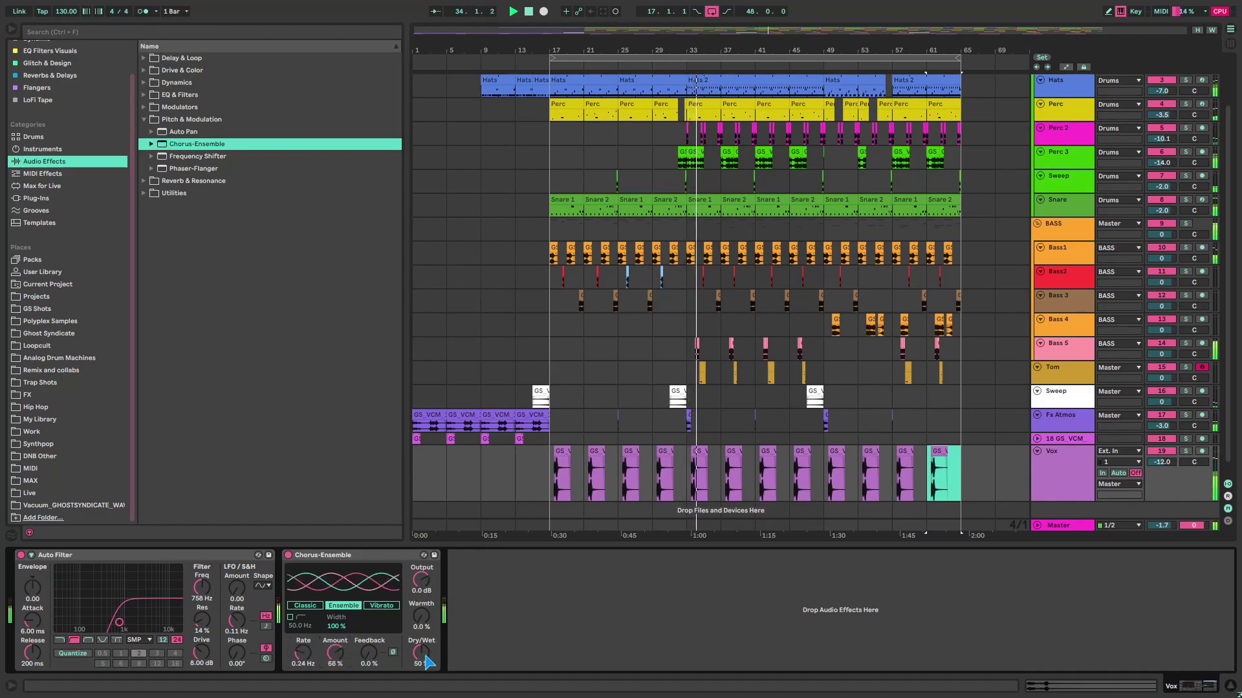
{"action": "left_click_drag", "start_coordinate": [421, 653], "coordinate": [421, 664]}
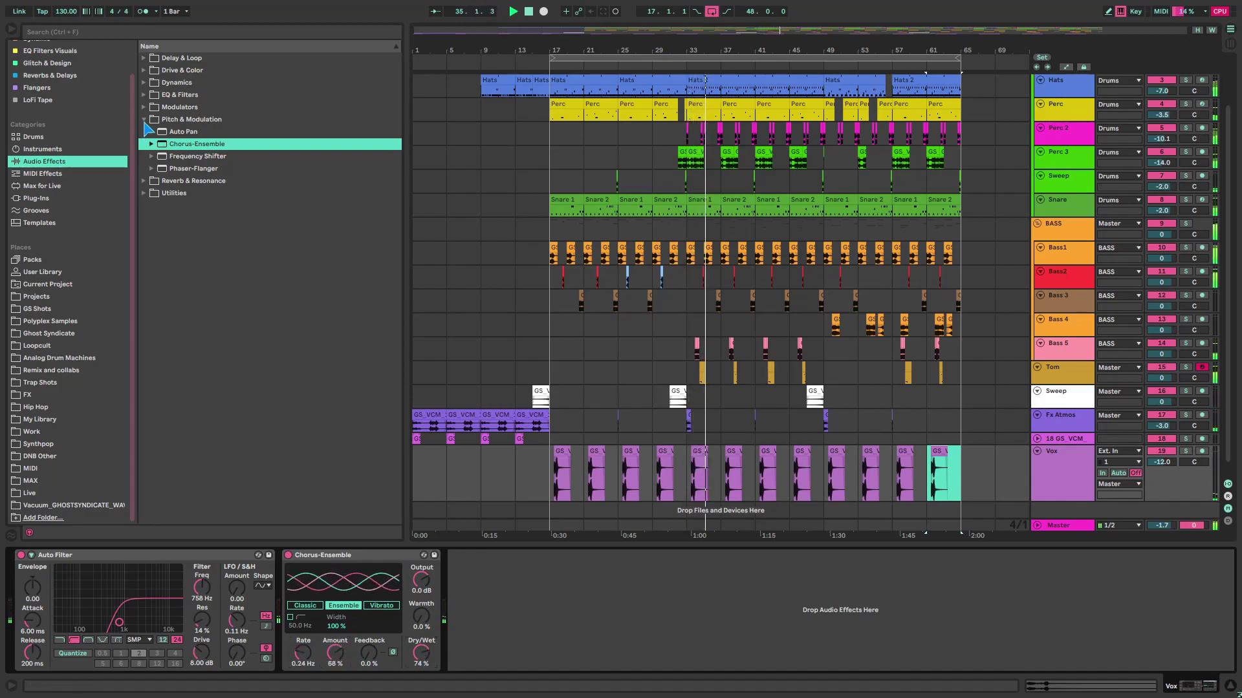
Step: Add the Reverb effect after Chorus-Ensemble on the Vox track
{"action": "left_click", "coordinate": [143, 119]}
{"action": "left_click", "coordinate": [143, 132]}
{"action": "left_click", "coordinate": [181, 180]}
{"action": "left_click_drag", "start_coordinate": [181, 180], "coordinate": [538, 596]}
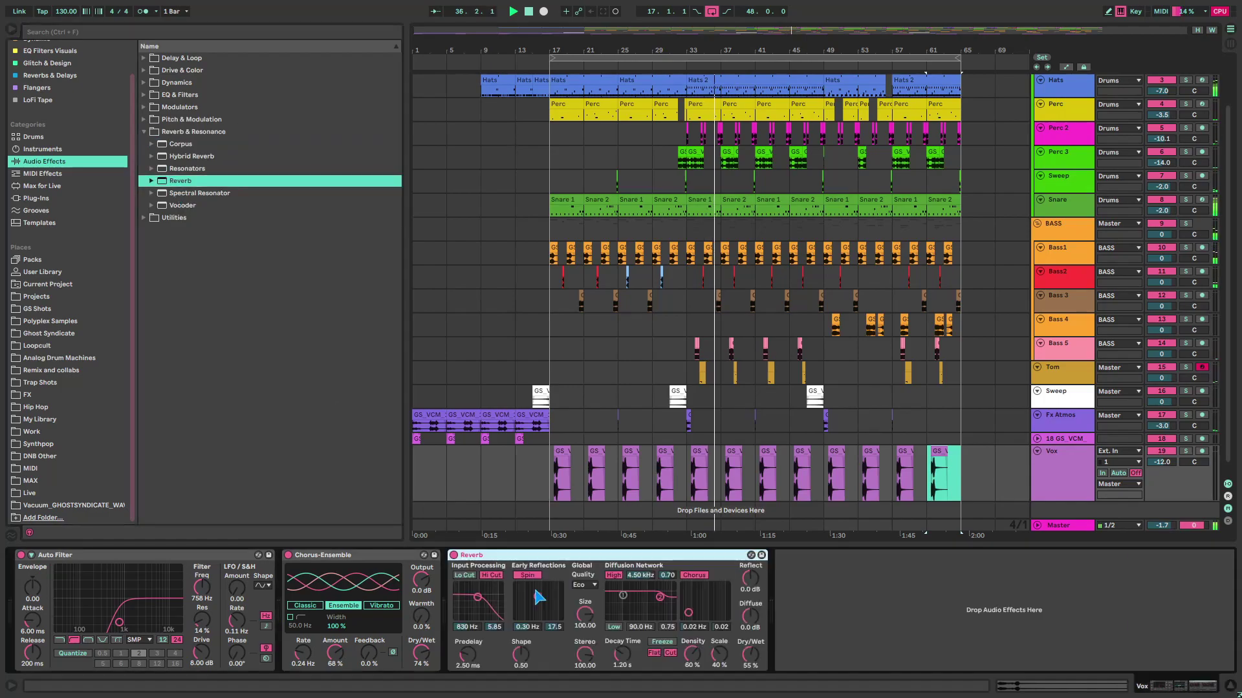
Step: Set the Vox Reverb to 4.53 s decay, 30% dry/wet, -5.3 dB diffuse and 142 Hz low diffusion, with Lo Cut on and input filter at 8.82 kHz
{"action": "left_click_drag", "start_coordinate": [622, 655], "coordinate": [622, 637]}
{"action": "left_click_drag", "start_coordinate": [750, 654], "coordinate": [750, 656]}
{"action": "left_click_drag", "start_coordinate": [623, 595], "coordinate": [627, 617]}
{"action": "left_click", "coordinate": [464, 575]}
{"action": "left_click_drag", "start_coordinate": [478, 596], "coordinate": [485, 585]}
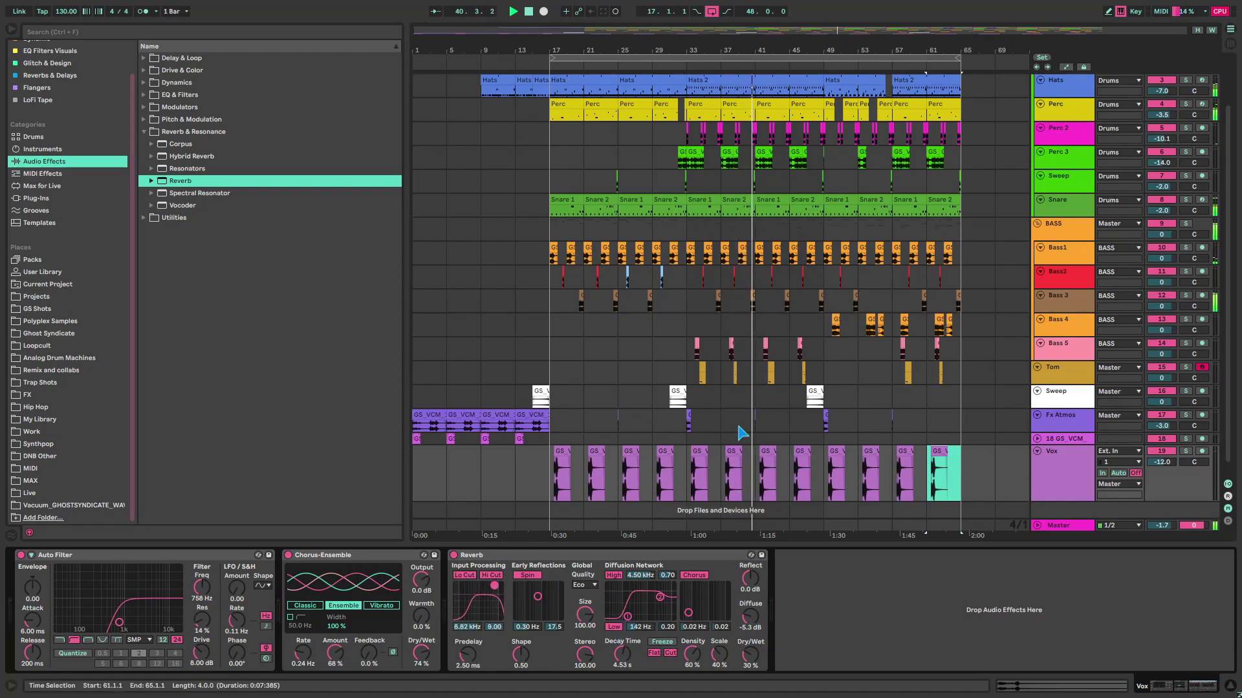
Step: Insert a Delay before the Vox Reverb with a 2-sixteenth time, about 60% feedback, Ping Pong on and 21% dry/wet
{"action": "left_click", "coordinate": [146, 132]}
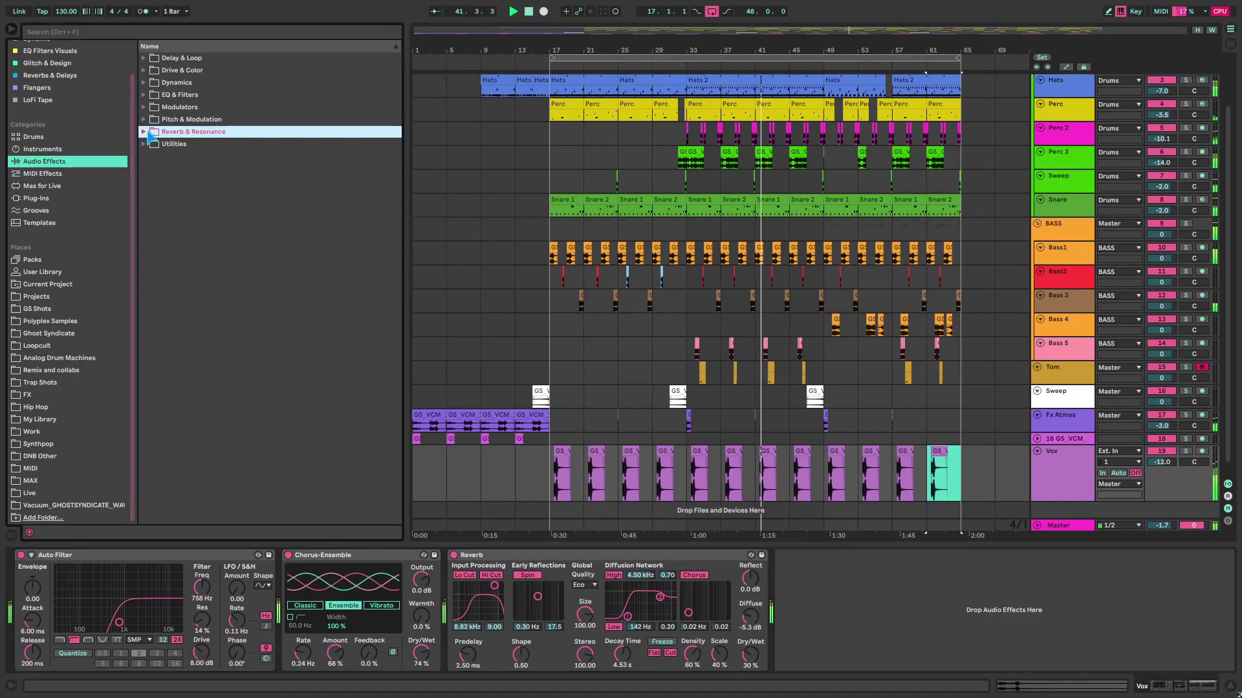
{"action": "left_click_drag", "start_coordinate": [176, 82], "coordinate": [451, 560]}
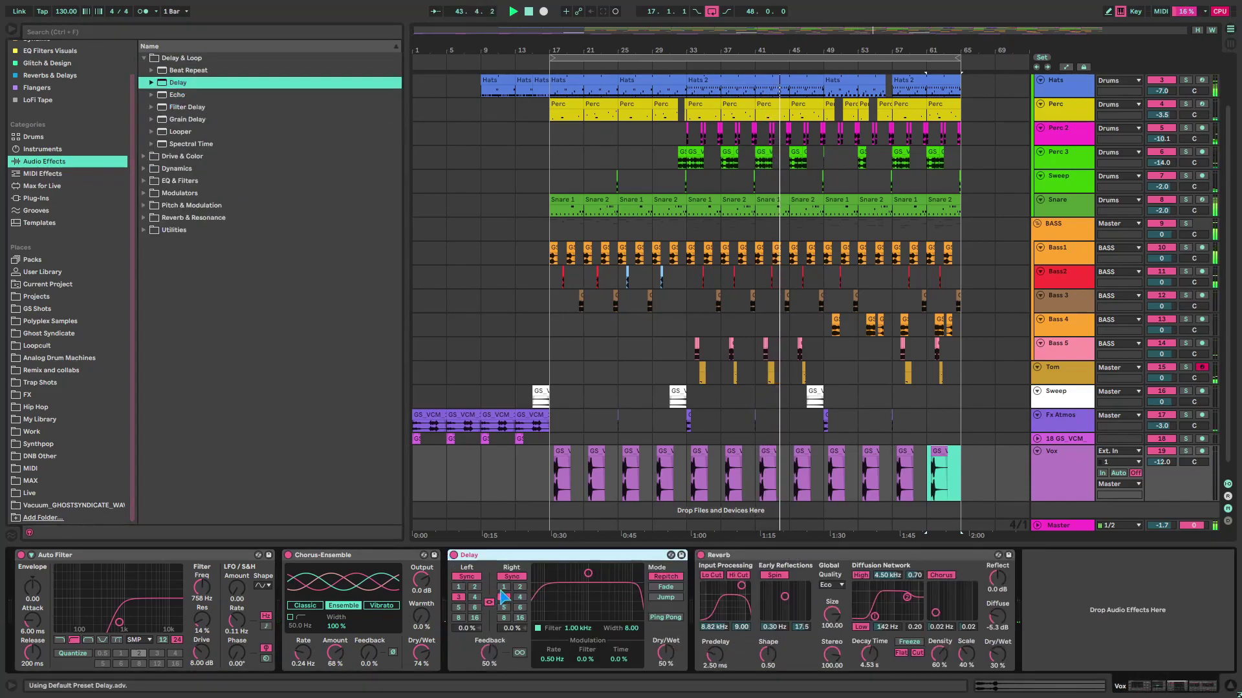
{"action": "left_click", "coordinate": [519, 586]}
{"action": "left_click_drag", "start_coordinate": [489, 653], "coordinate": [489, 644]}
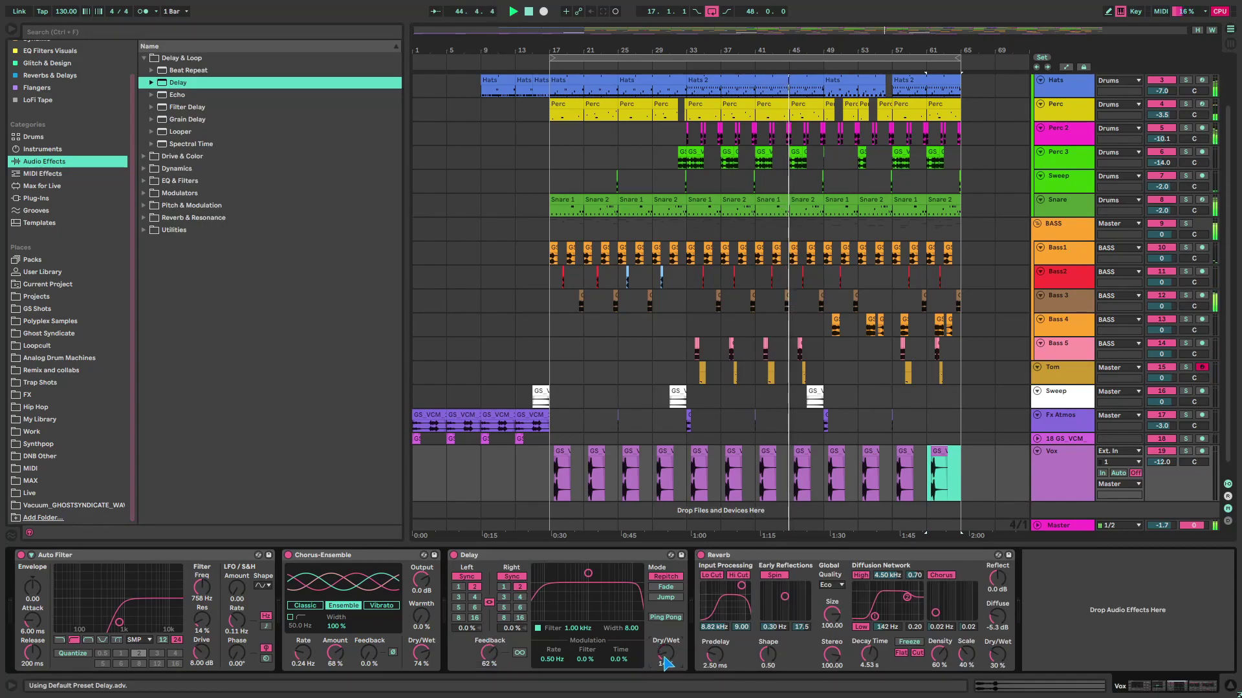
{"action": "left_click", "coordinate": [671, 620]}
{"action": "left_click_drag", "start_coordinate": [666, 654], "coordinate": [666, 651]}
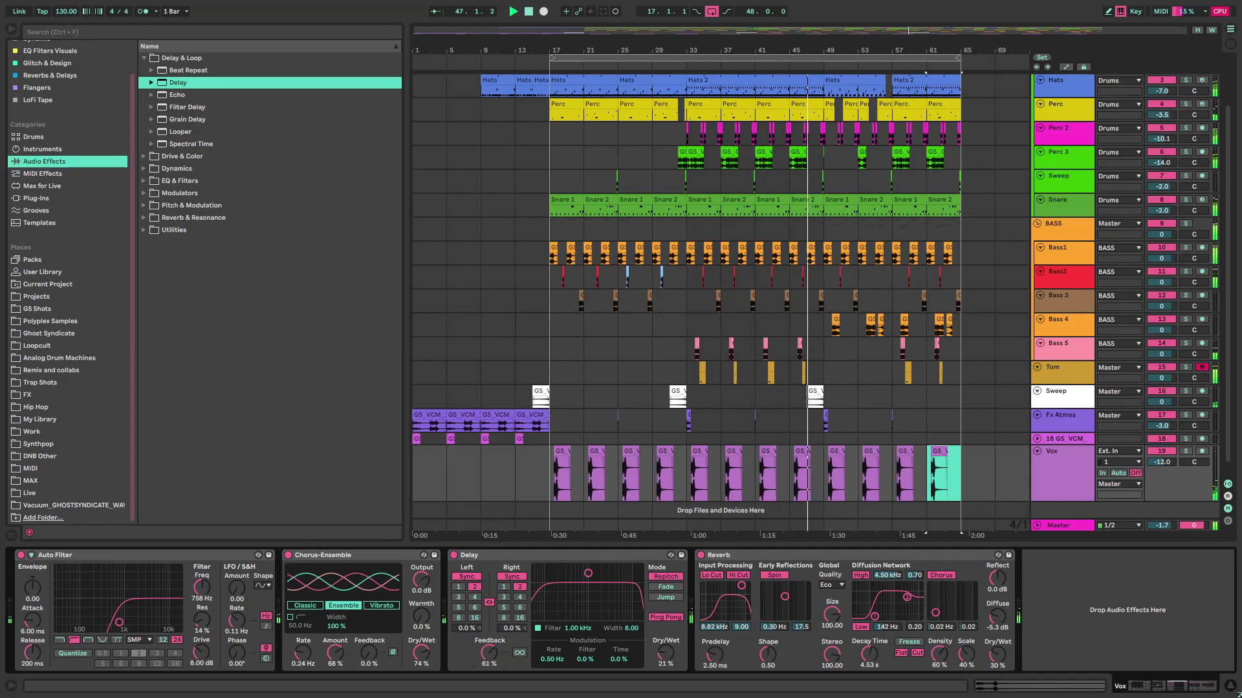
Step: Raise the Vox track volume to -9.5 dB
{"action": "scroll", "coordinate": [841, 436], "scroll_direction": "down", "scroll_amount": 1}
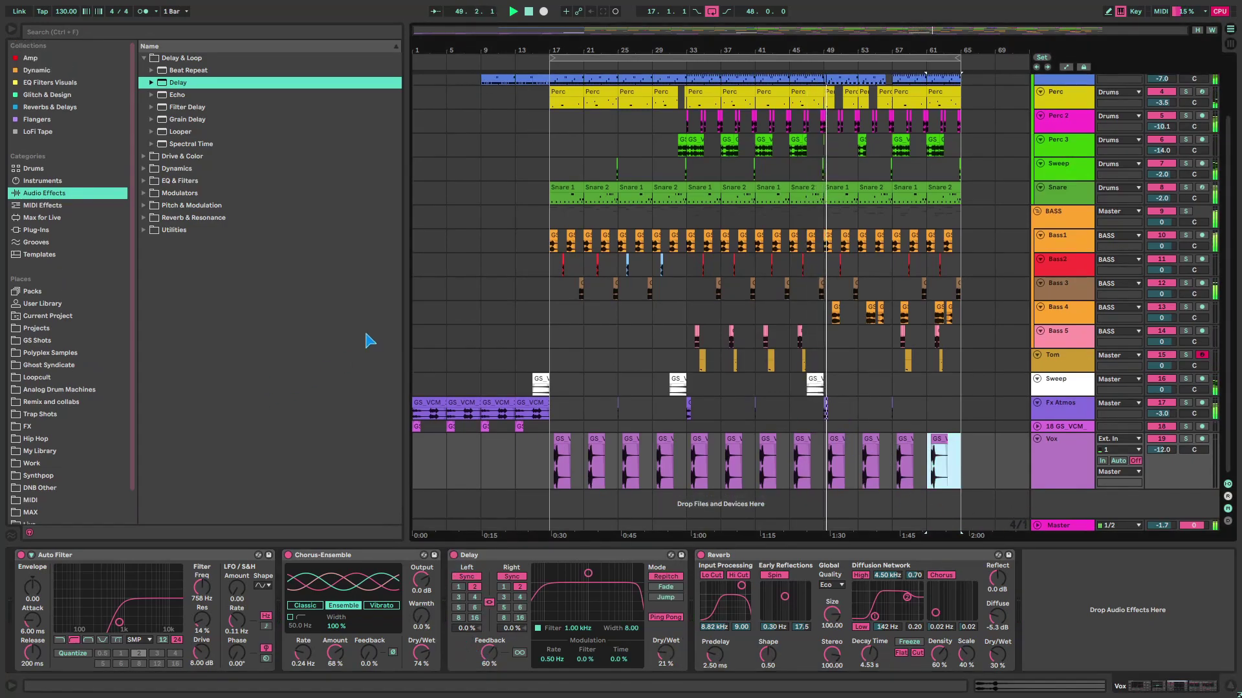
{"action": "left_click_drag", "start_coordinate": [1162, 447], "coordinate": [1162, 442]}
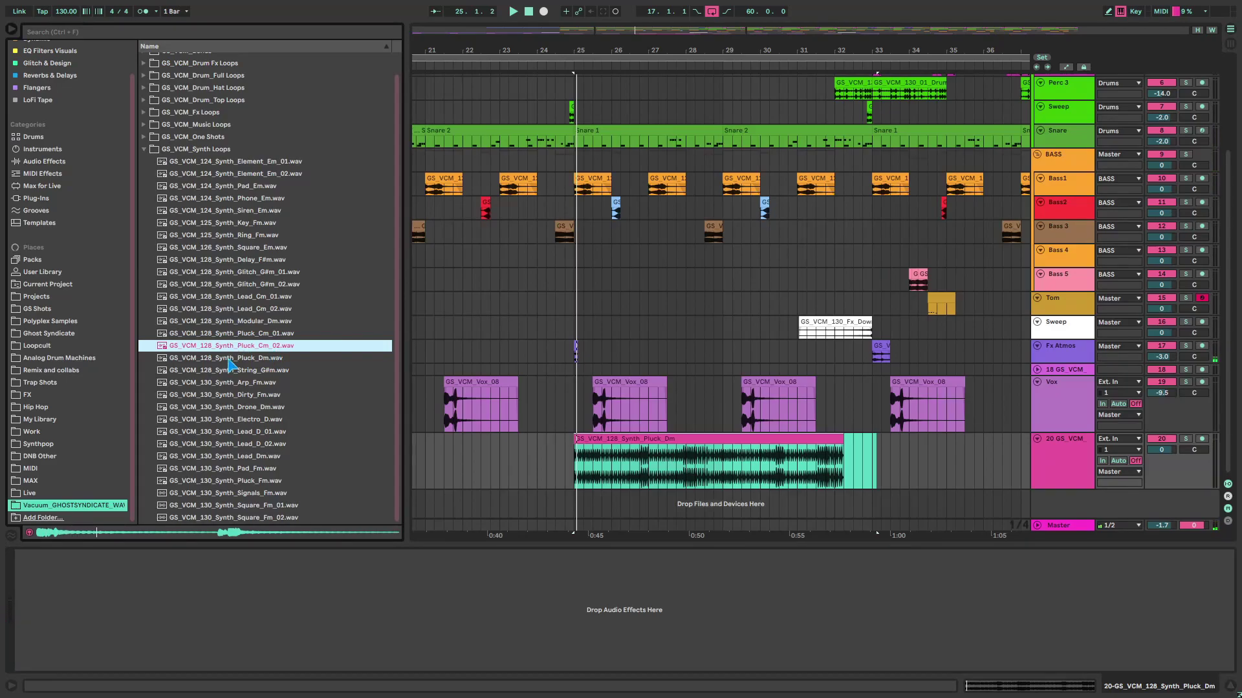
Step: Audition other synth loops and replace the Synth_Pluck_Dm clip at bar 25 with GS_VCM_130_Synth_Signals_Fm.wav
{"action": "key", "text": "Up"}
{"action": "key", "text": "Up"}
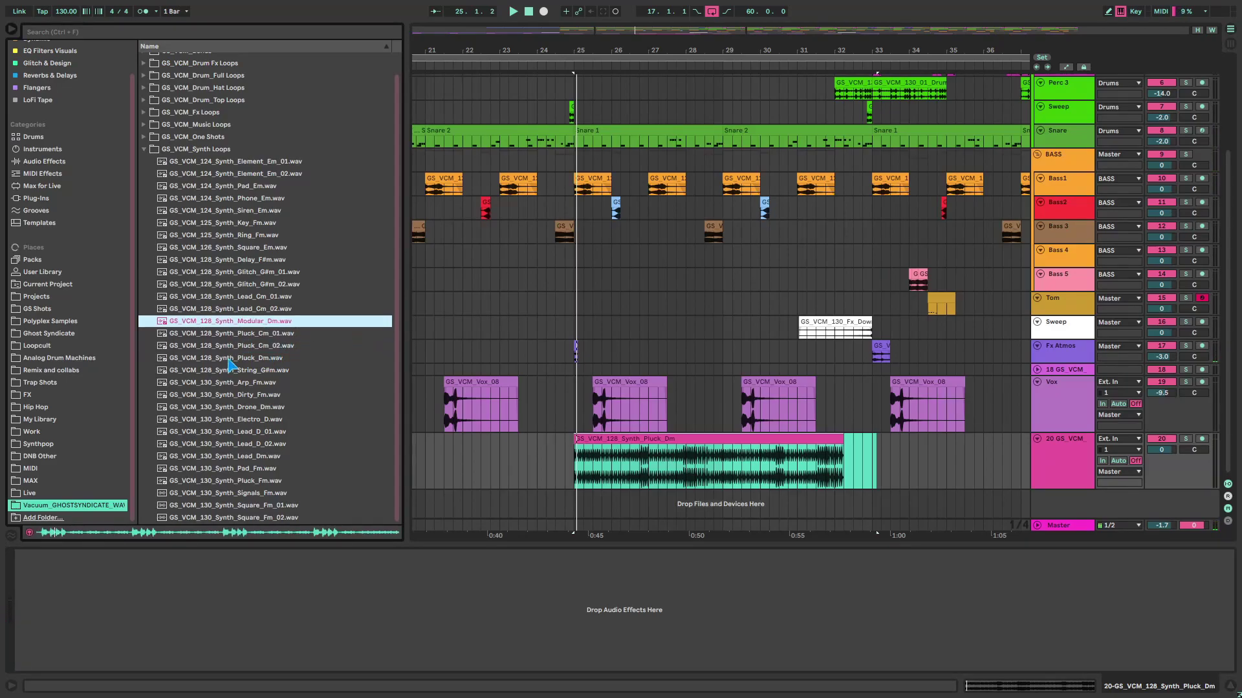
{"action": "key", "text": "Up"}
{"action": "left_click", "coordinate": [246, 457]}
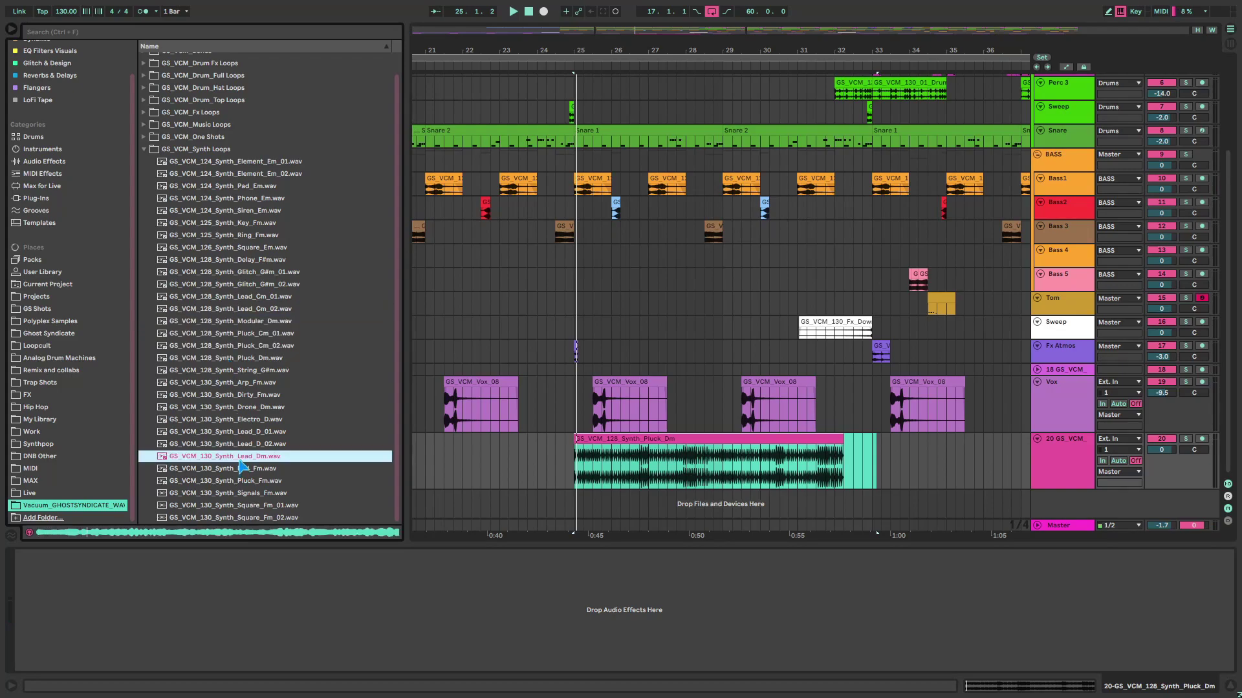
{"action": "key", "text": "Down"}
{"action": "key", "text": "Down"}
{"action": "key", "text": "Down"}
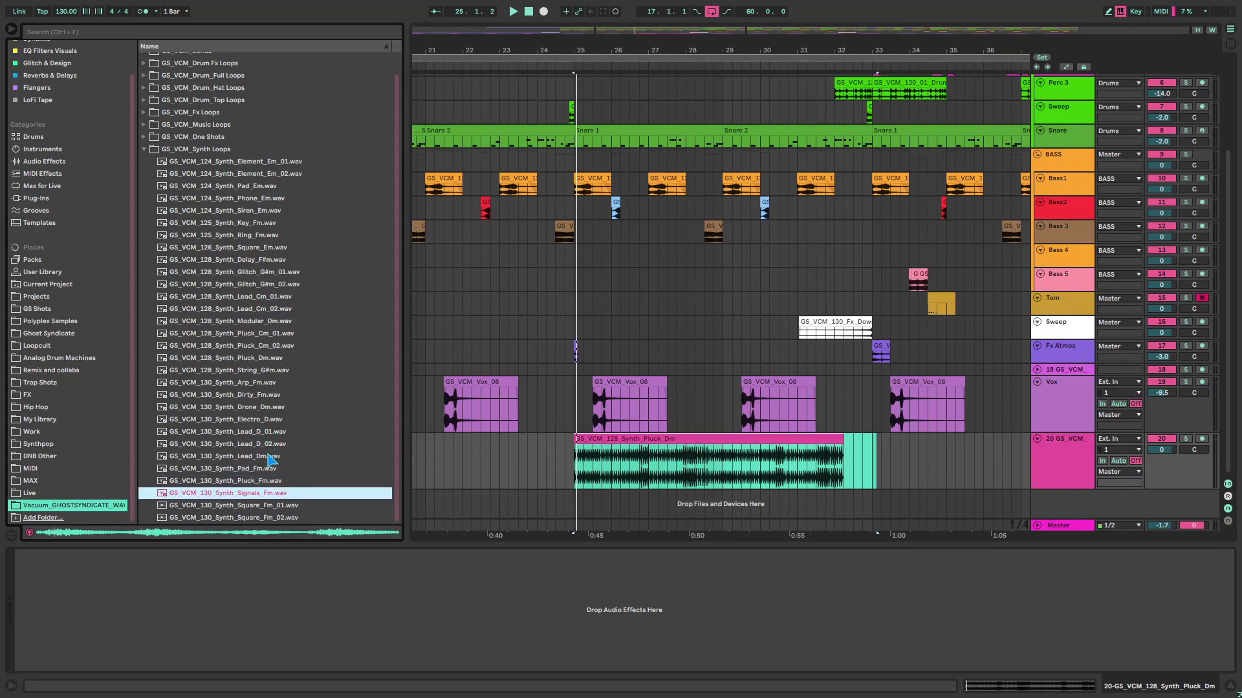
{"action": "left_click_drag", "start_coordinate": [278, 492], "coordinate": [572, 477]}
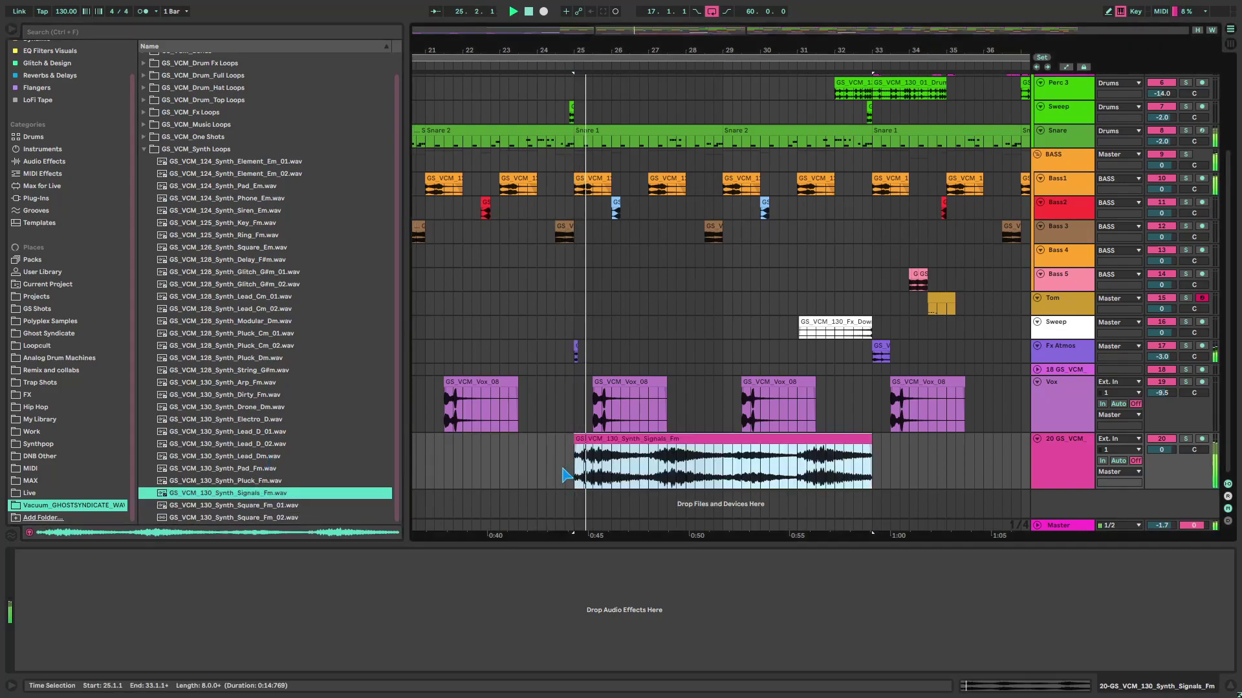
Step: Lower the Signals synth track volume to -13.0 dB and set the arrangement grid to 8 bars
{"action": "scroll", "coordinate": [572, 476], "scroll_direction": "down", "scroll_amount": 2}
{"action": "right_click", "coordinate": [743, 489]}
{"action": "key", "text": "Escape"}
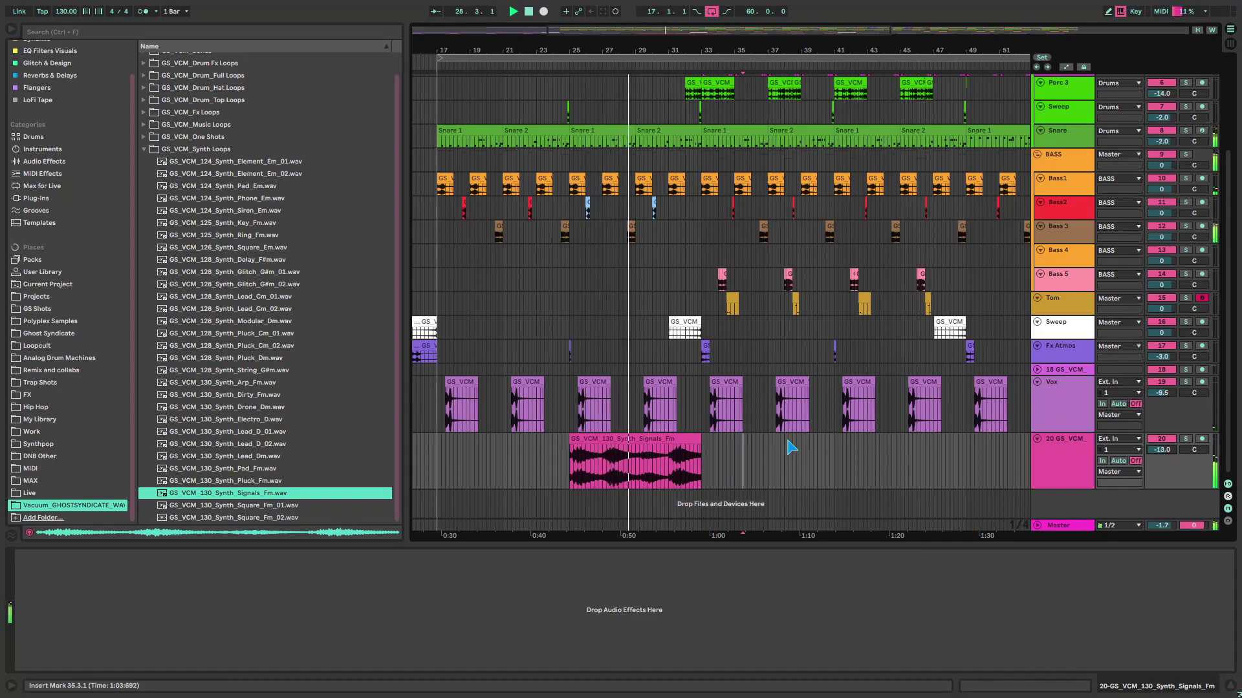
{"action": "right_click", "coordinate": [729, 475]}
{"action": "left_click", "coordinate": [751, 602]}
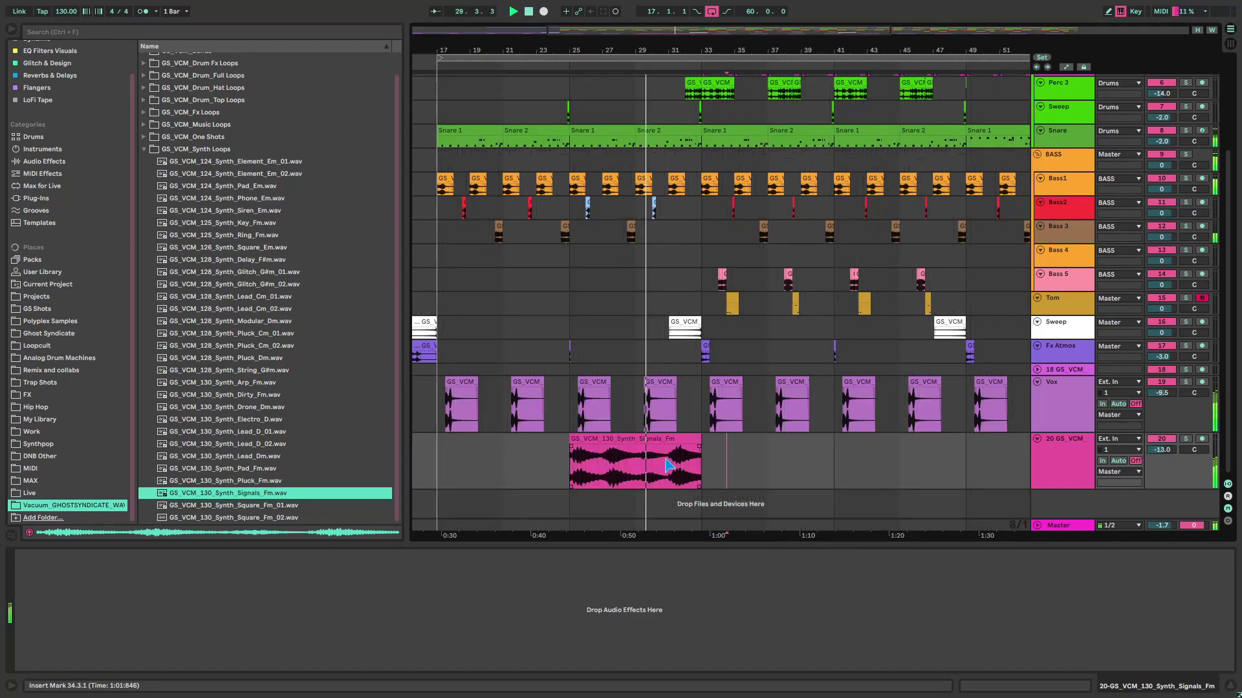
Step: Duplicate the GS_VCM_130_Synth_Signals_Fm clip and place the two copies back to back from bar 1 to bar 17
{"action": "left_click", "coordinate": [654, 437]}
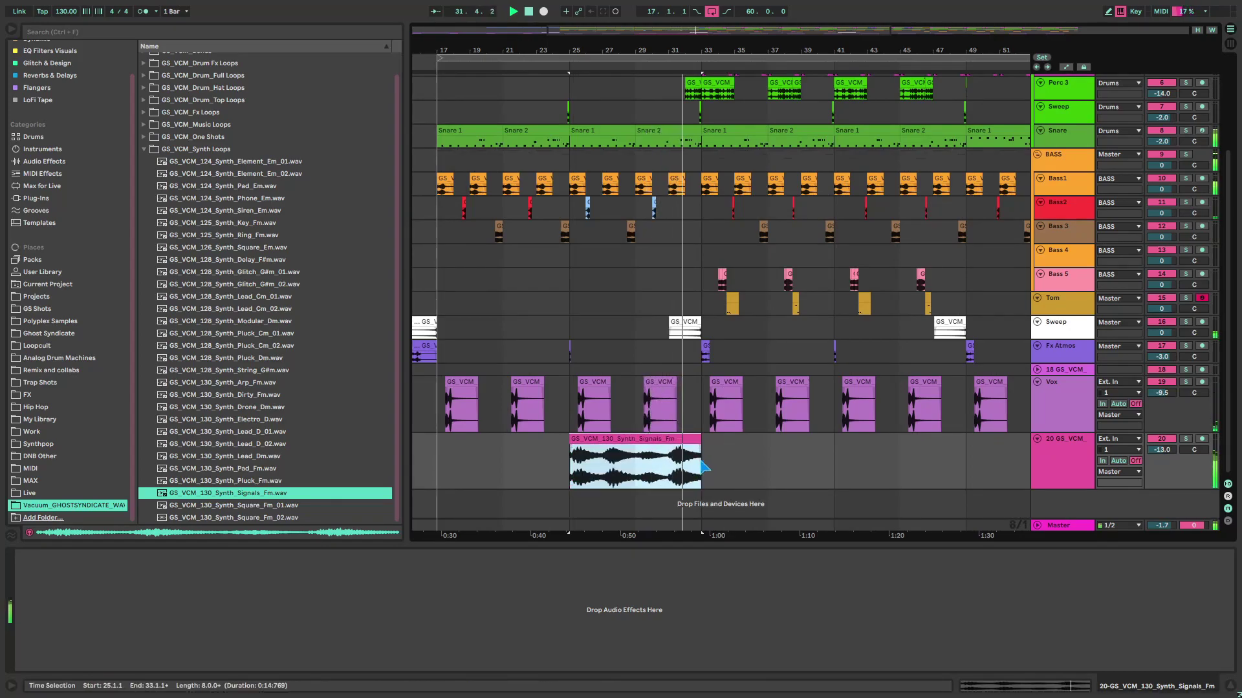
{"action": "scroll", "coordinate": [707, 469], "scroll_direction": "down", "scroll_amount": 3}
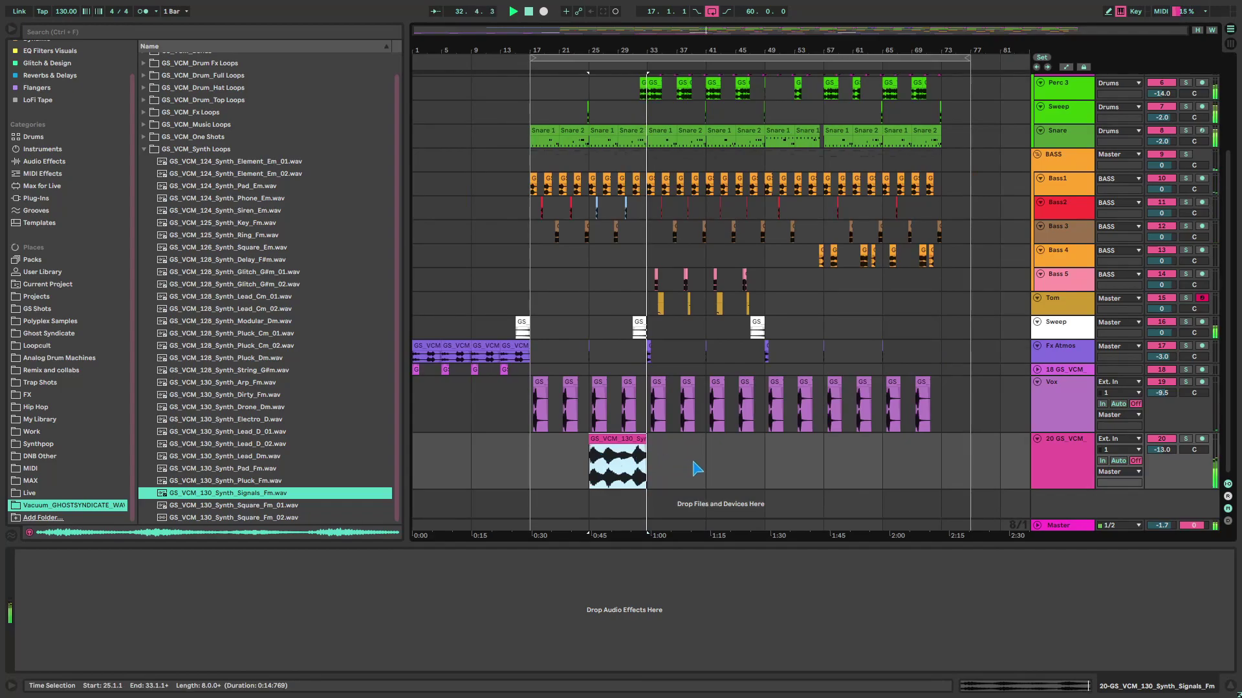
{"action": "left_click_drag", "start_coordinate": [652, 467], "coordinate": [513, 462]}
{"action": "key", "text": "ctrl+d"}
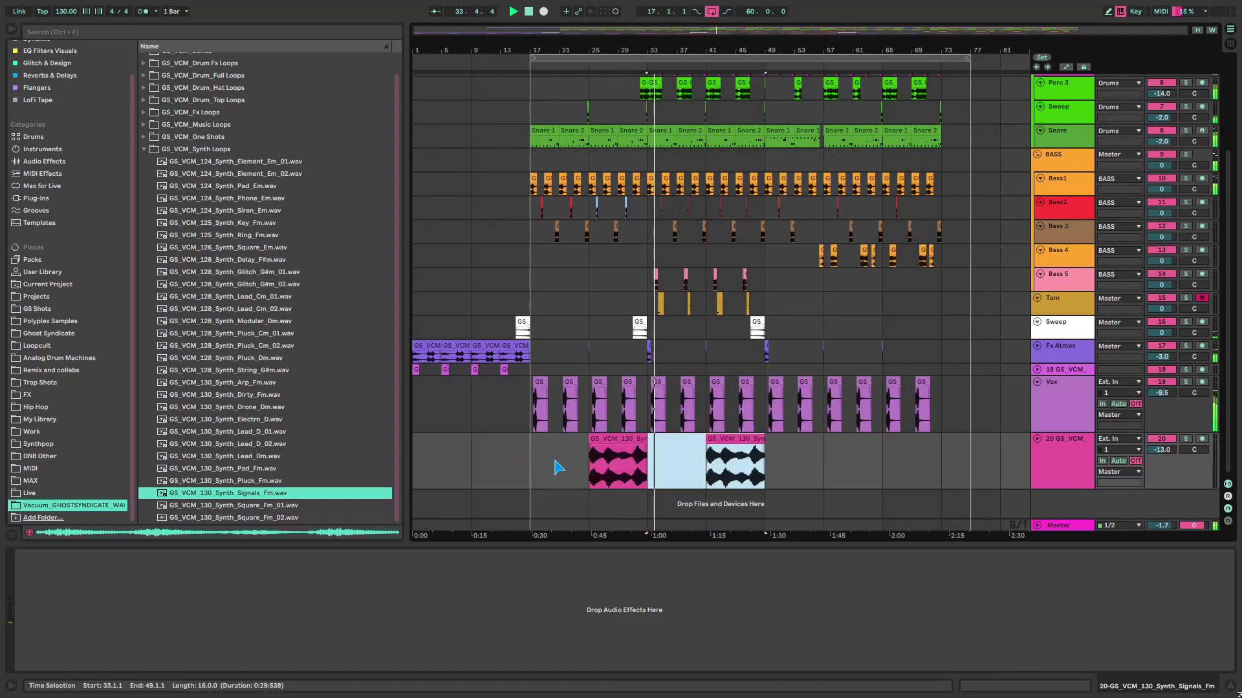
{"action": "left_click", "coordinate": [611, 457]}
{"action": "left_click", "coordinate": [612, 440]}
{"action": "left_click_drag", "start_coordinate": [737, 440], "coordinate": [439, 440]}
{"action": "left_click", "coordinate": [612, 441], "text": "shift"}
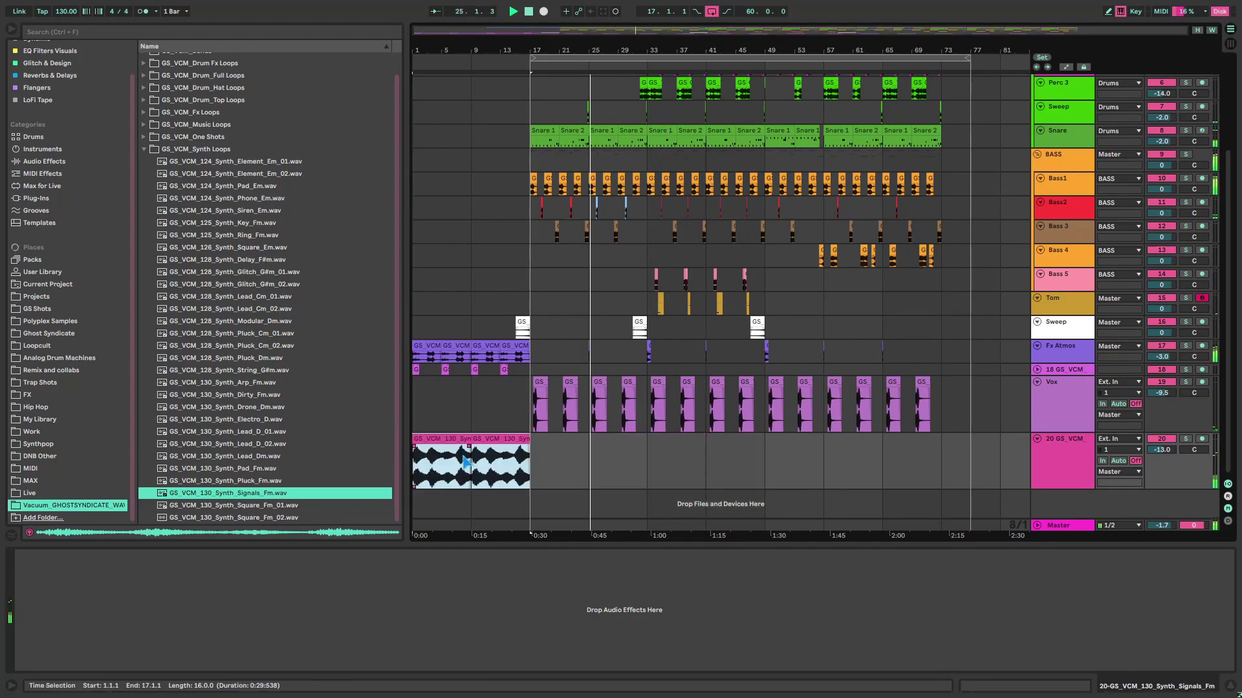
Step: Place GS_VCM_130_Synth_Pluck_Fm.wav at bar 25, rename its track Synth, and add an audio track named Synth 2 with Saturator and Reverb
{"action": "left_click_drag", "start_coordinate": [228, 480], "coordinate": [592, 461]}
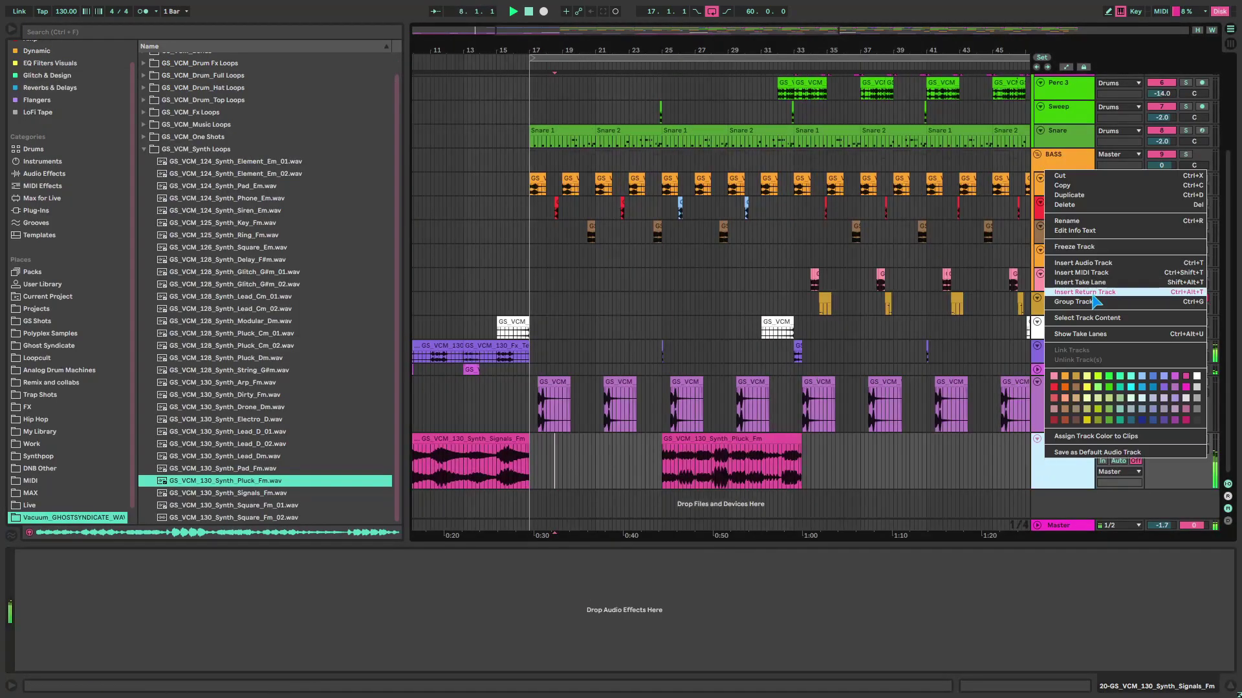
{"action": "left_click", "coordinate": [1093, 297]}
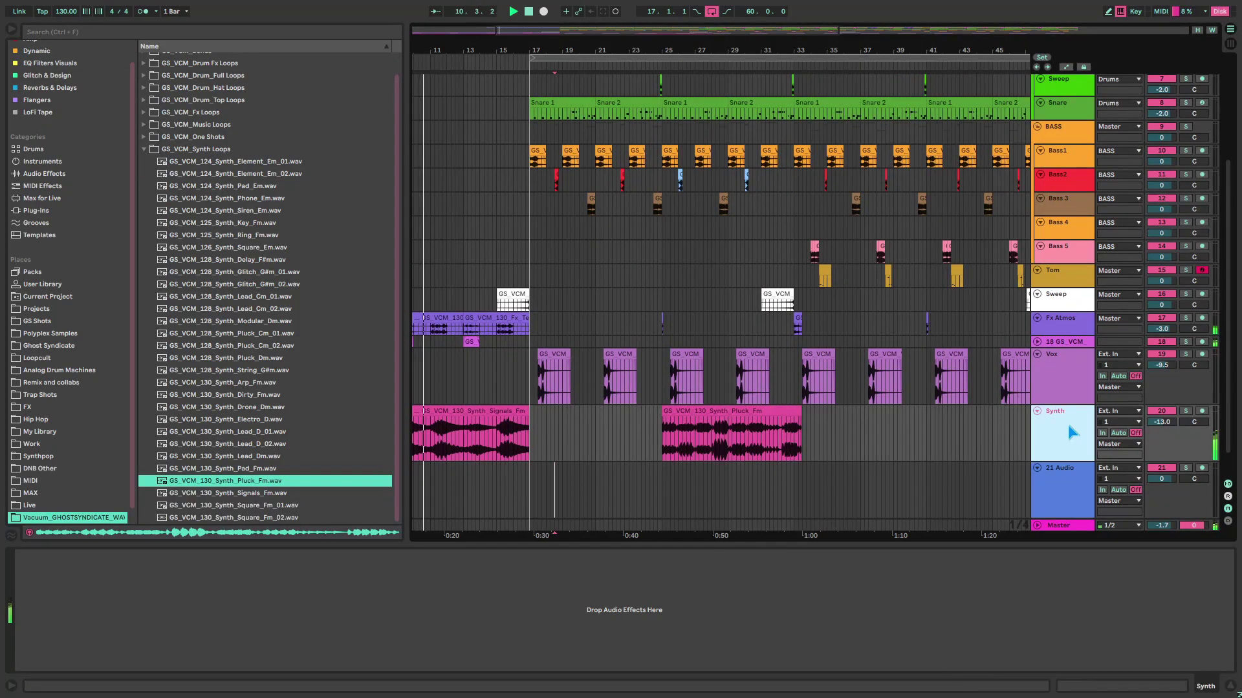
{"action": "left_click", "coordinate": [1067, 421]}
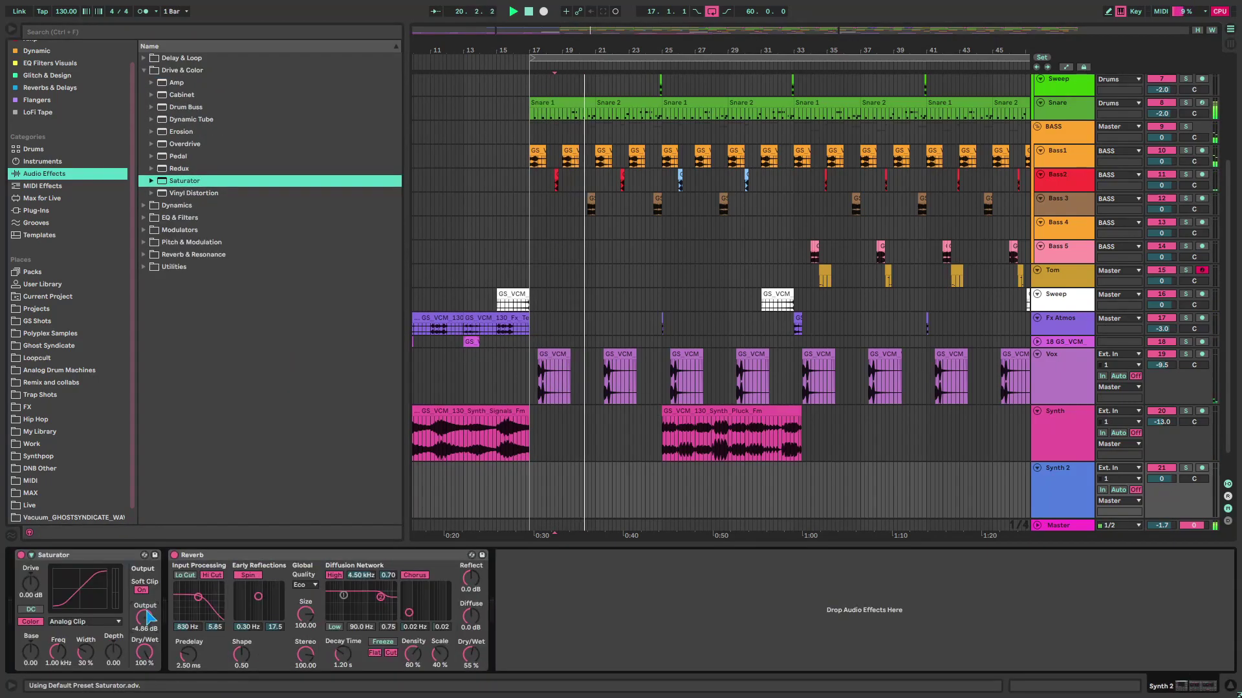
Step: Set the Saturator drive to 4 dB and move the Synth_Pluck_Fm clip onto the Synth 2 track, starting at 26.2
{"action": "key", "text": "space"}
{"action": "mouse_move", "coordinate": [670, 484]}
{"action": "left_mouse_down"}
{"action": "mouse_move", "coordinate": [677, 472]}
{"action": "mouse_move", "coordinate": [764, 478]}
{"action": "left_mouse_up"}
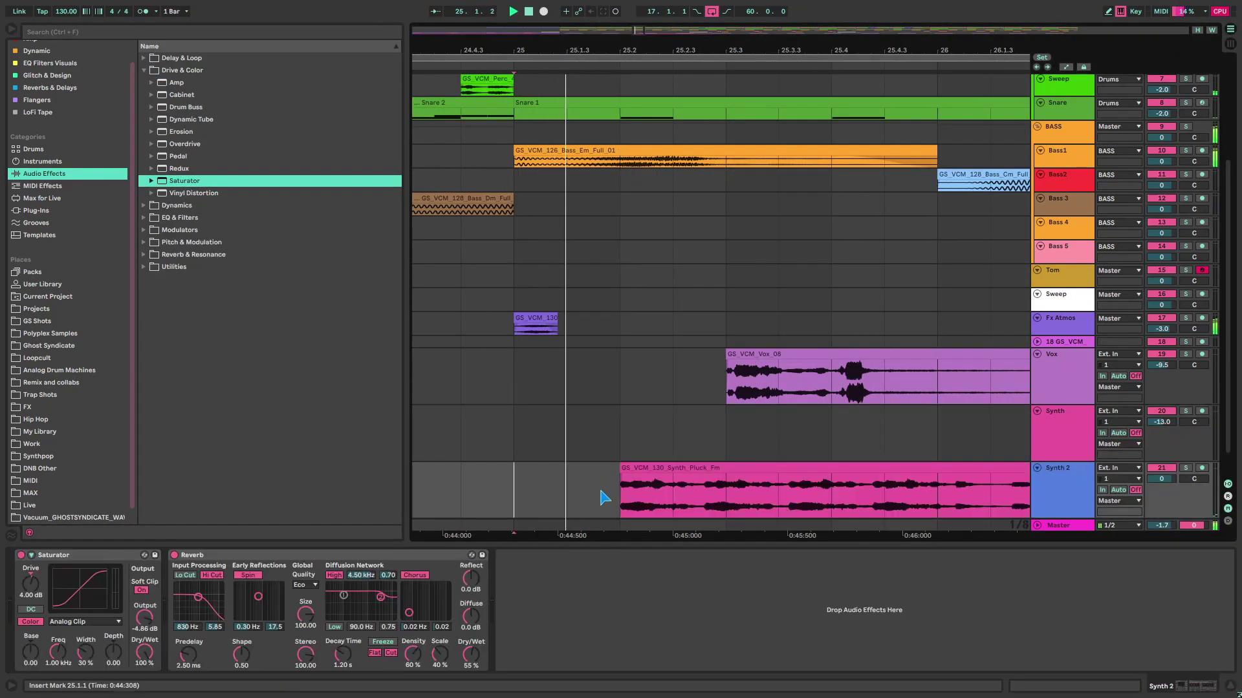
{"action": "key", "text": "space"}
{"action": "left_click", "coordinate": [464, 487]}
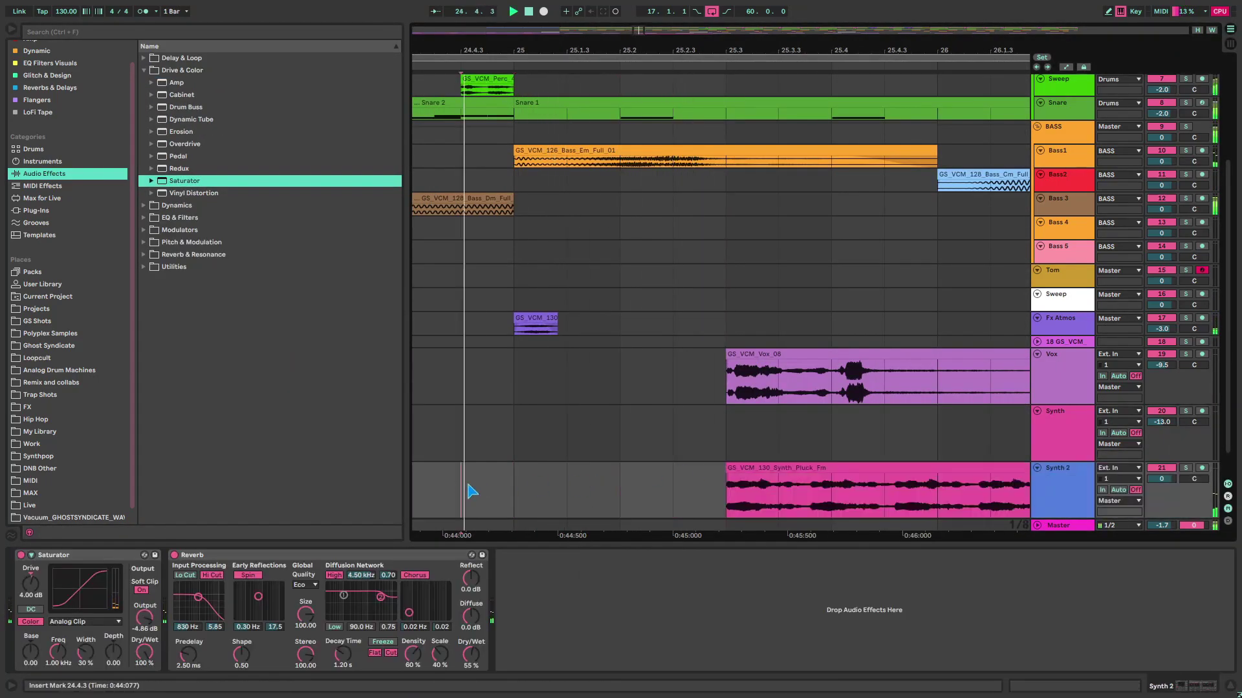
{"action": "left_click", "coordinate": [761, 354]}
{"action": "scroll", "coordinate": [670, 455], "scroll_direction": "down", "scroll_amount": 3}
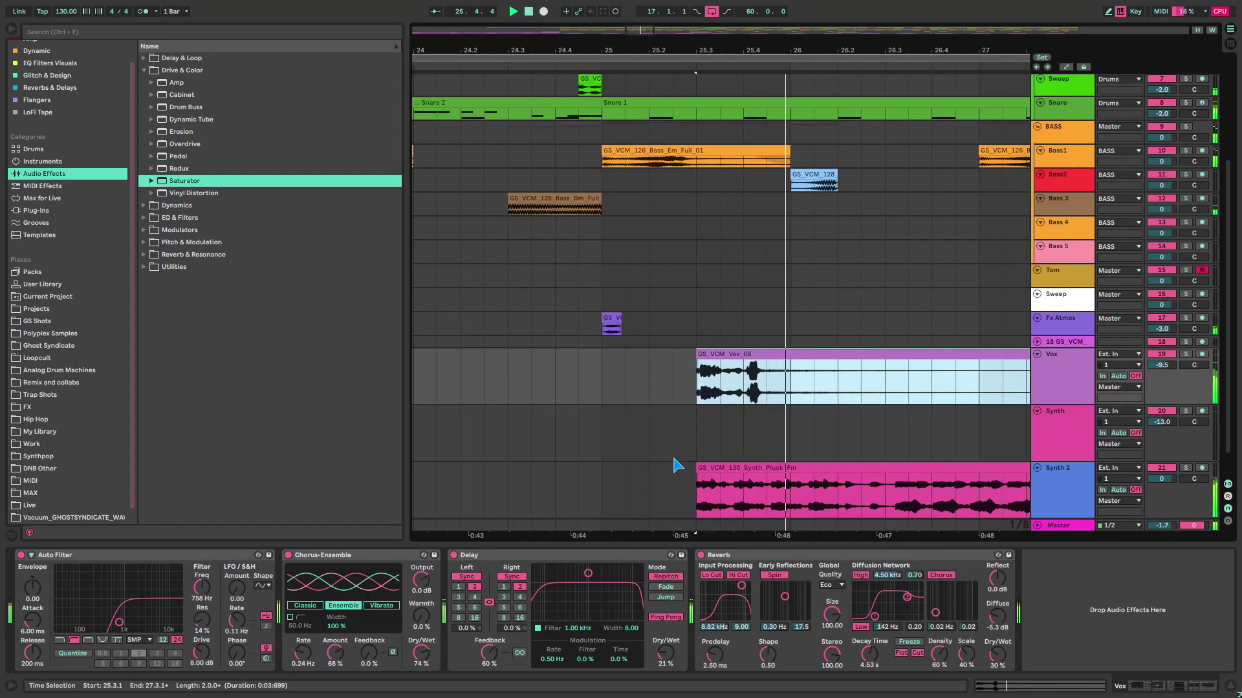
{"action": "left_click_drag", "start_coordinate": [763, 469], "coordinate": [852, 501]}
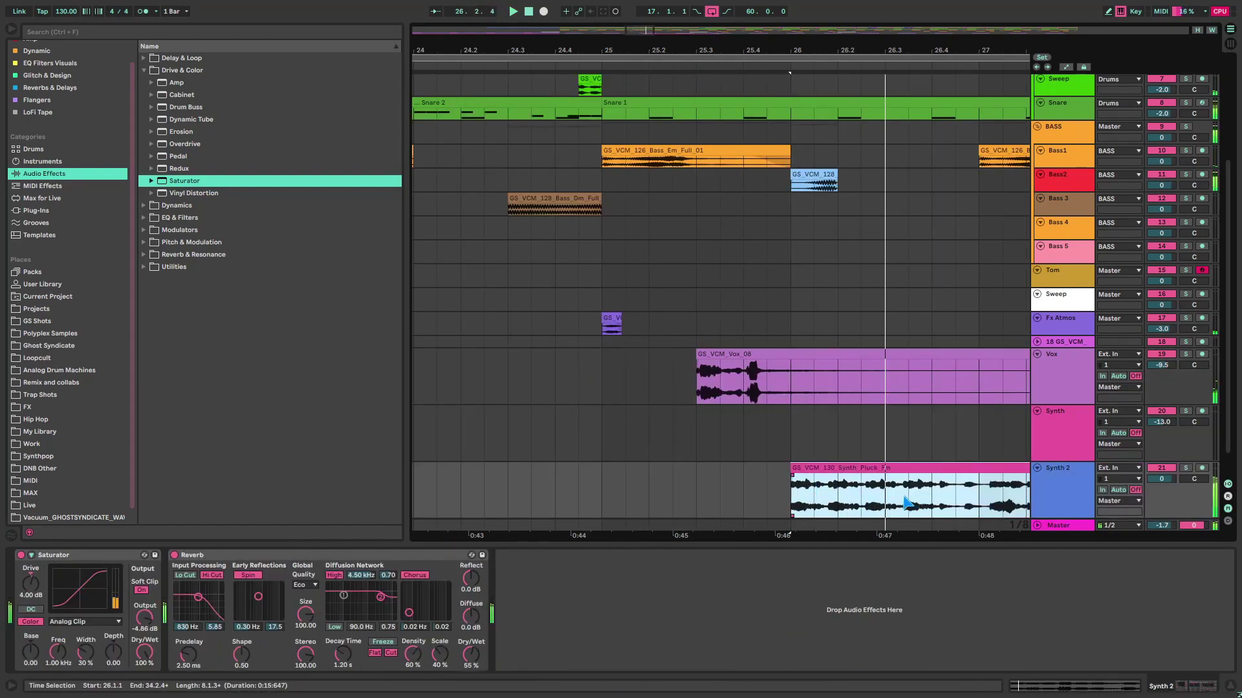
{"action": "left_click", "coordinate": [768, 490]}
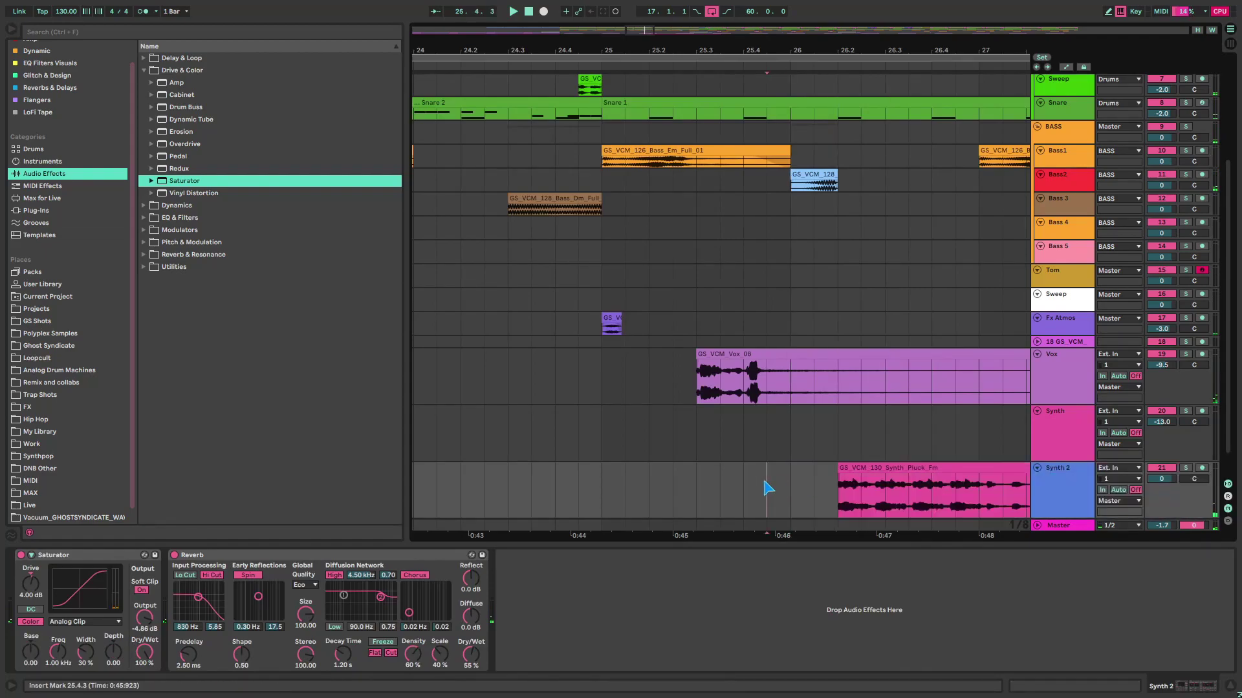
{"action": "scroll", "coordinate": [783, 490], "scroll_direction": "down", "scroll_amount": 2}
{"action": "scroll", "coordinate": [841, 495], "scroll_direction": "up", "scroll_amount": 5}
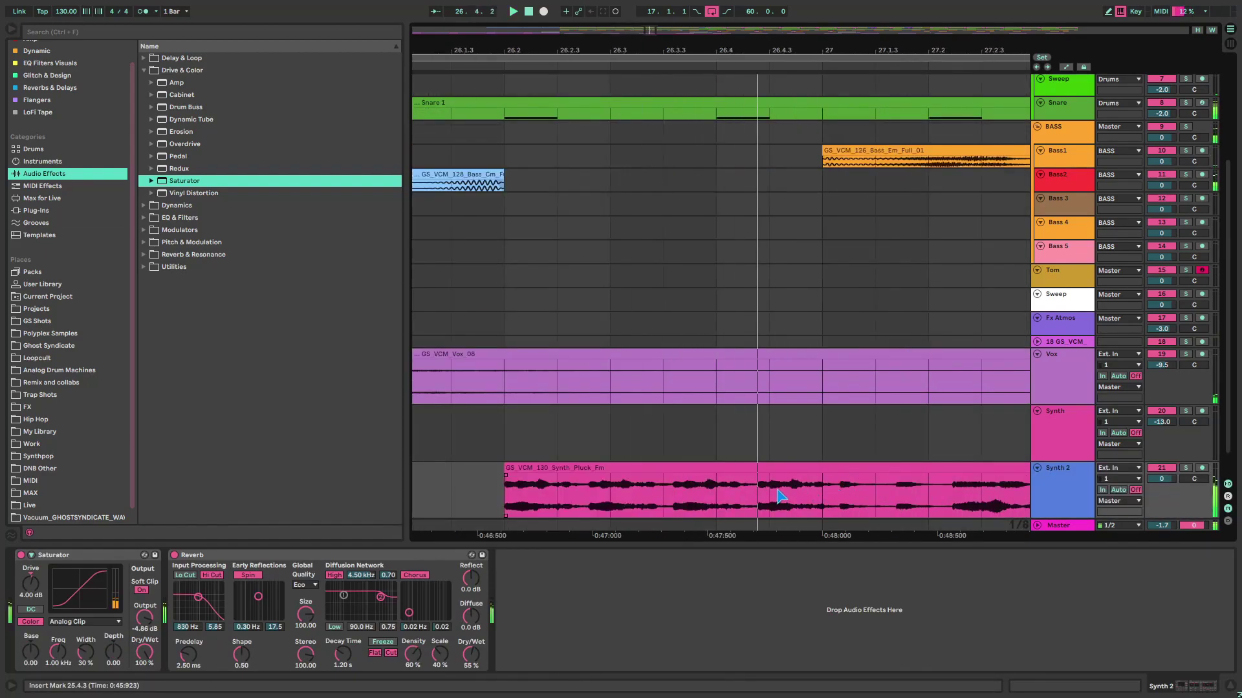
Step: Split the Pluck clip on Synth 2 just after 26.4.2 and cut away the remainder
{"action": "left_click", "coordinate": [754, 489]}
{"action": "key", "text": "ctrl+e"}
{"action": "left_click", "coordinate": [769, 468]}
{"action": "key", "text": "Delete"}
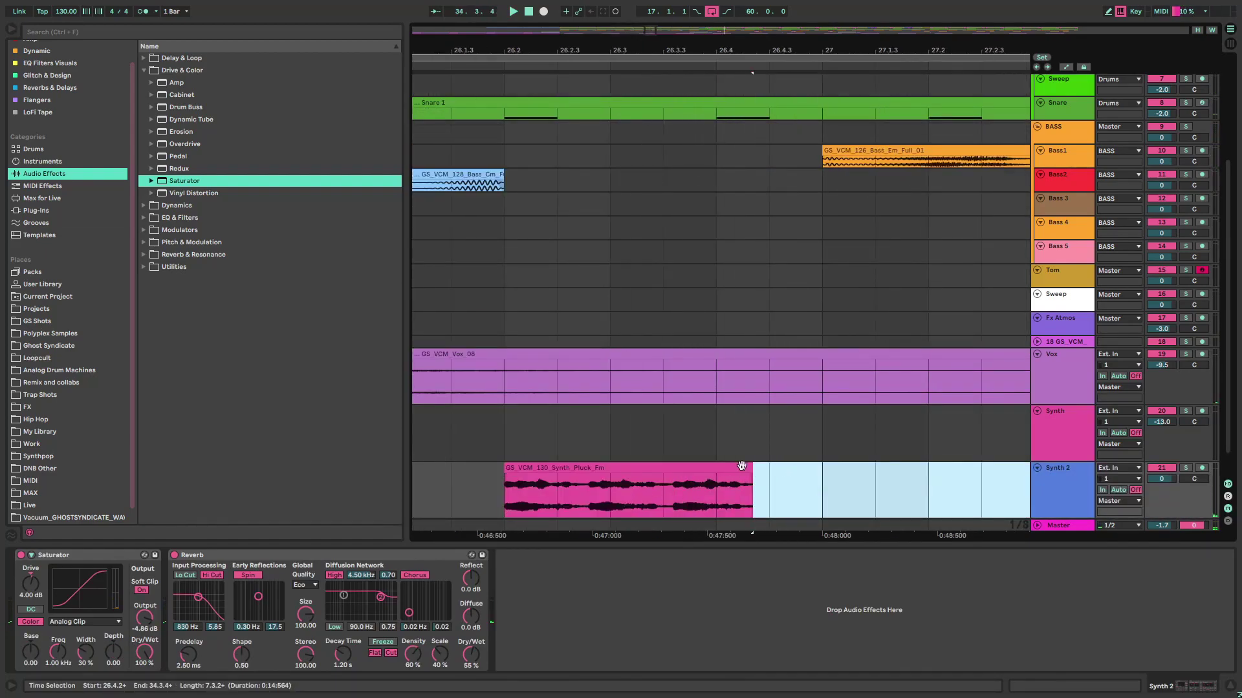
Step: Set the grid to 4 bars and paste the cut Pluck remainder at bar 29 on the Synth 2 track
{"action": "scroll", "coordinate": [582, 493], "scroll_direction": "down", "scroll_amount": 5}
{"action": "left_click", "coordinate": [528, 498]}
{"action": "right_click", "coordinate": [529, 498]}
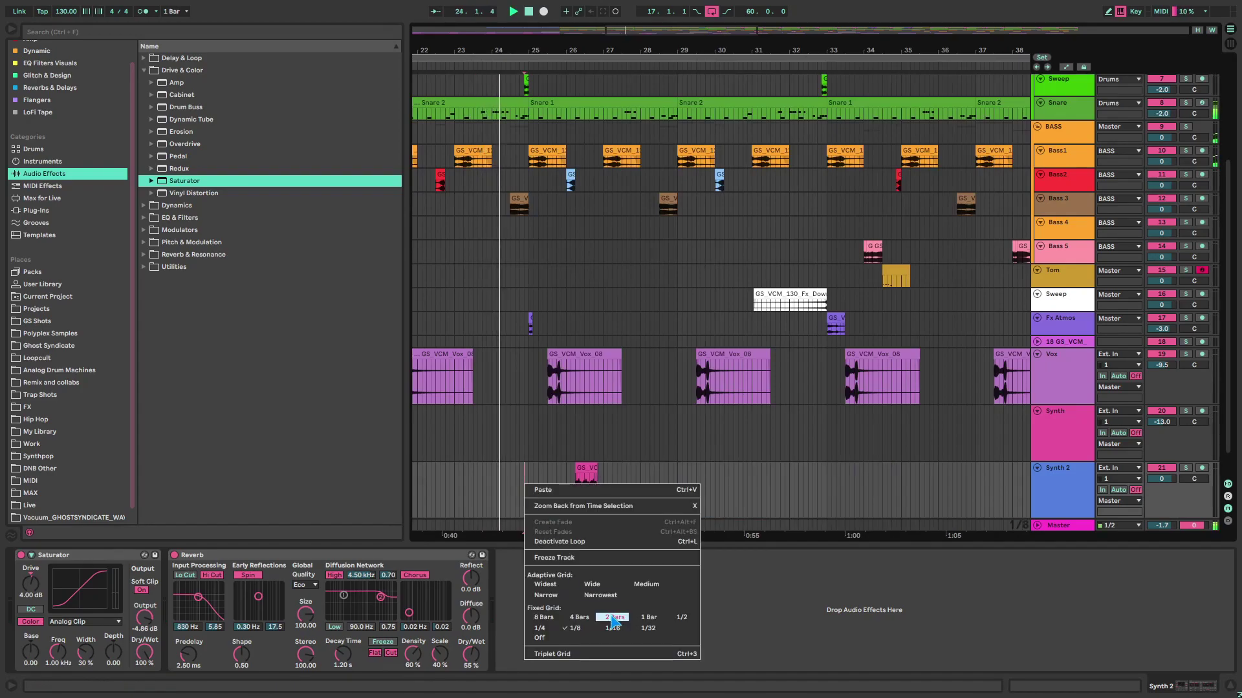
{"action": "key", "text": "Escape"}
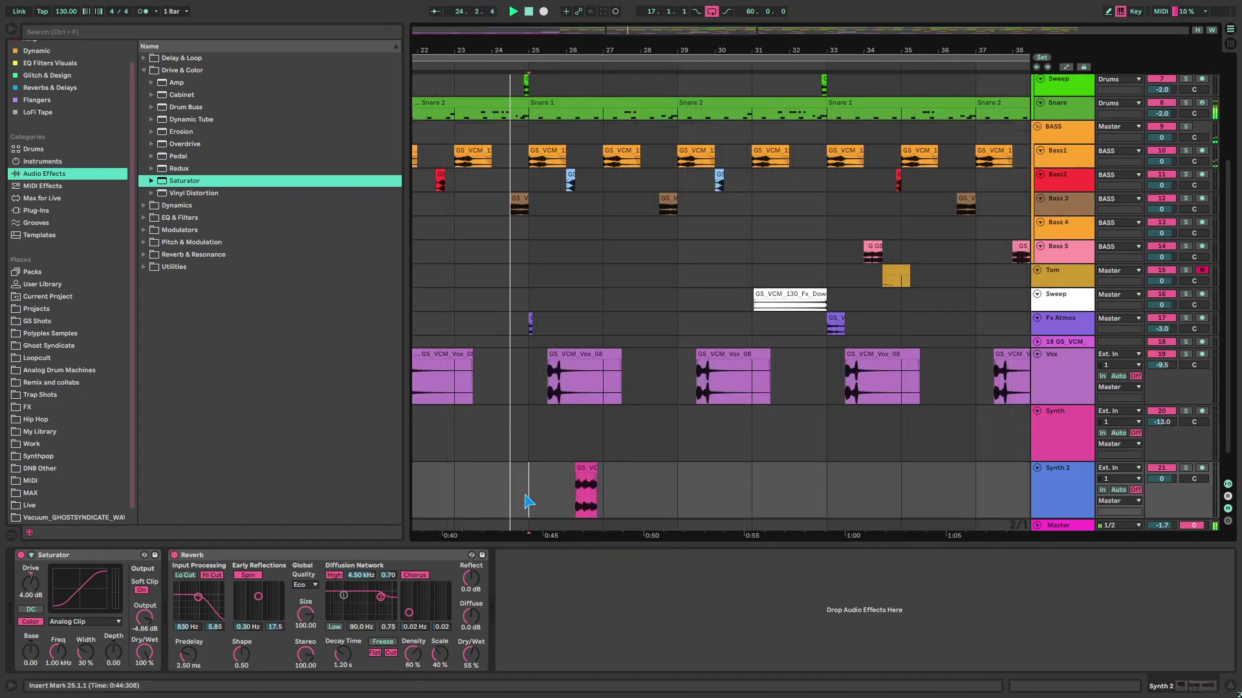
{"action": "right_click", "coordinate": [663, 492]}
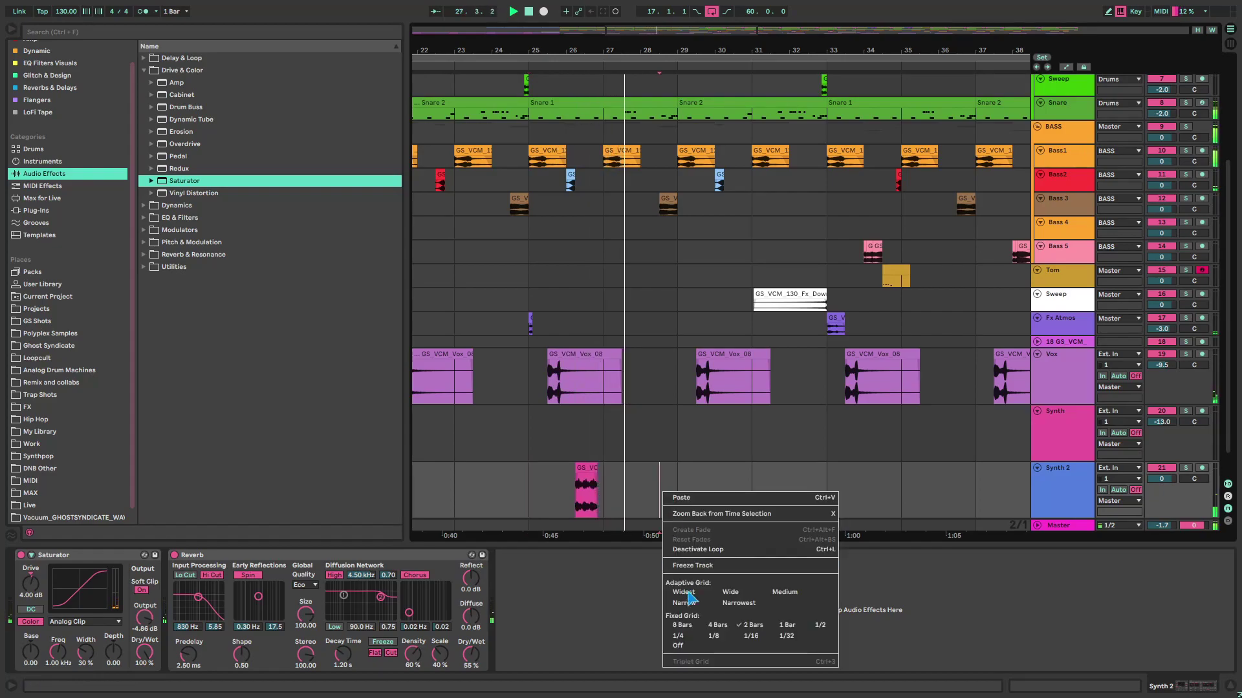
{"action": "left_click", "coordinate": [720, 625]}
{"action": "left_click_drag", "start_coordinate": [635, 498], "coordinate": [524, 496]}
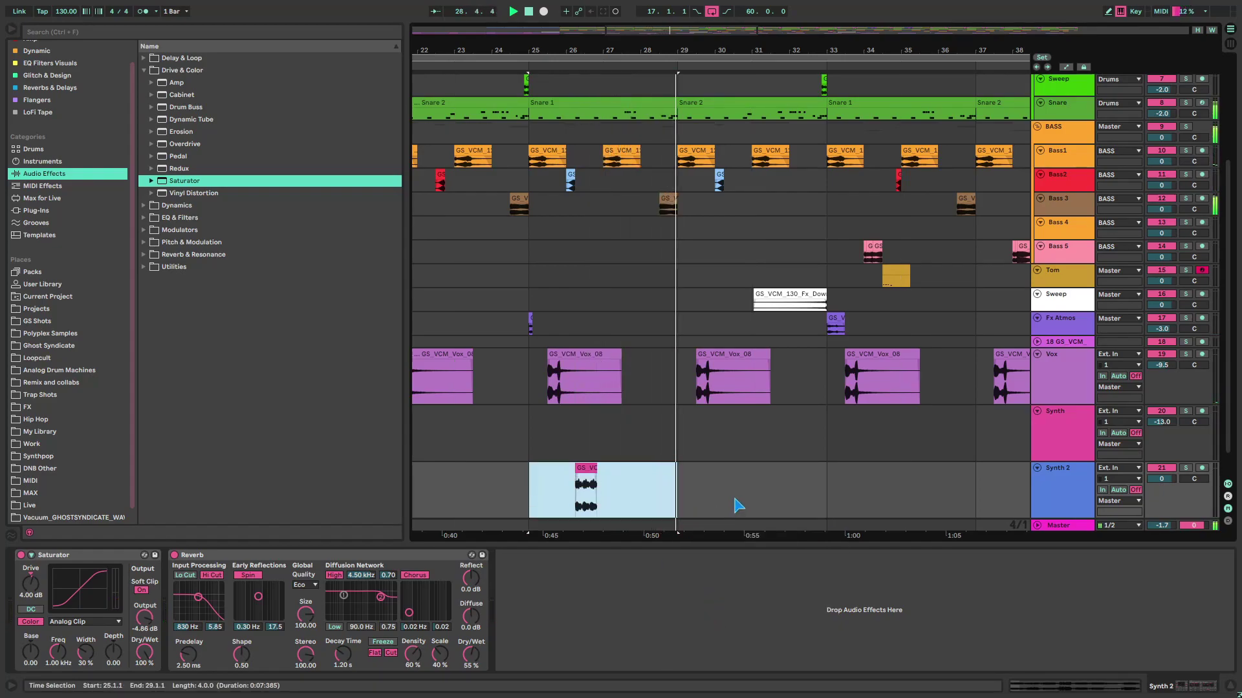
{"action": "left_click", "coordinate": [674, 492]}
{"action": "key", "text": "ctrl+v"}
Step: Set the grid to 1/8 and move the pasted Pluck clip so it starts at 30.2.1
{"action": "left_click_drag", "start_coordinate": [711, 467], "coordinate": [756, 466]}
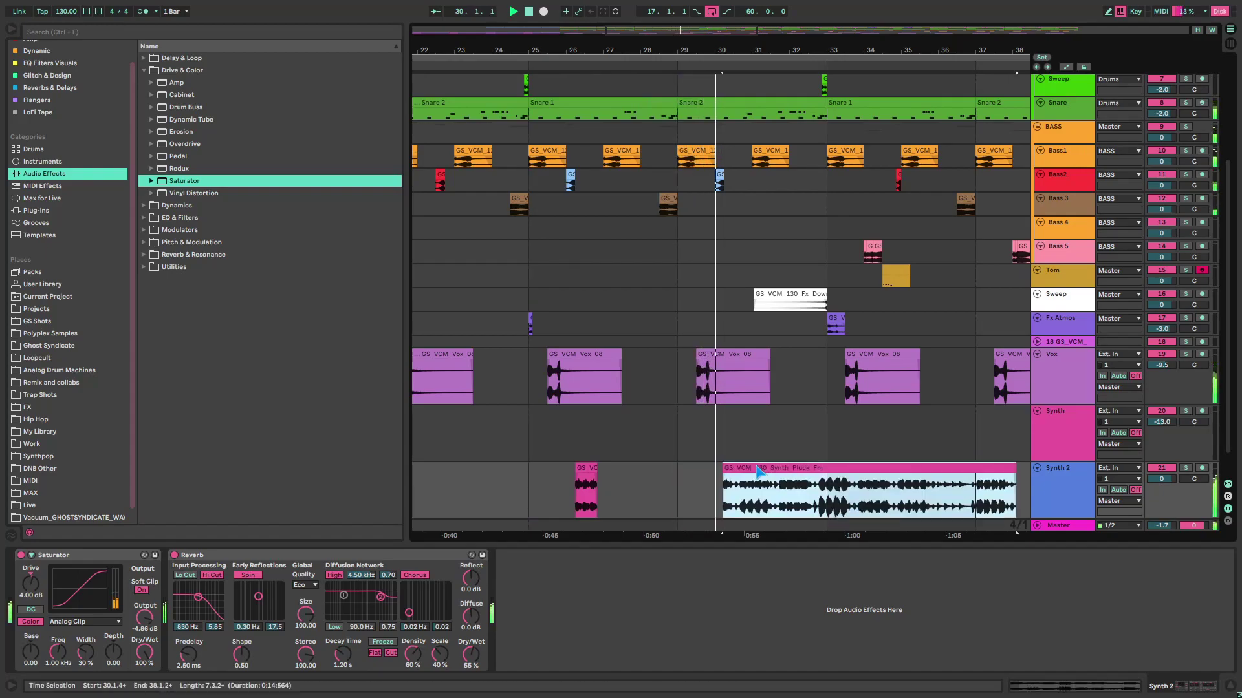
{"action": "scroll", "coordinate": [733, 482], "scroll_direction": "up", "scroll_amount": 5}
{"action": "right_click", "coordinate": [615, 477]}
{"action": "left_click", "coordinate": [665, 626]}
{"action": "key", "text": "space"}
{"action": "mouse_move", "coordinate": [739, 468]}
{"action": "left_mouse_down"}
{"action": "mouse_move", "coordinate": [695, 469]}
{"action": "mouse_move", "coordinate": [750, 467]}
{"action": "left_mouse_up"}
{"action": "key", "text": "space"}
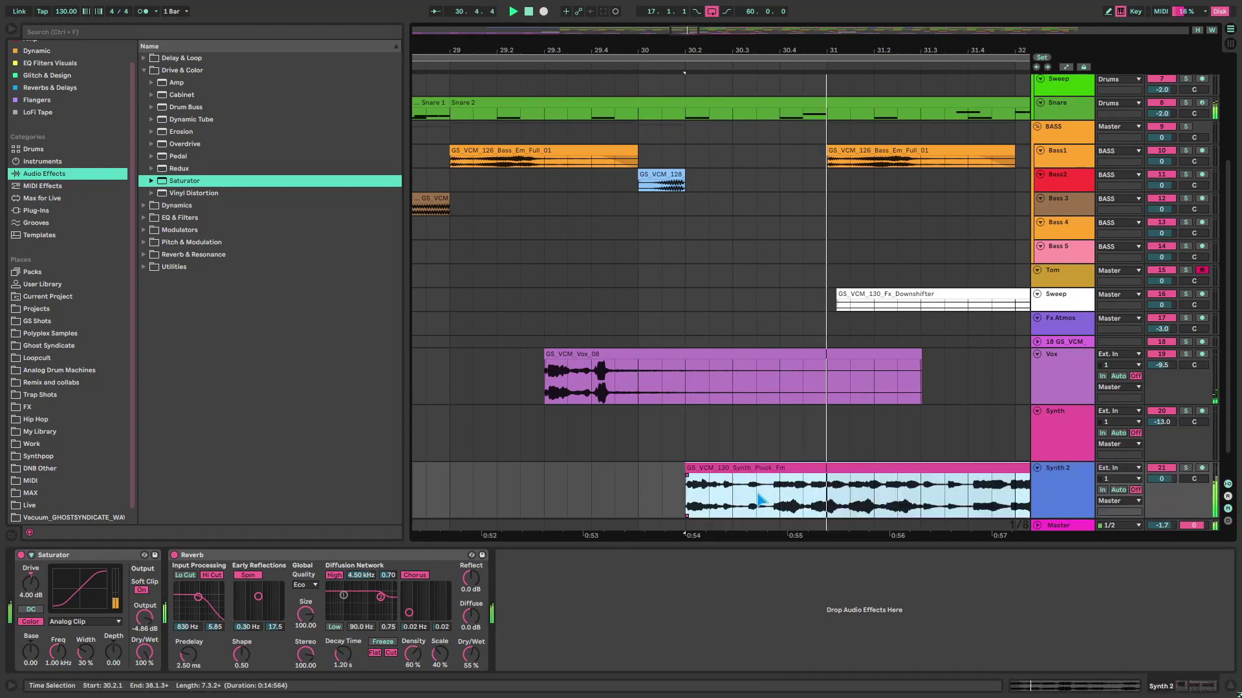
Step: Trim off the opening of the second Pluck clip and move the rest back to start at 30.2.1
{"action": "scroll", "coordinate": [705, 493], "scroll_direction": "down", "scroll_amount": 4}
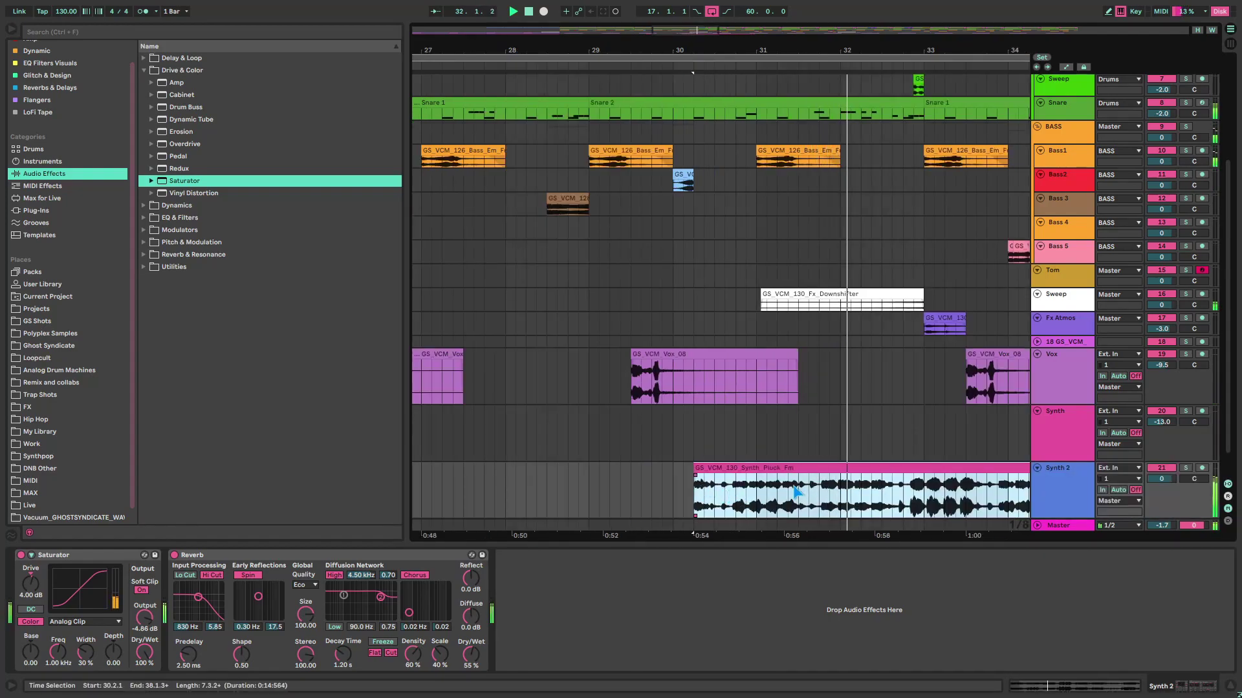
{"action": "key", "text": "space"}
{"action": "mouse_move", "coordinate": [696, 470]}
{"action": "left_mouse_down"}
{"action": "mouse_move", "coordinate": [821, 463]}
{"action": "mouse_move", "coordinate": [694, 467]}
{"action": "left_mouse_up"}
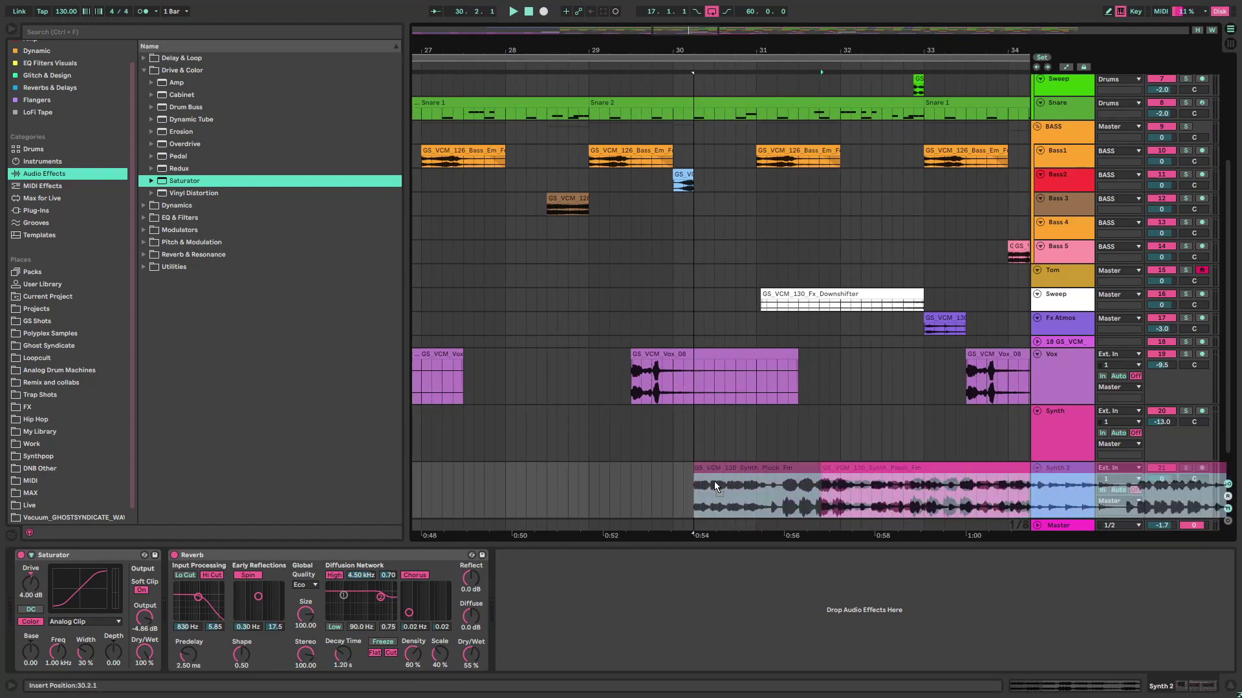
{"action": "left_click", "coordinate": [661, 492]}
{"action": "key", "text": "space"}
{"action": "scroll", "coordinate": [733, 498], "scroll_direction": "up", "scroll_amount": 8}
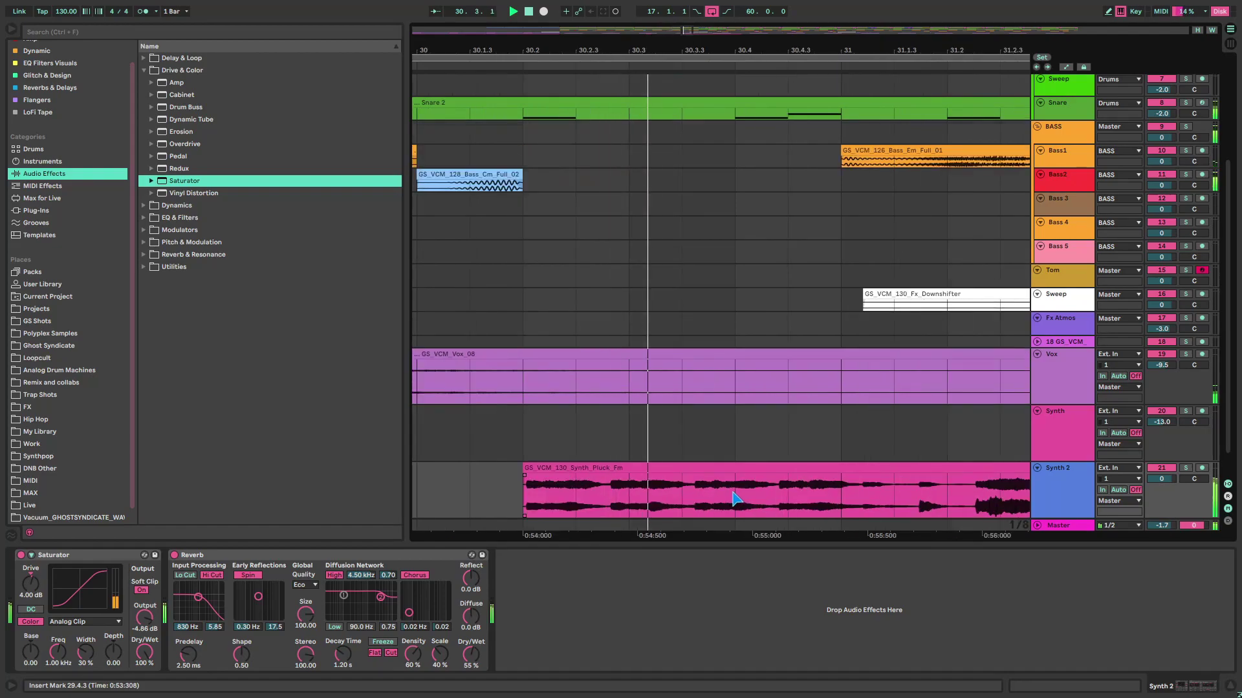
Step: Split the second Pluck clip just after 30.4.2 and delete everything behind the split
{"action": "key", "text": "space"}
{"action": "left_click", "coordinate": [775, 490]}
{"action": "key", "text": "ctrl+e"}
{"action": "left_click", "coordinate": [796, 467]}
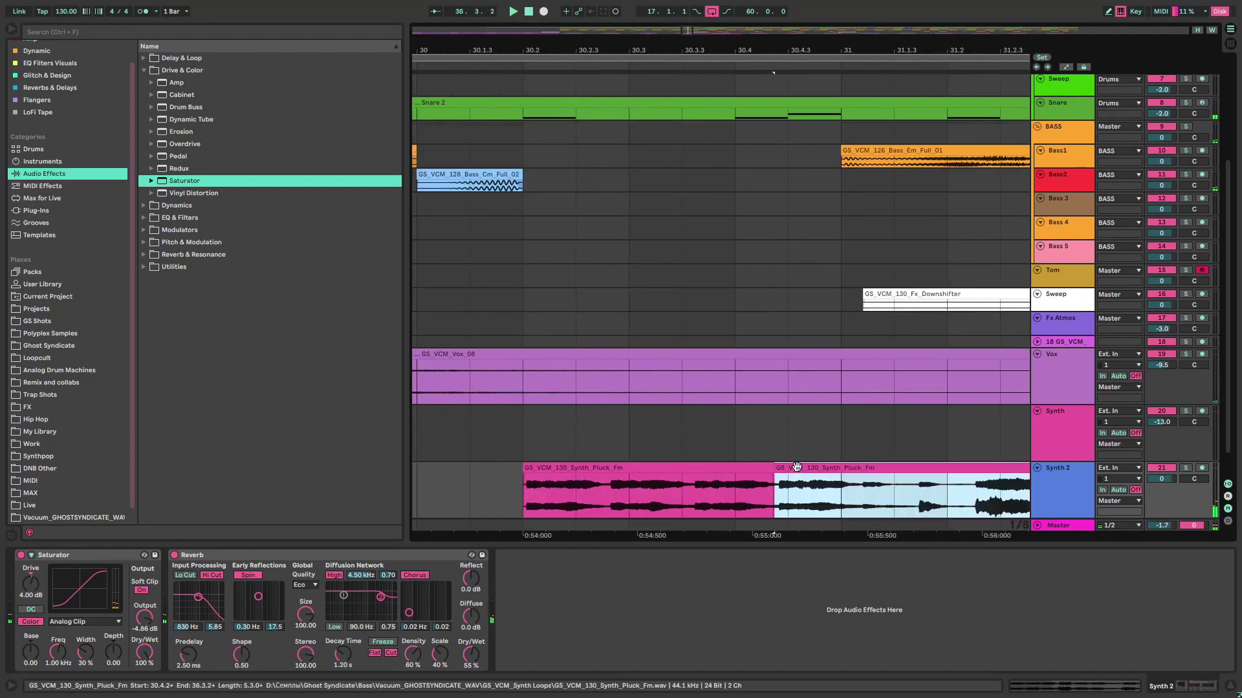
{"action": "key", "text": "space"}
{"action": "scroll", "coordinate": [705, 505], "scroll_direction": "down", "scroll_amount": 8}
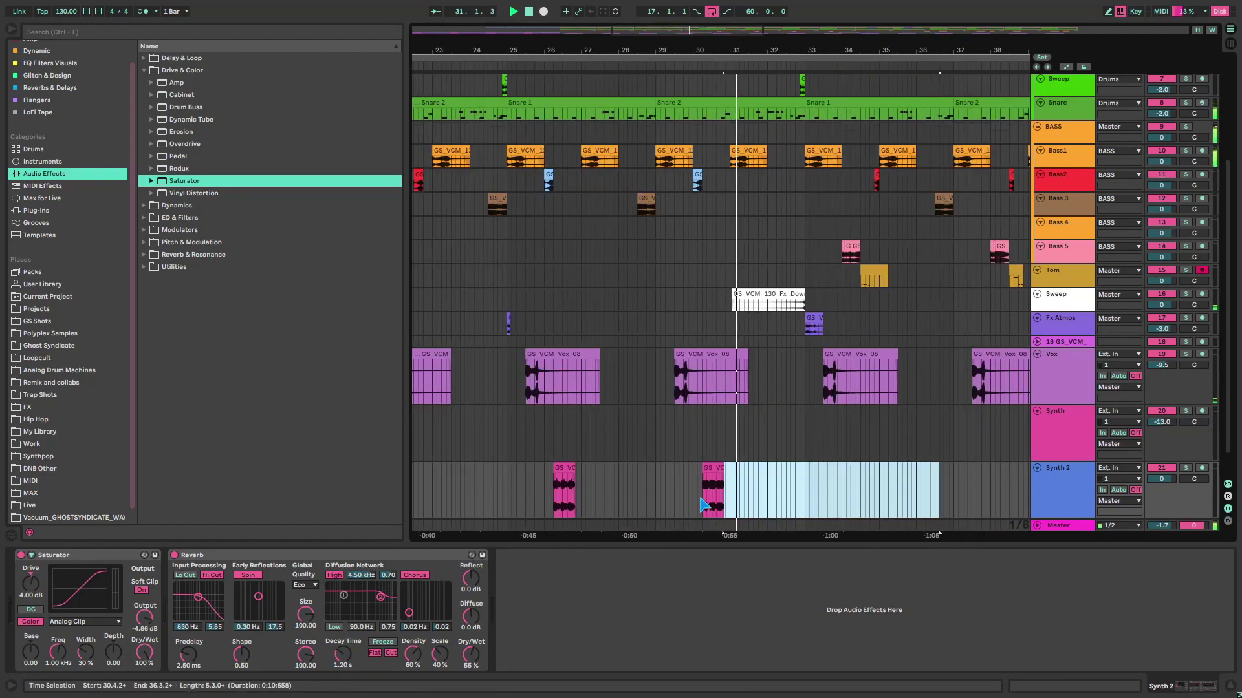
Step: Play the section from just before bar 25 and set the arrangement grid to 8 bars
{"action": "left_click", "coordinate": [491, 489]}
{"action": "key", "text": "space"}
{"action": "key", "text": "space"}
{"action": "right_click", "coordinate": [785, 489]}
{"action": "left_click", "coordinate": [804, 626]}
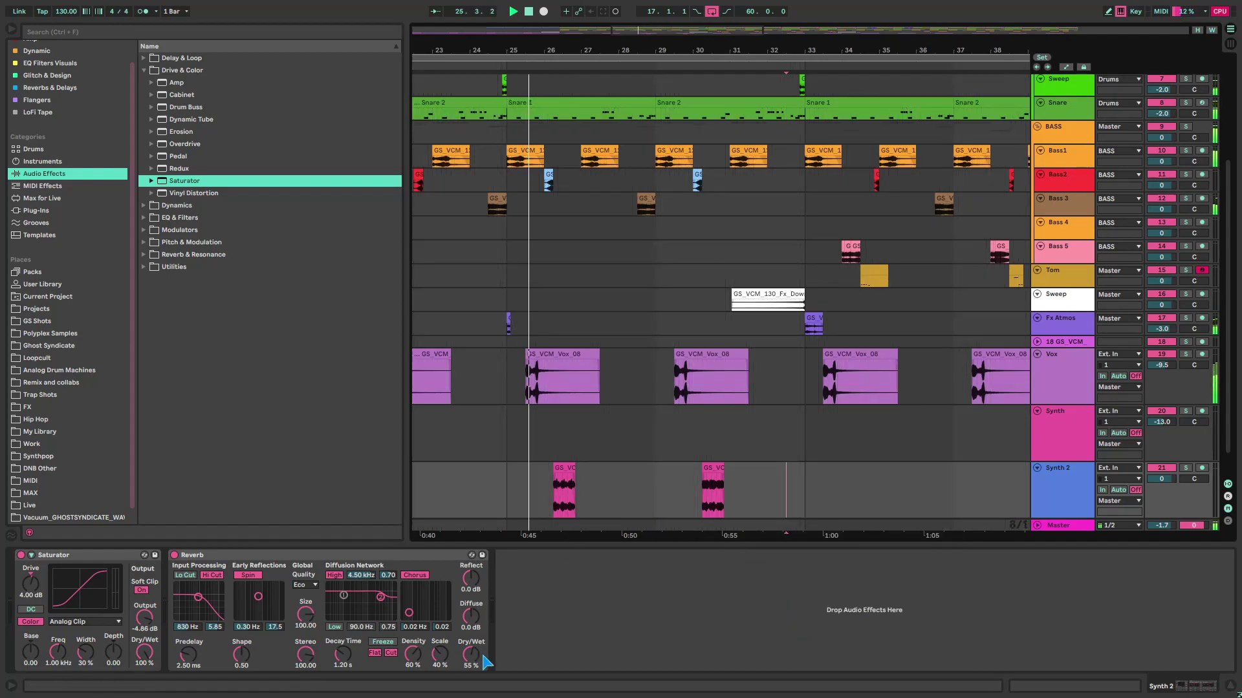
Step: Set the Synth 2 Reverb to 43% dry/wet, -1.2 dB diffuse and size 9.32 with Low on, and the Saturator drive to 12.6 dB
{"action": "left_click_drag", "start_coordinate": [479, 662], "coordinate": [480, 670]}
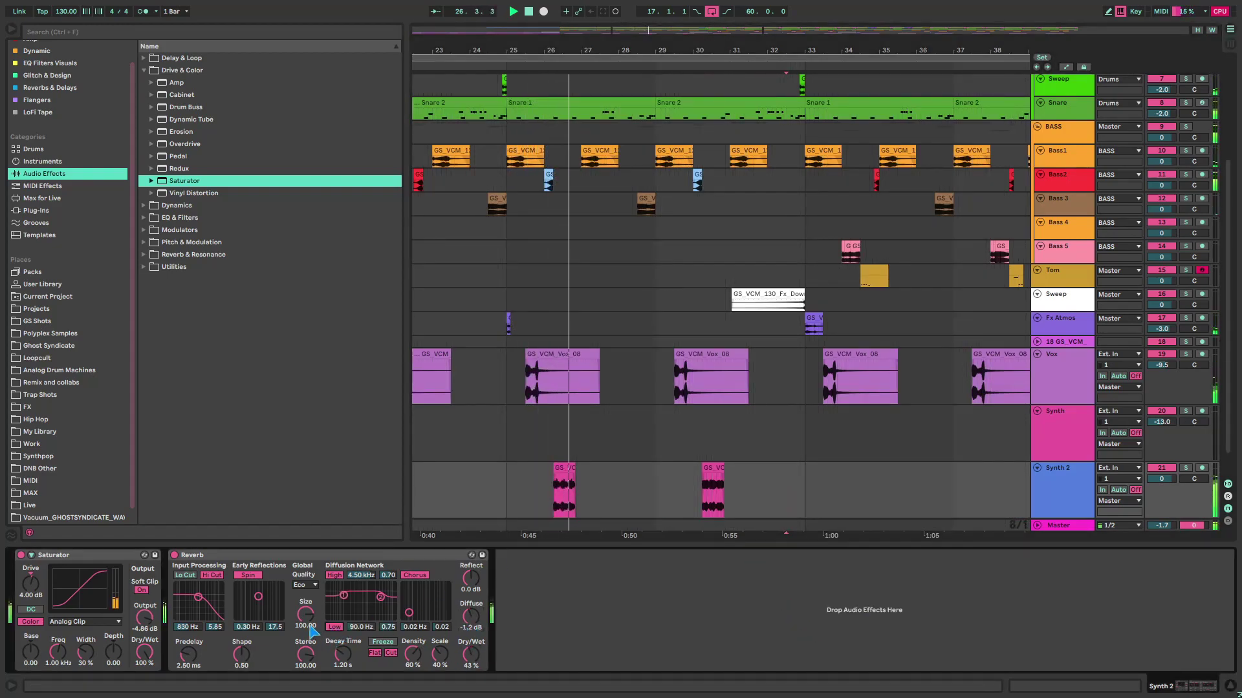
{"action": "left_click_drag", "start_coordinate": [305, 615], "coordinate": [305, 613]}
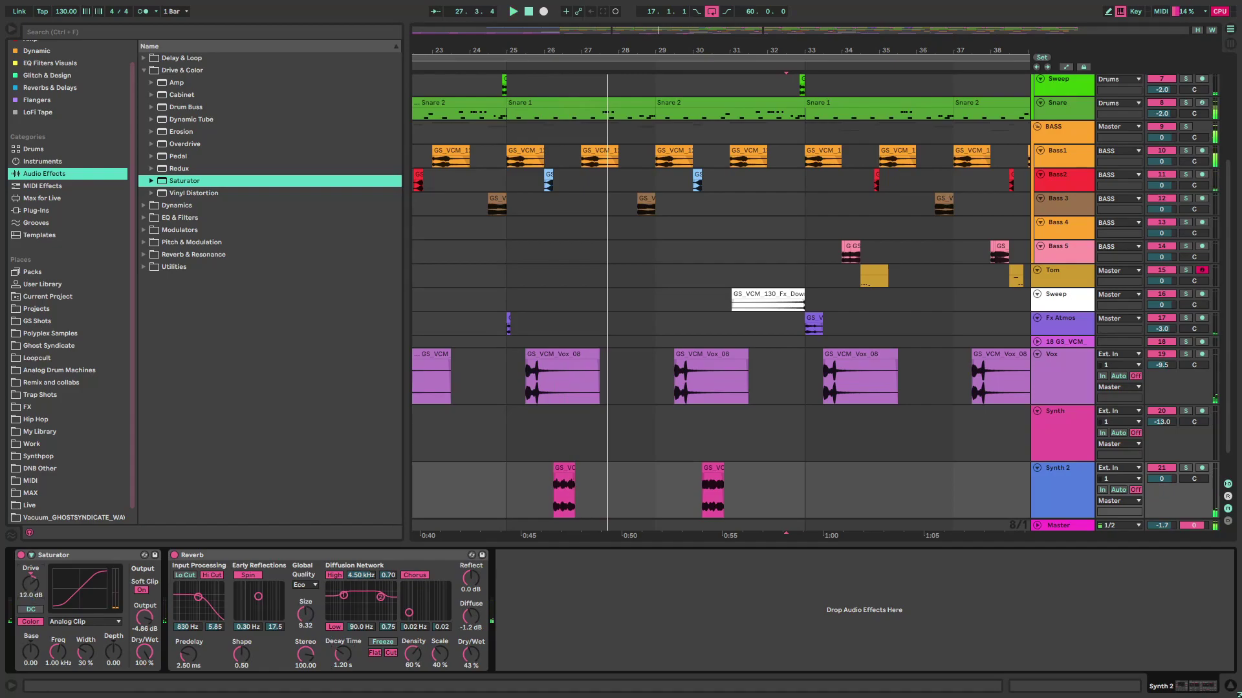
{"action": "left_click", "coordinate": [563, 498]}
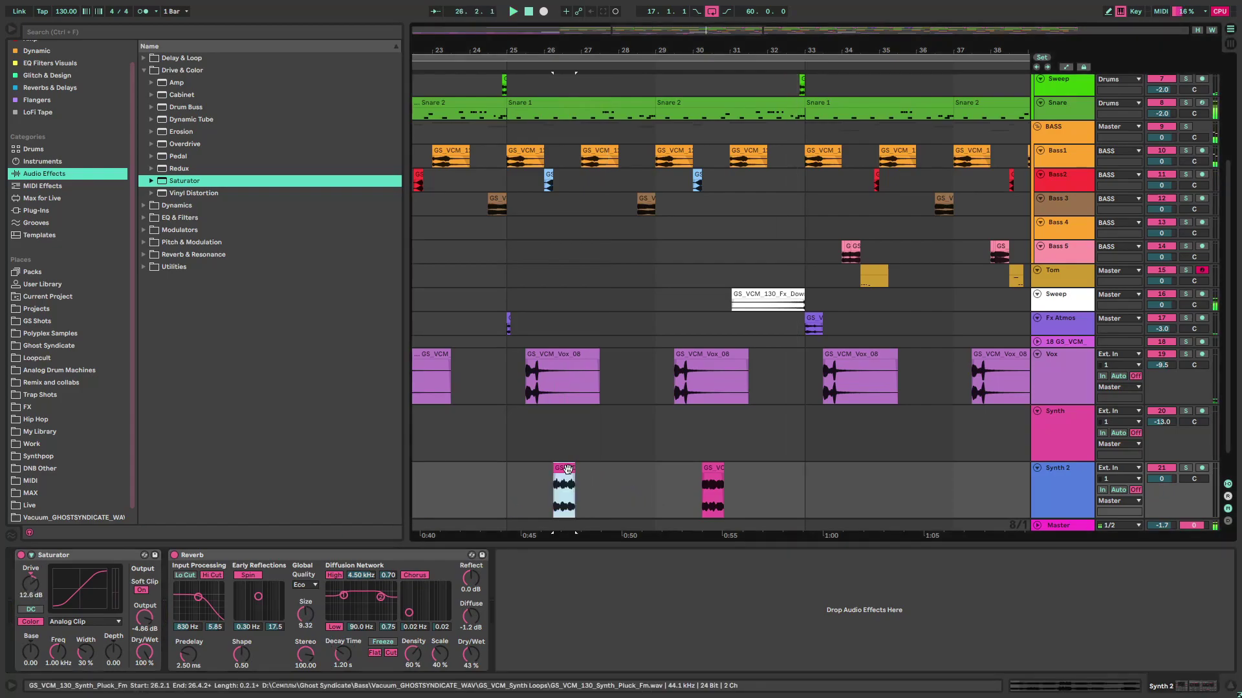
Step: Insert a high-pass Auto Filter at 238 Hz before the Saturator and rebalance Saturator output to -9.14 dB, Reverb diffuse to -3.9 dB and dry/wet to 31%
{"action": "left_click", "coordinate": [146, 219]}
{"action": "left_click_drag", "start_coordinate": [185, 107], "coordinate": [88, 655]}
{"action": "left_click", "coordinate": [74, 641]}
{"action": "left_click_drag", "start_coordinate": [209, 614], "coordinate": [209, 695]}
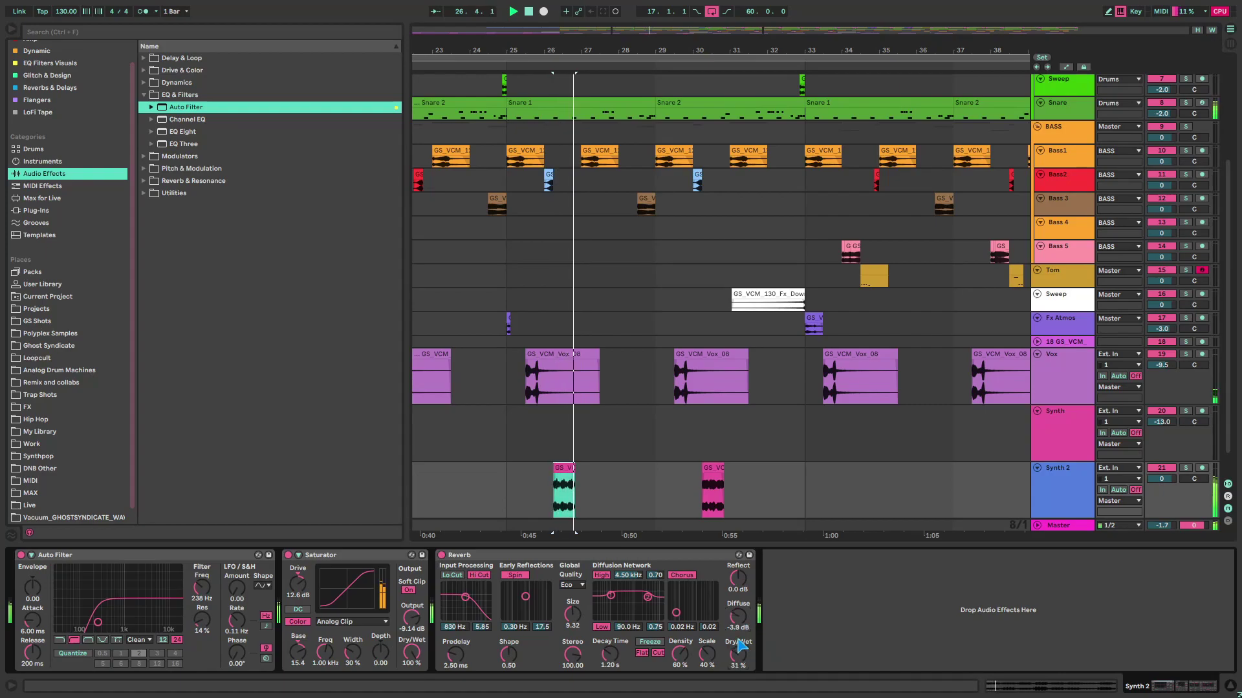
Step: Shape the Synth 2 Reverb with Lo Cut on, the input filter at 3.61 kHz and low diffusion at 142 Hz
{"action": "scroll", "coordinate": [587, 501], "scroll_direction": "down", "scroll_amount": 5}
{"action": "left_click_drag", "start_coordinate": [611, 596], "coordinate": [613, 617]}
{"action": "left_click_drag", "start_coordinate": [465, 597], "coordinate": [477, 592]}
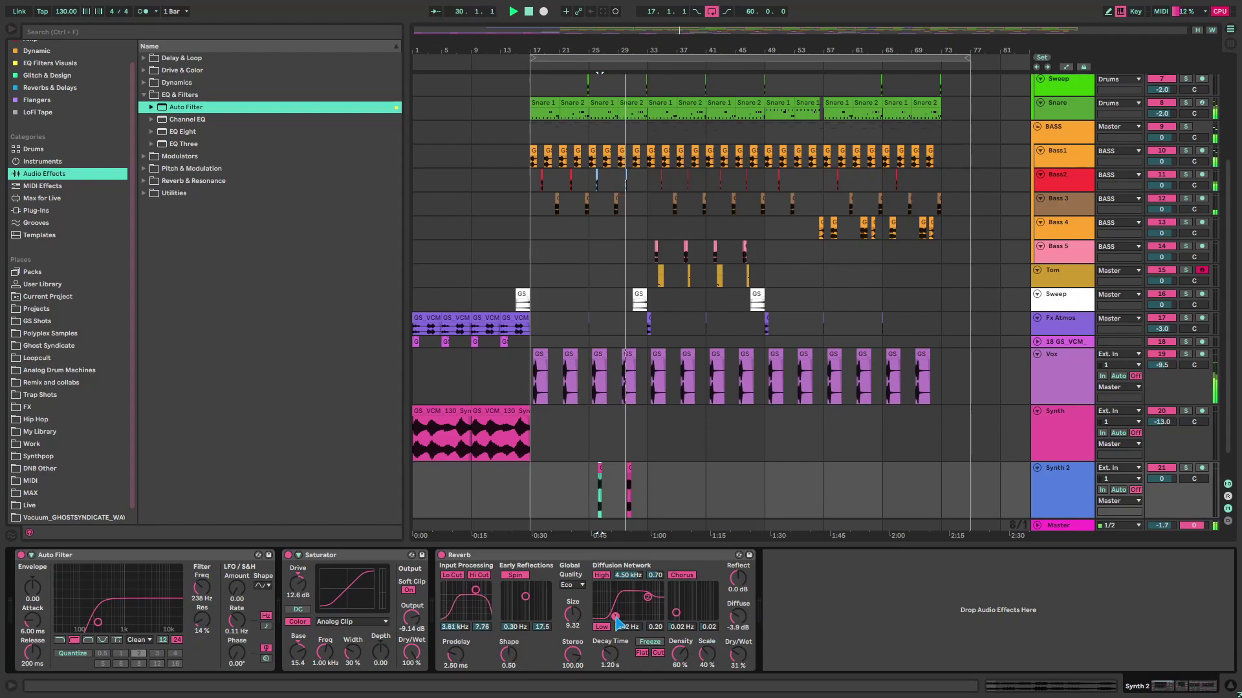
Step: Lower the gain of the Synth 2 pluck clip at bar 30 to -3 dB, then return to the track's effects
{"action": "scroll", "coordinate": [631, 467], "scroll_direction": "up", "scroll_amount": 6}
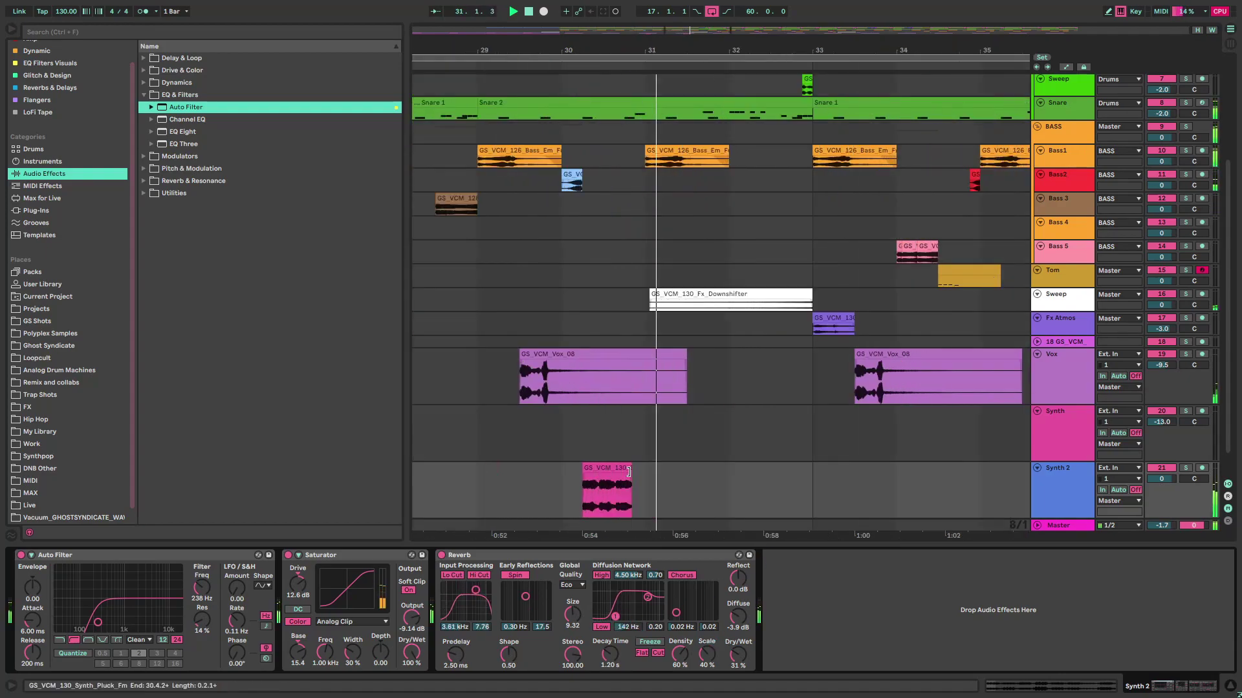
{"action": "double_click", "coordinate": [604, 467]}
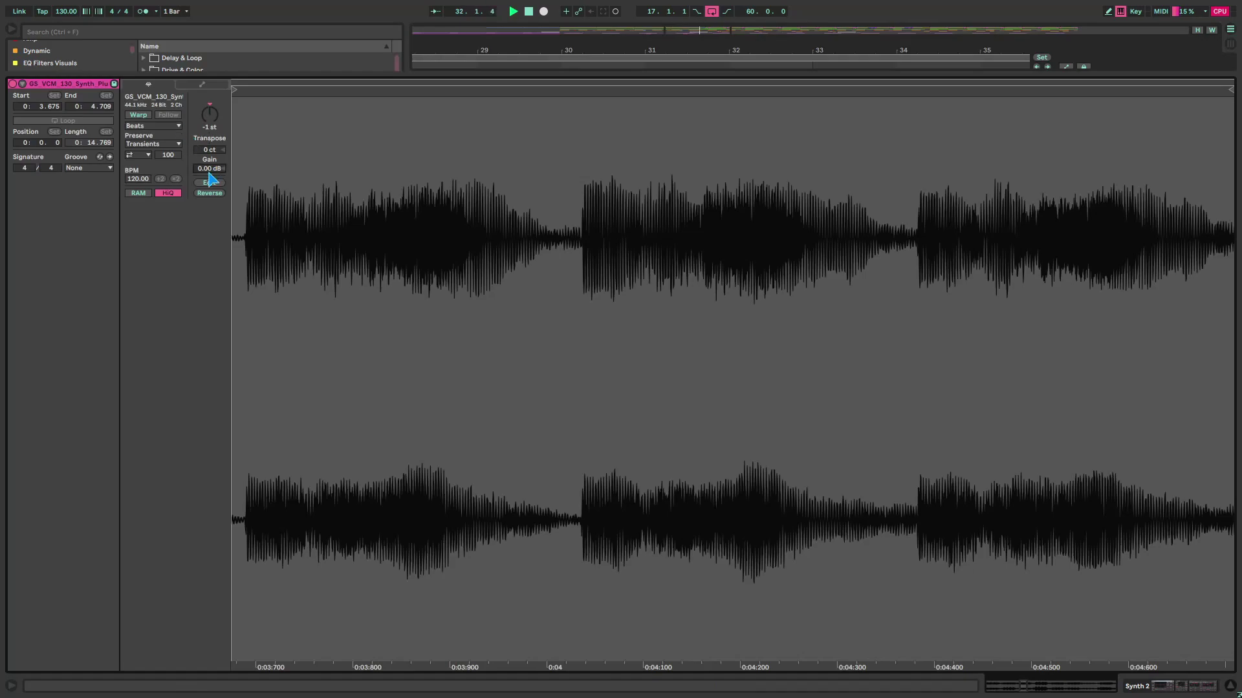
{"action": "left_click_drag", "start_coordinate": [209, 169], "coordinate": [210, 174]}
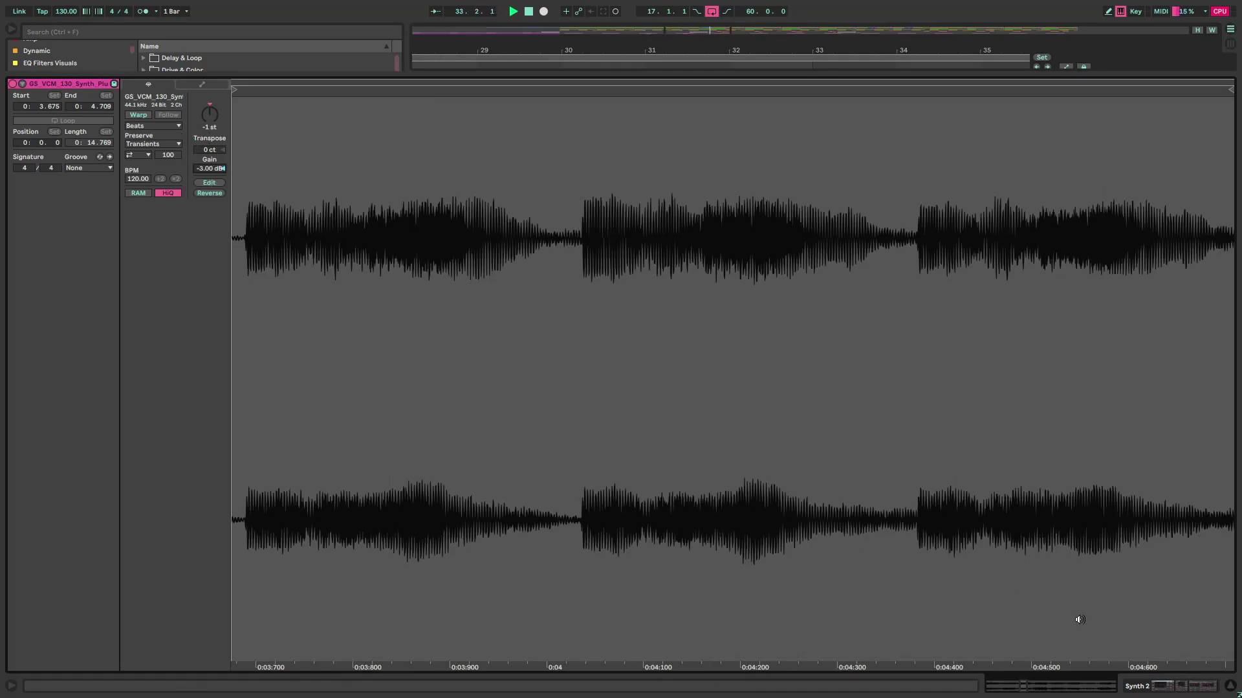
{"action": "left_click", "coordinate": [1155, 684]}
Step: Copy the Synth 2 section spanning bars 25 to 33 and paste it at bar 41
{"action": "scroll", "coordinate": [793, 460], "scroll_direction": "down", "scroll_amount": 6}
{"action": "left_click_drag", "start_coordinate": [790, 467], "coordinate": [622, 466]}
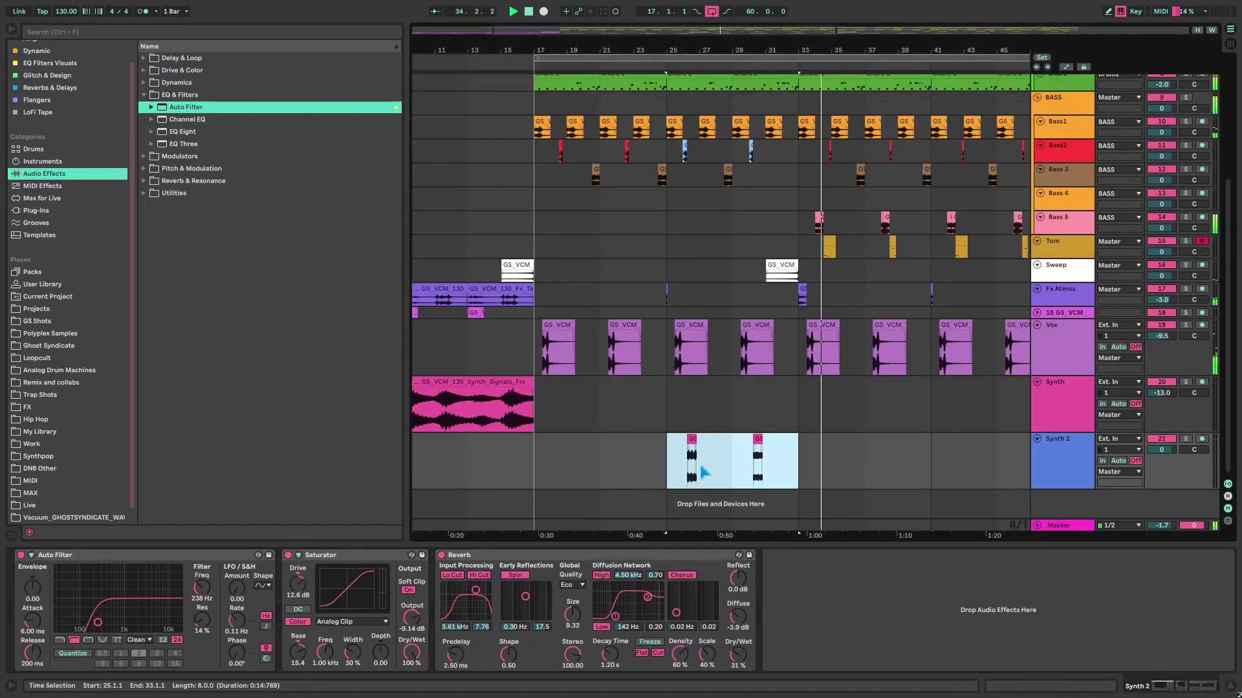
{"action": "key", "text": "w"}
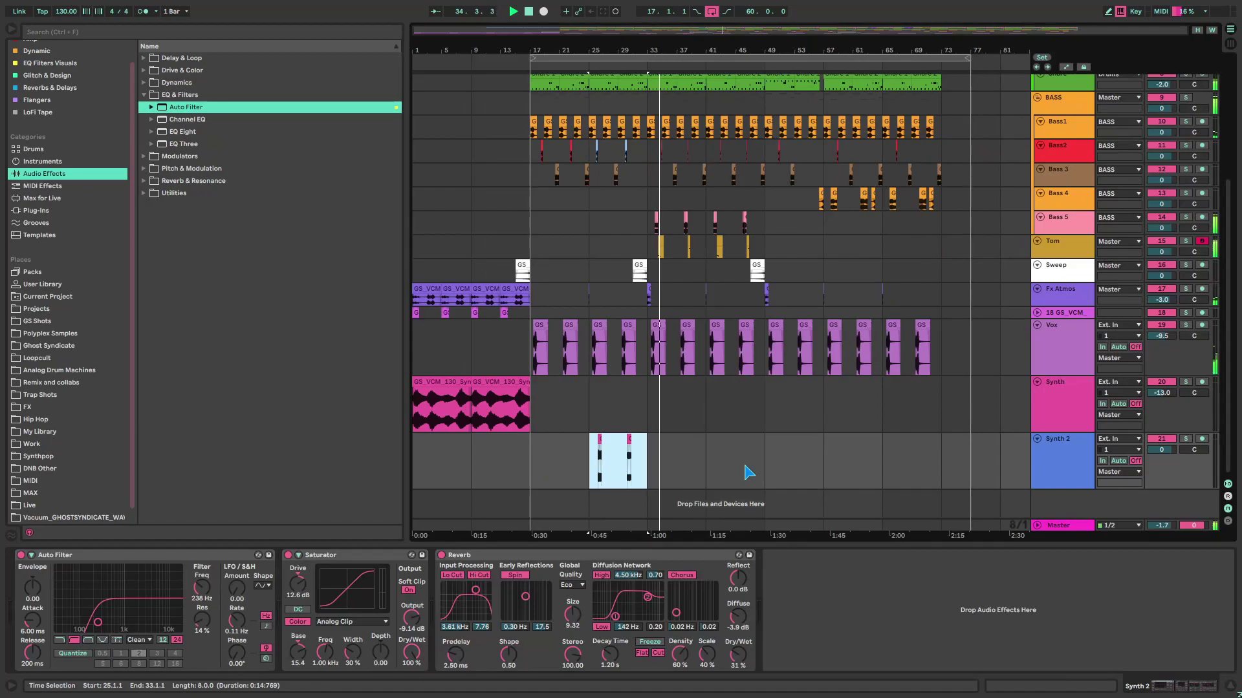
{"action": "left_click", "coordinate": [707, 464]}
{"action": "key", "text": "ctrl+v"}
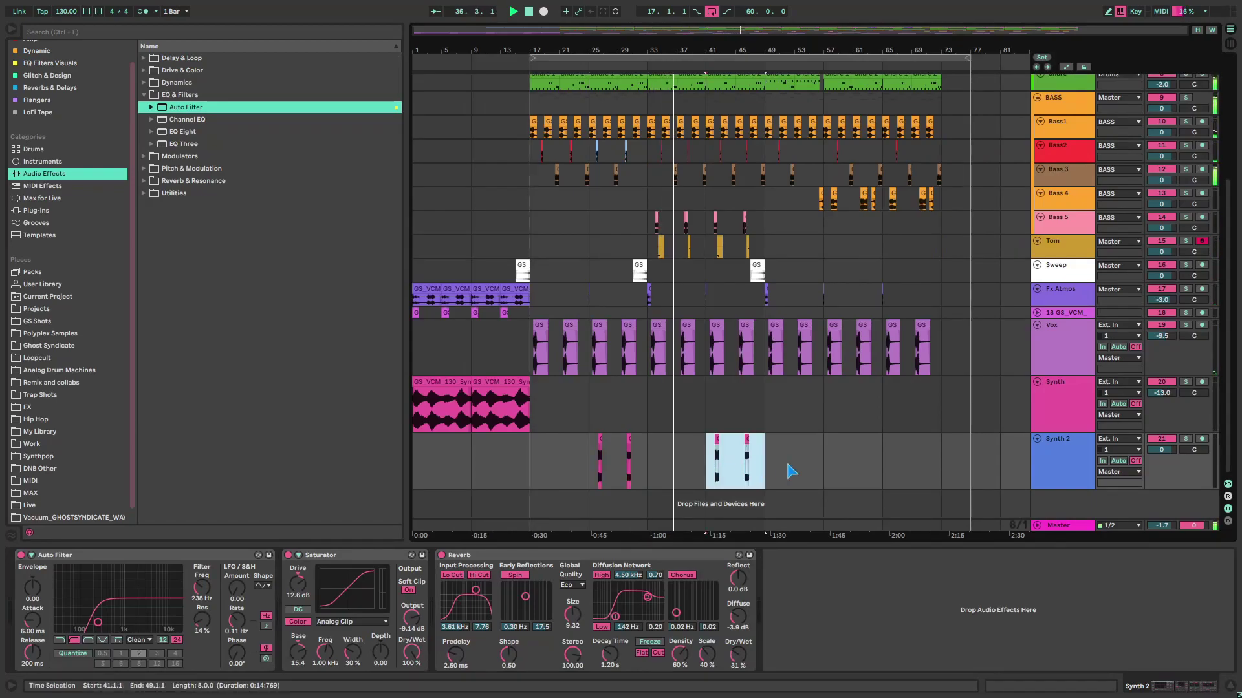
Step: Copy the second Synth clip to bar 49 and paste the Synth 2 section at bars 57 and 65
{"action": "left_click_drag", "start_coordinate": [493, 383], "coordinate": [790, 395]}
{"action": "left_click", "coordinate": [831, 456]}
{"action": "key", "text": "ctrl+v"}
{"action": "key", "text": "ctrl+v"}
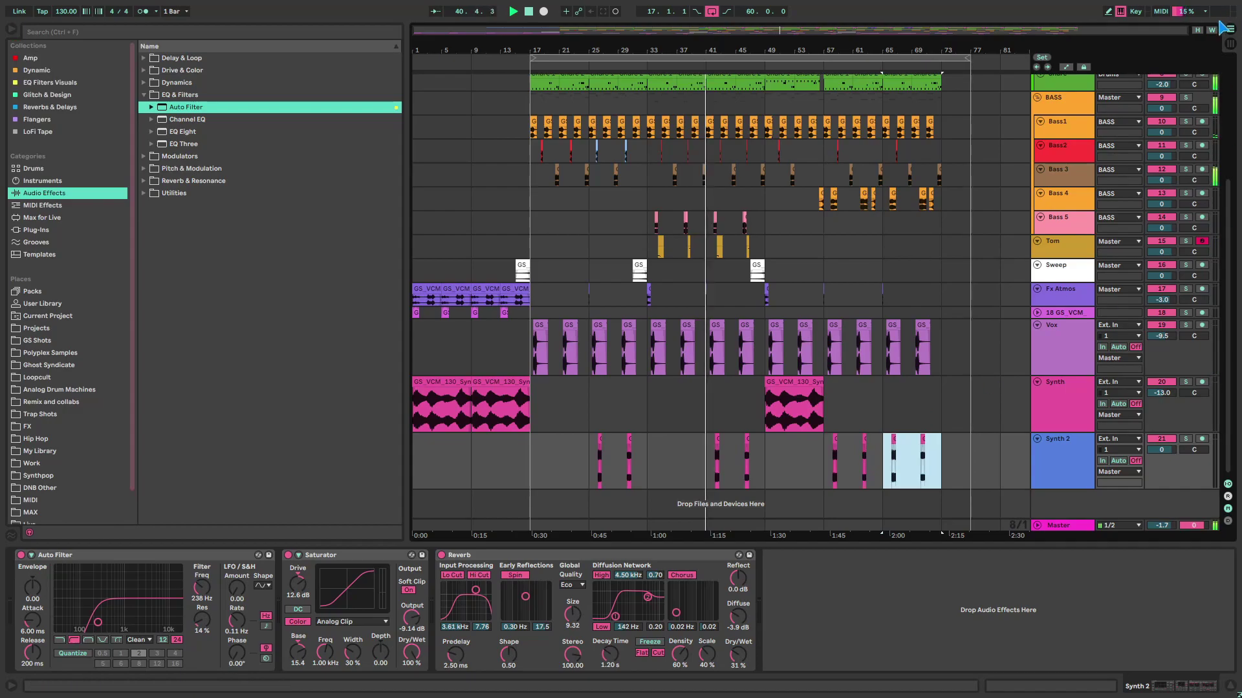
Step: Fit all tracks in the arrangement view, extend the loop start back to bar 1, and save the project
{"action": "left_click", "coordinate": [1198, 30]}
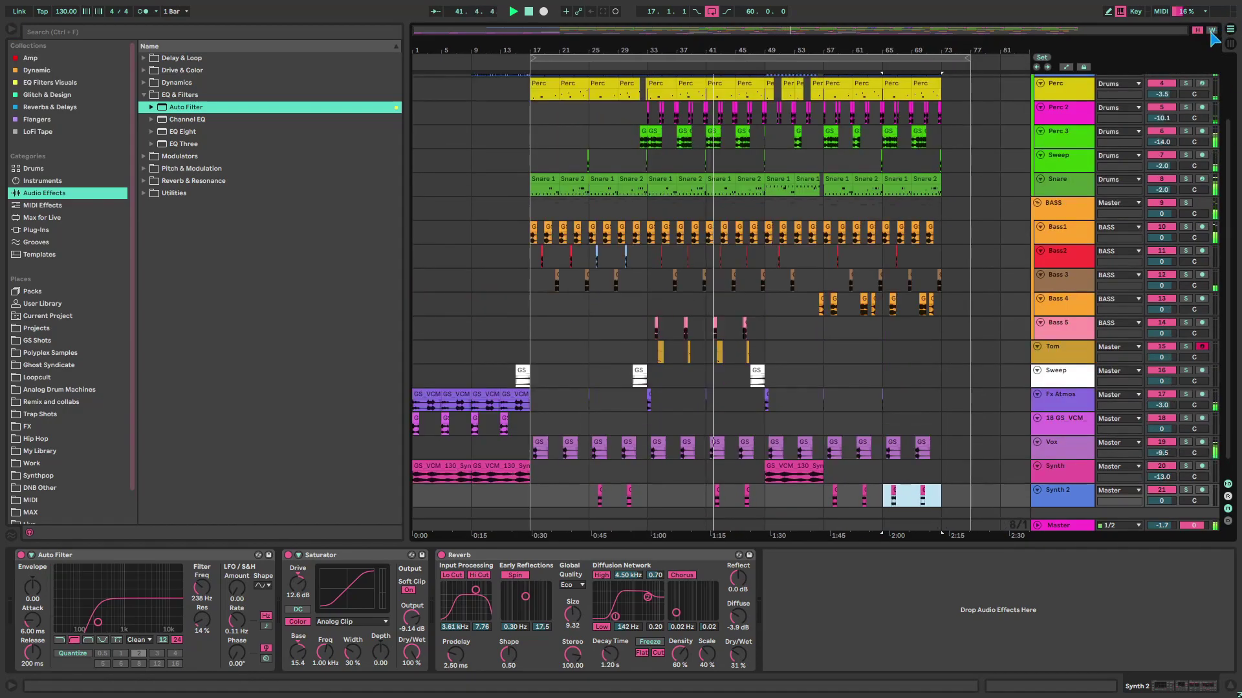
{"action": "left_click", "coordinate": [1211, 31]}
{"action": "left_click", "coordinate": [1231, 691]}
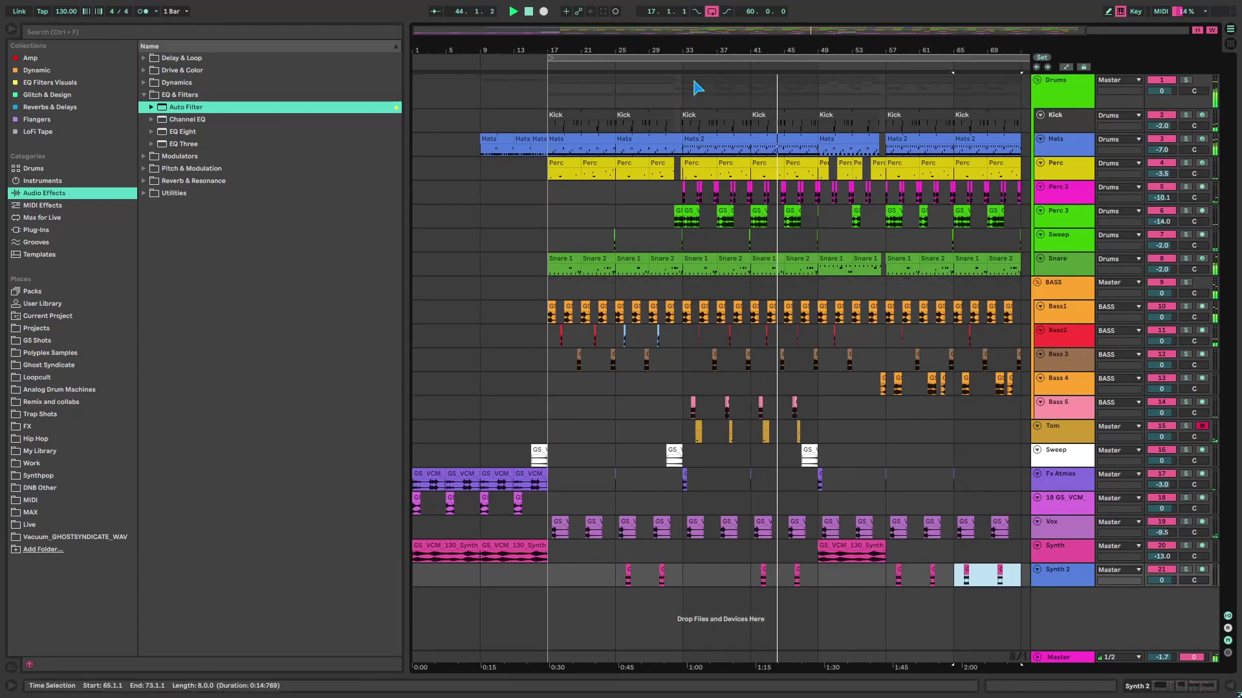
{"action": "scroll", "coordinate": [611, 155], "scroll_direction": "down", "scroll_amount": 1}
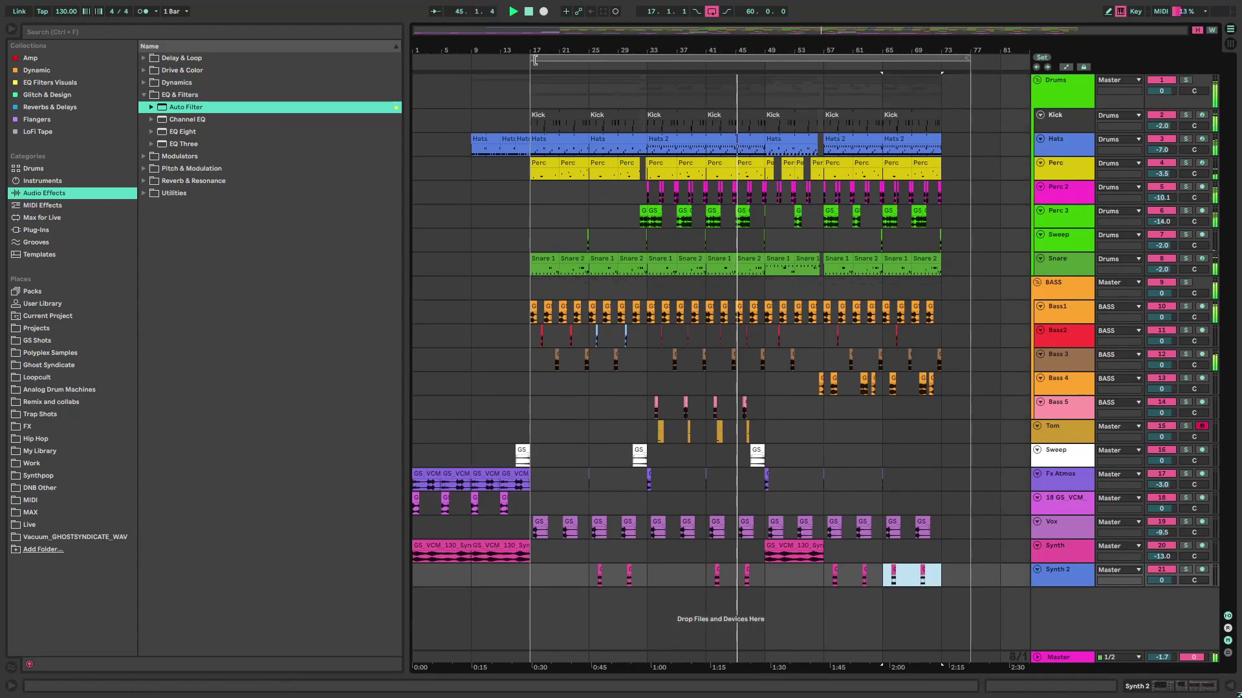
{"action": "left_click_drag", "start_coordinate": [533, 58], "coordinate": [414, 59]}
{"action": "key", "text": "ctrl+s"}
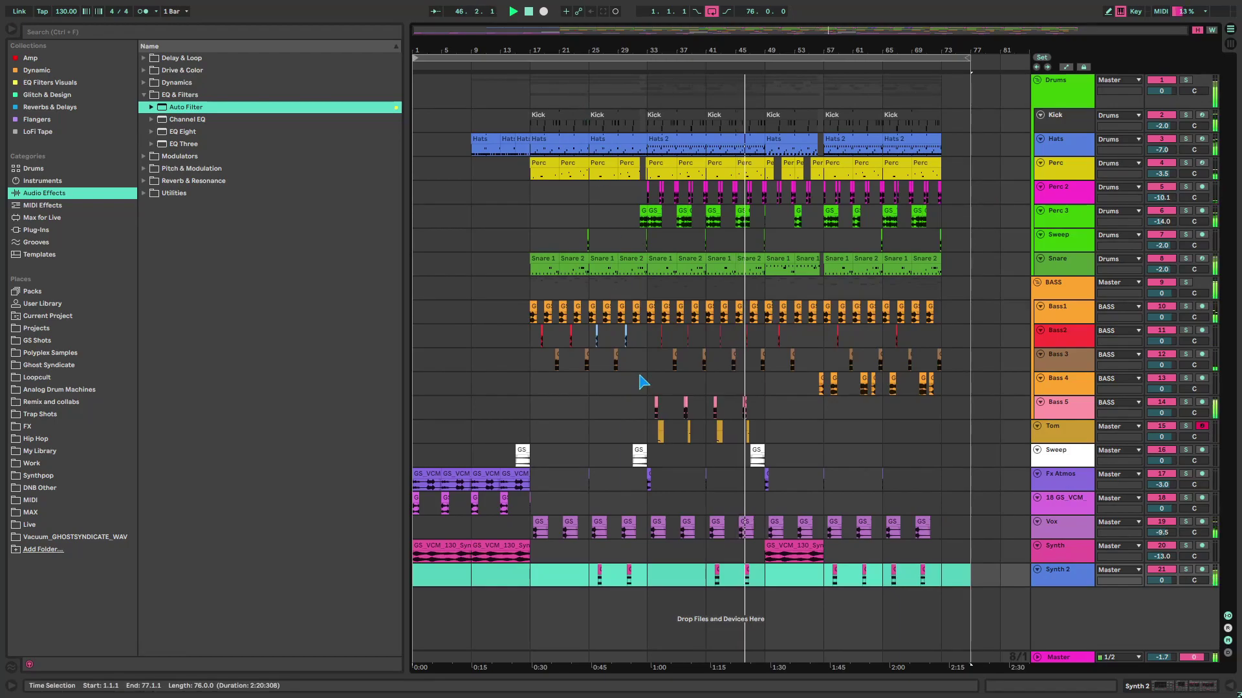
Step: Select the Synth 2 pluck clip at bar 46 and show its track's effect chain
{"action": "double_click", "coordinate": [1060, 480]}
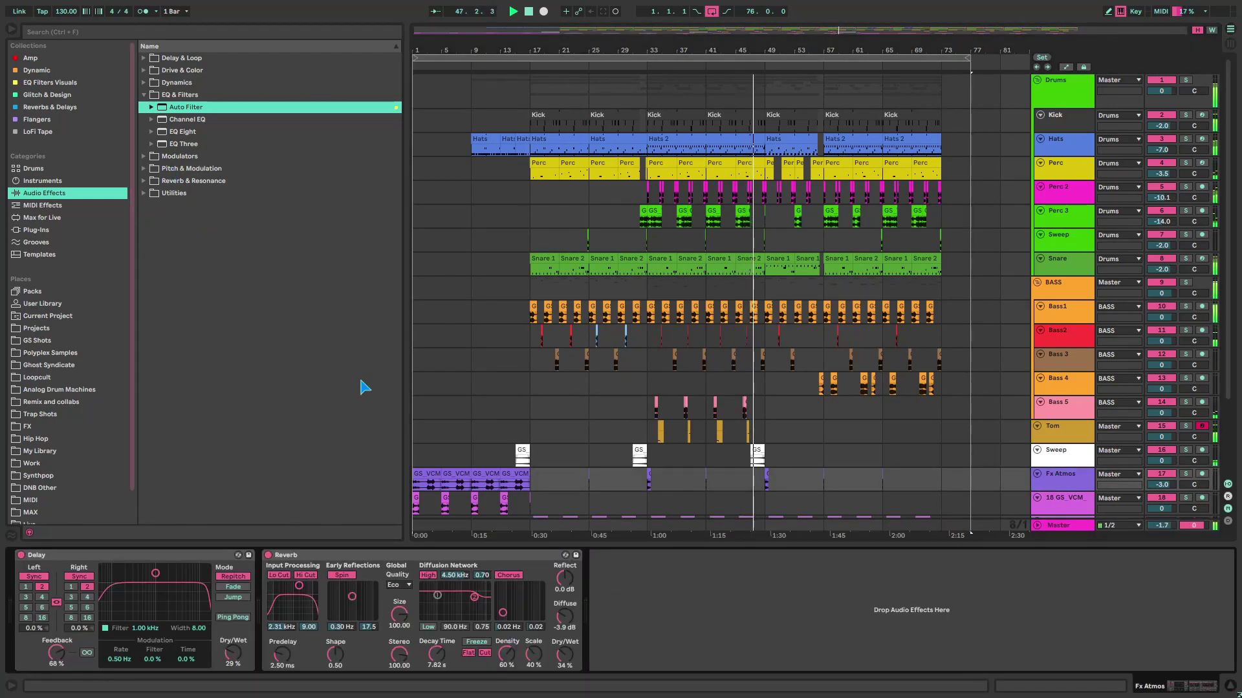
{"action": "scroll", "coordinate": [738, 485], "scroll_direction": "down", "scroll_amount": 3}
{"action": "scroll", "coordinate": [748, 482], "scroll_direction": "up", "scroll_amount": 5}
{"action": "left_click", "coordinate": [752, 486]}
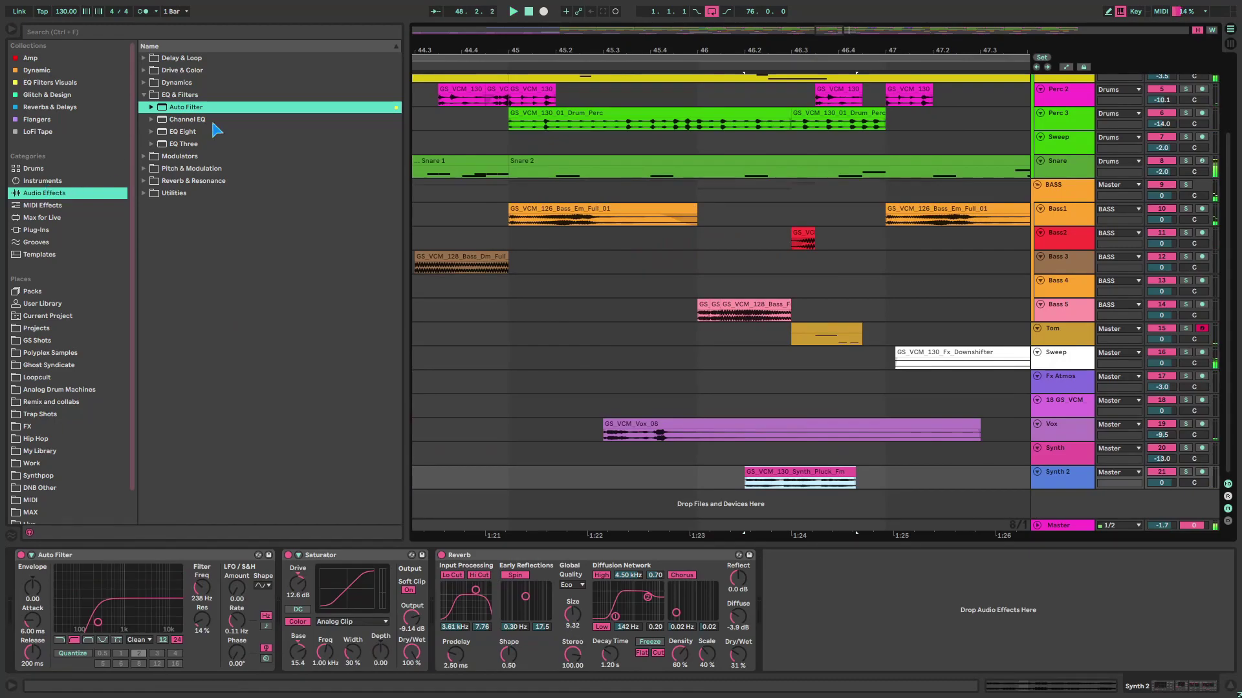